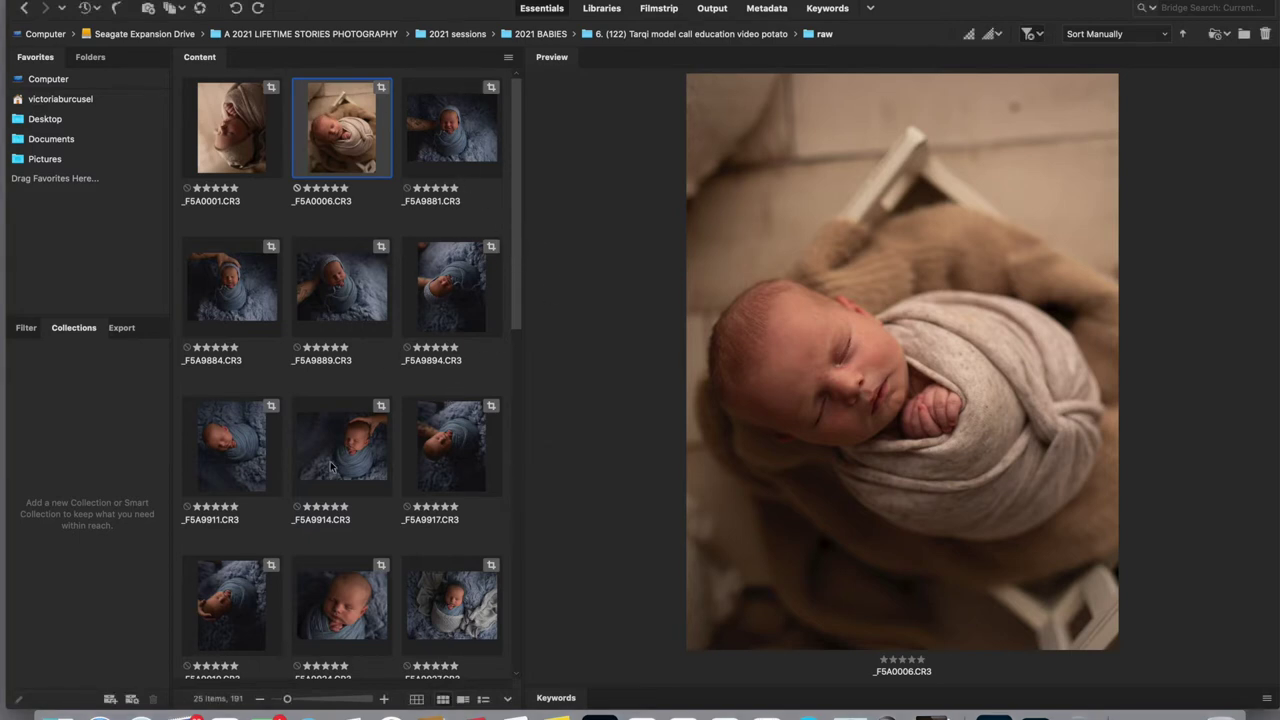
- Preview the blue-blanket basket photo _F5A9927.CR3 and the cream-fur bear-bonnet photo _F5A9939.CR3
drag(517, 278, 520, 356)
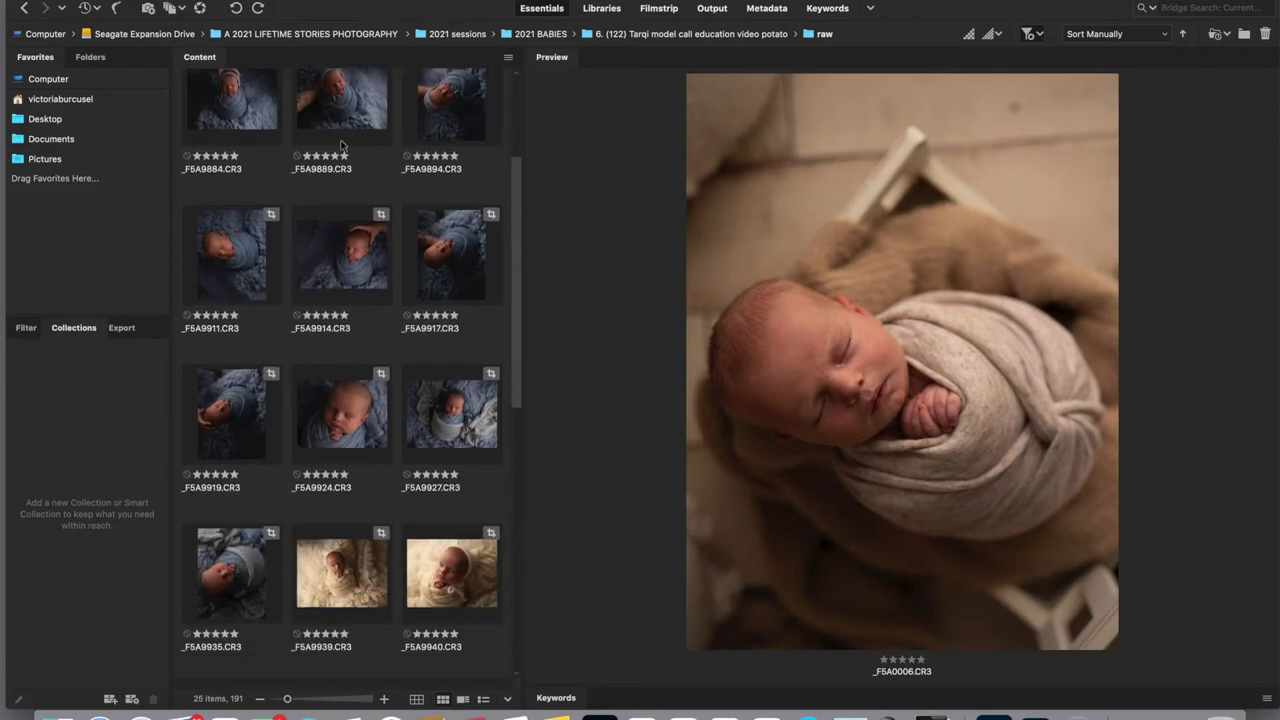
click(458, 418)
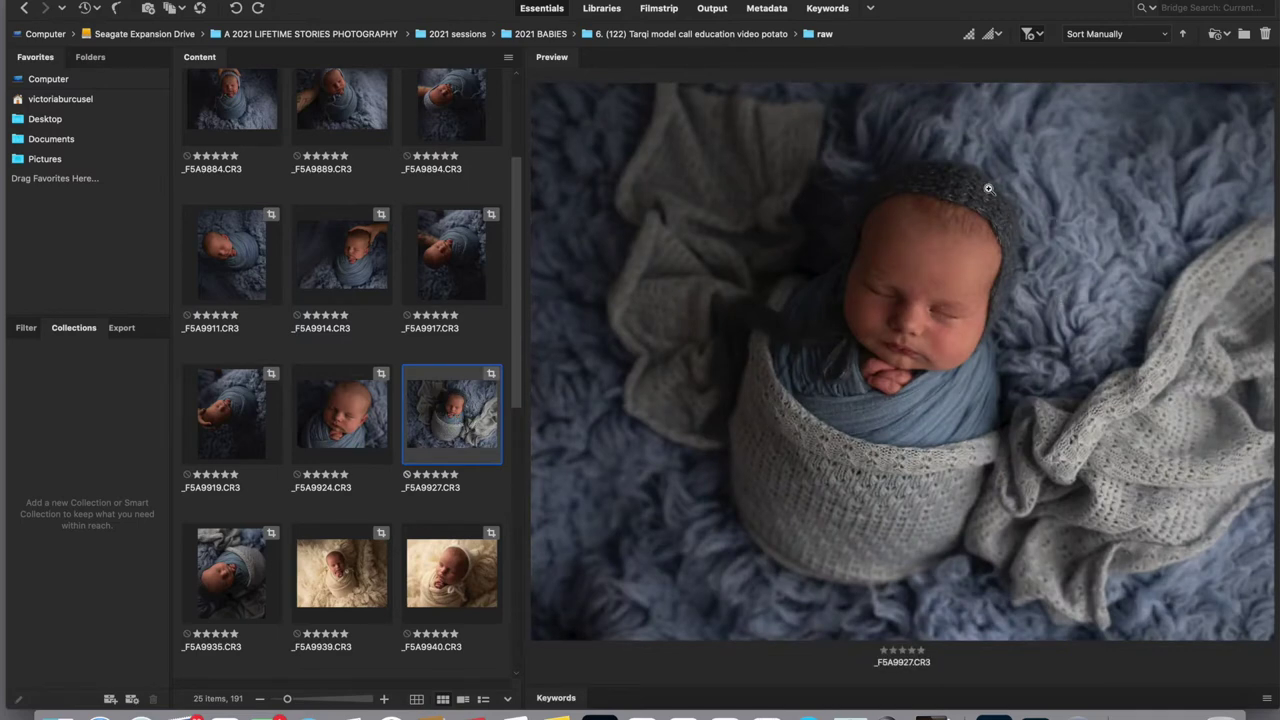
scroll(276, 563, down, 5)
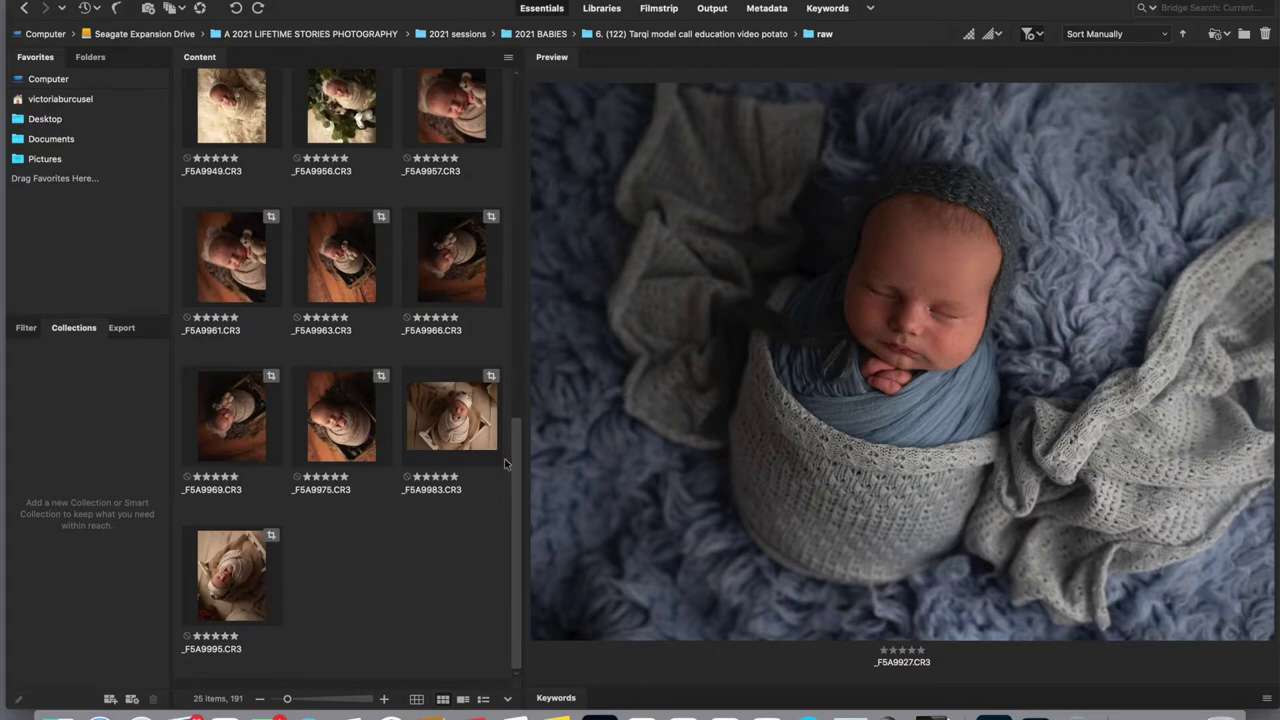
drag(514, 457, 516, 345)
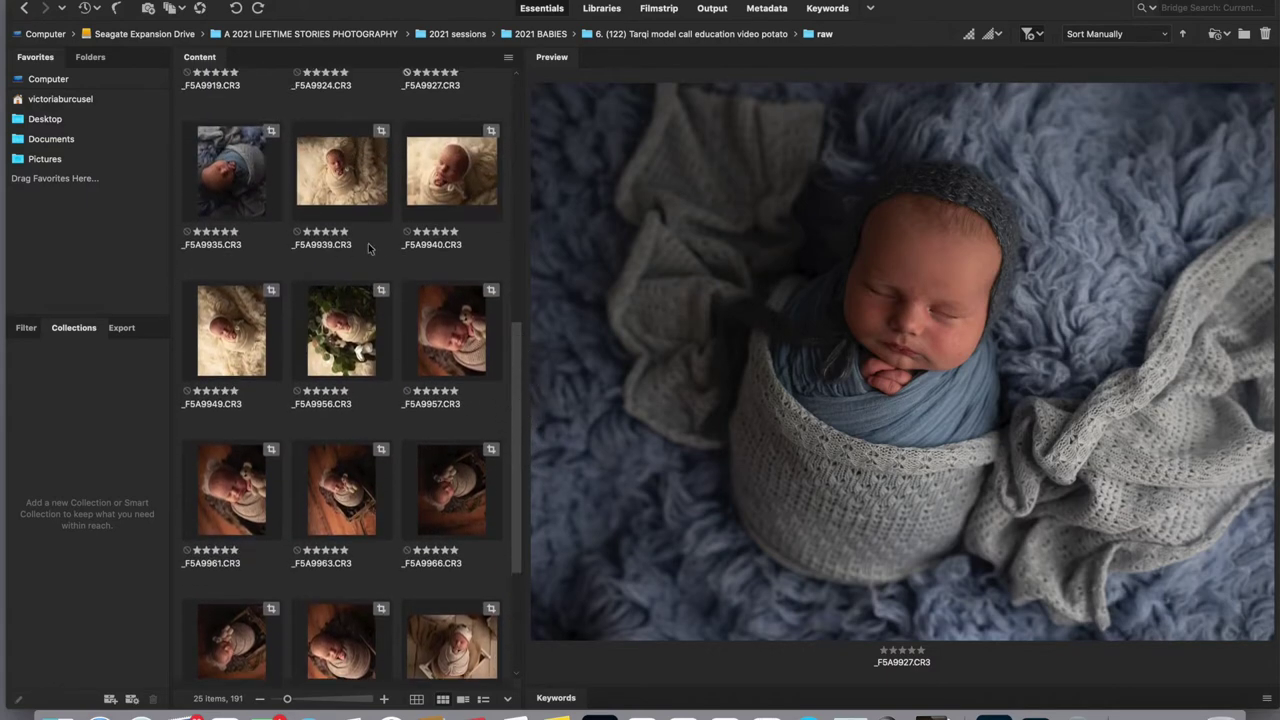
click(345, 175)
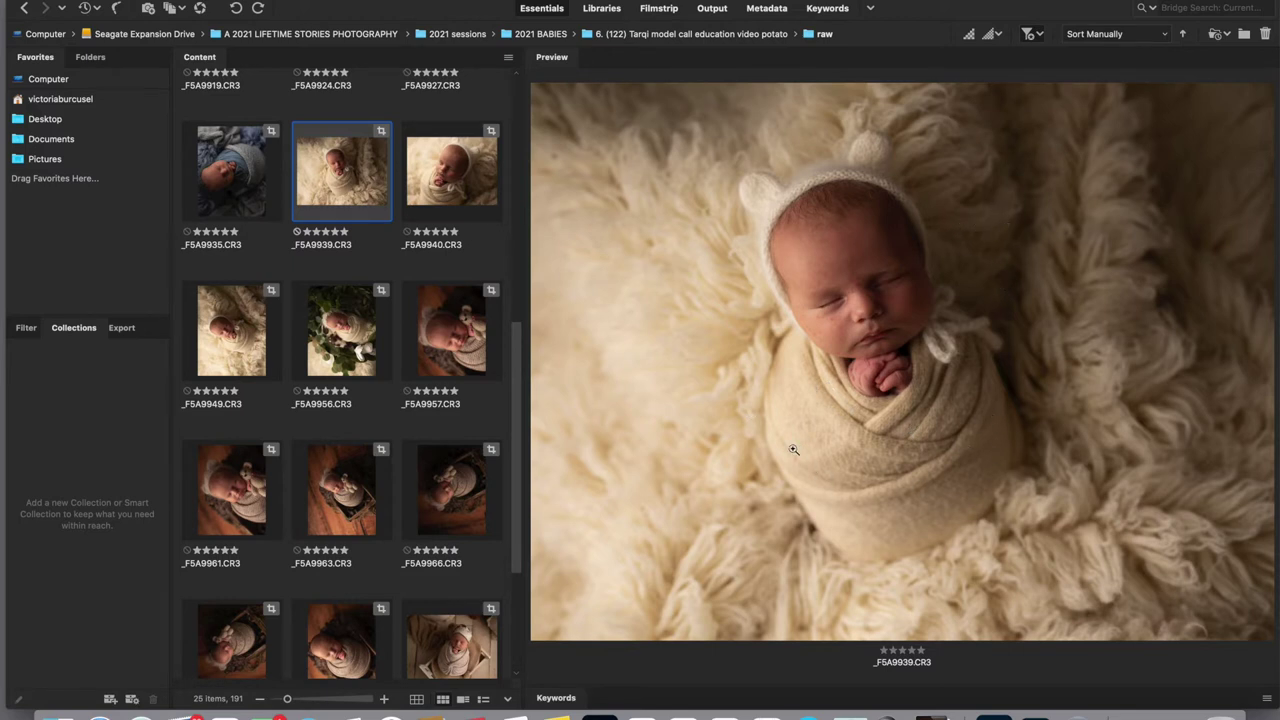
- Preview the greenery photo _F5A9956.CR3 and the teddy-bear photos _F5A9957.CR3, _F5A9963.CR3 and _F5A9966.CR3
click(459, 357)
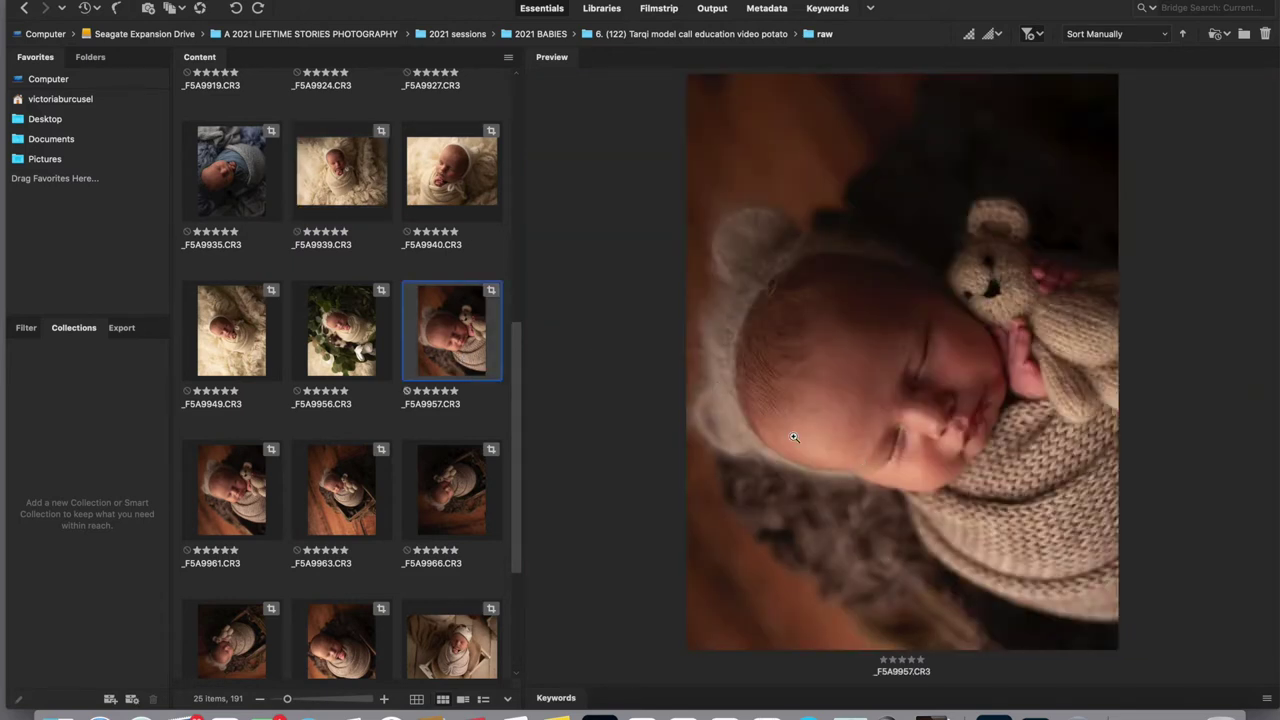
click(340, 334)
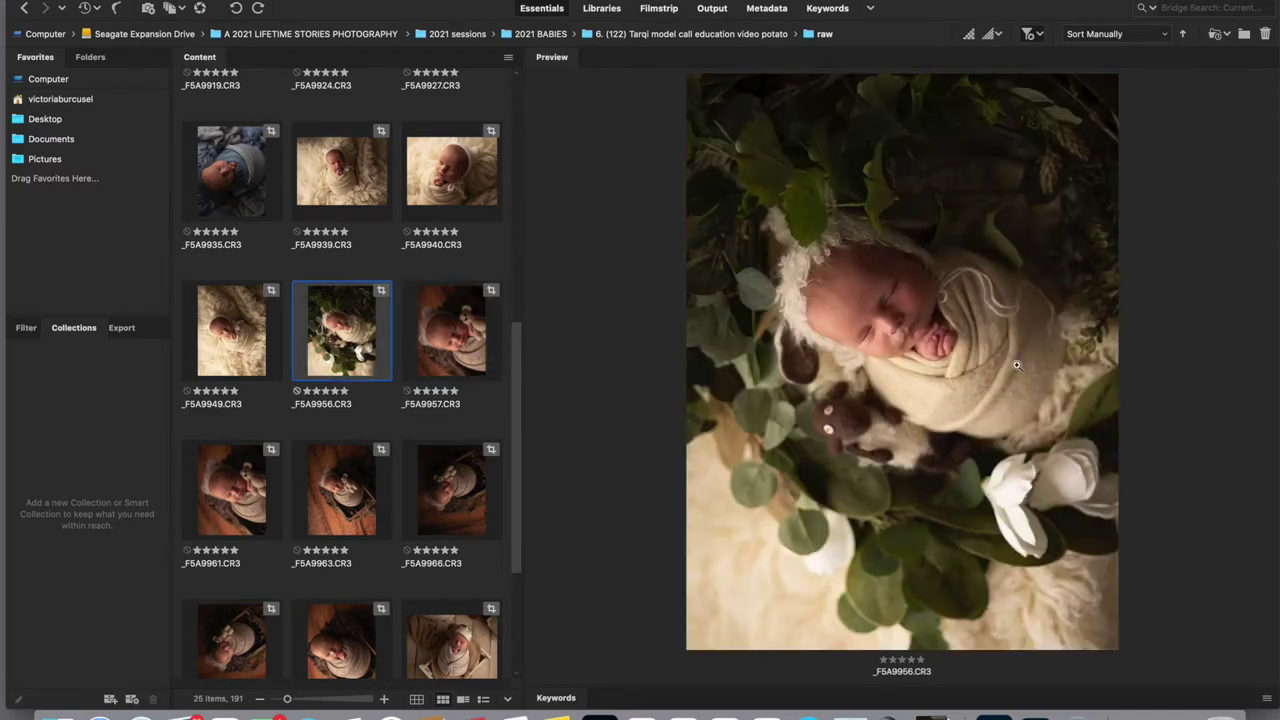
click(465, 352)
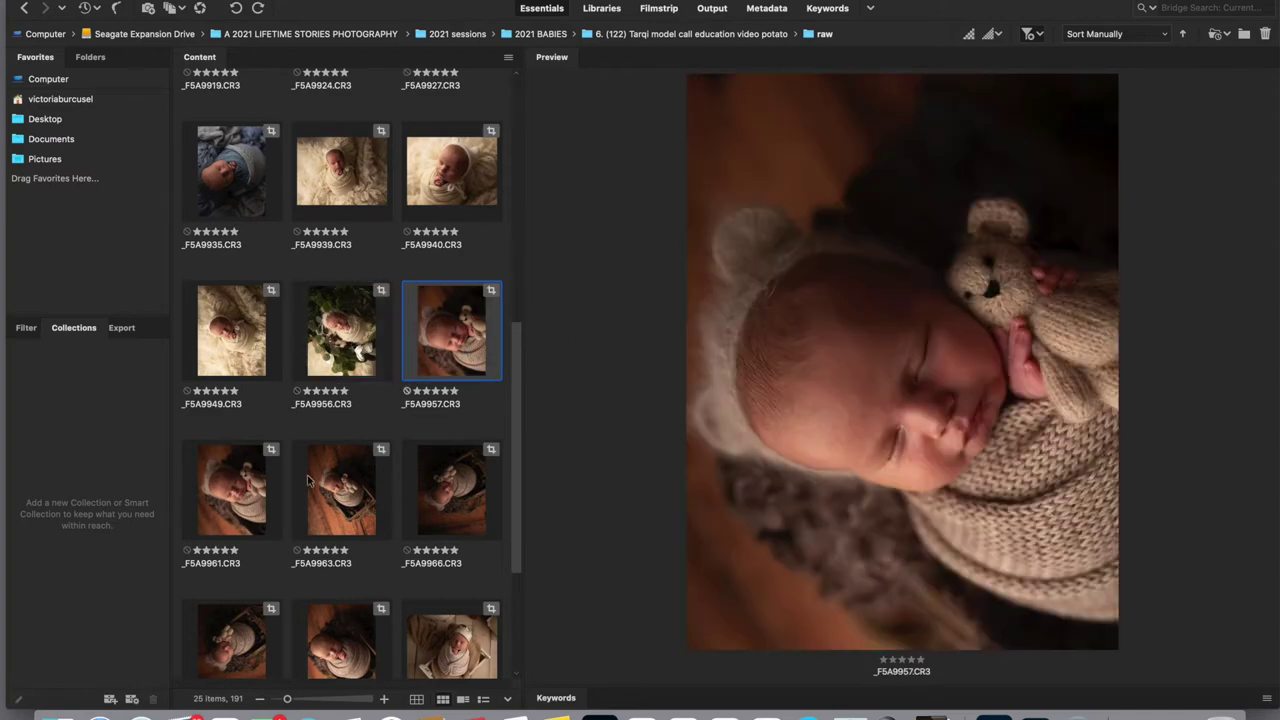
click(339, 500)
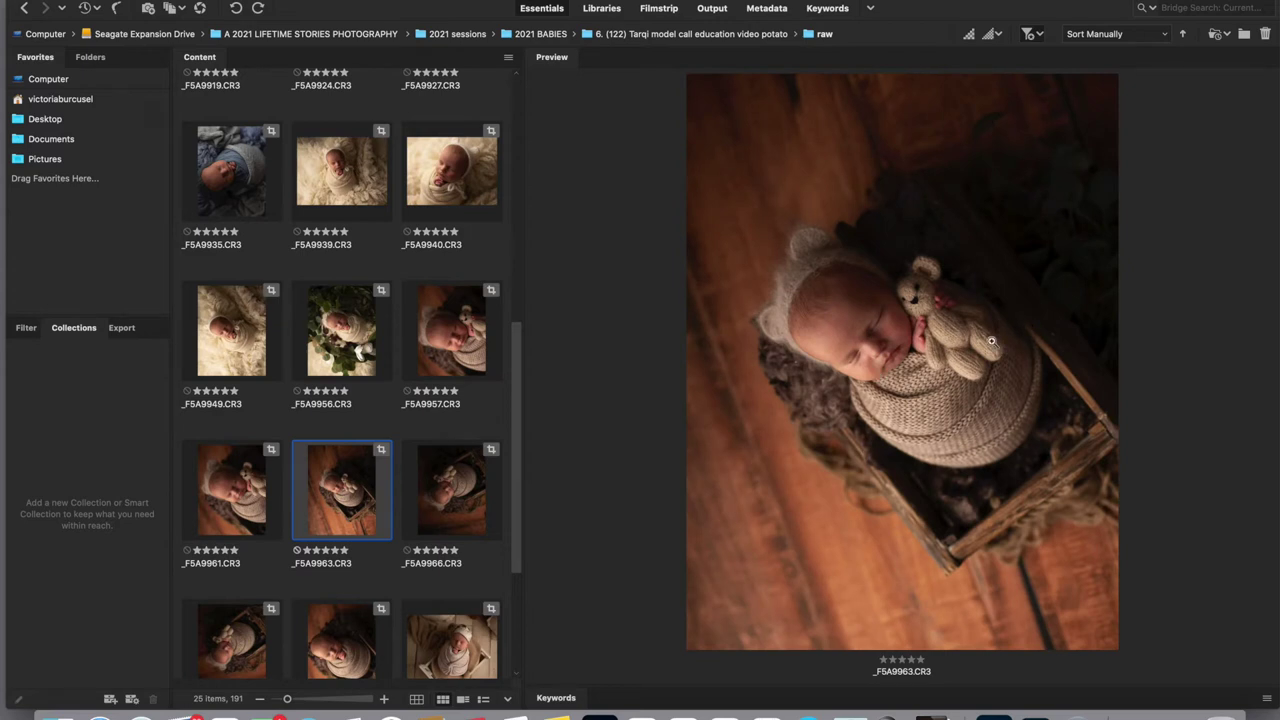
click(456, 495)
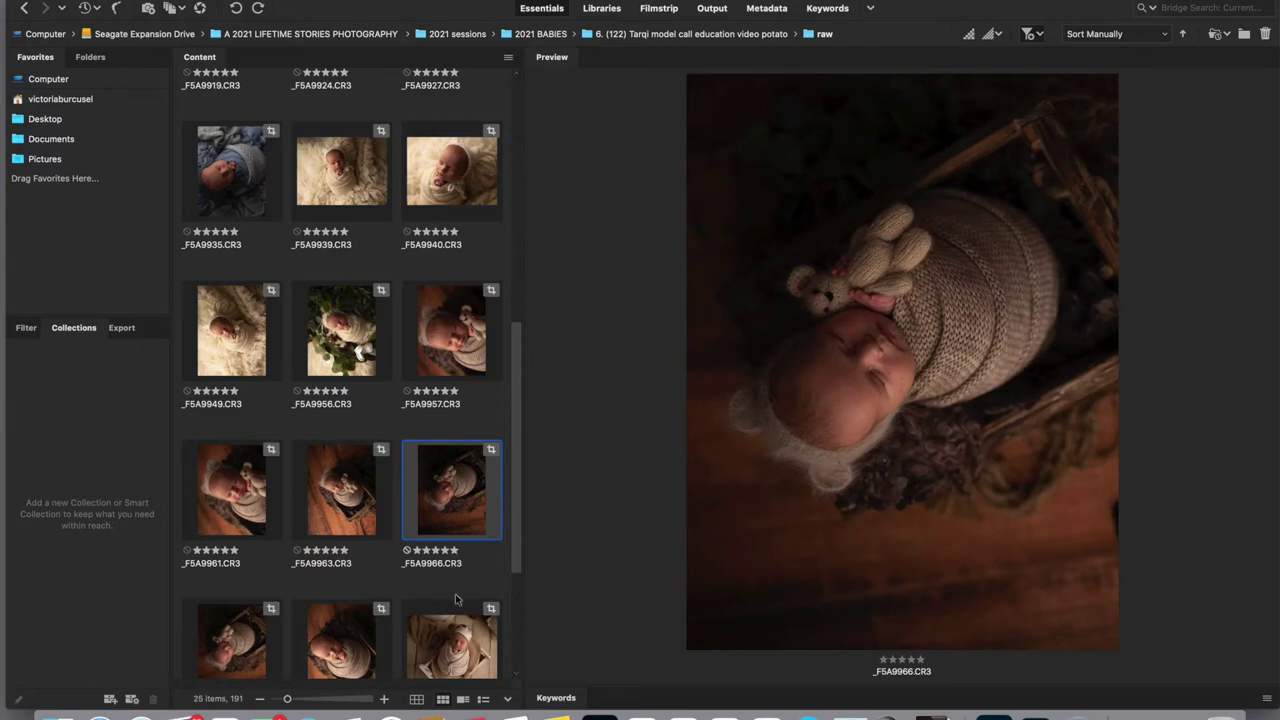
- Preview the beige-wrap photos _F5A9983.CR3, _F5A0006.CR3 and _F5A0001.CR3, and look over the whole set of thumbnails
click(451, 635)
scroll(508, 565, down, 1)
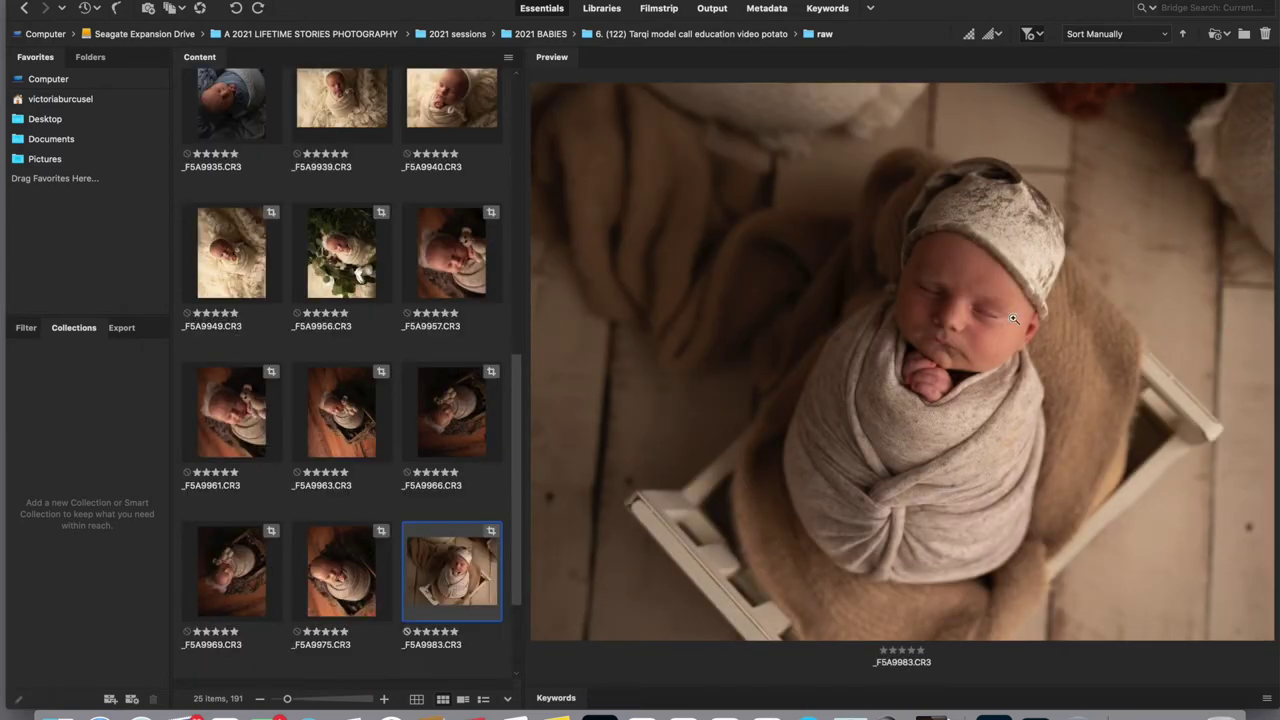
scroll(294, 417, up, 10)
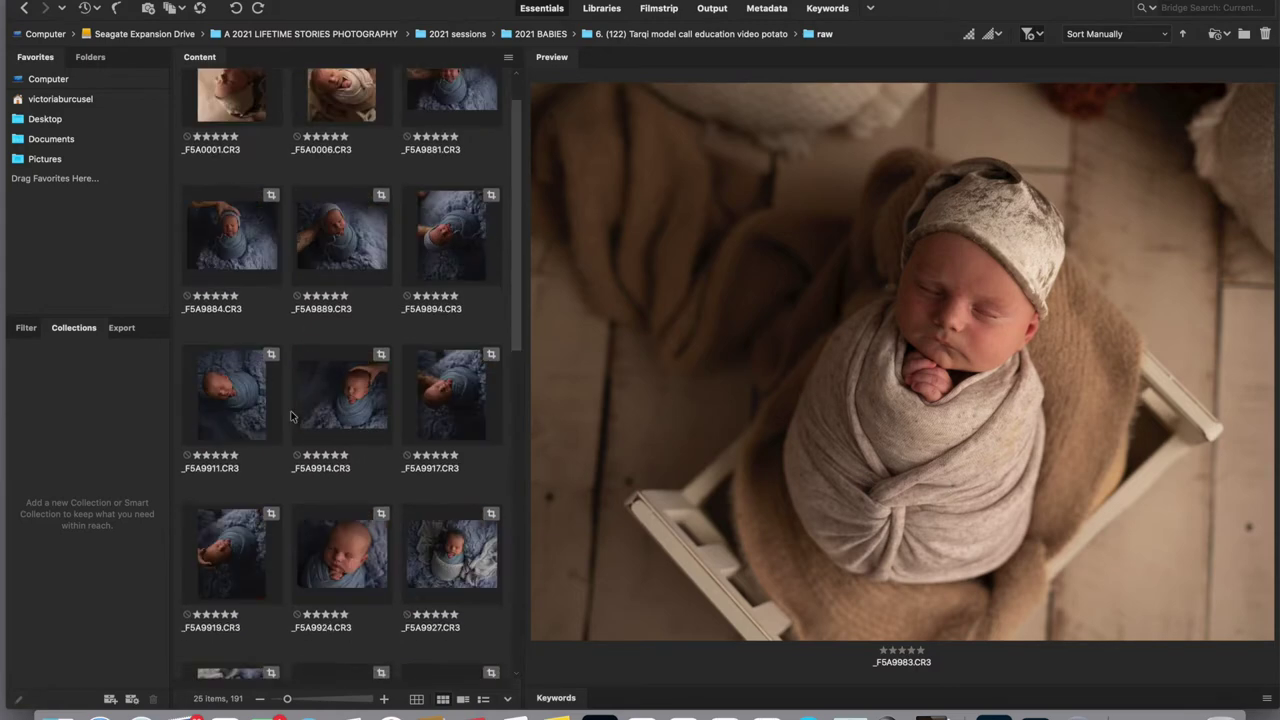
click(323, 127)
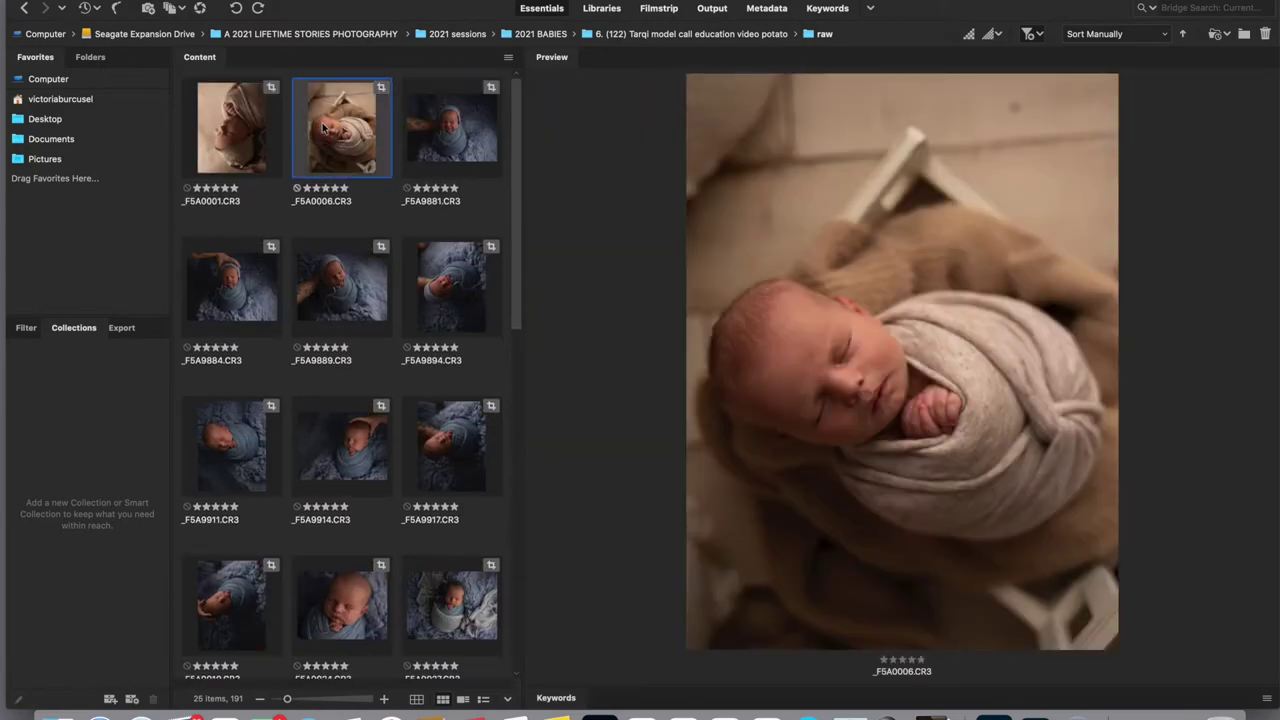
click(229, 139)
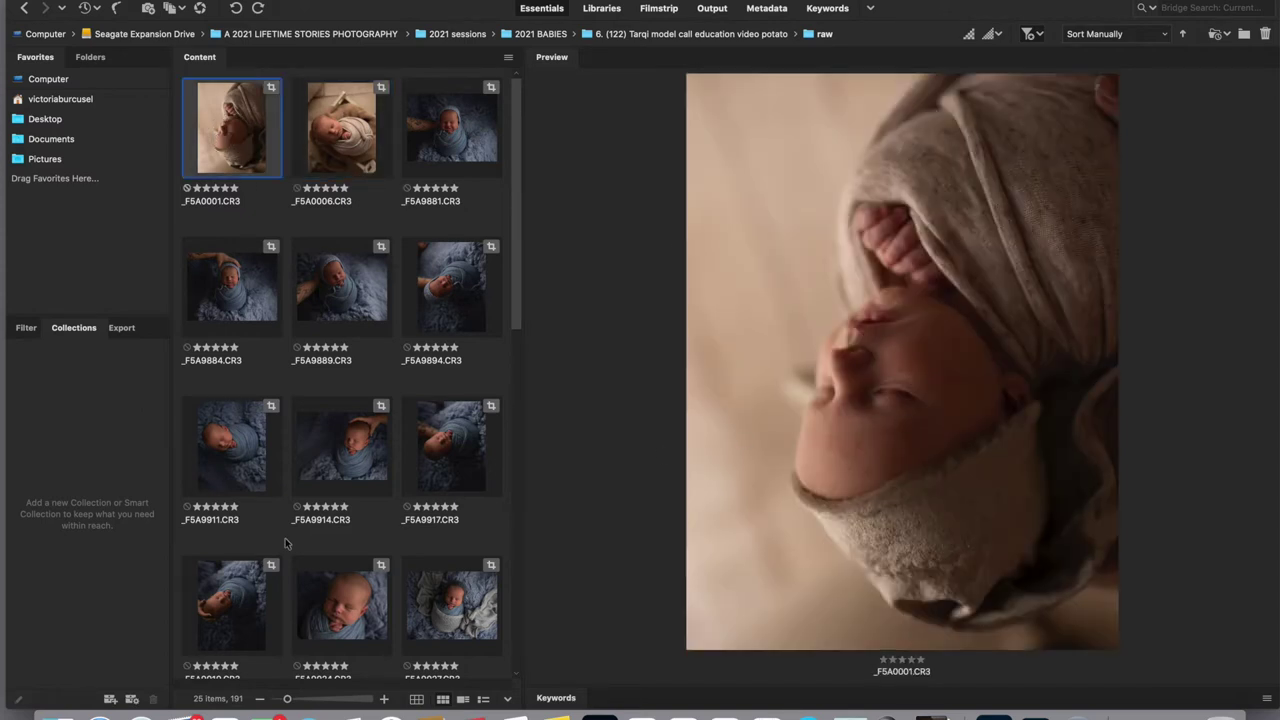
scroll(220, 530, down, 10)
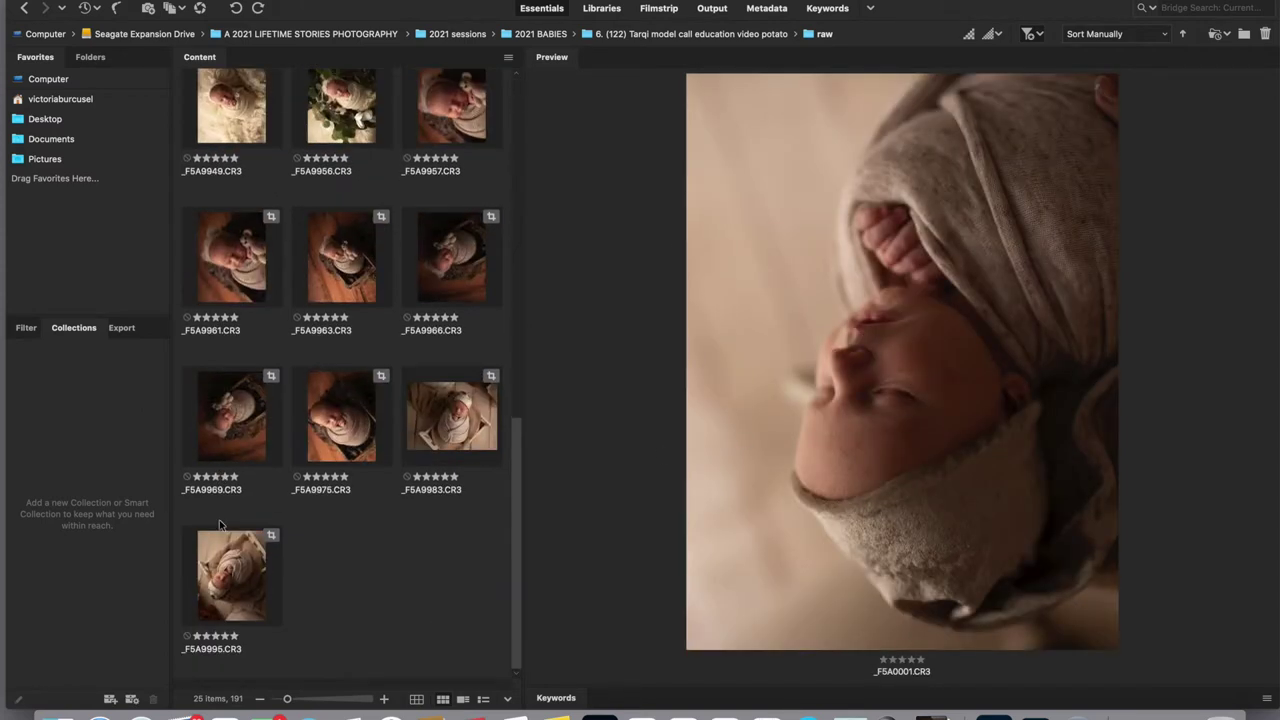
scroll(408, 248, up, 10)
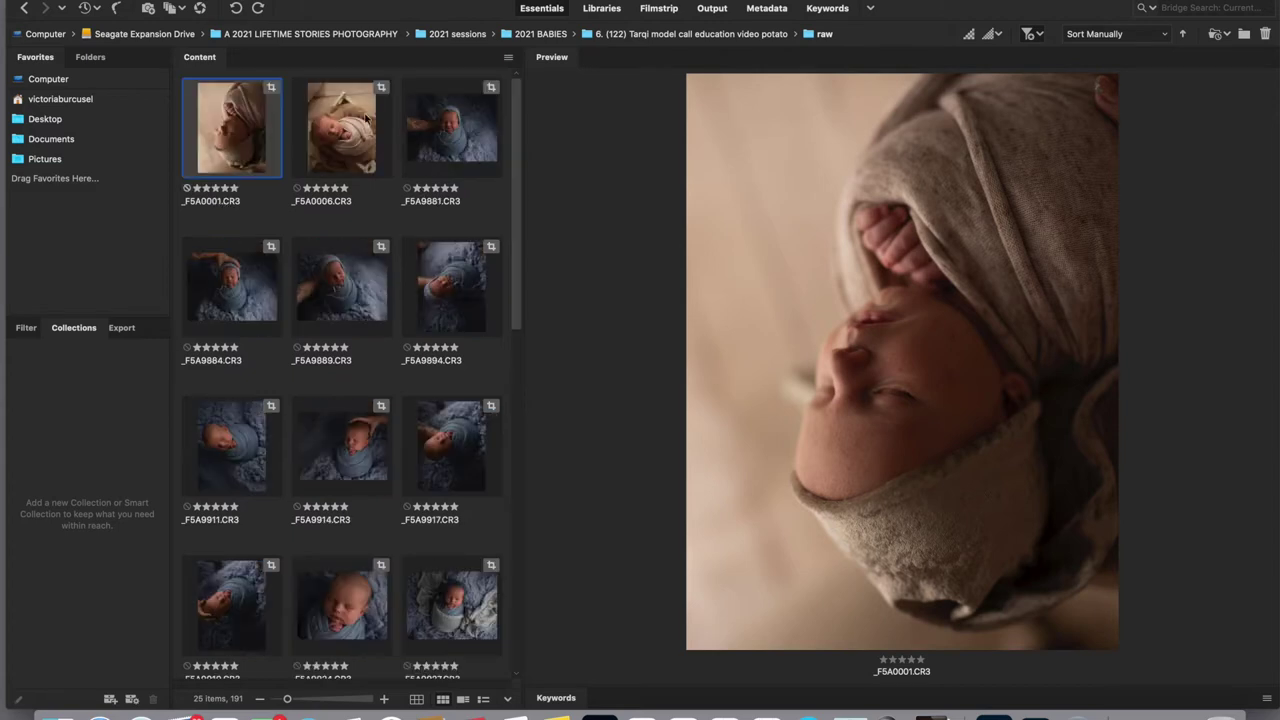
- Preview the beige-wrap photo _F5A0006.CR3 and compare the upright blue-wrap poses in _F5A9881.CR3 and _F5A9884.CR3
click(356, 130)
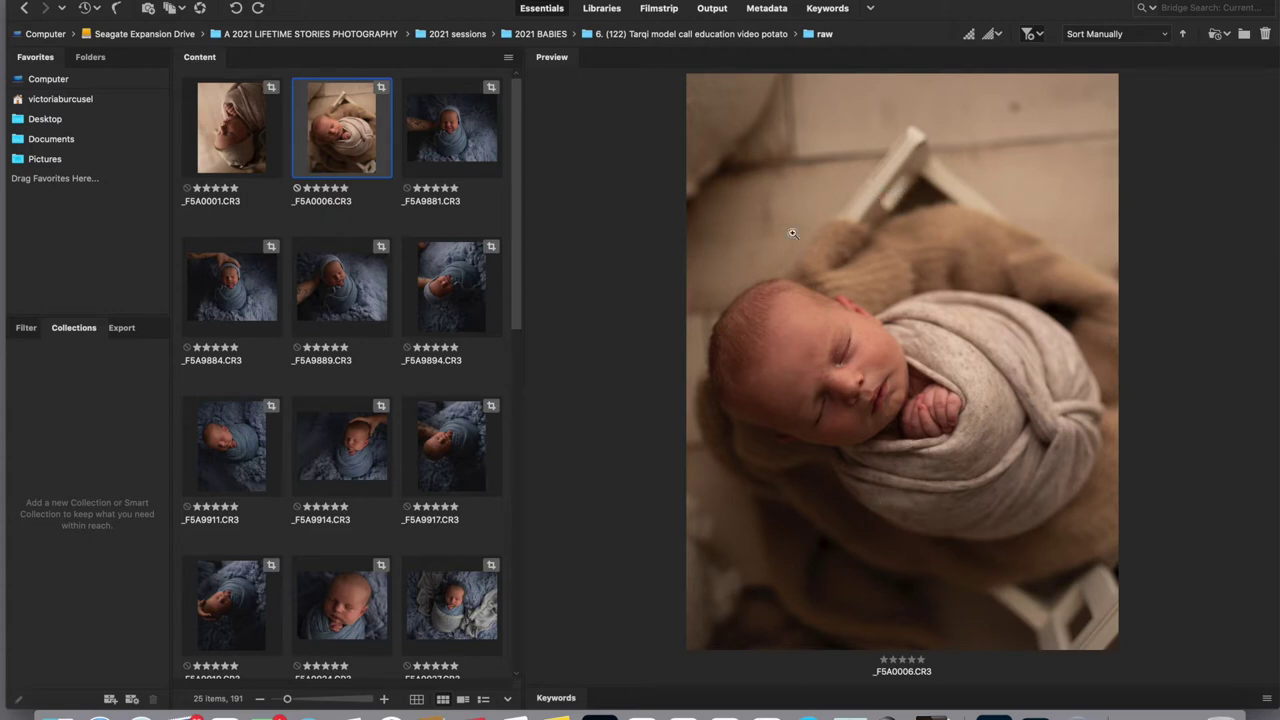
click(440, 128)
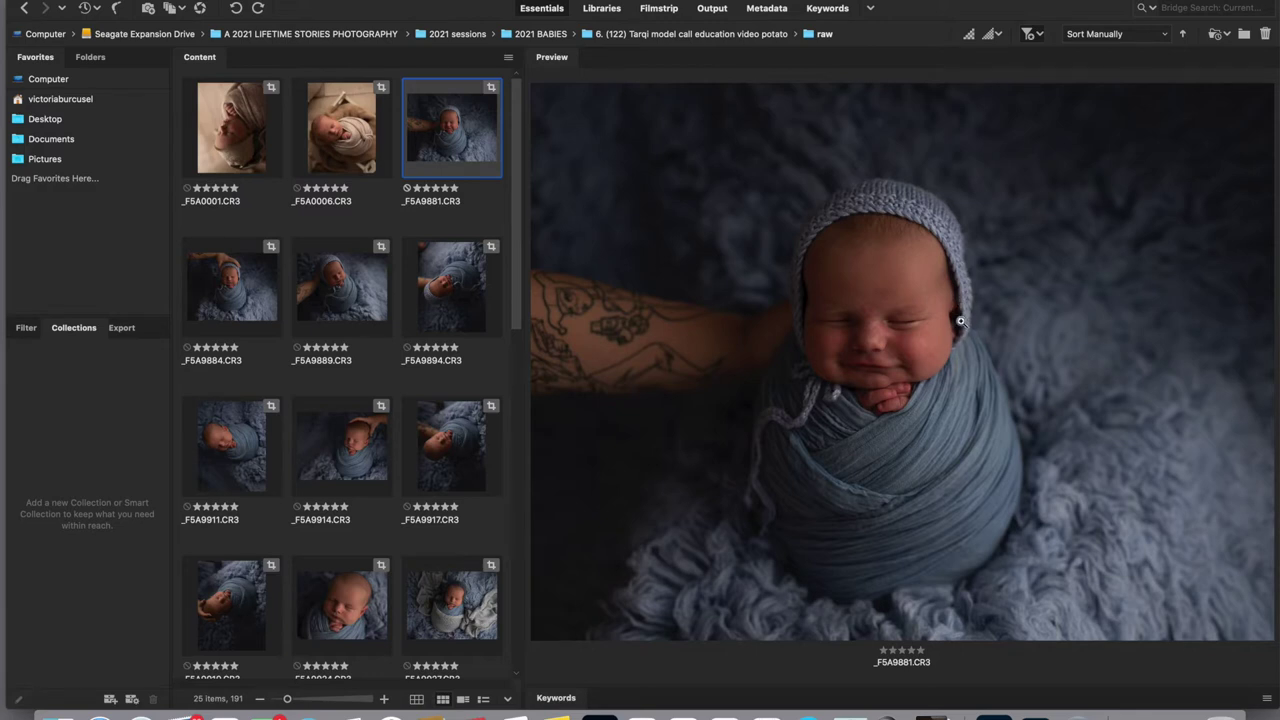
click(256, 290)
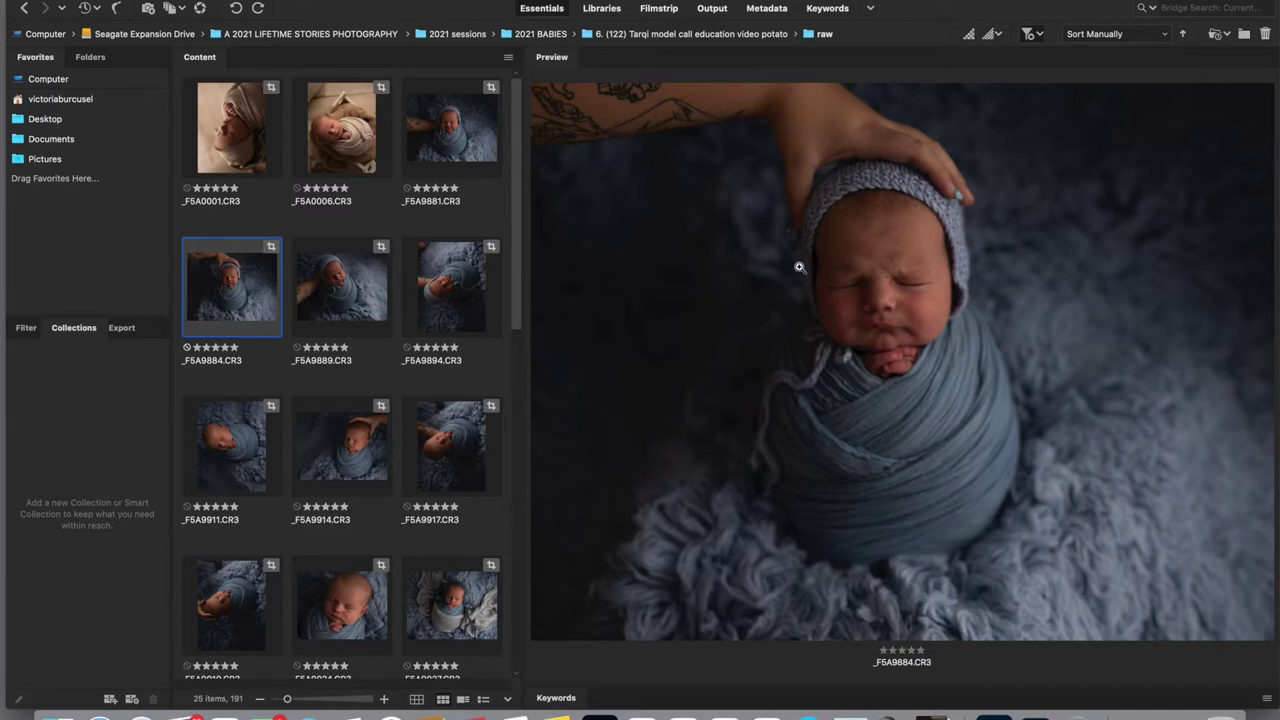
click(440, 146)
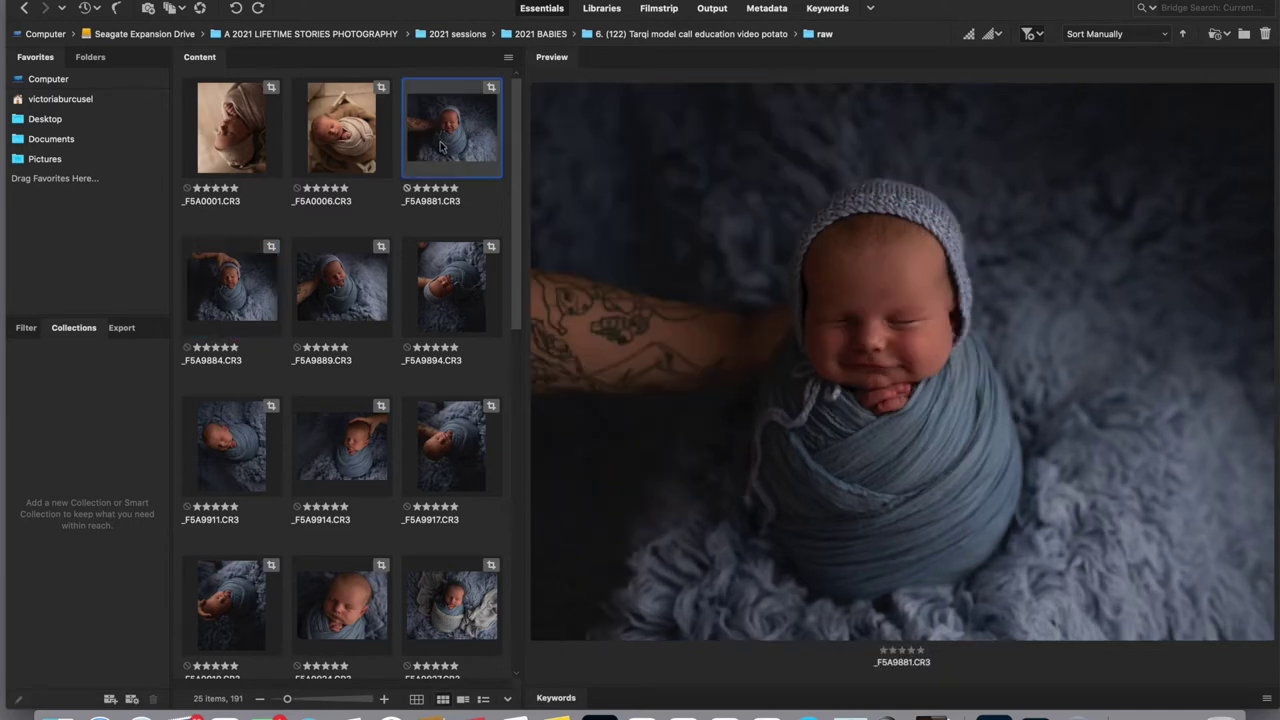
- Compare the blue-bonnet shots _F5A9889.CR3 and _F5A9894.CR3, and examine the bare-headed shots _F5A9914.CR3 and _F5A9917.CR3
click(366, 314)
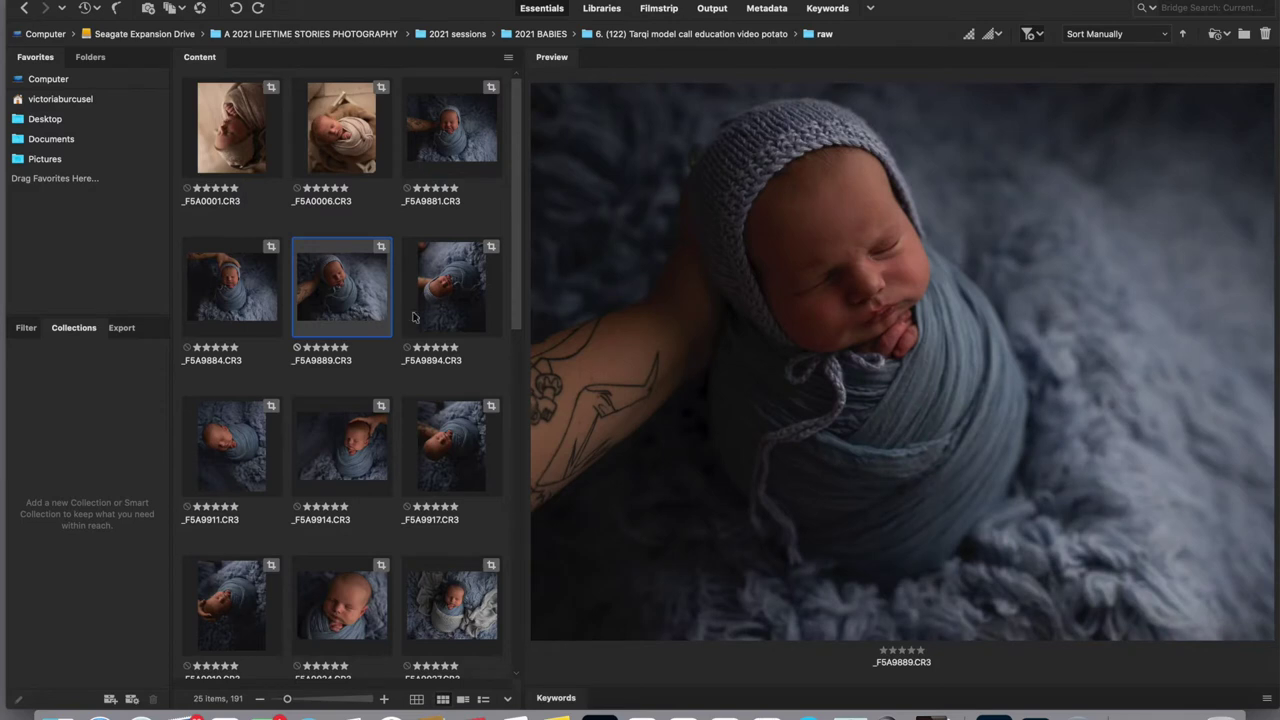
click(463, 317)
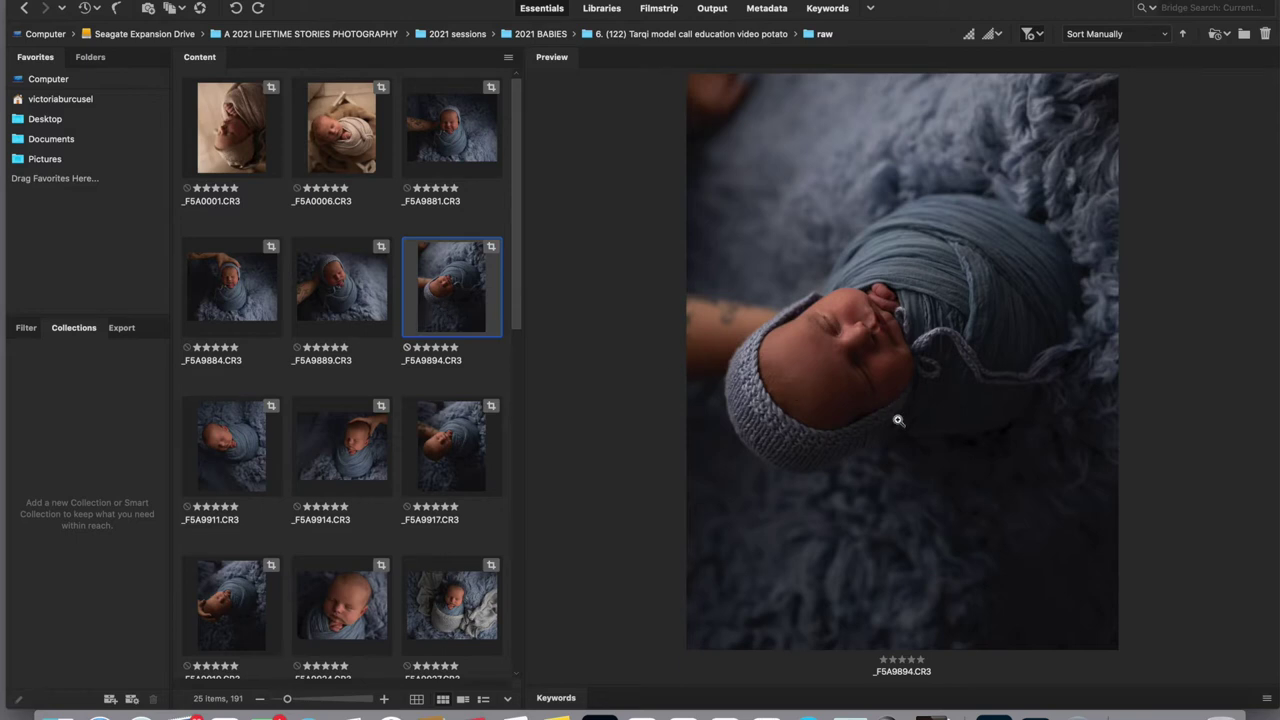
click(327, 290)
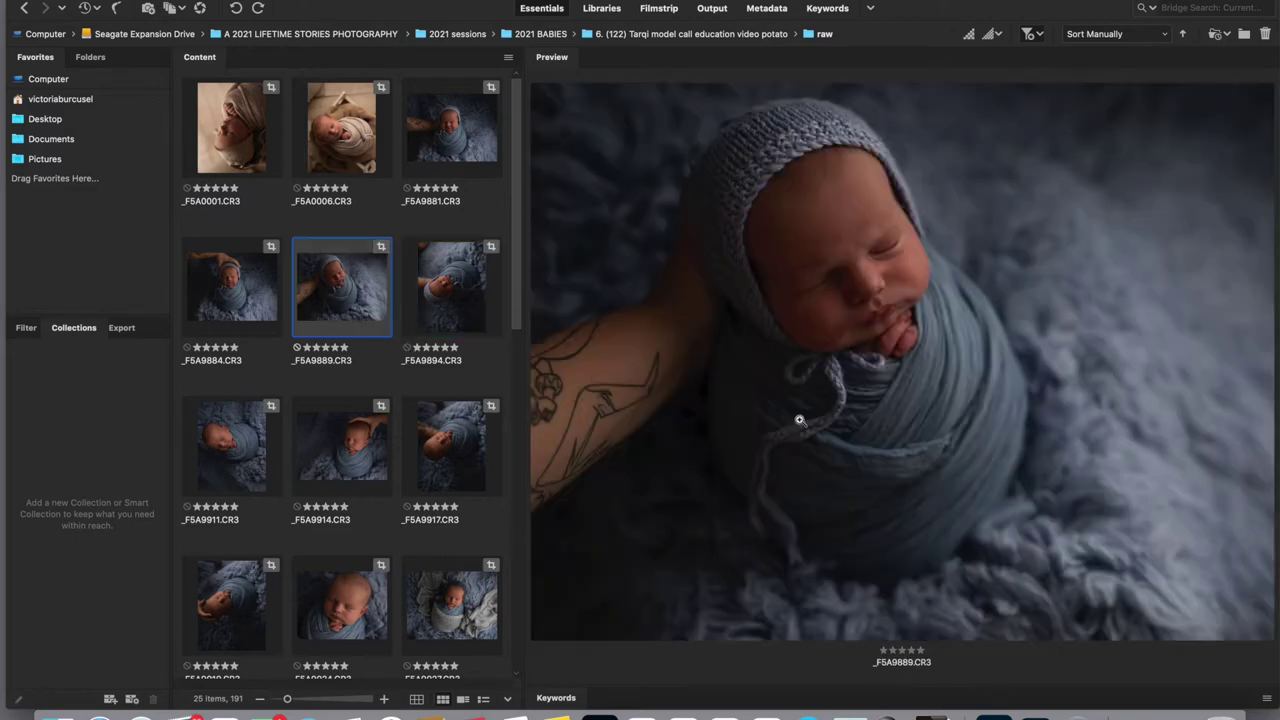
click(443, 288)
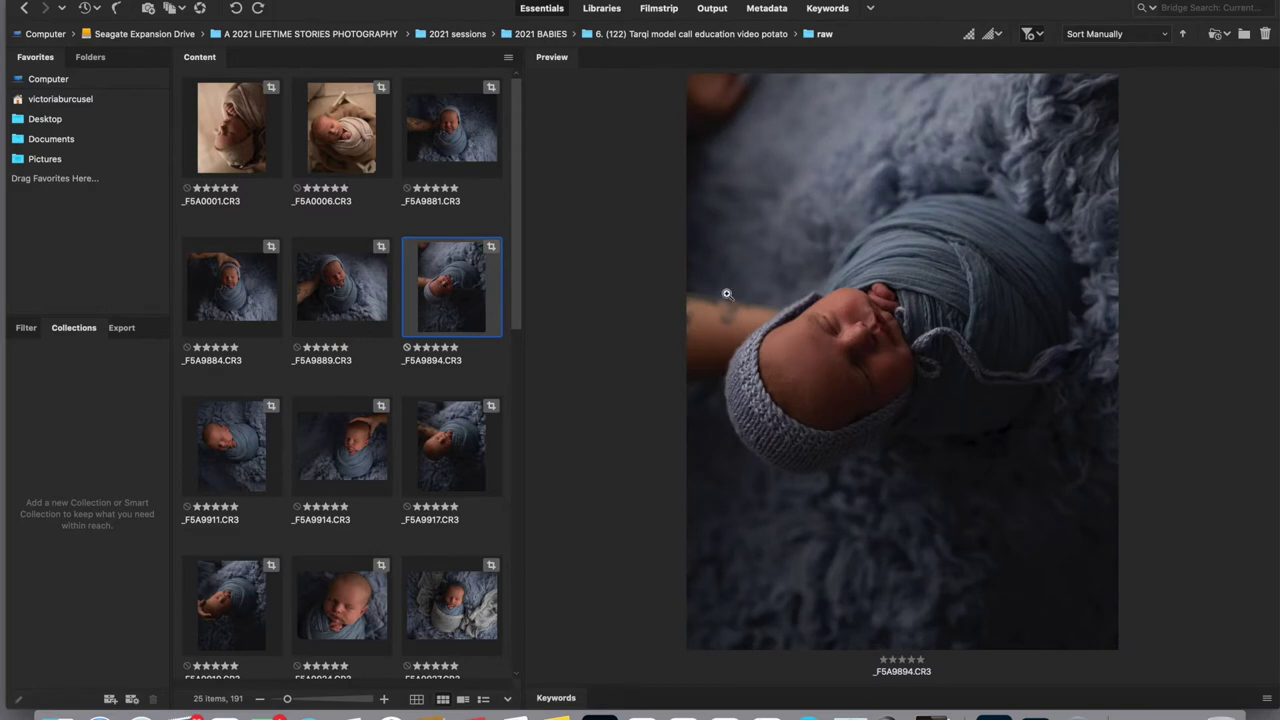
click(329, 298)
click(431, 295)
click(358, 478)
click(453, 461)
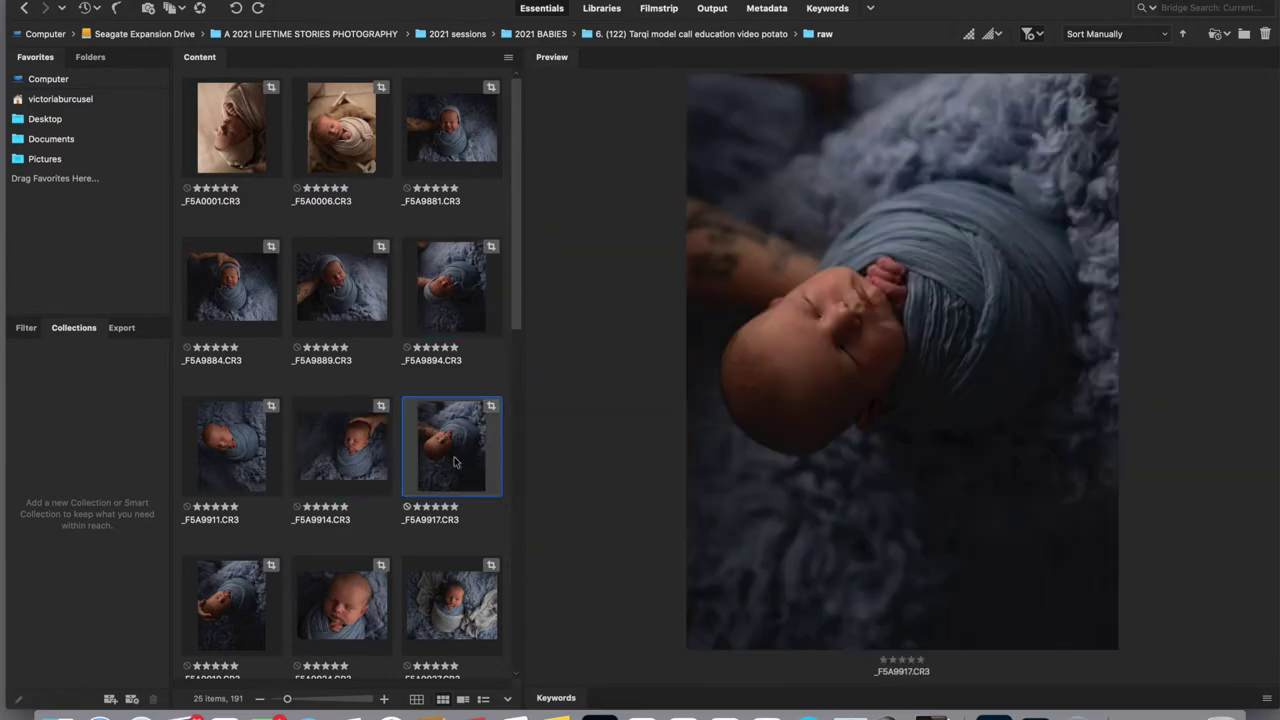
- Examine the blue-setup photos _F5A9924.CR3 and _F5A9927.CR3 and the cream-fur photos _F5A9939.CR3 and _F5A9940.CR3
click(514, 491)
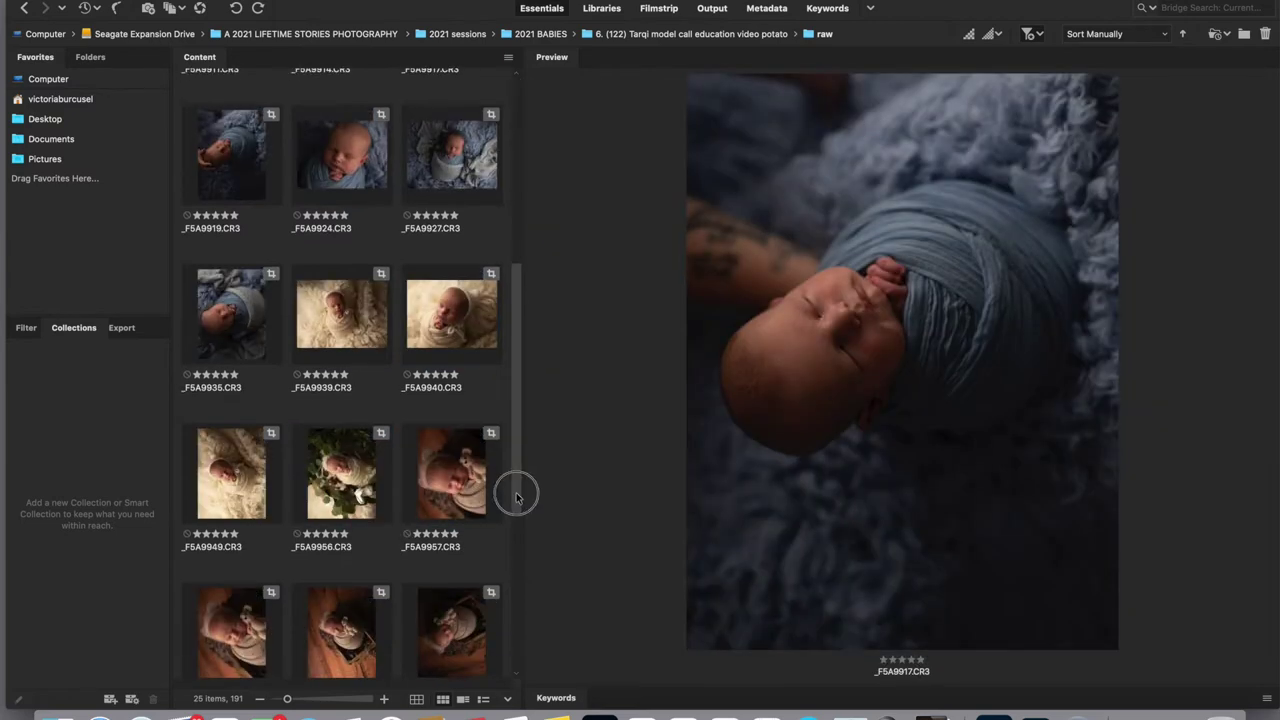
click(376, 186)
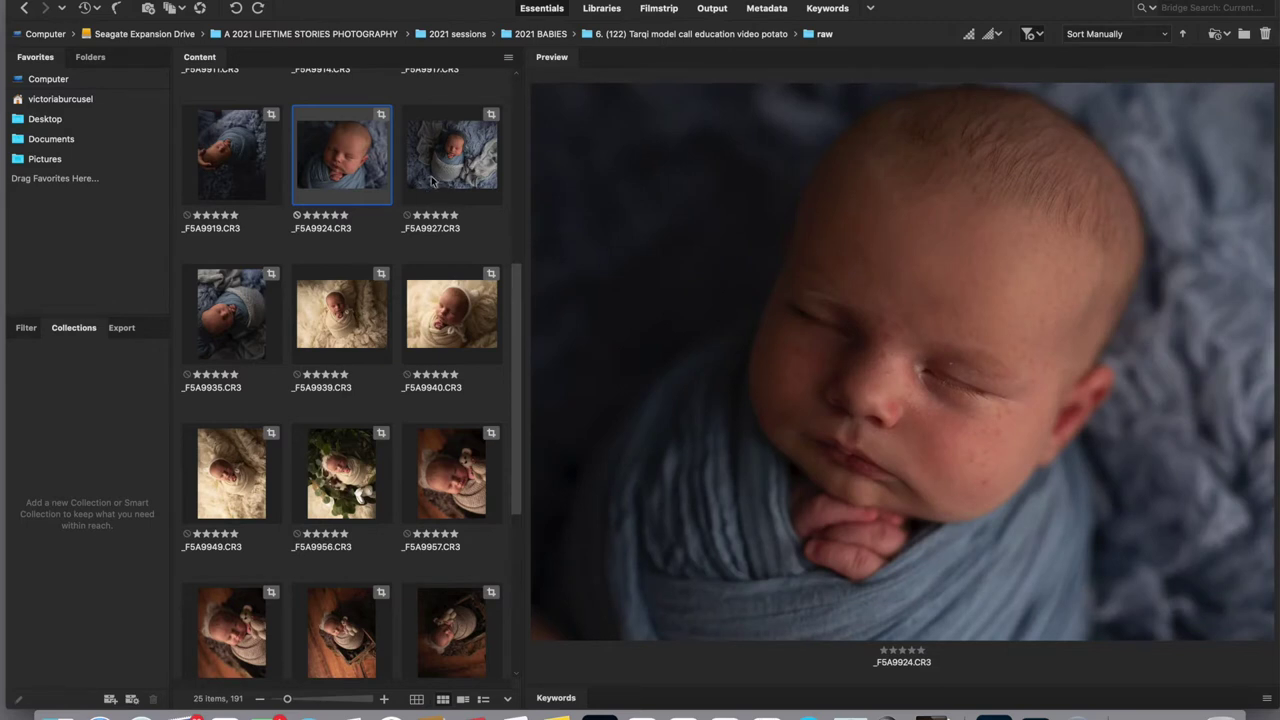
click(462, 161)
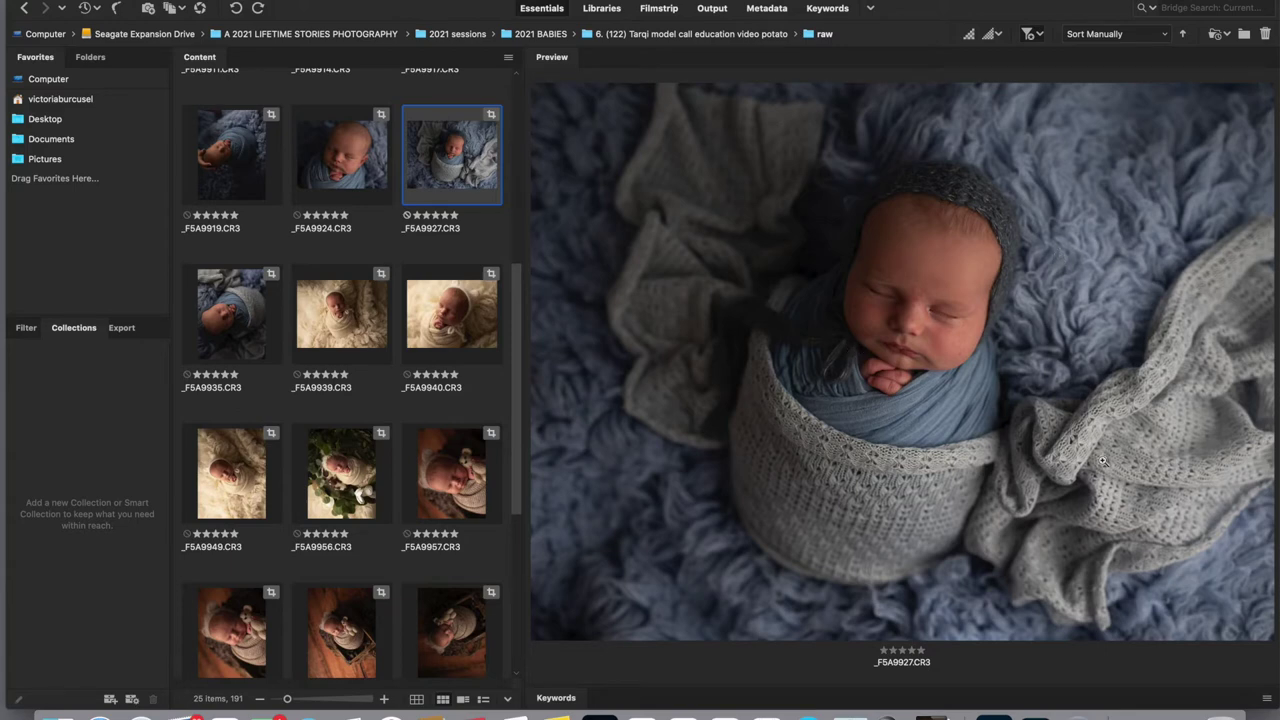
click(340, 330)
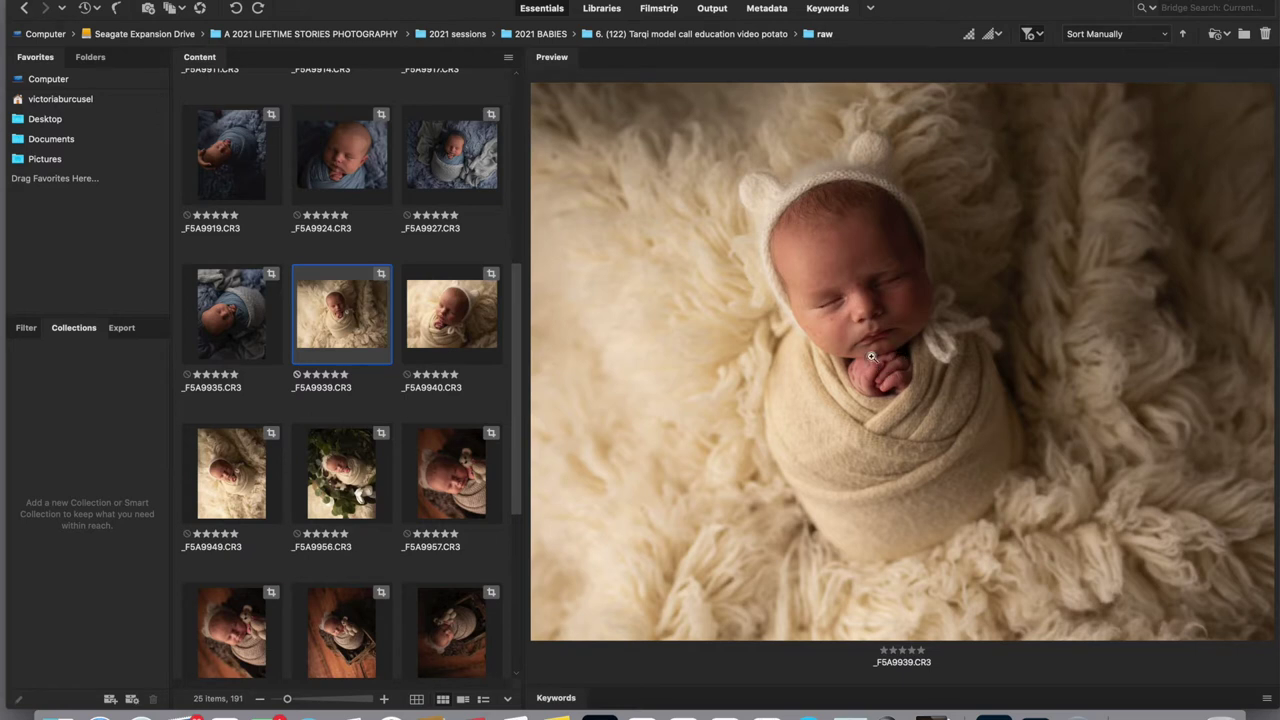
click(476, 305)
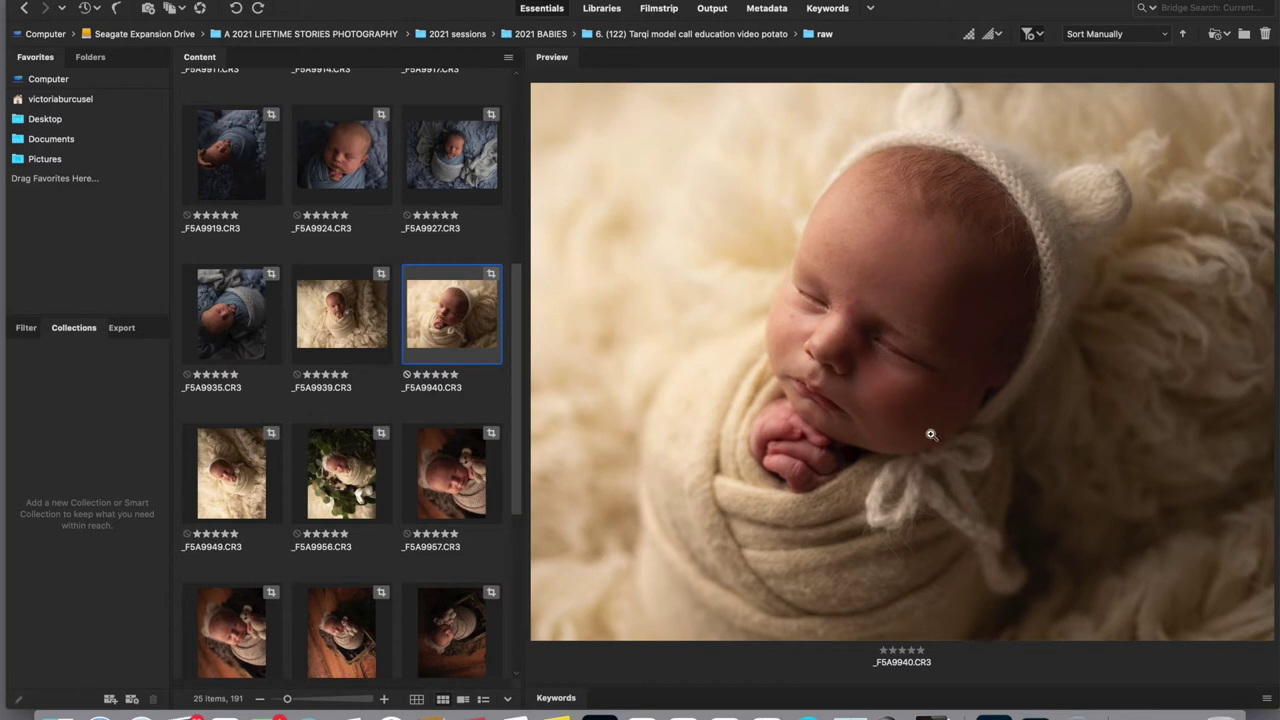
- Examine the teddy-bear crate photo _F5A9963.CR3 and the beige-wrap photos _F5A9983.CR3 and _F5A0001.CR3
click(341, 632)
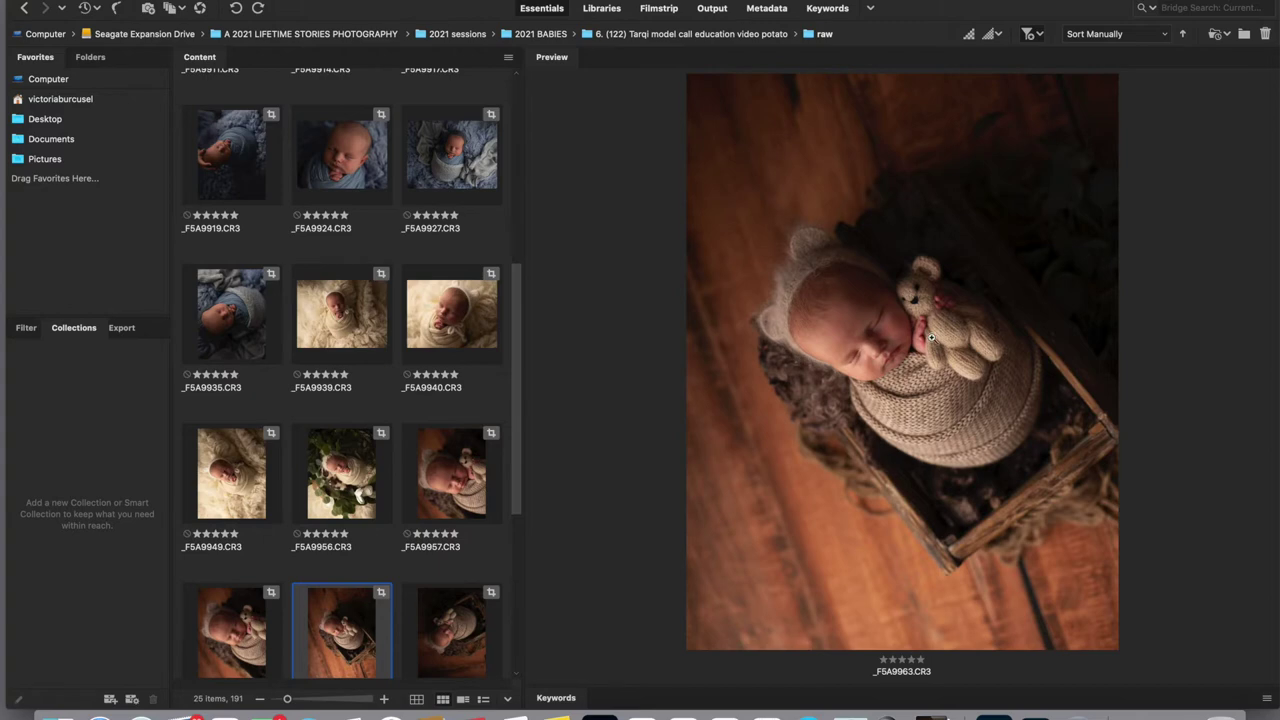
scroll(355, 668, down, 5)
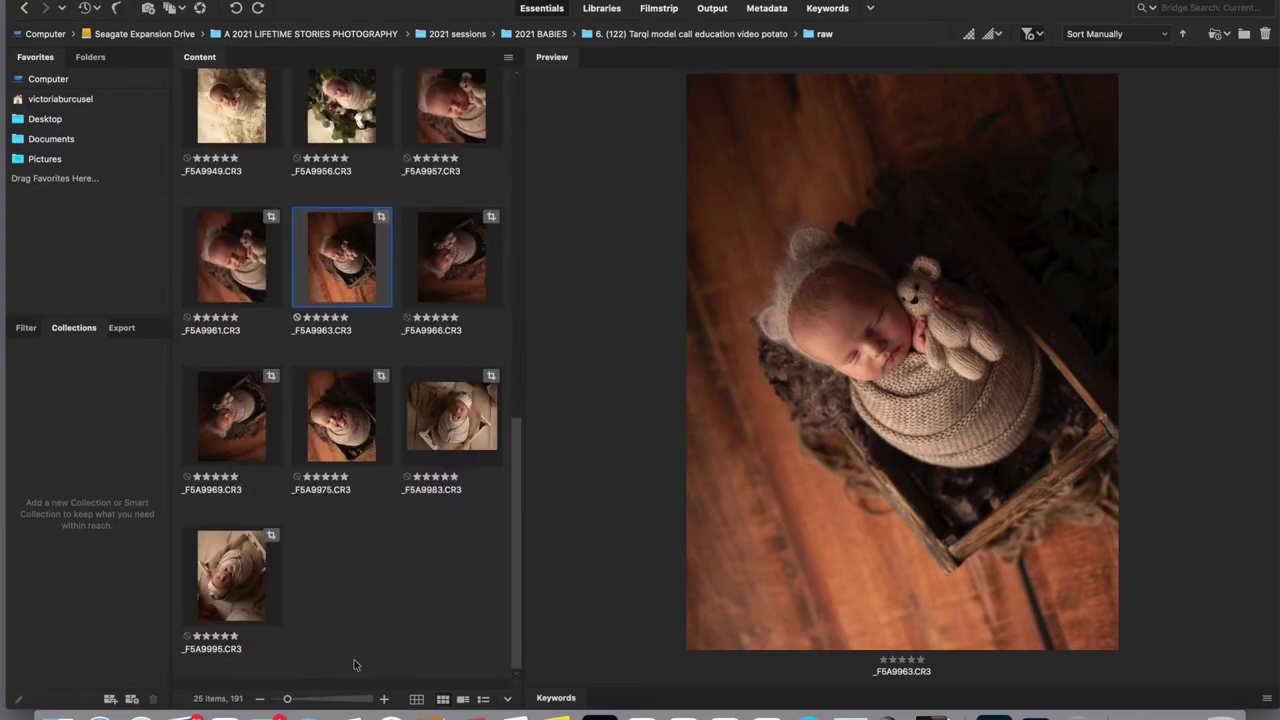
click(478, 427)
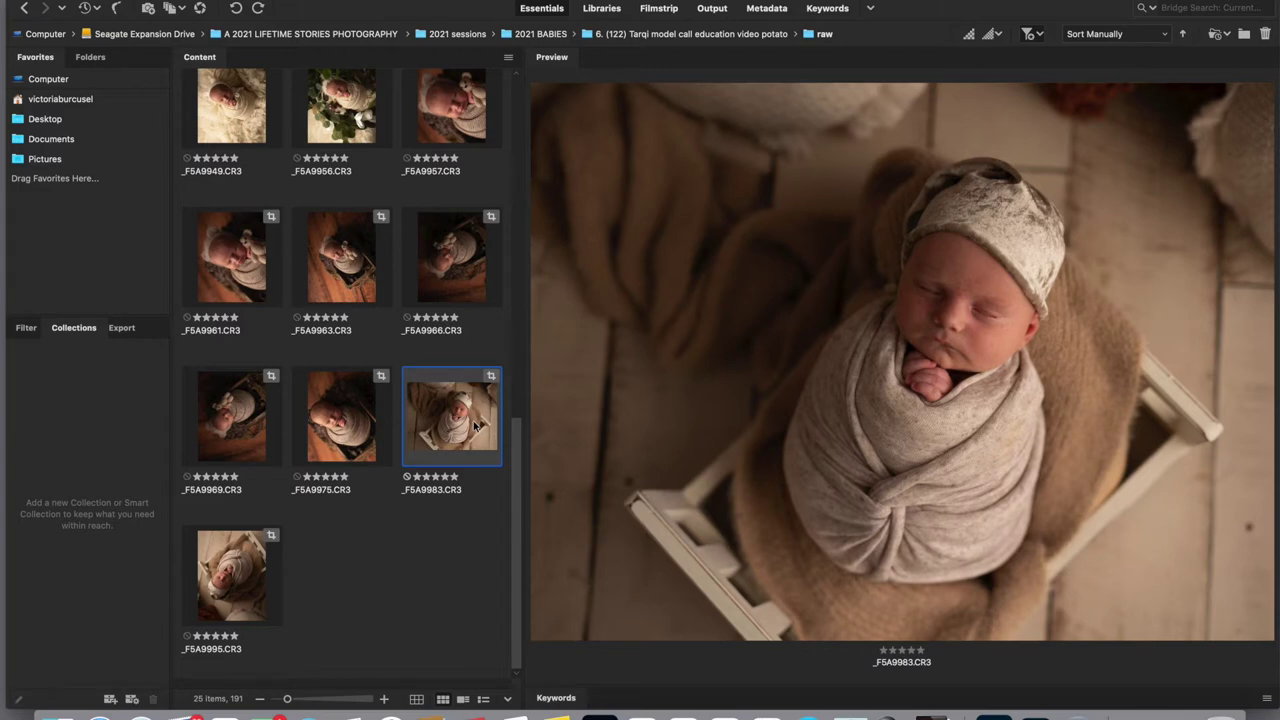
scroll(302, 217, up, 10)
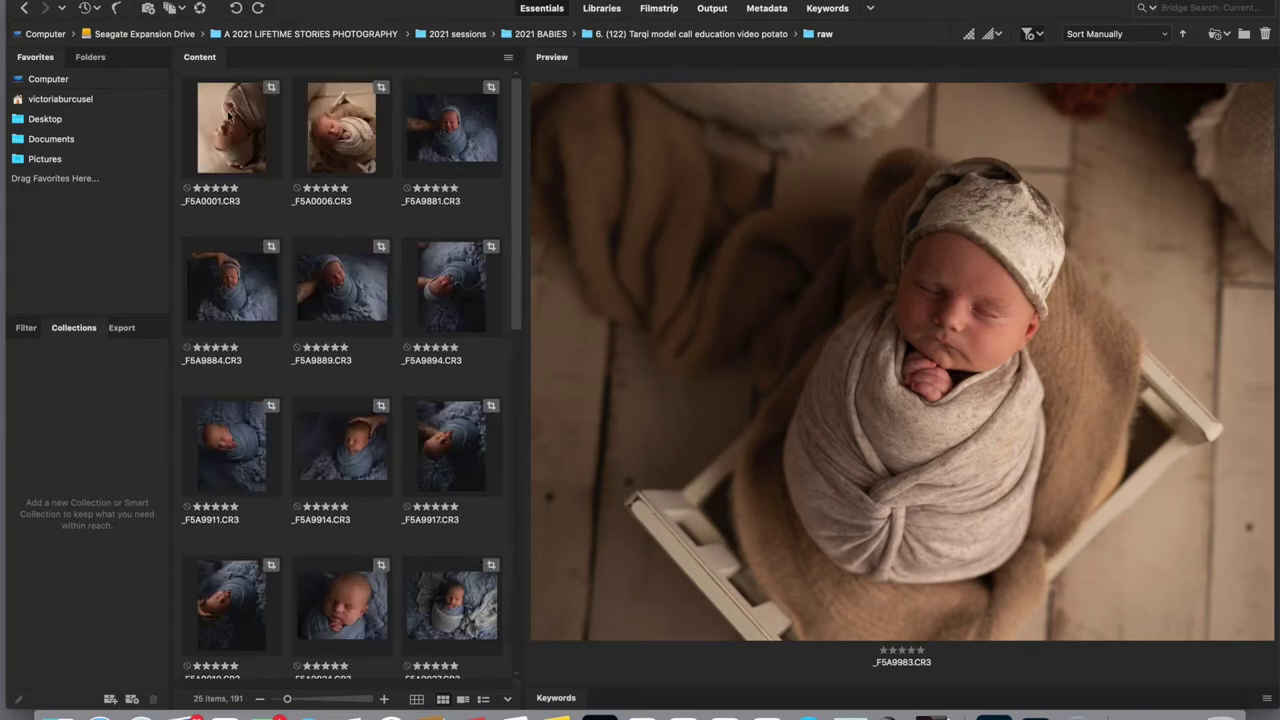
click(232, 120)
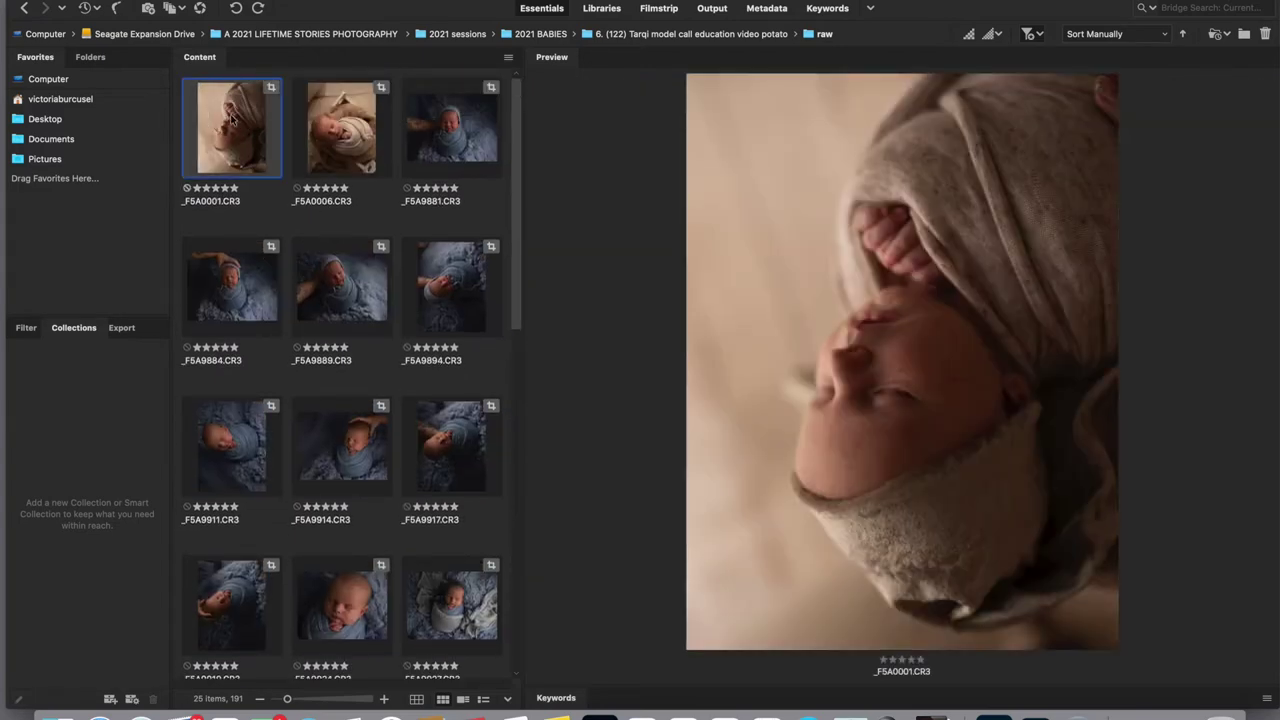
- Select all 25 photos in the raw folder, from _F5A0001.CR3 through _F5A9995.CR3, and open them in Camera Raw
scroll(435, 330, down, 8)
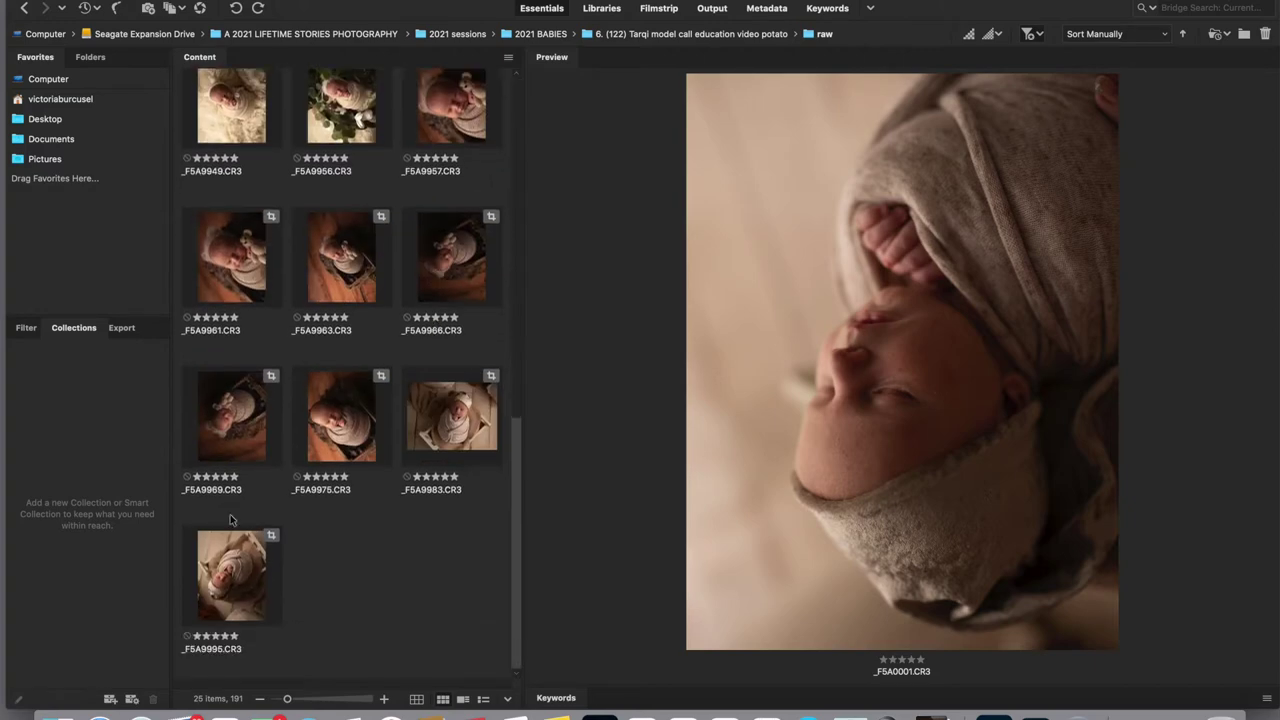
shift+click(247, 582)
right_click(247, 582)
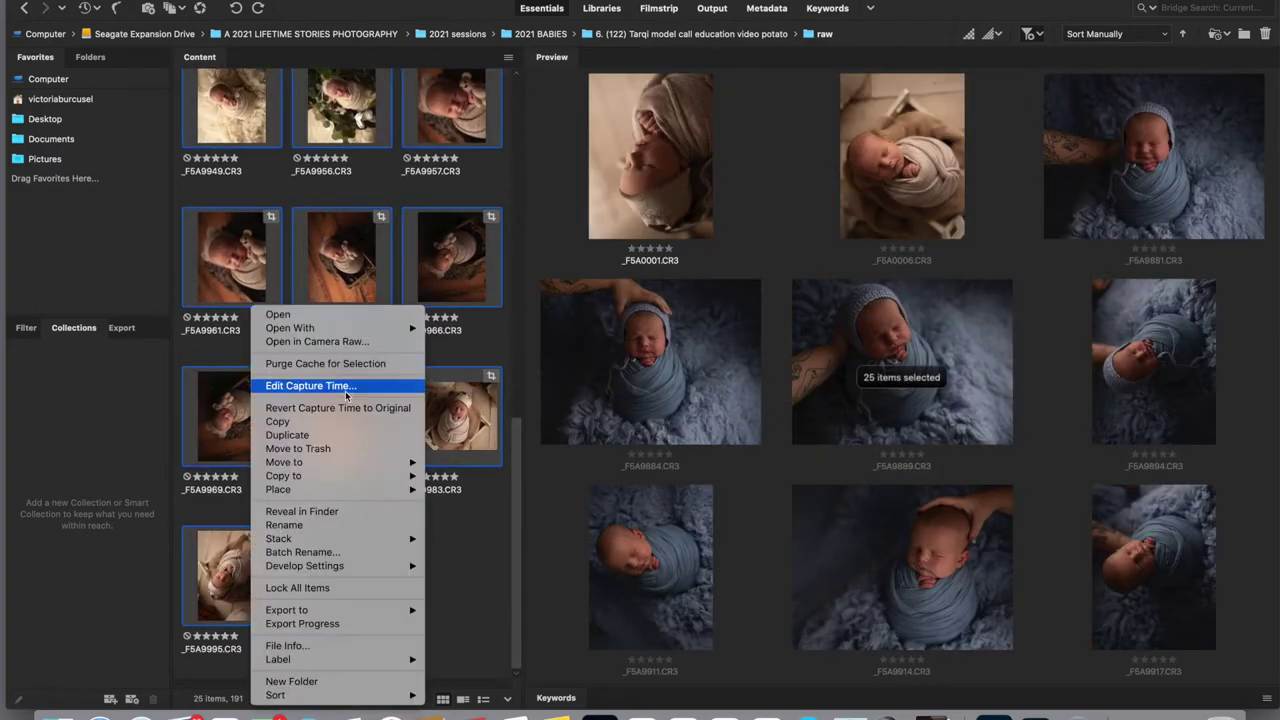
click(345, 341)
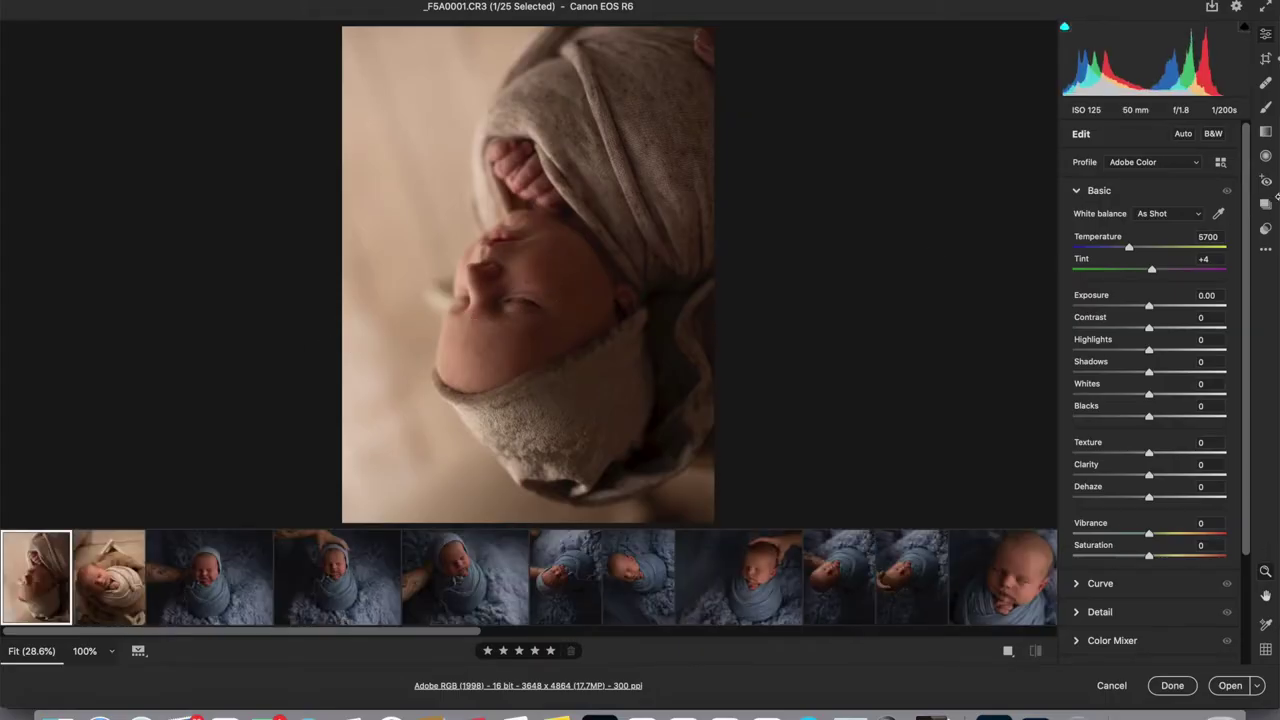
- Rotate the beige-wrap photo _F5A0001.CR3 into landscape orientation with the baby lying face up, and return to the edit controls
click(1265, 59)
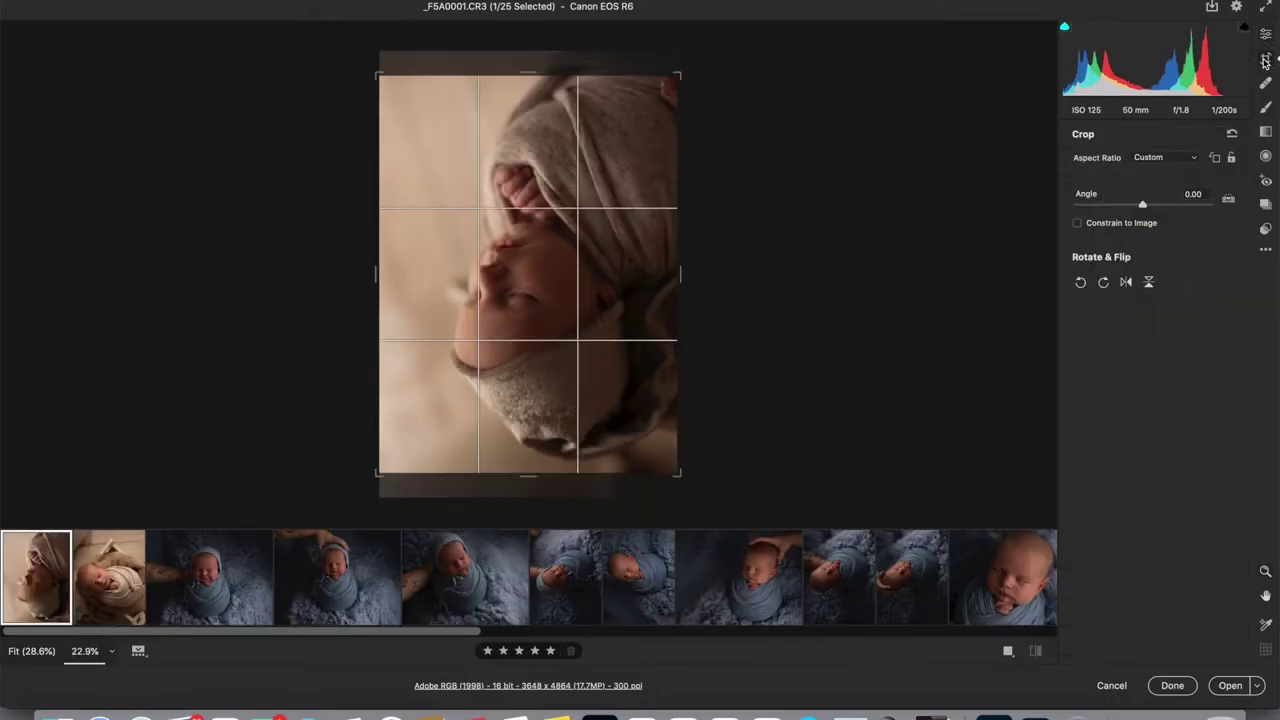
click(1104, 283)
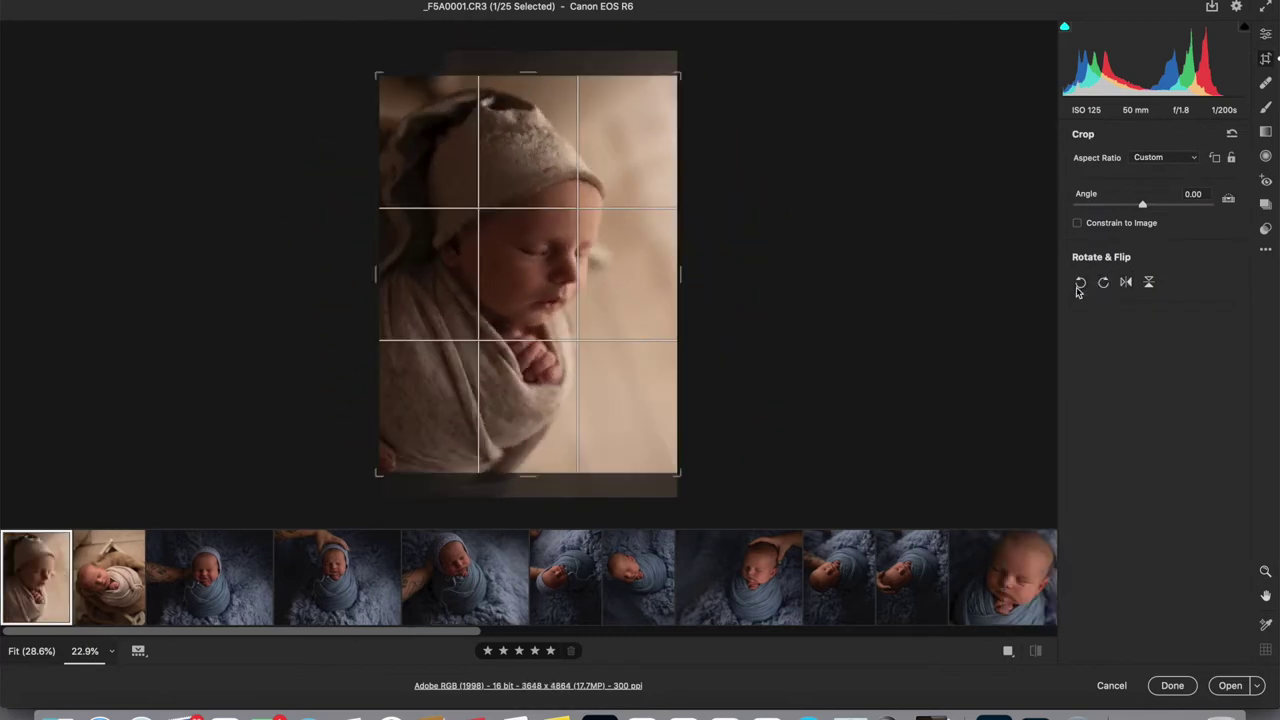
click(1080, 284)
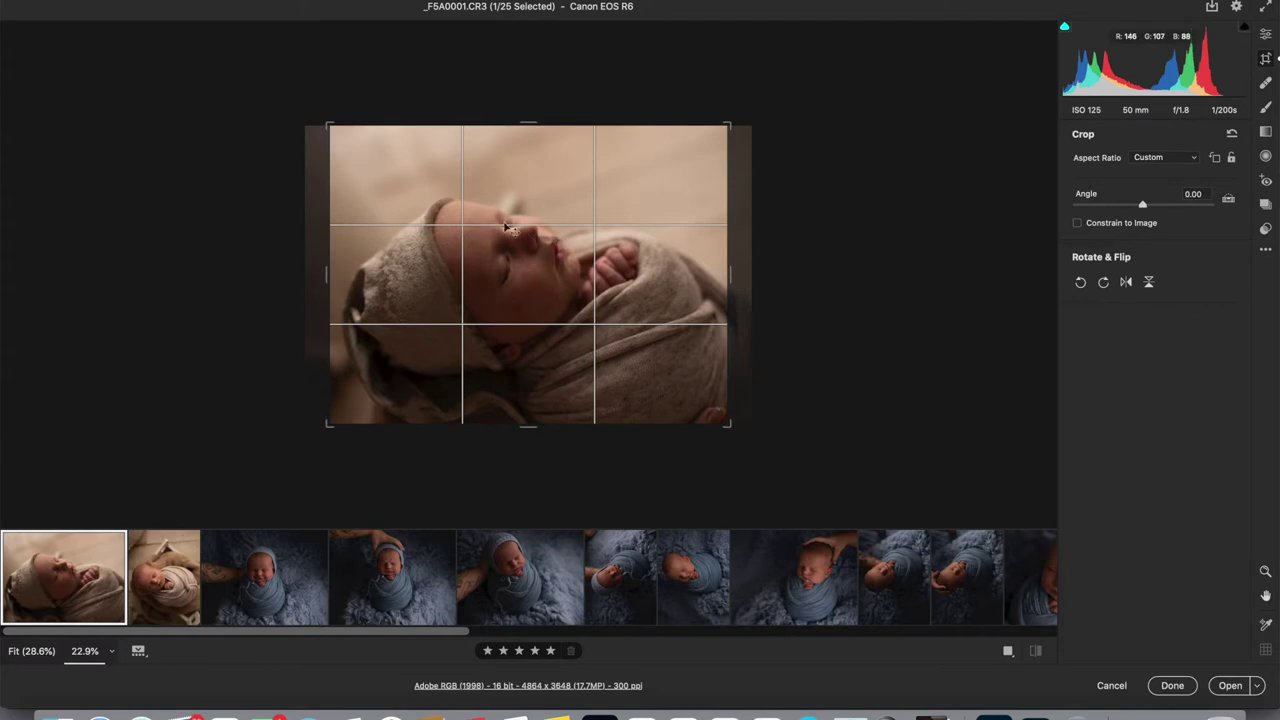
click(1266, 35)
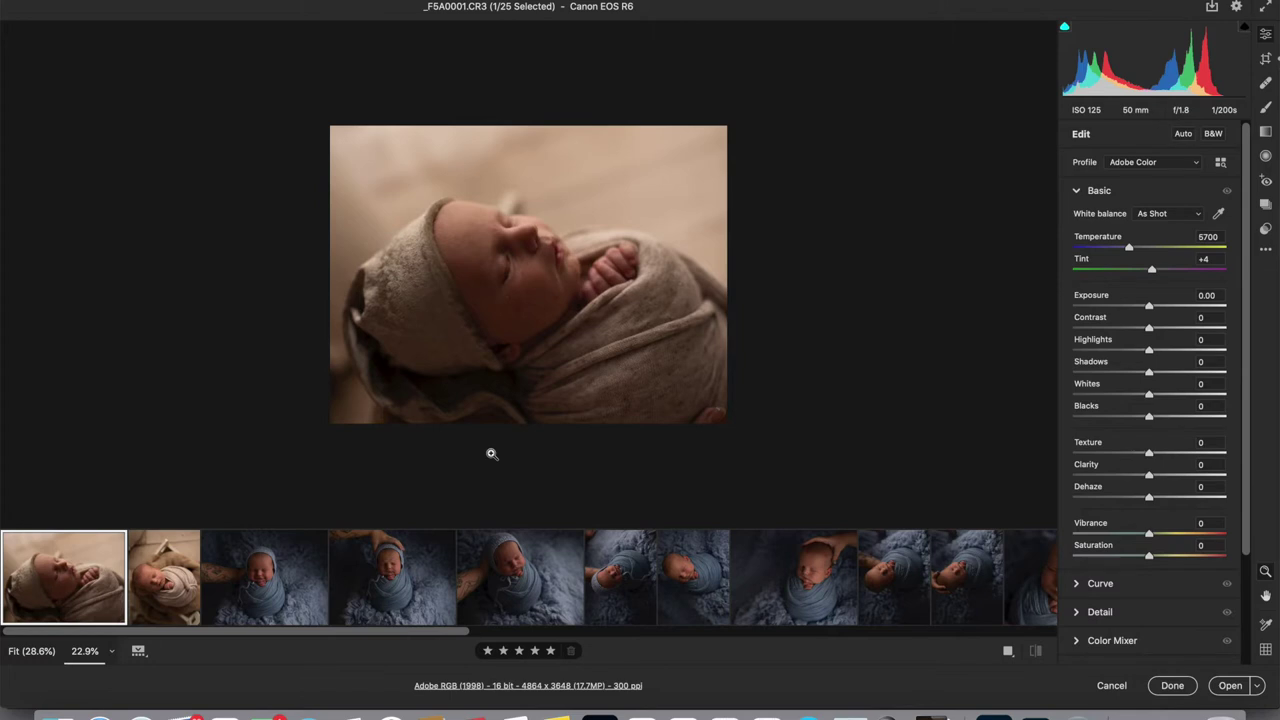
- Rotate the blue-wrap photos _F5A9894.CR3, _F5A9917.CR3 and _F5A9919.CR3 90° clockwise so the baby's head points up
click(615, 605)
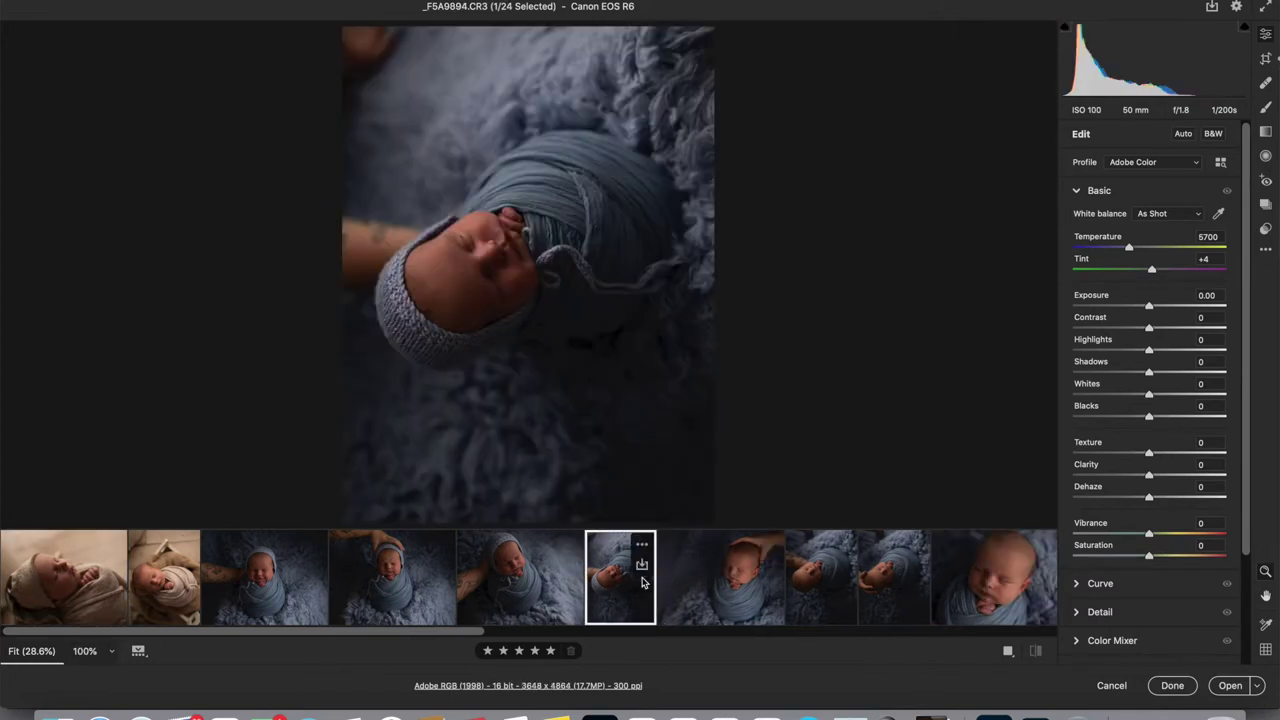
click(1265, 60)
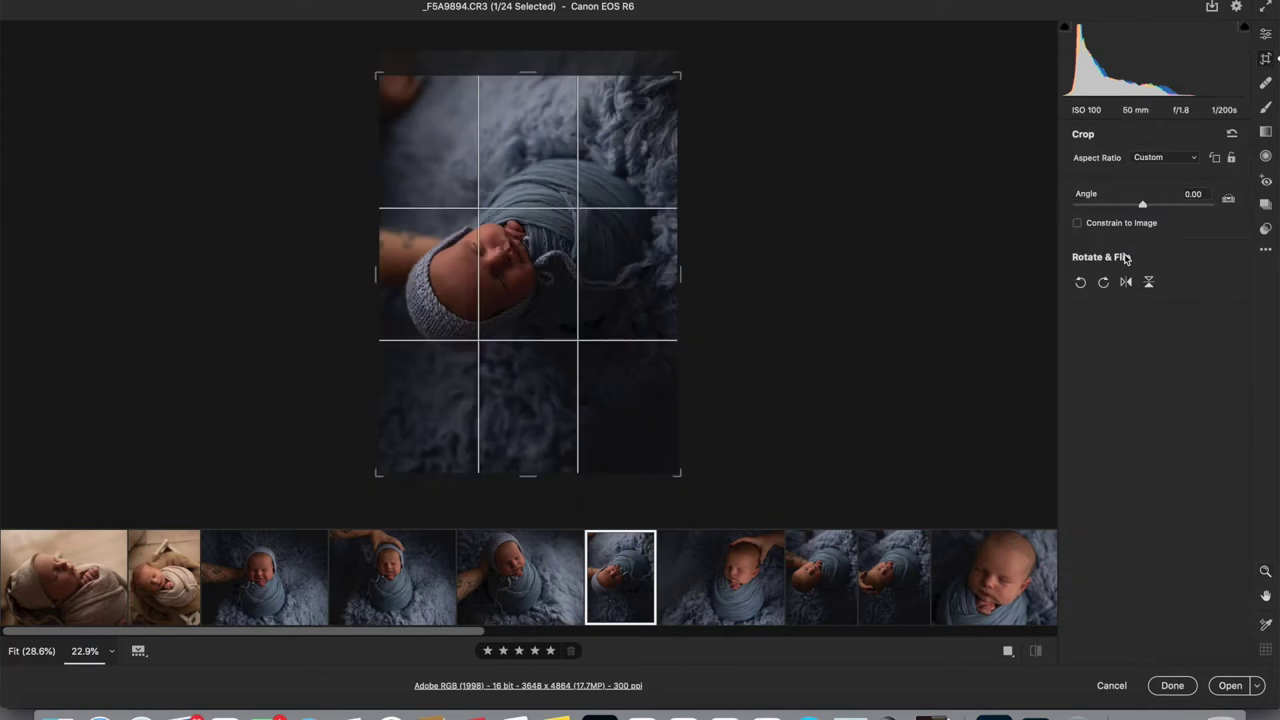
click(1104, 283)
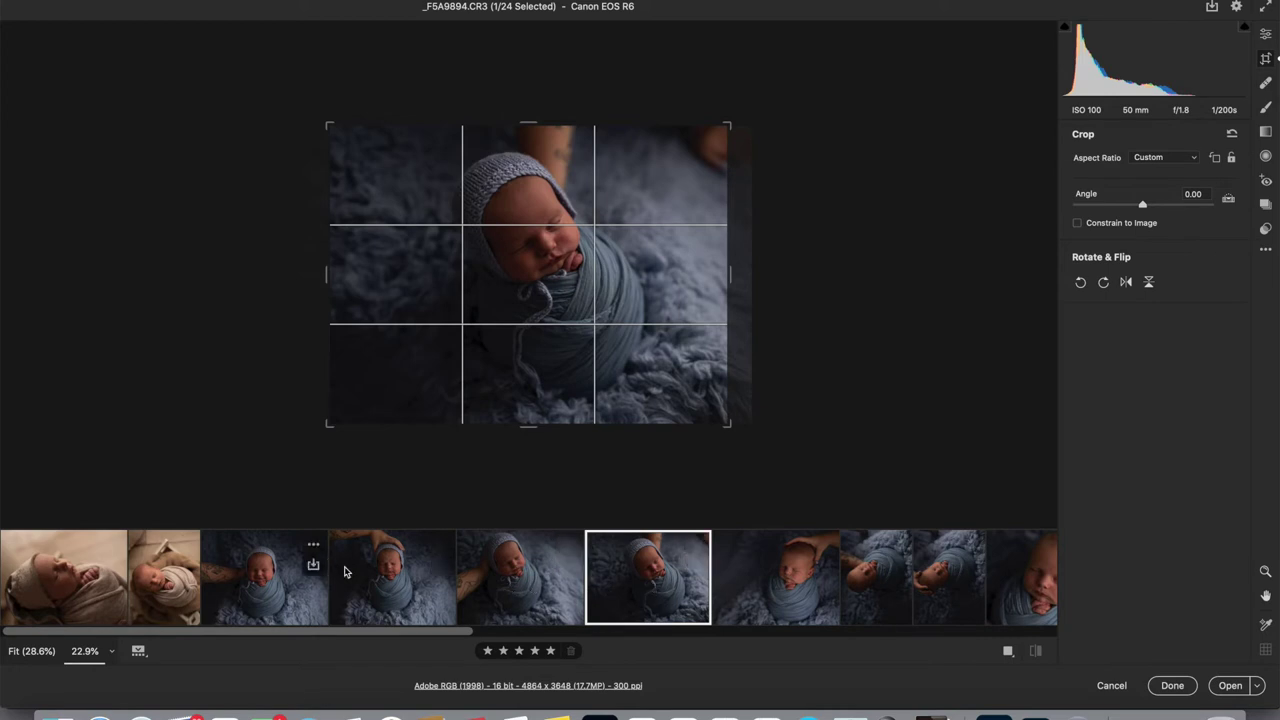
click(889, 608)
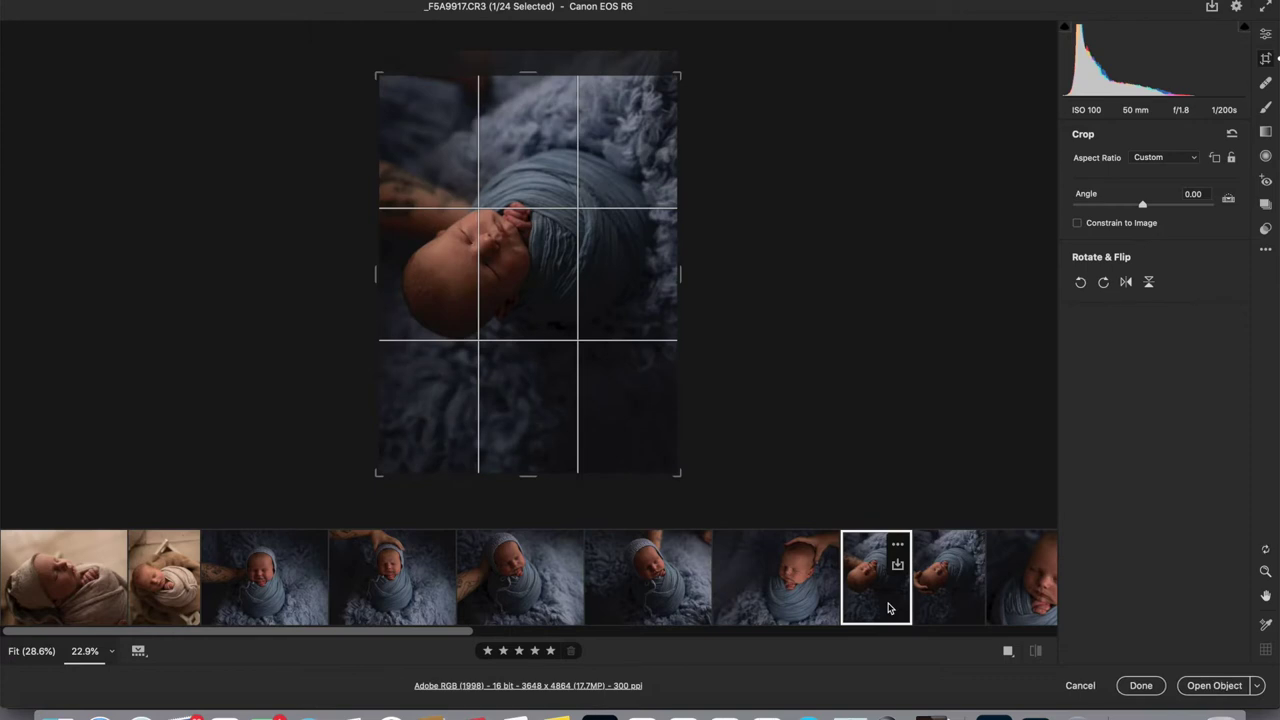
shift+click(931, 592)
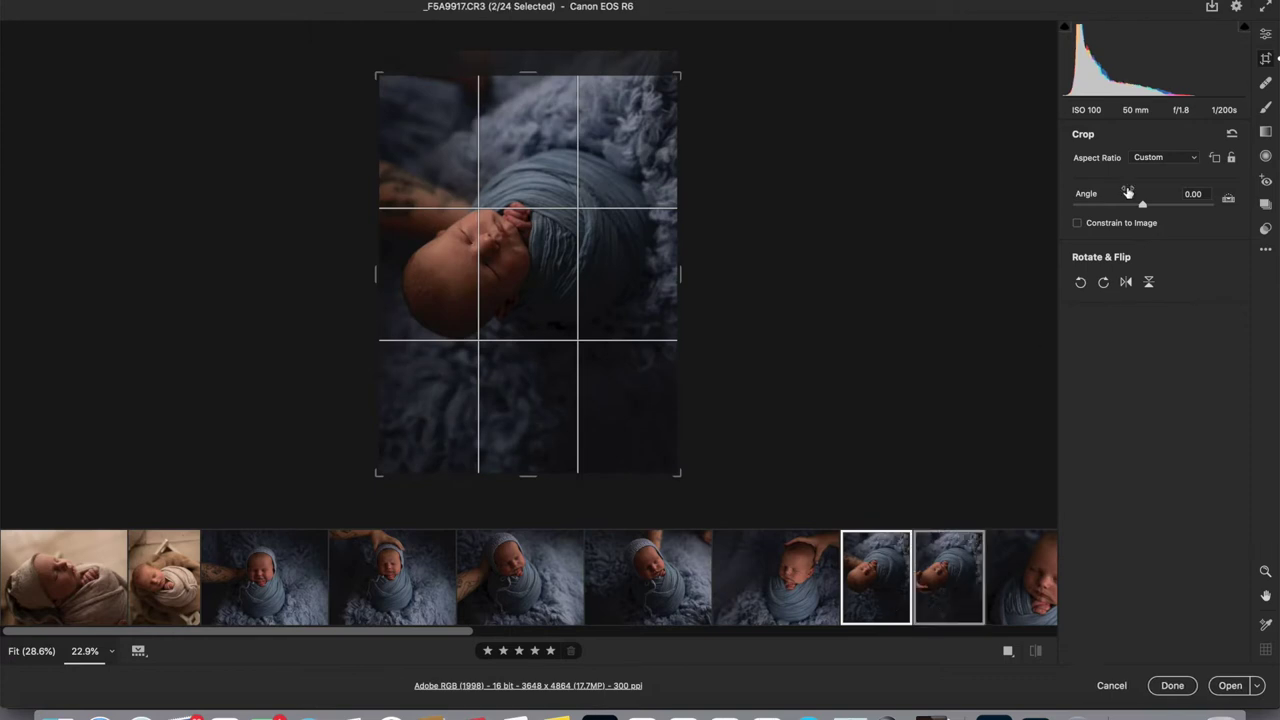
click(1103, 282)
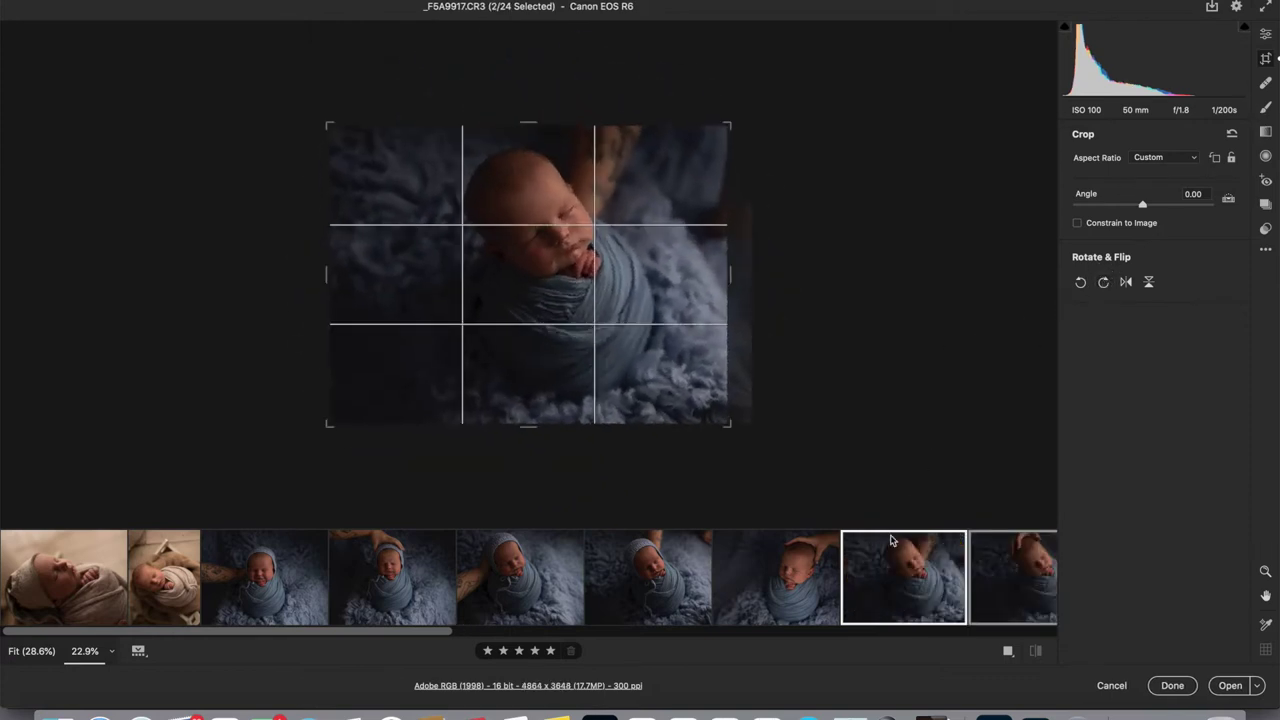
- Compare the bare-headed blue-wrap shots _F5A9917.CR3 and _F5A9919.CR3 by switching between them, and look through the remaining photos
click(796, 606)
click(901, 599)
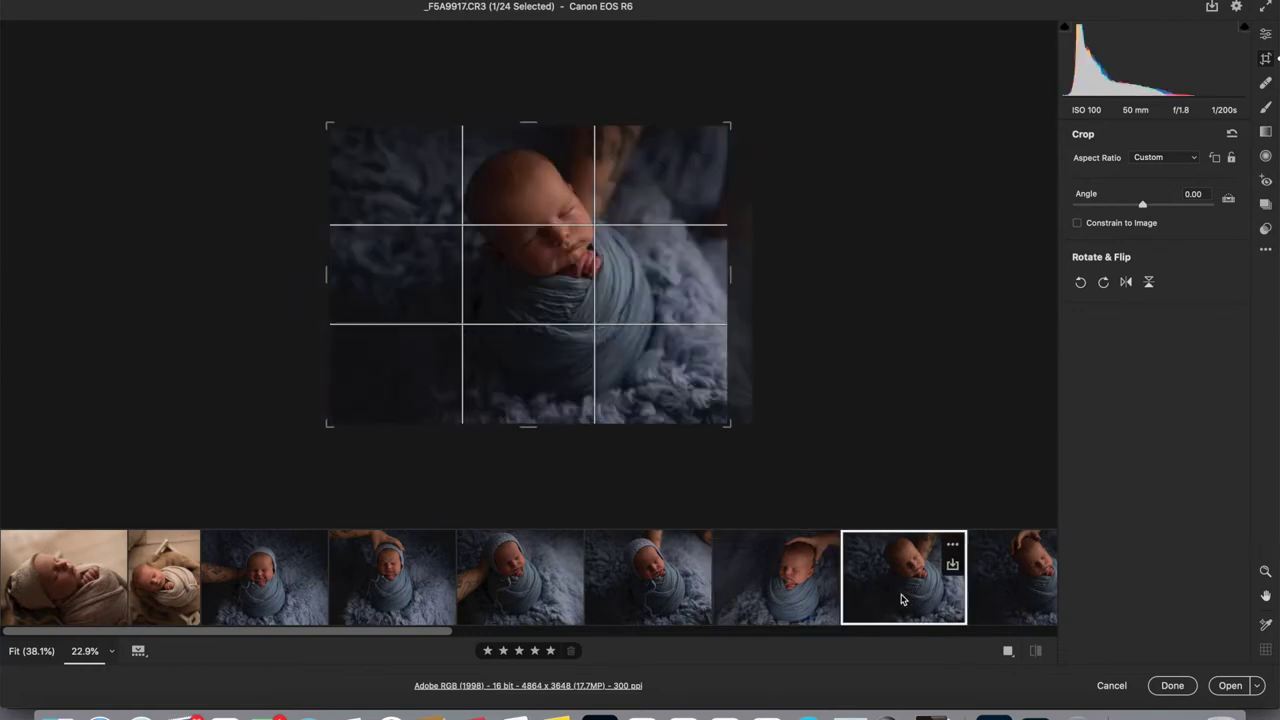
click(1006, 600)
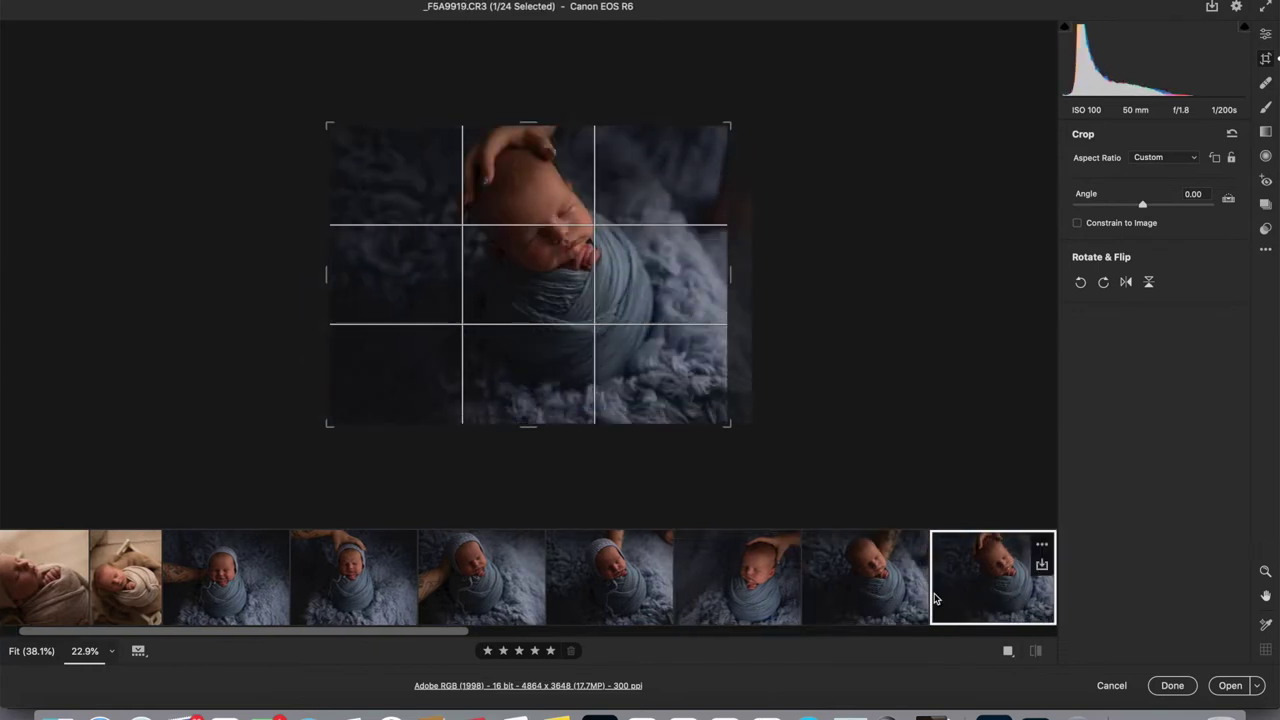
click(898, 600)
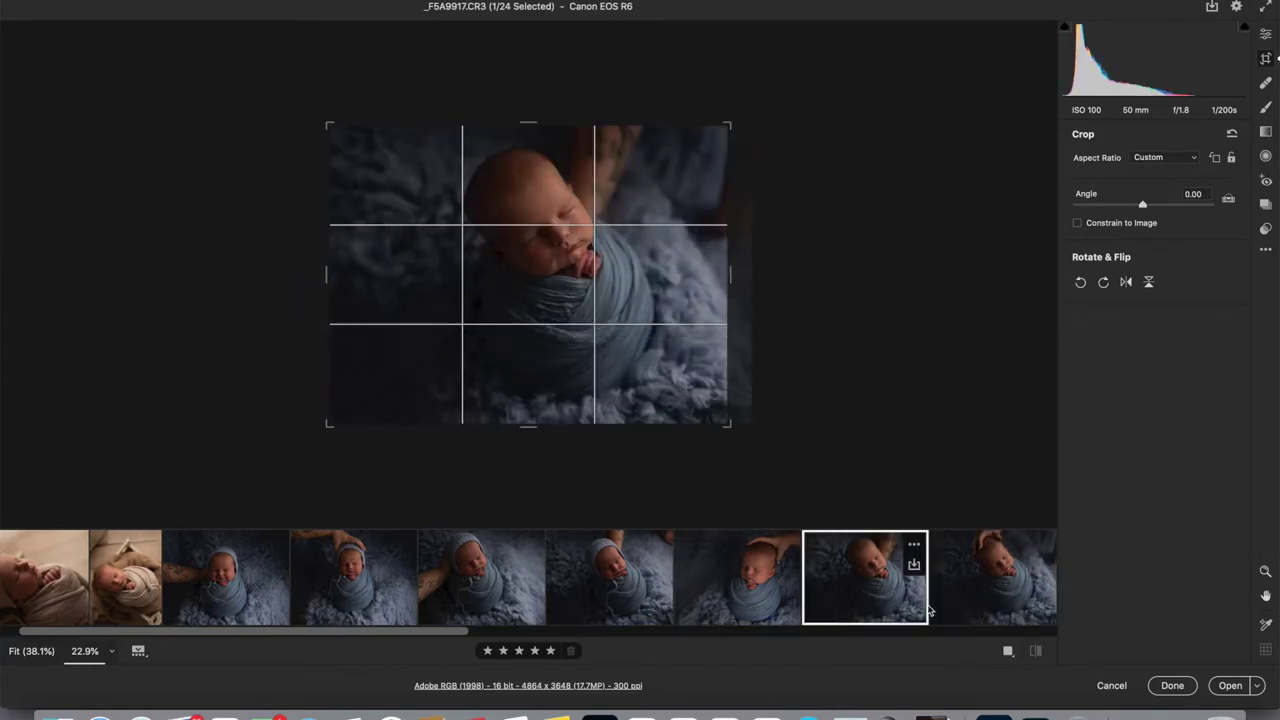
click(994, 606)
click(868, 605)
click(980, 609)
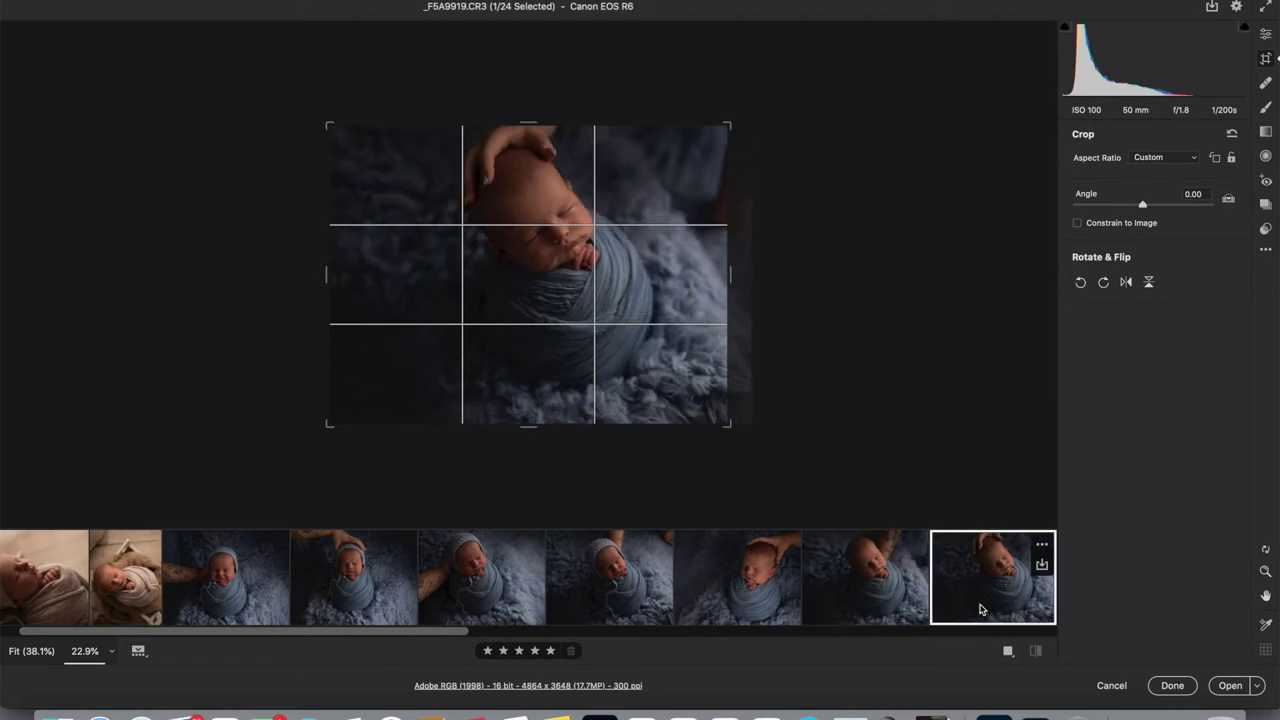
click(924, 605)
click(938, 605)
click(923, 598)
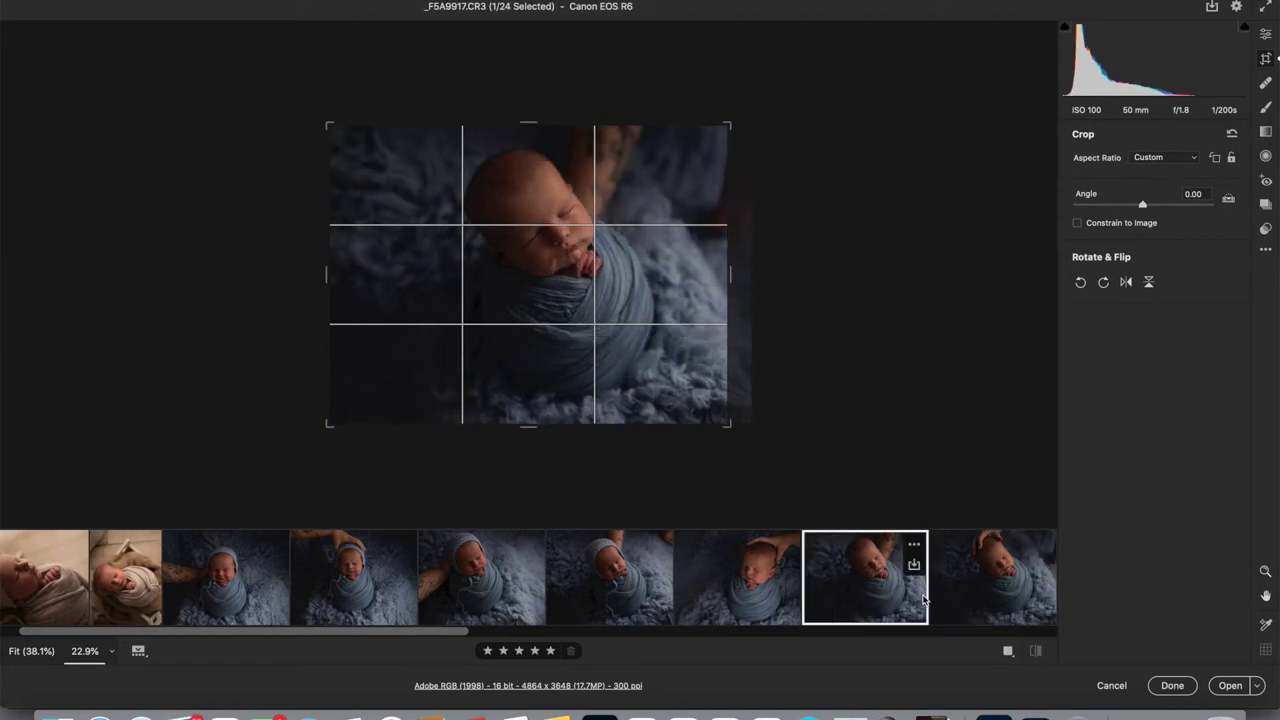
scroll(998, 608, right, 10)
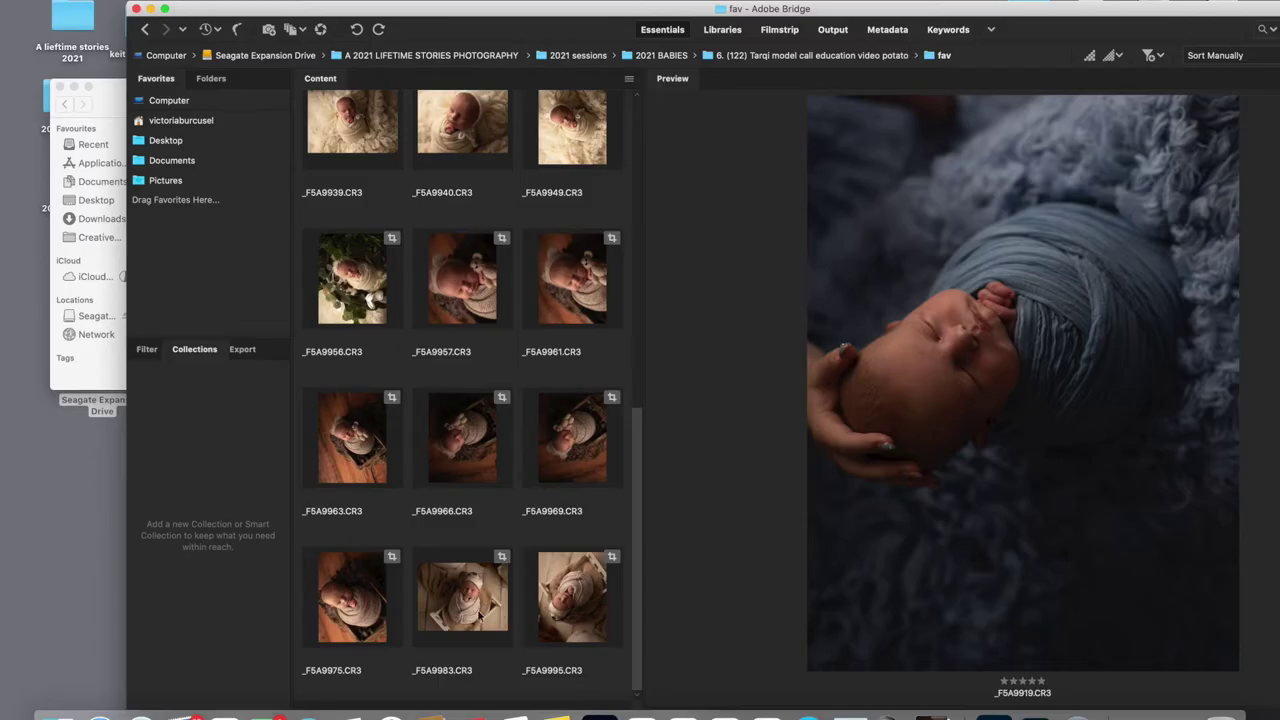
- In Bridge's fav folder, rate the cream-fur photo _F5A9940.CR3, the teddy-bear photo _F5A9966.CR3 and the beige-wrap photo _F5A9983.CR3 five stars
scroll(476, 252, up, 5)
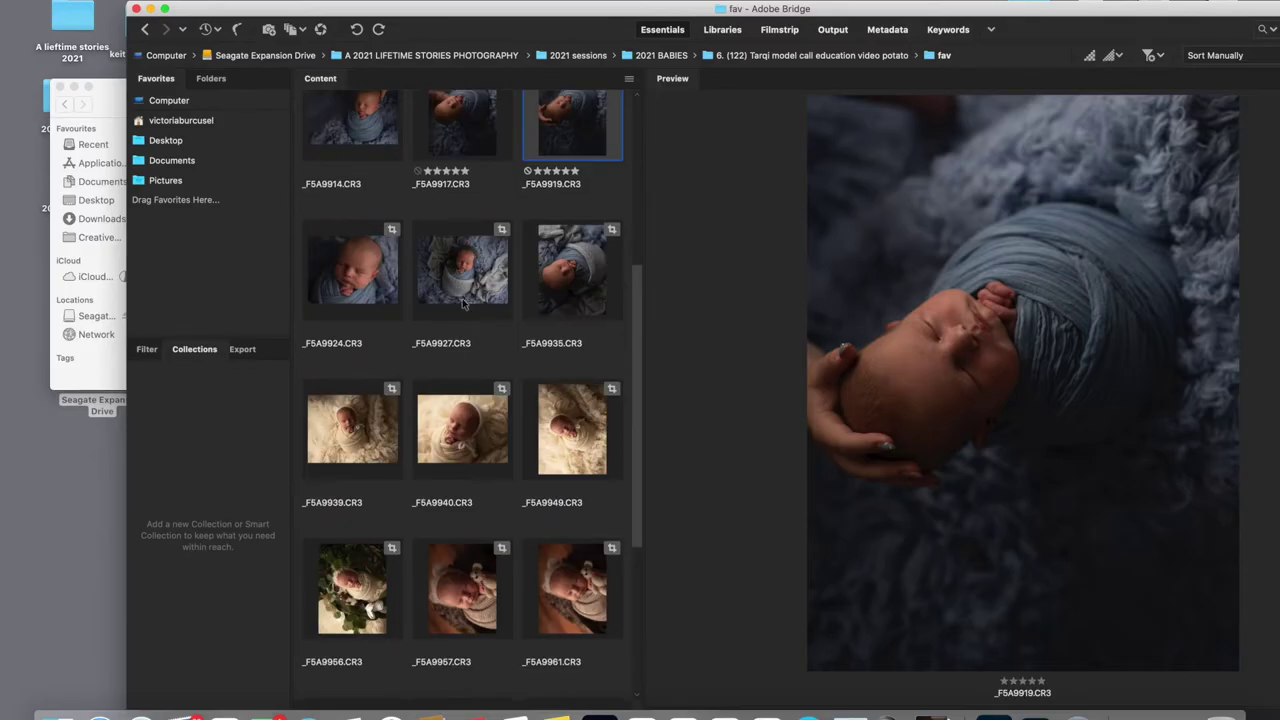
click(474, 427)
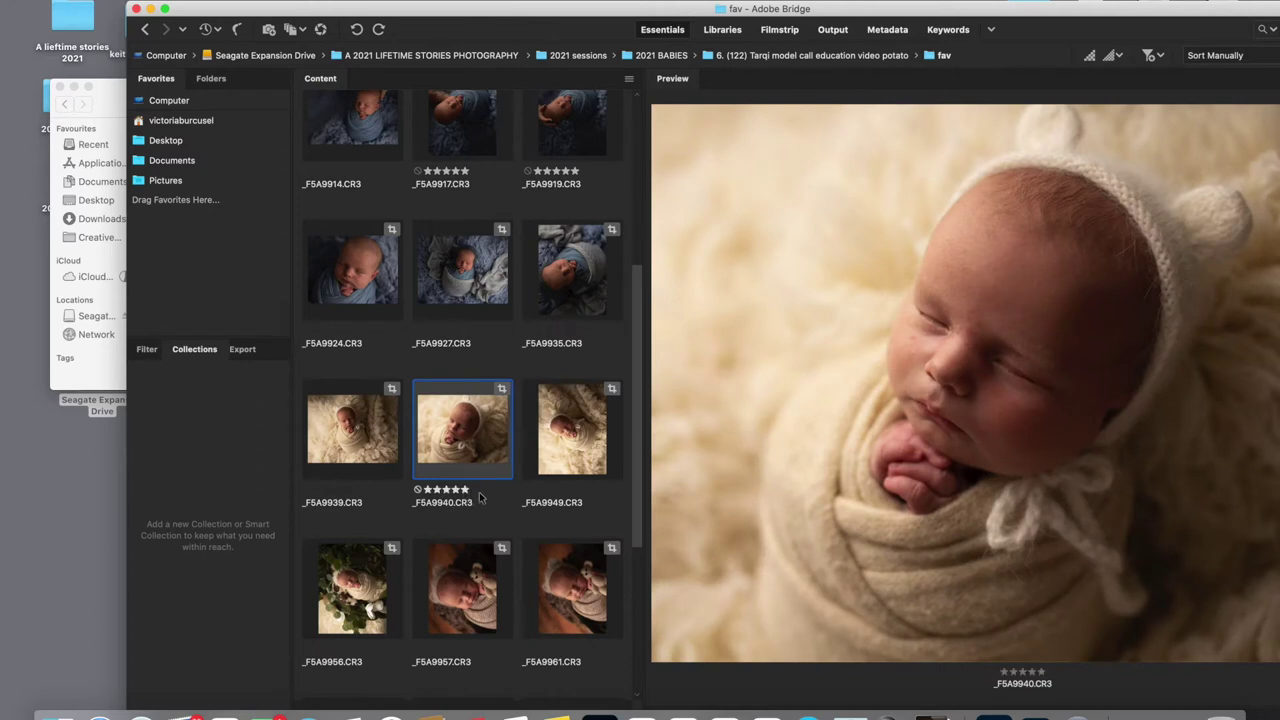
scroll(485, 505, down, 5)
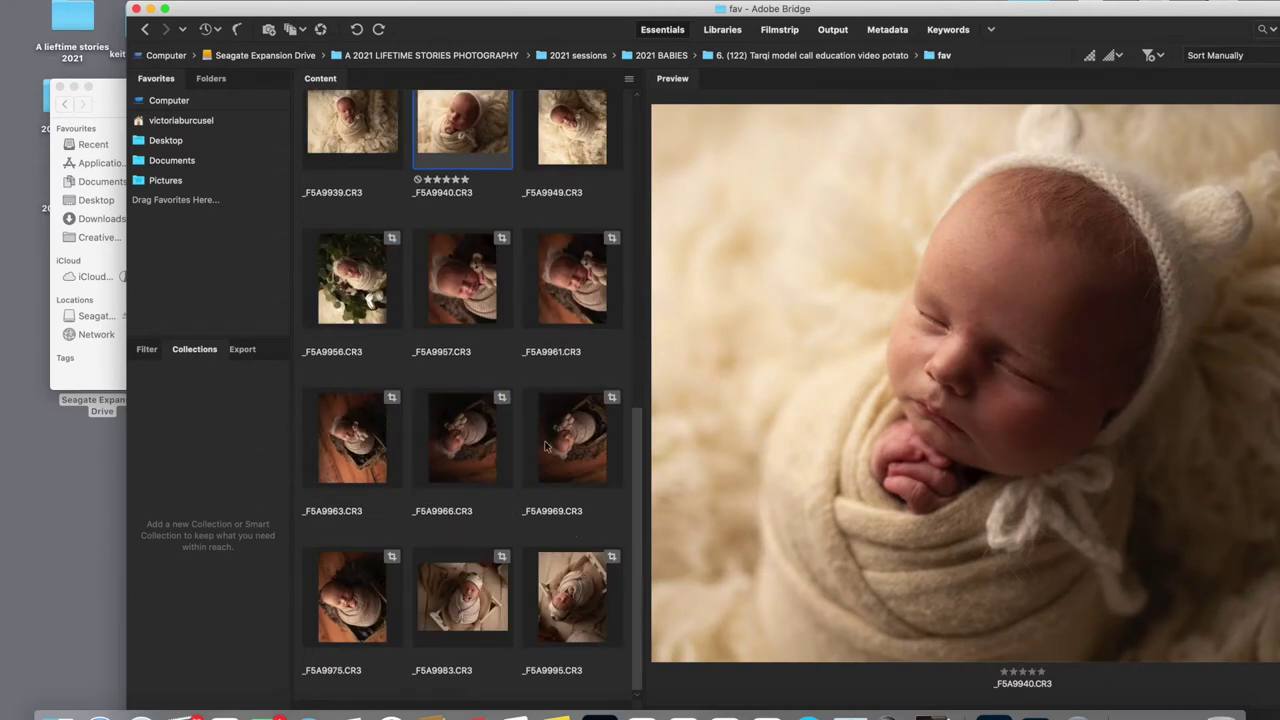
click(475, 458)
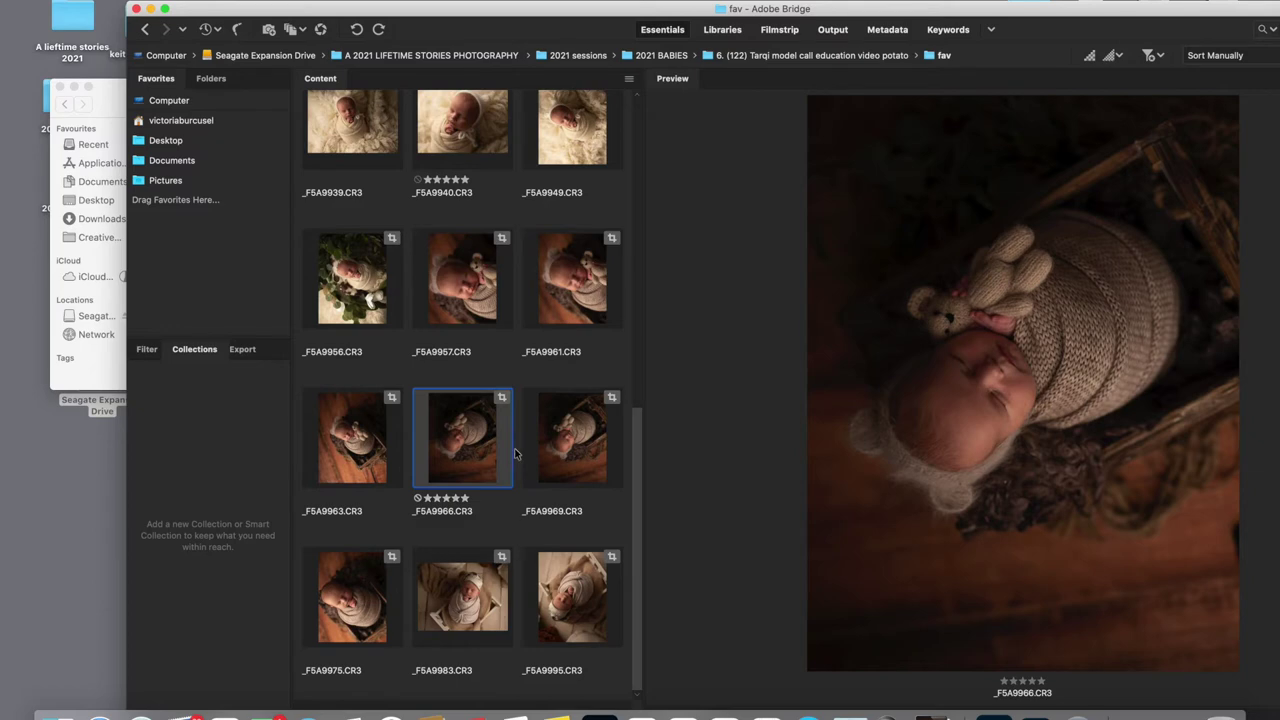
click(470, 592)
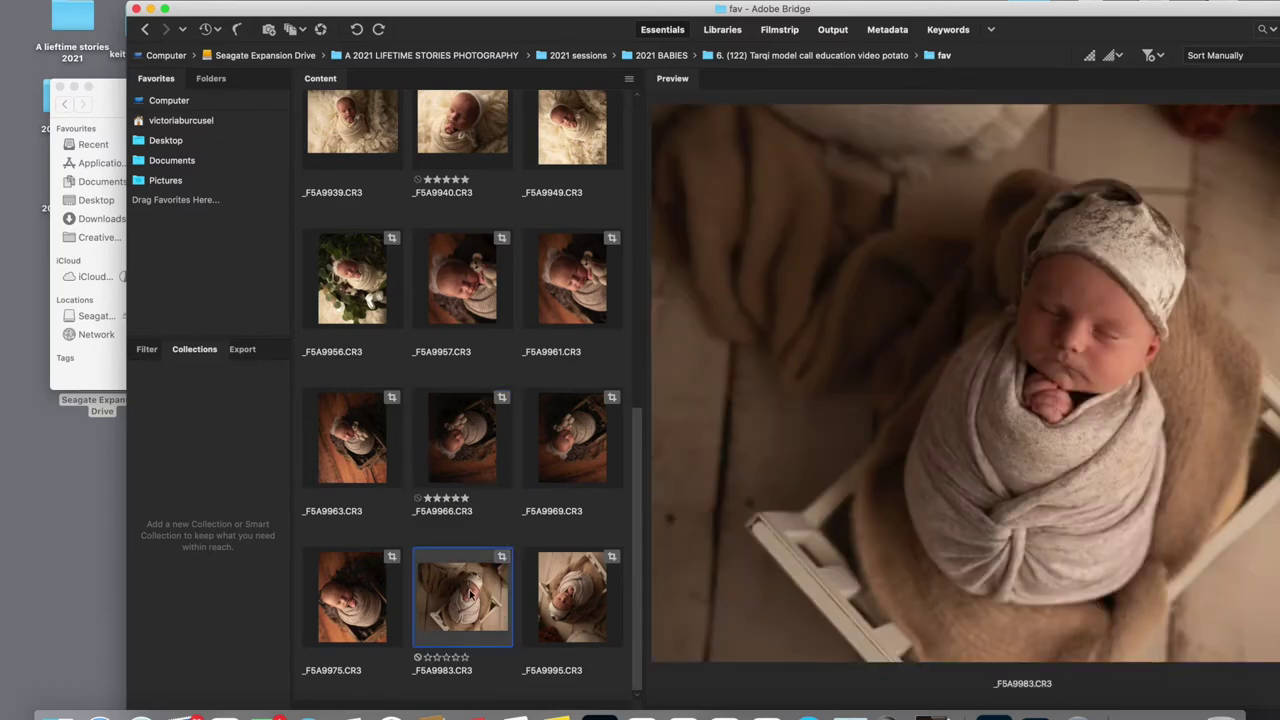
click(466, 657)
- Rate the bare-headed beige-wrap photo _F5A0006.CR3 five stars
scroll(470, 483, up, 3)
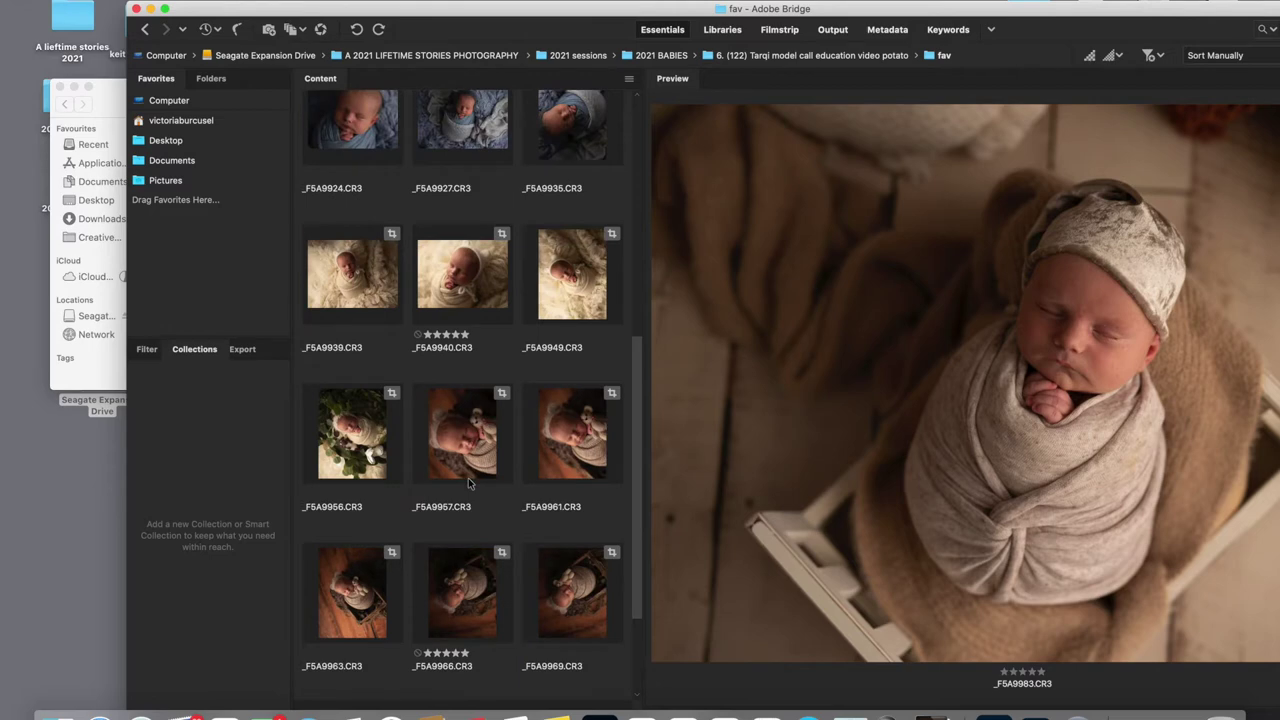
scroll(468, 483, up, 9)
click(472, 162)
click(465, 209)
- Rate the blue basket photo _F5A9927.CR3 and the greenery photo _F5A9956.CR3 five stars
scroll(459, 441, down, 5)
scroll(462, 420, up, 5)
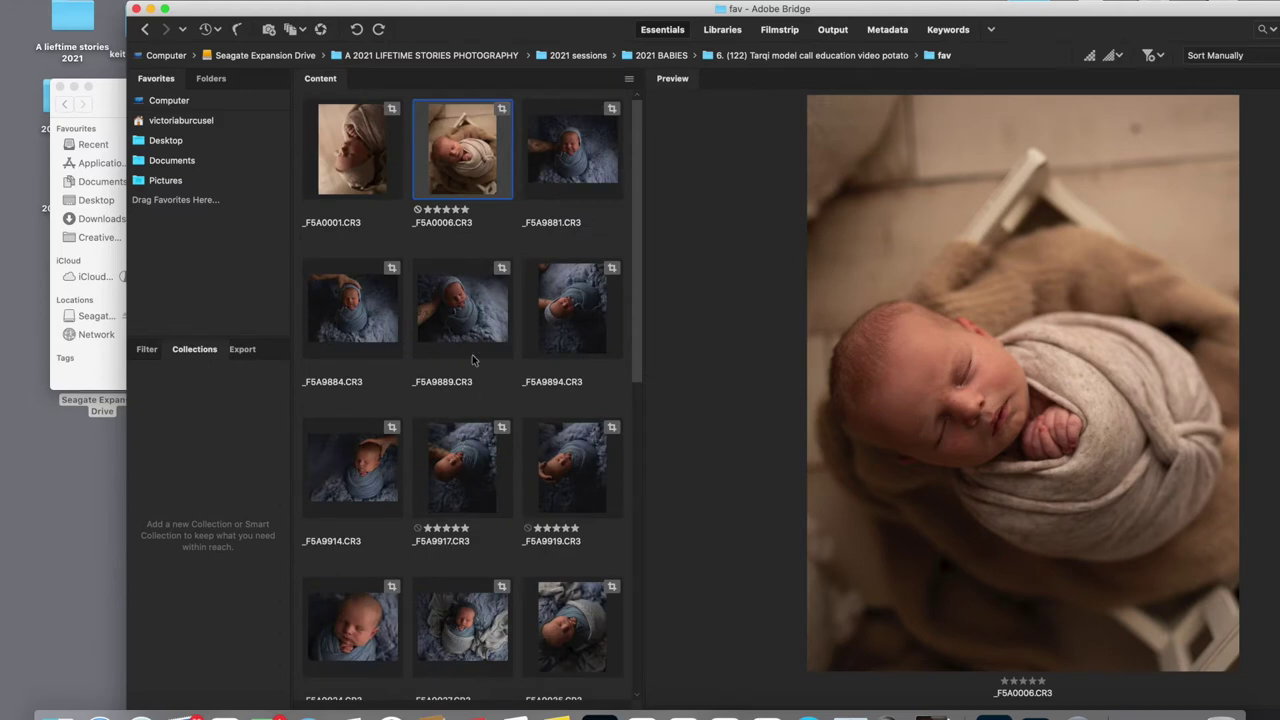
click(461, 627)
click(466, 687)
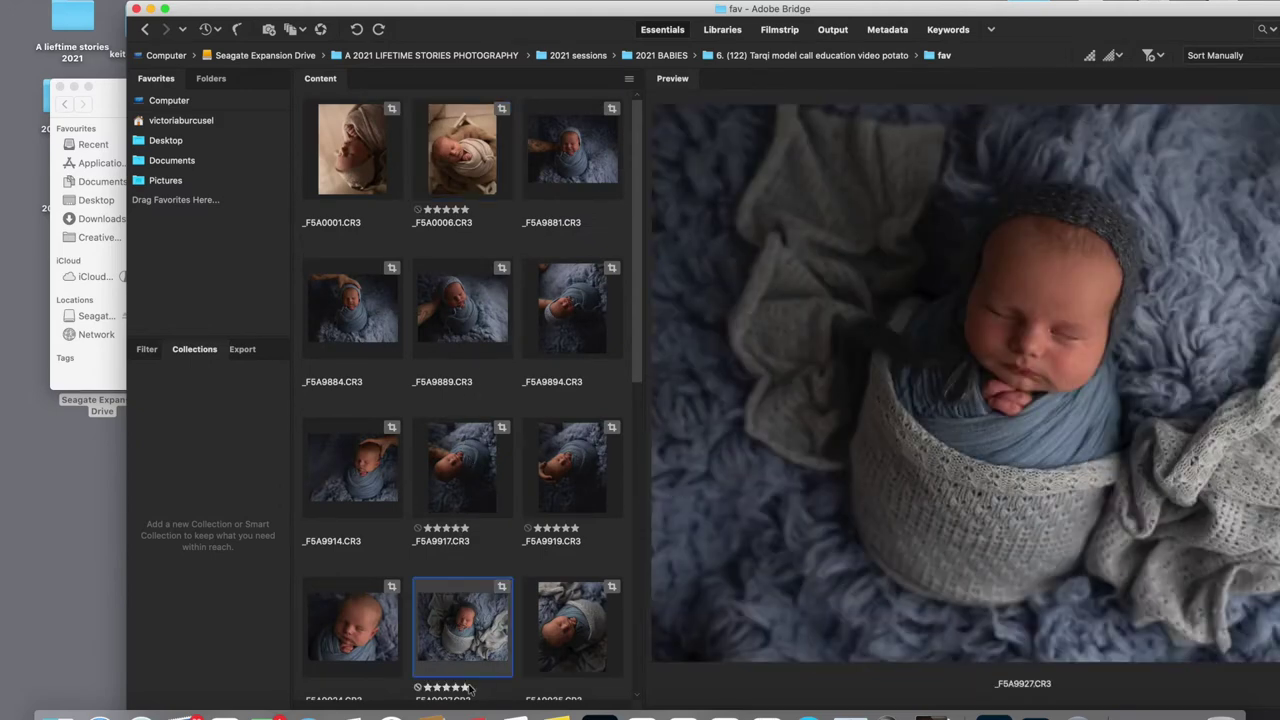
scroll(487, 625, down, 6)
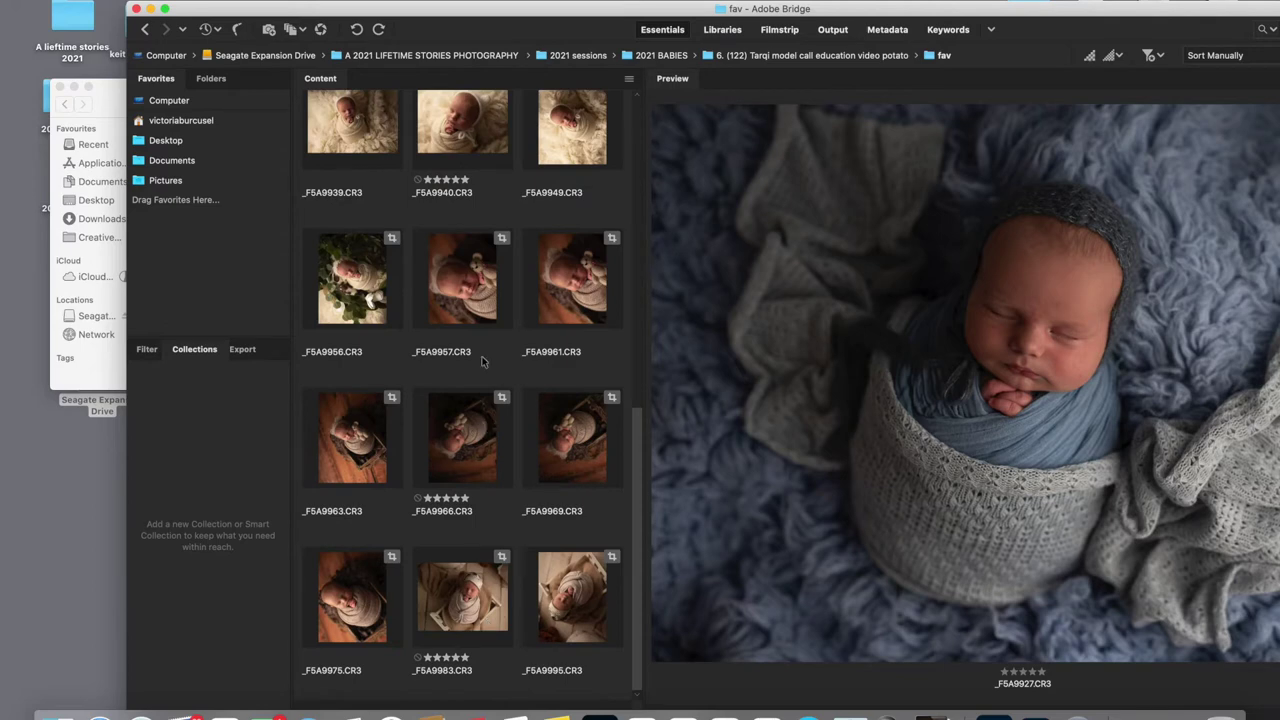
click(352, 285)
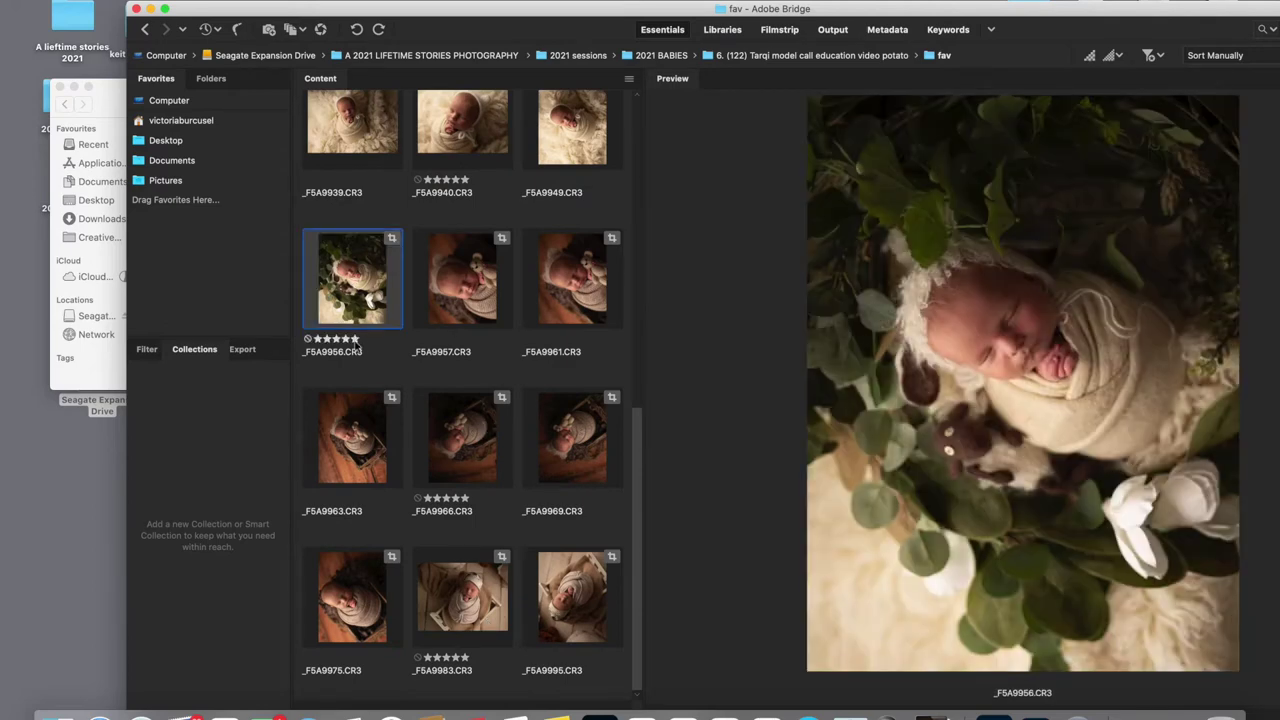
click(355, 339)
- Filter the fav folder to the five-star photos and open all of them, _F5A0006.CR3 through _F5A9983.CR3, in Camera Raw
click(1158, 58)
click(1055, 186)
click(365, 155)
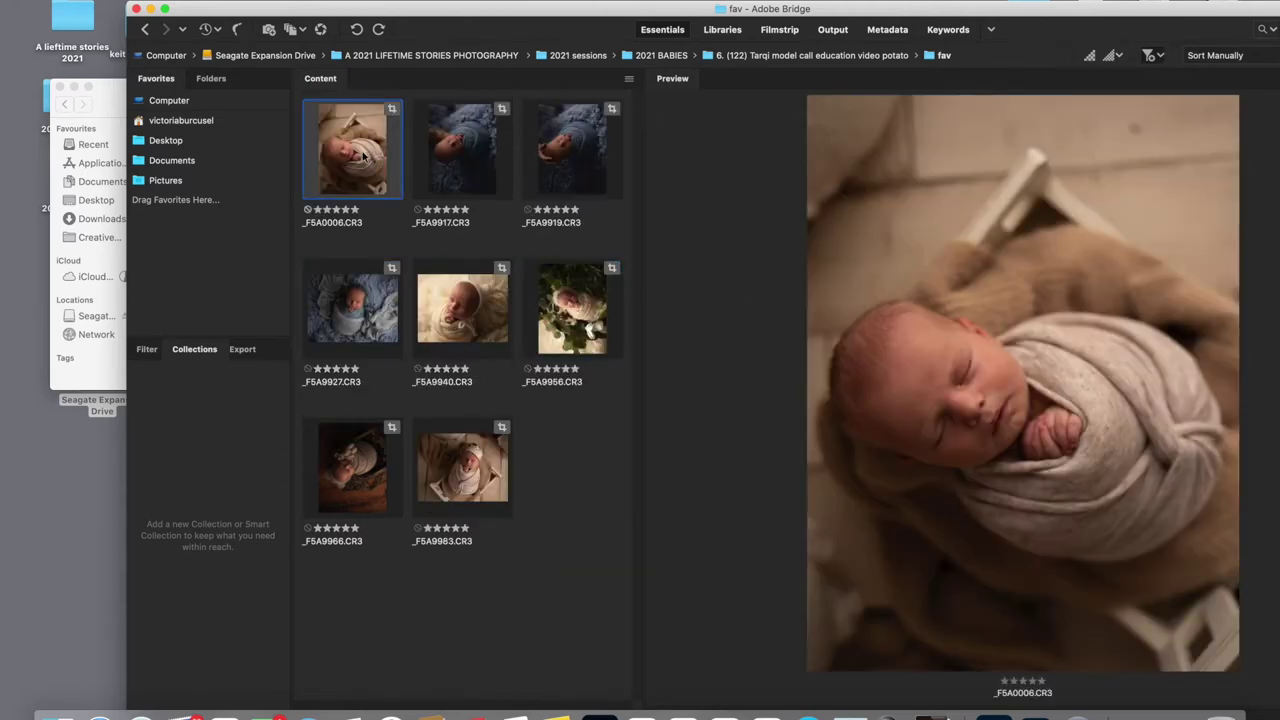
shift+click(480, 490)
right_click(480, 490)
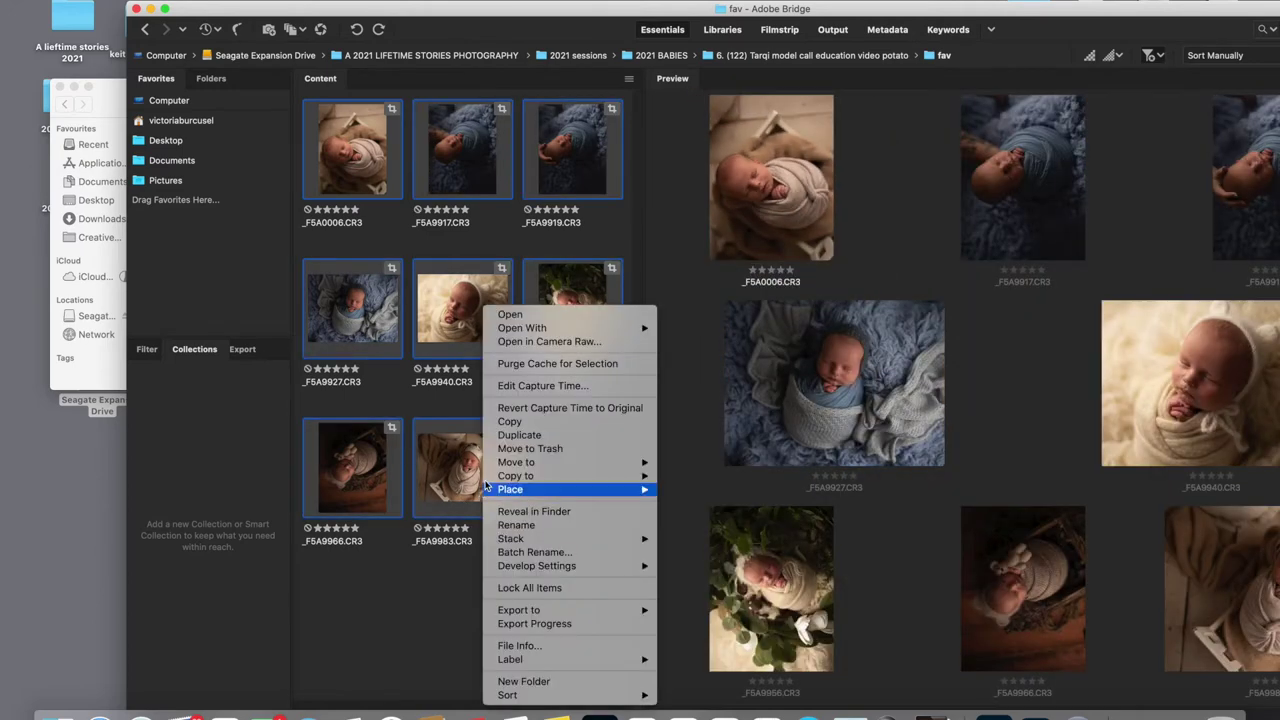
click(567, 342)
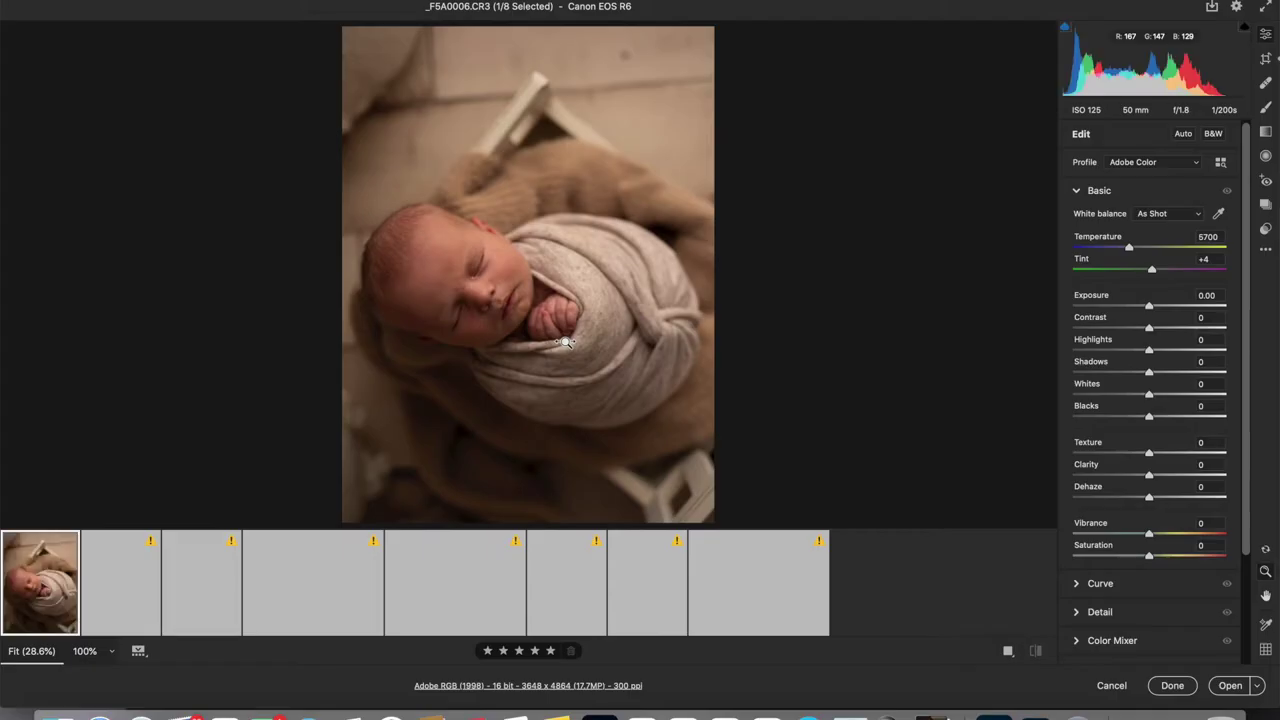
drag(602, 13, 597, 13)
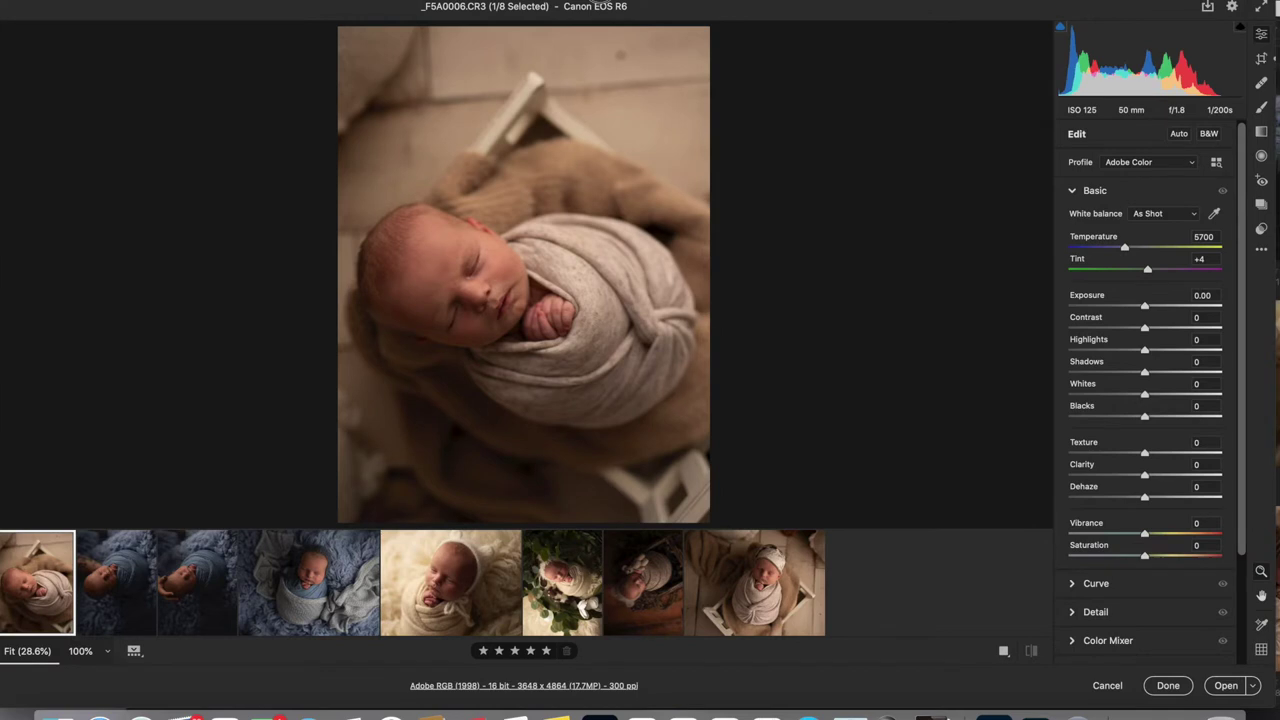
- Select the two bare-headed blue-wrap photos _F5A9917.CR3 and _F5A9919.CR3 and rotate both 90° clockwise
click(142, 568)
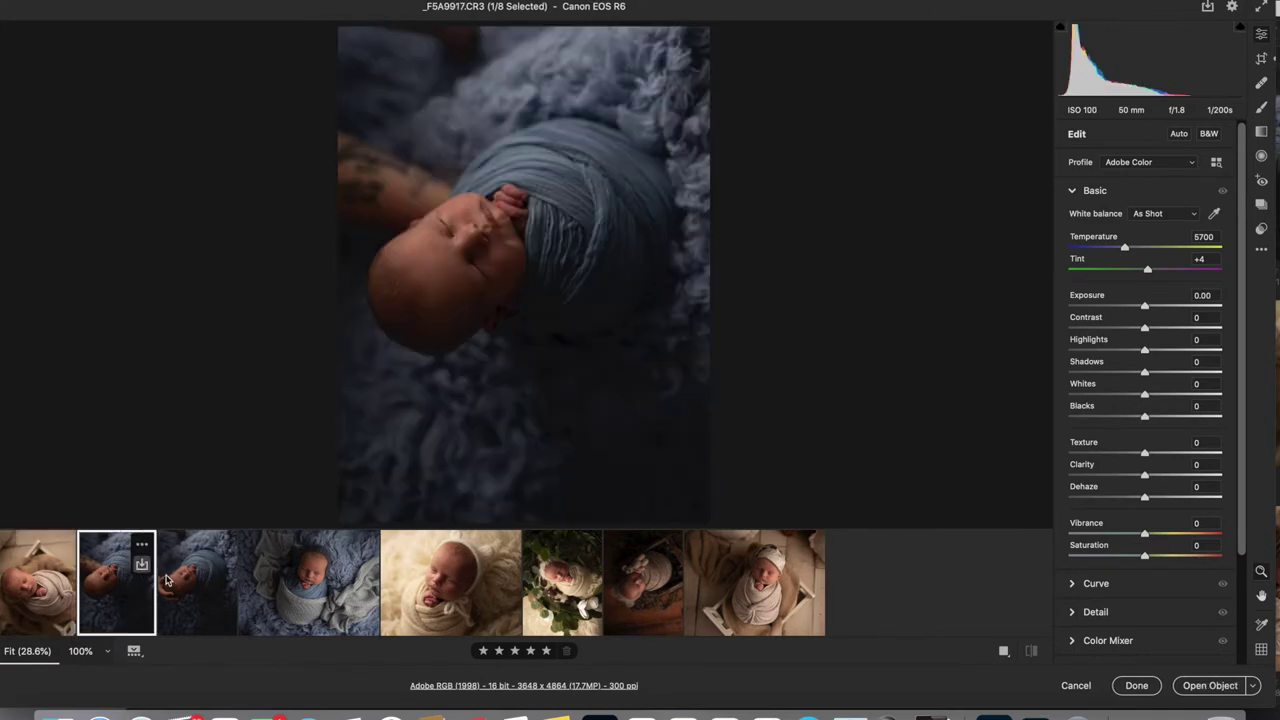
click(1262, 60)
click(1099, 282)
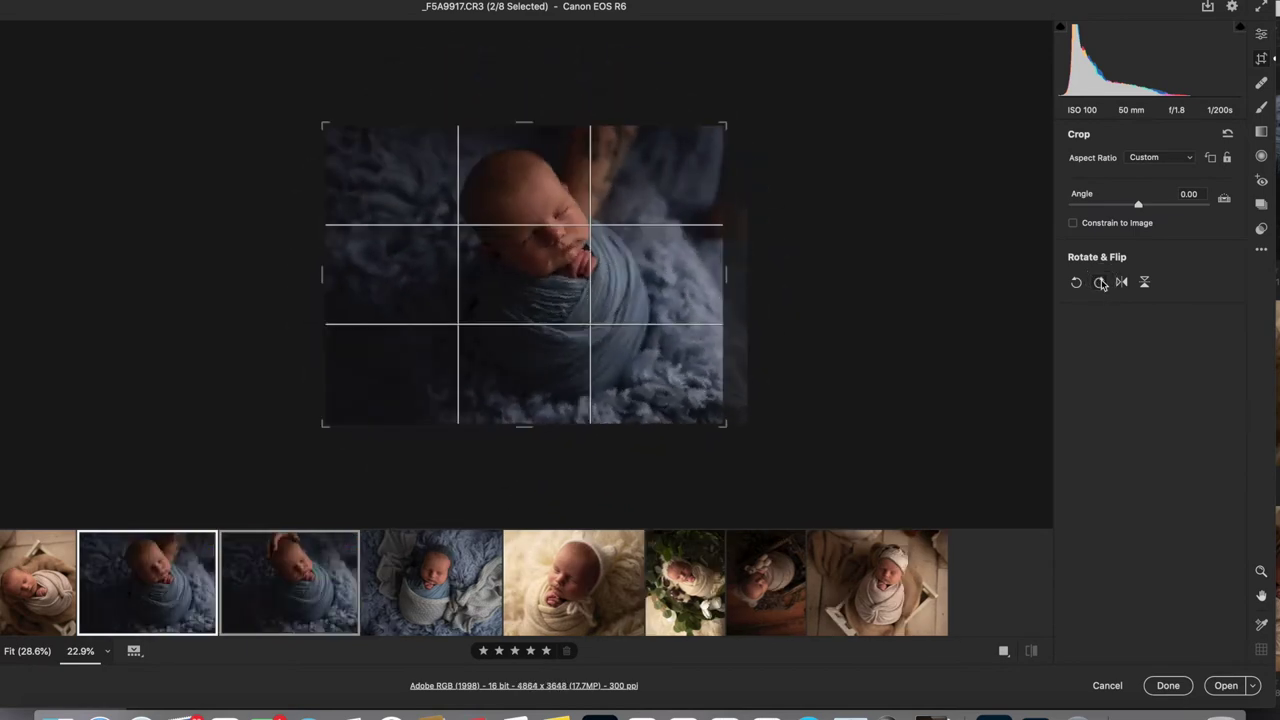
- Rotate the greenery photo _F5A9956.CR3 and the teddy crate photo _F5A9966.CR3 90° clockwise
click(706, 565)
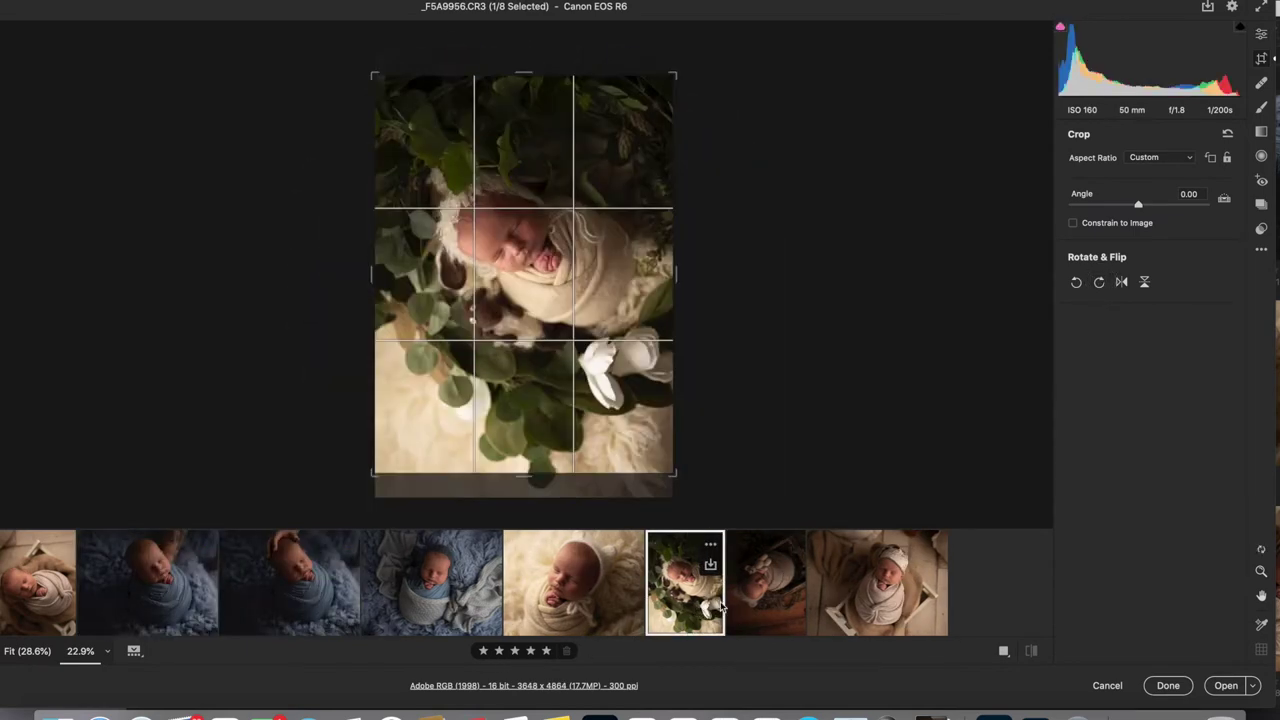
click(1099, 283)
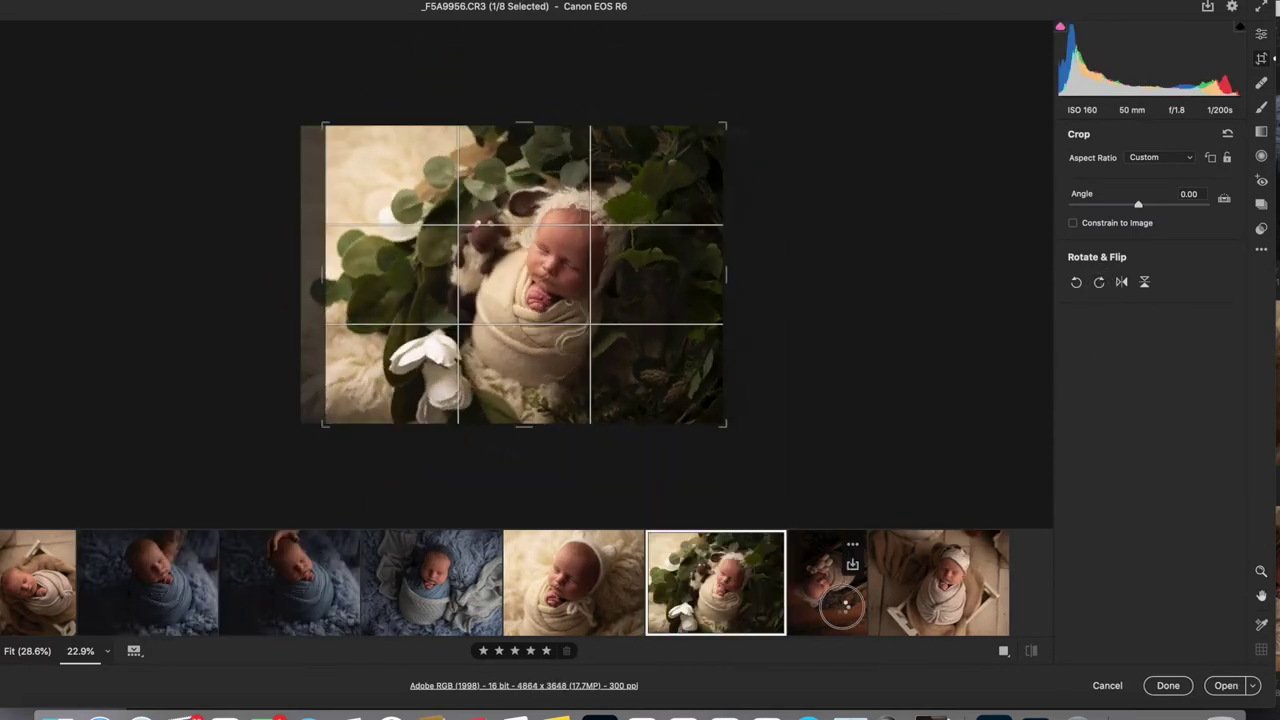
click(836, 580)
click(1099, 285)
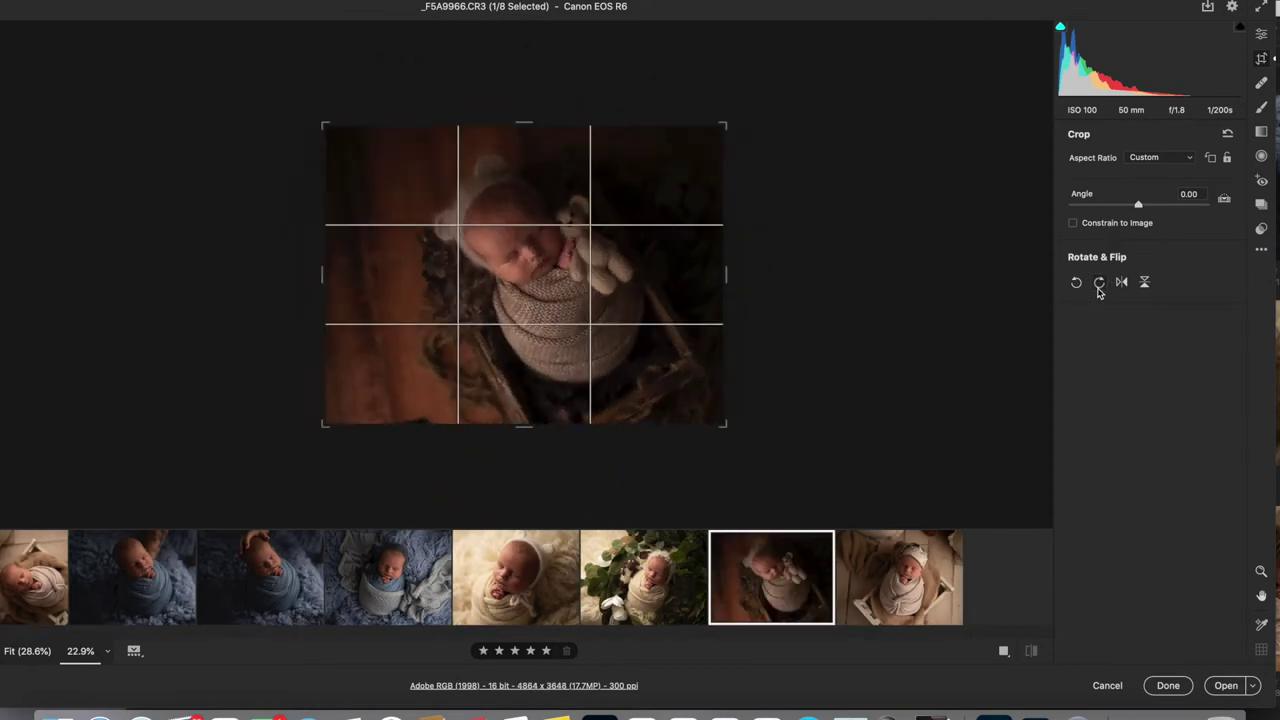
click(888, 578)
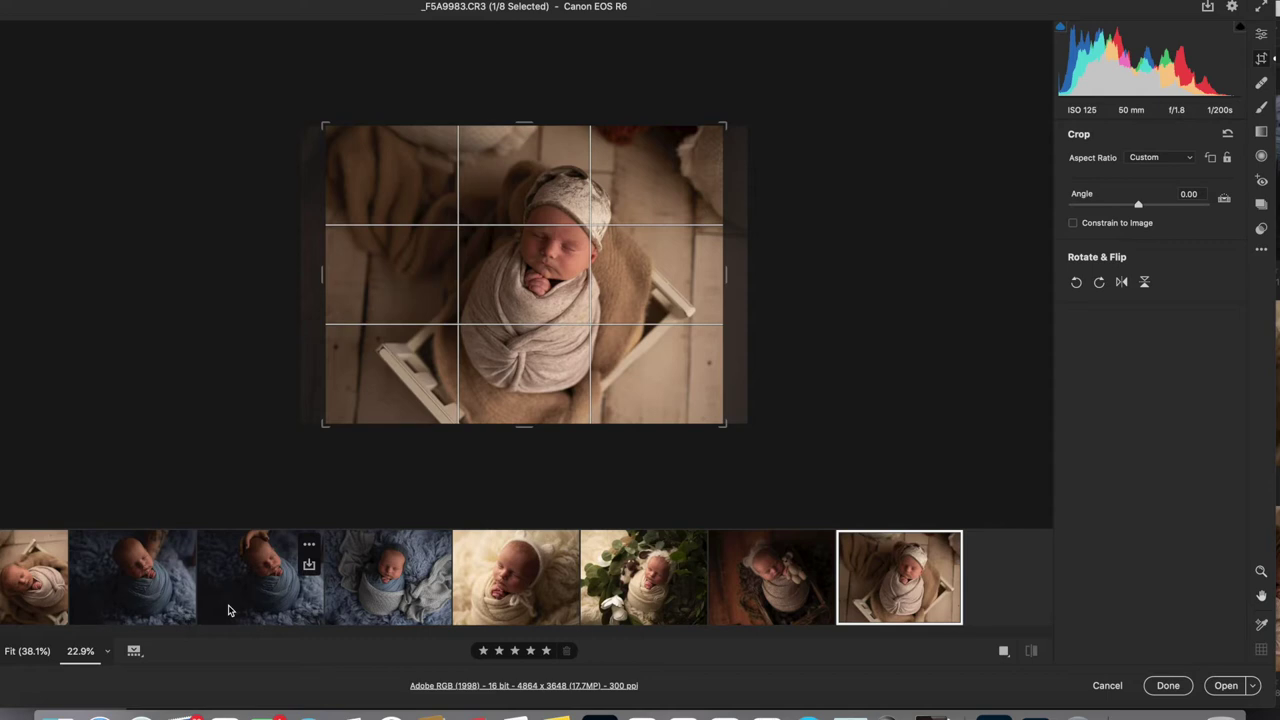
- Apply the preset vb origin 2 to the bare-headed blue-wrap photo _F5A9917.CR3
click(163, 602)
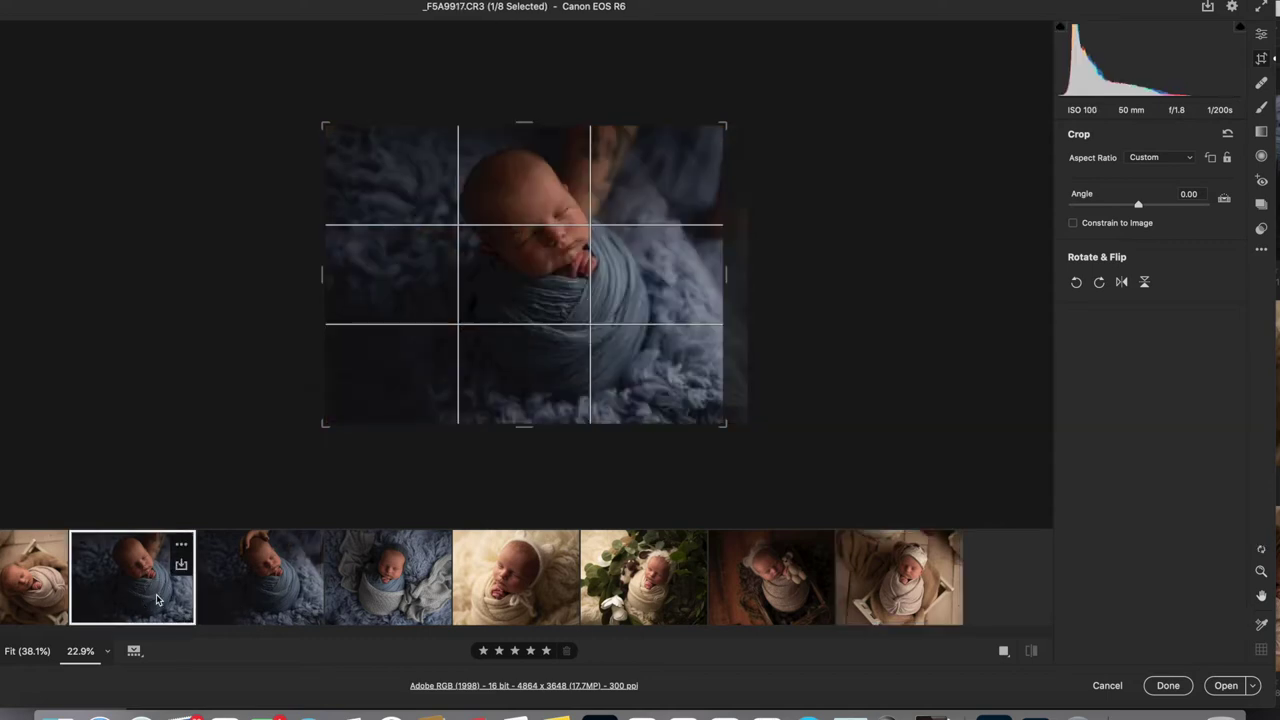
click(1262, 36)
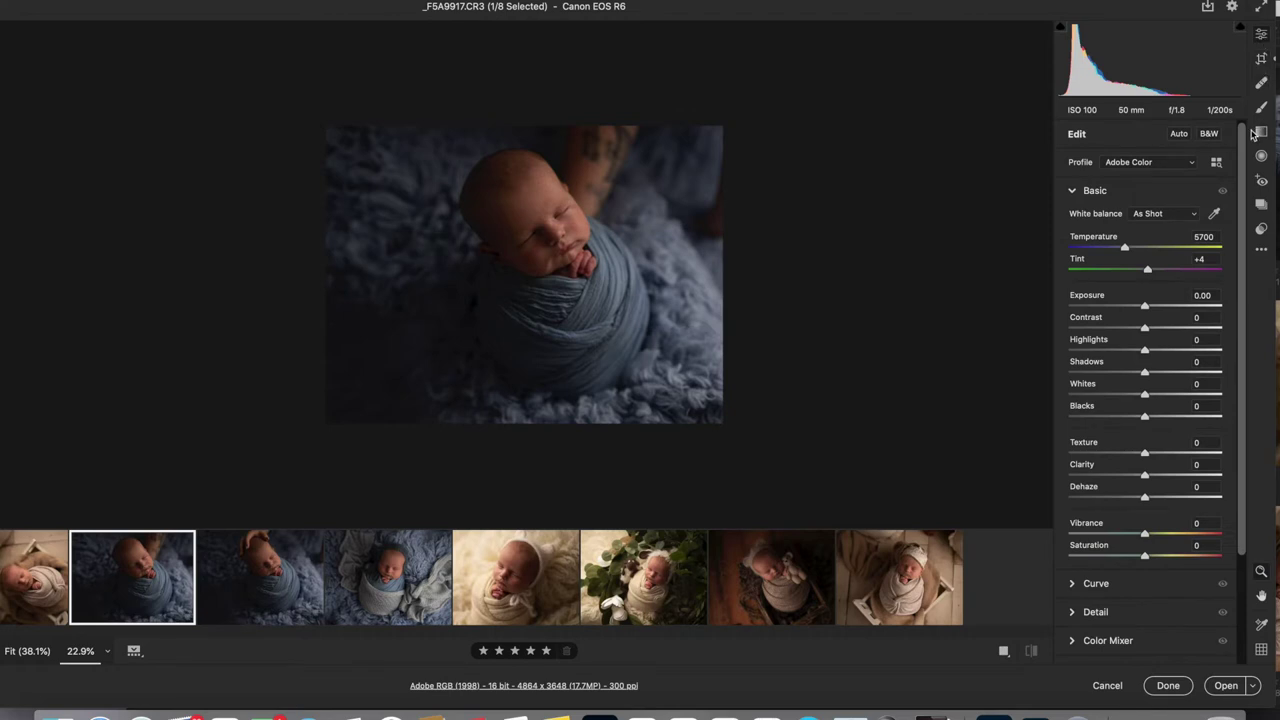
click(1262, 229)
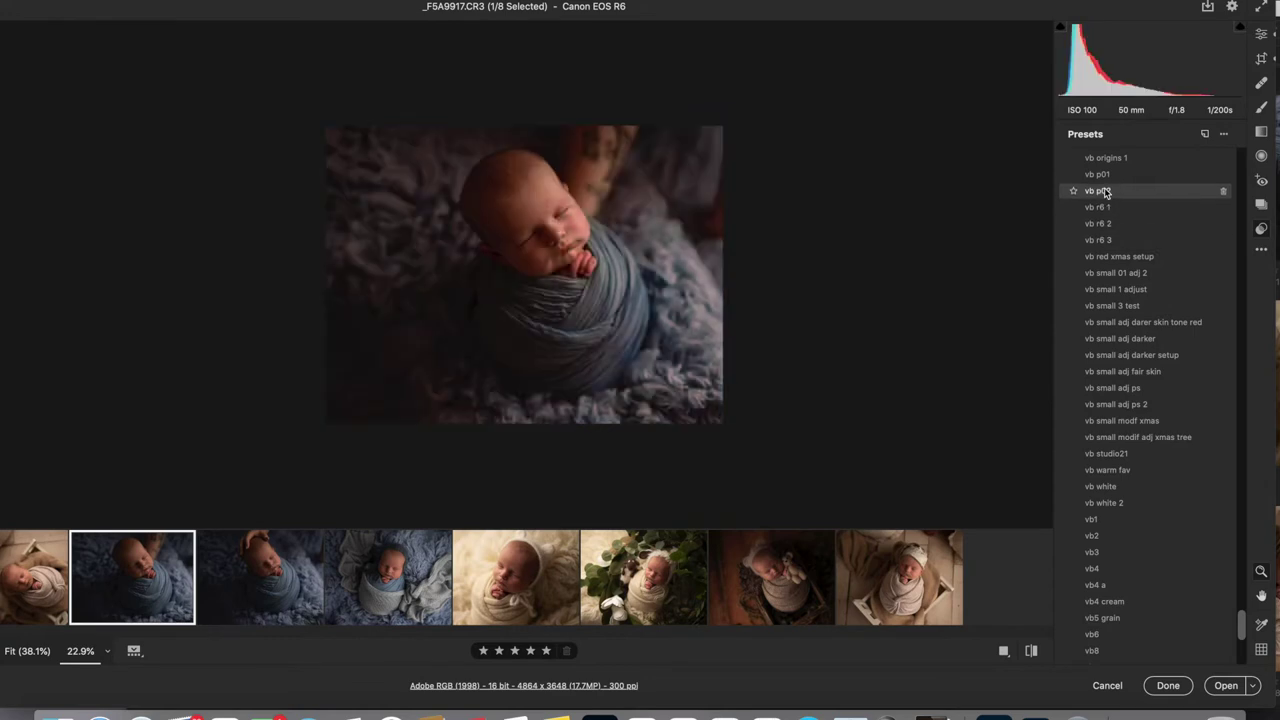
scroll(1110, 190, up, 3)
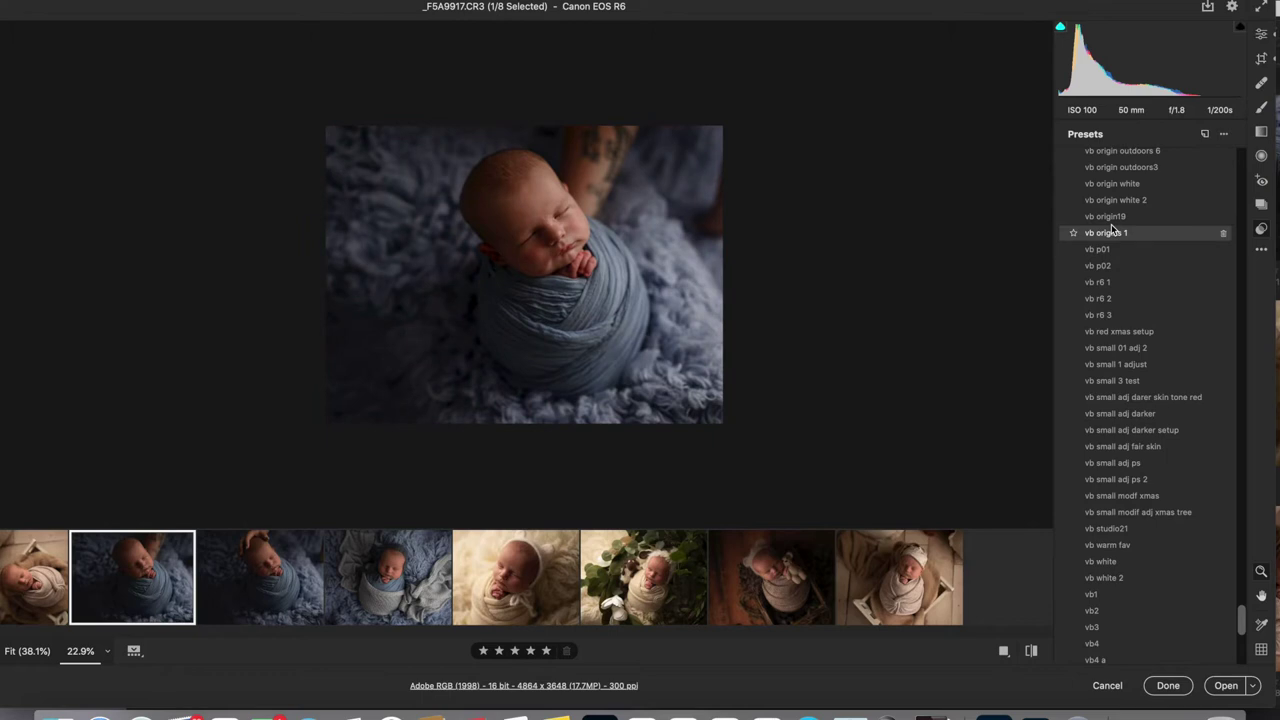
scroll(1111, 224, up, 6)
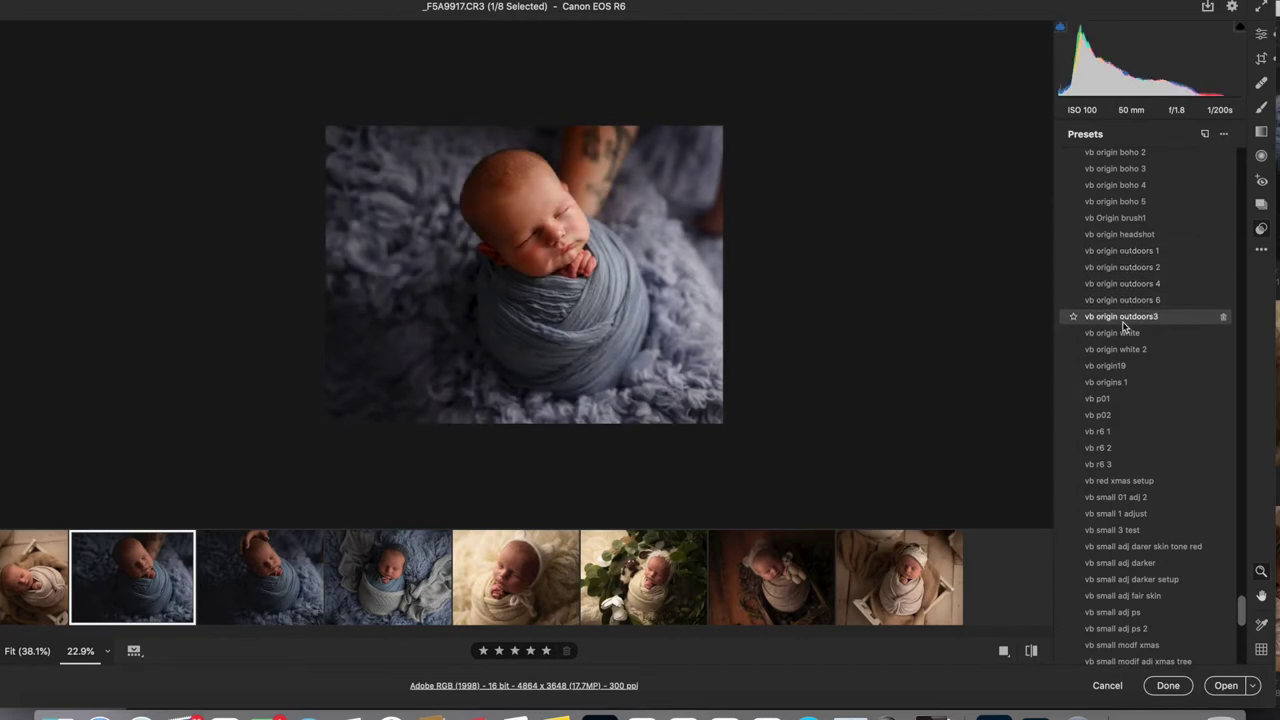
scroll(1123, 320, up, 5)
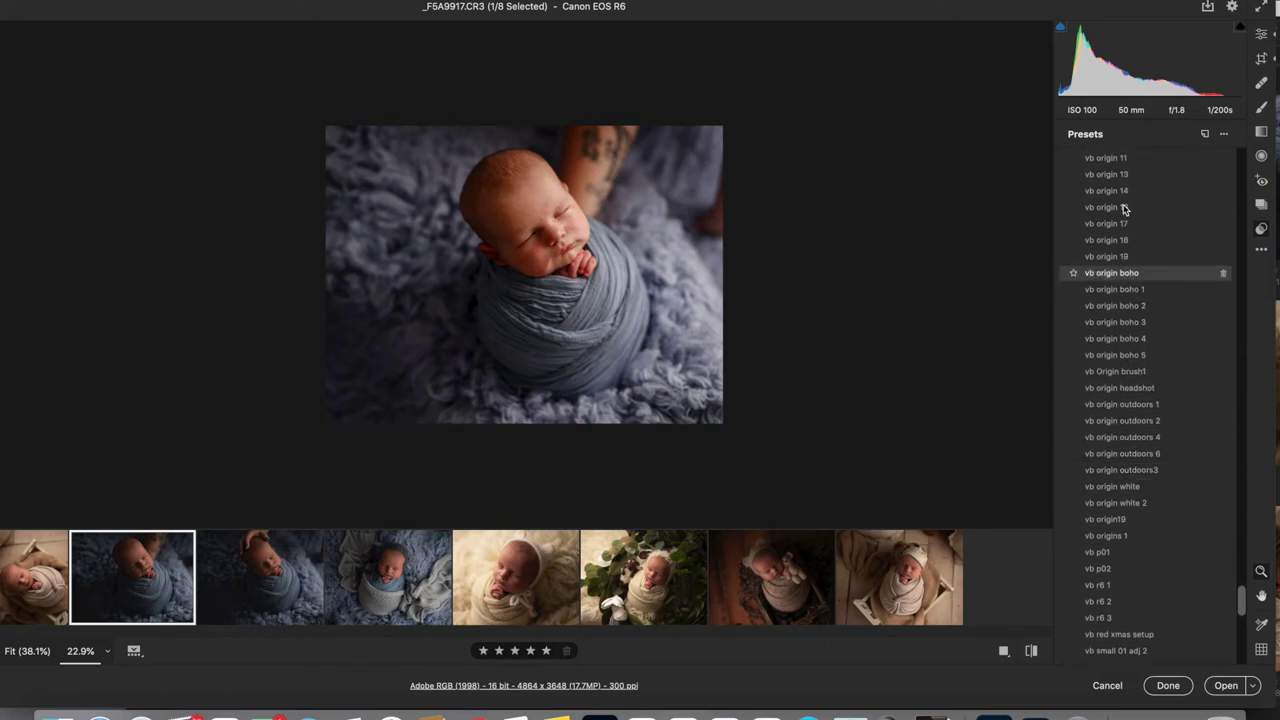
scroll(1123, 207, up, 7)
scroll(1123, 205, up, 3)
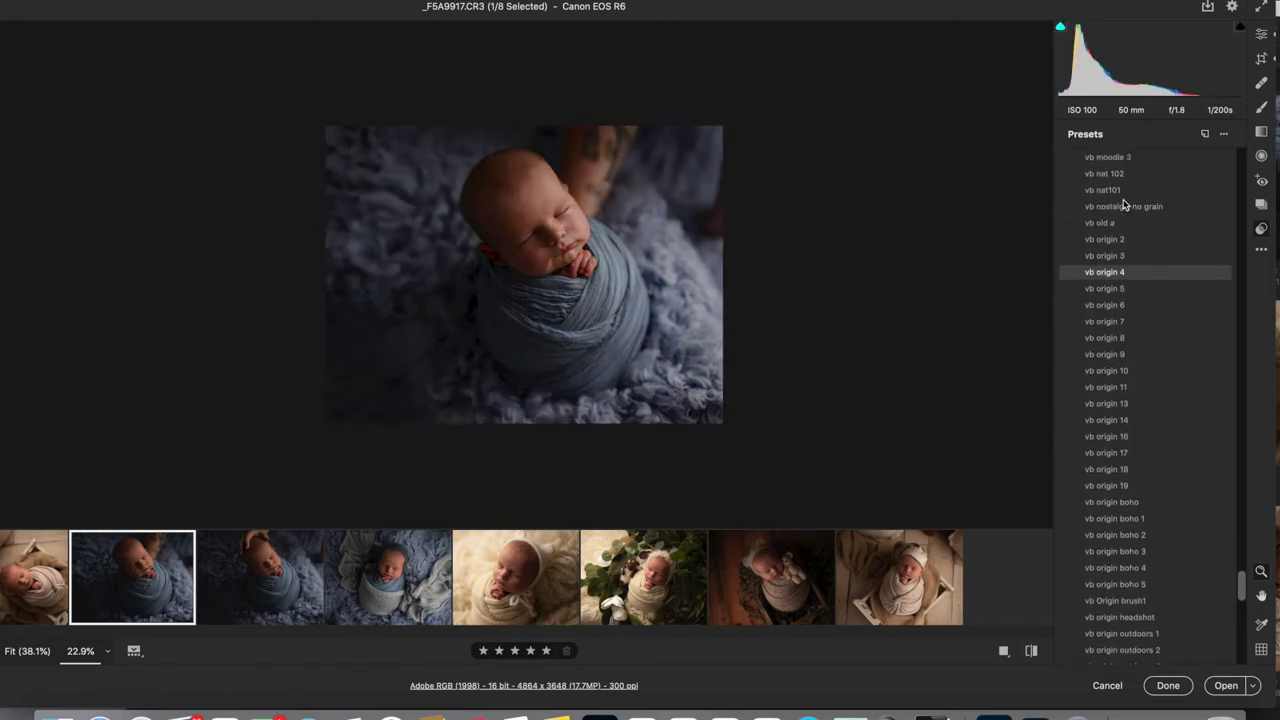
click(1110, 240)
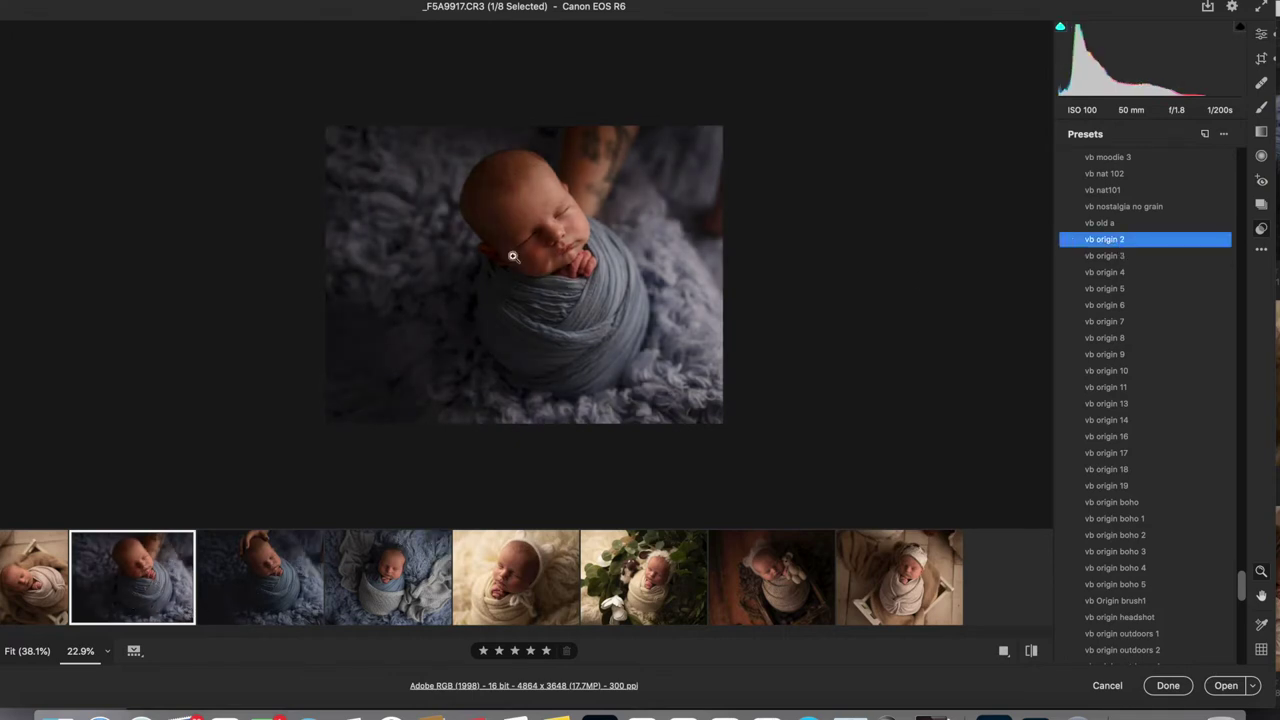
- Select all eight photos and synchronize the settings of _F5A9917.CR3 across them using the Default subset
key(shift)
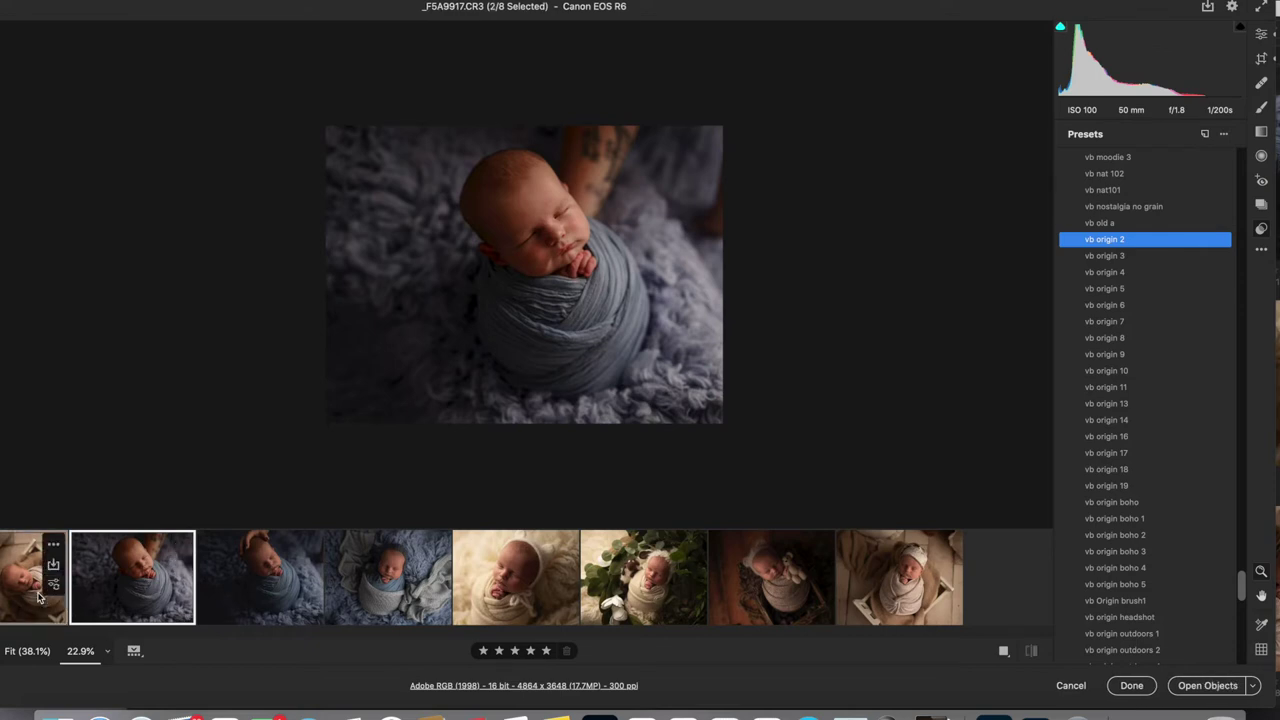
shift+click(940, 600)
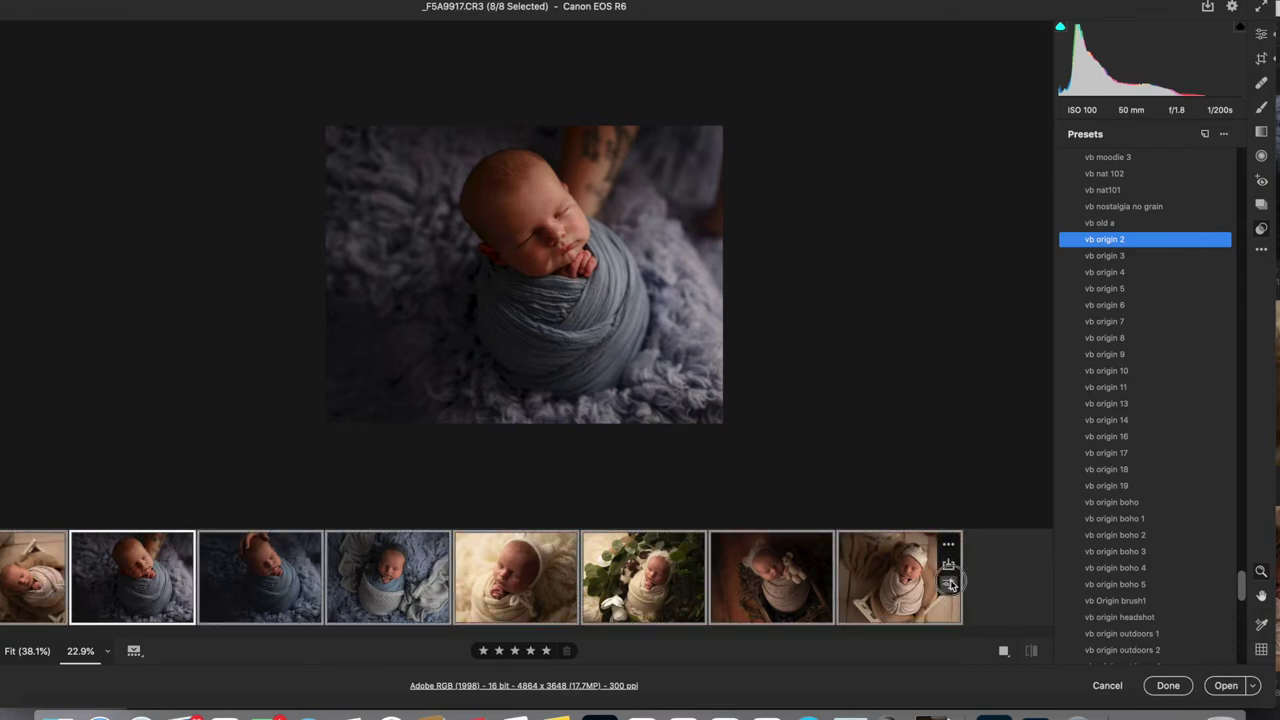
click(948, 585)
click(807, 112)
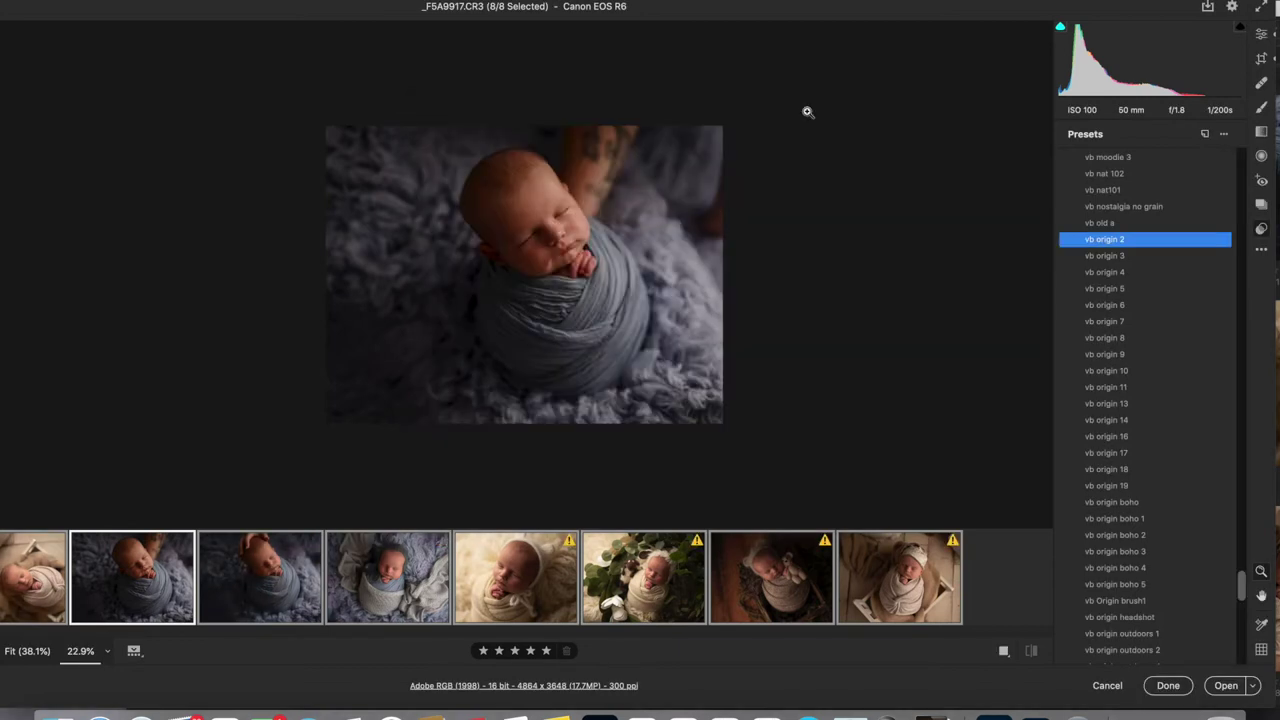
- Set Highlights to -58 on the beige-wrap photo _F5A0006.CR3 and Shadows to +100 on _F5A9917.CR3
click(1261, 34)
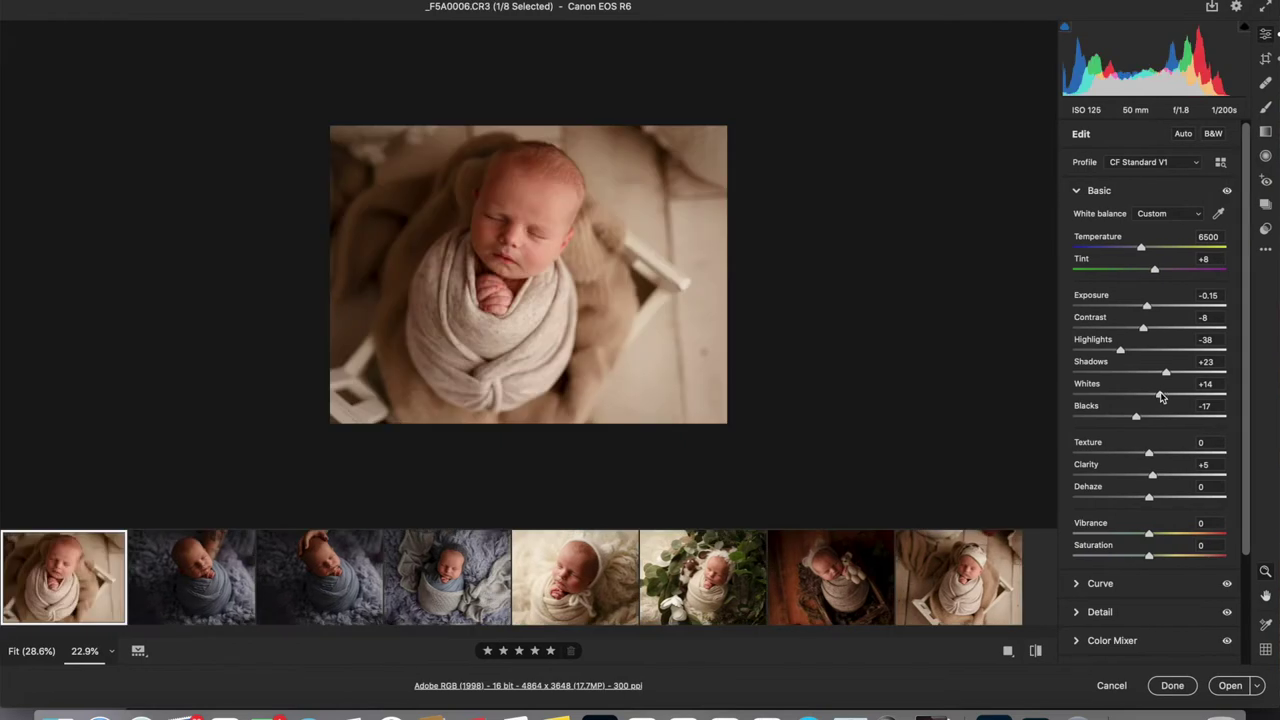
mouse_move(1121, 350)
mouse_down()
mouse_move(1094, 352)
mouse_move(1104, 349)
mouse_up()
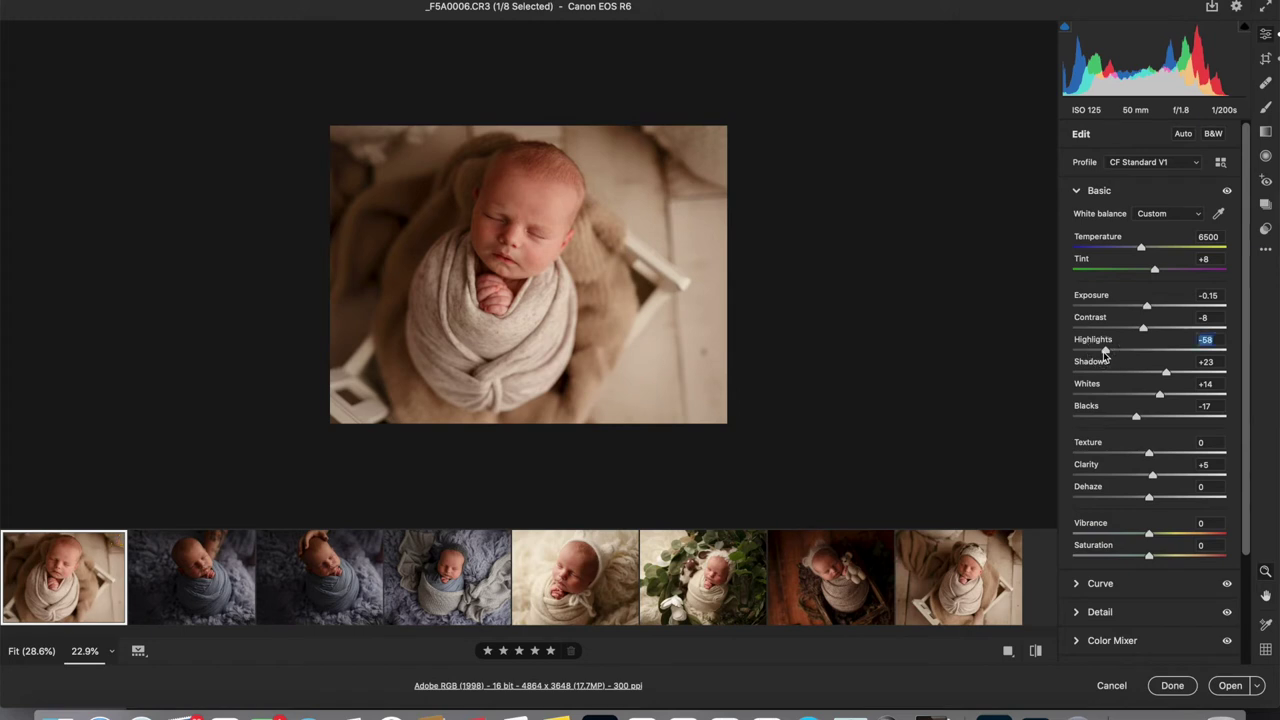
click(210, 588)
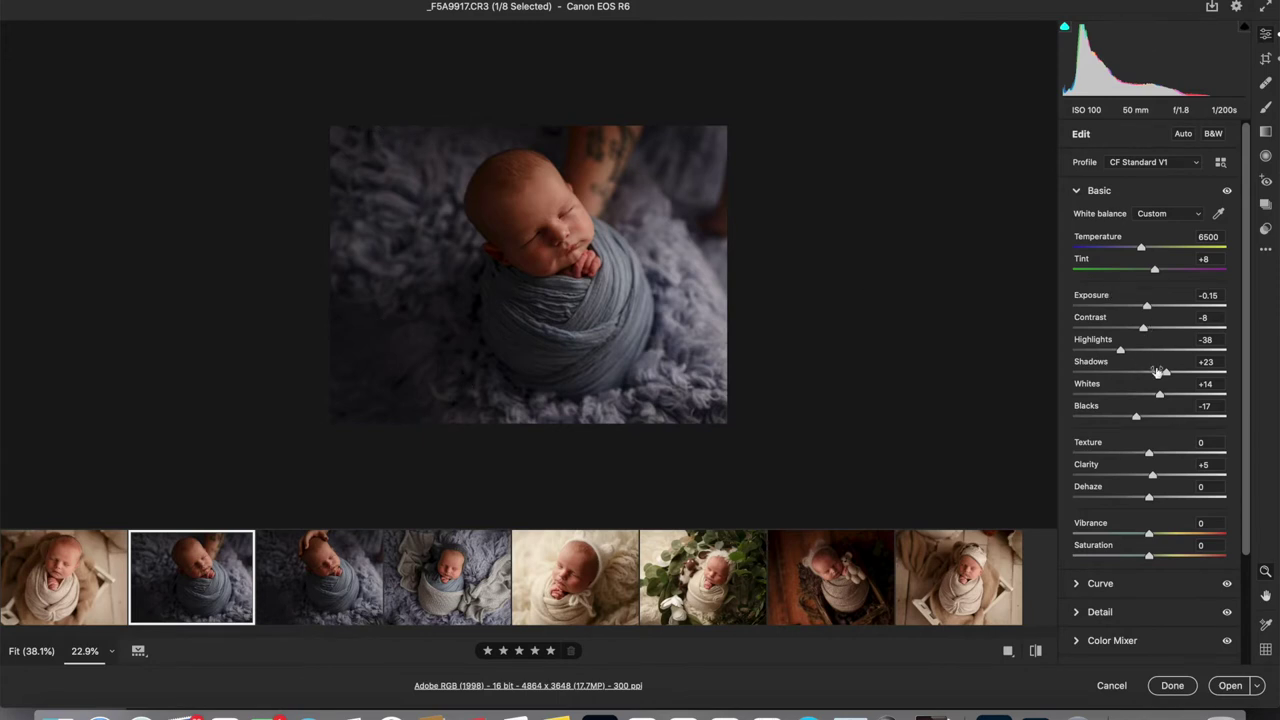
drag(1166, 372, 1222, 383)
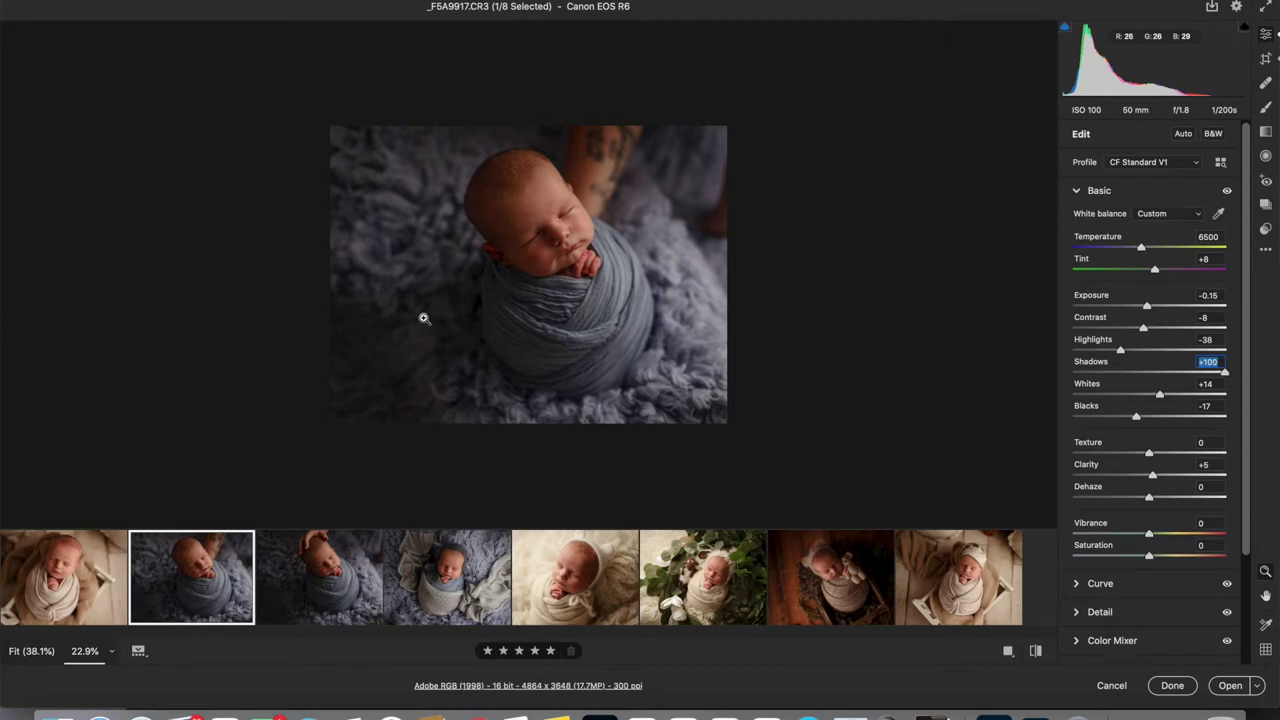
- Synchronize the adjustments of _F5A9917.CR3 to the similar blue-wrap photo _F5A9919.CR3 and check that photo
click(325, 595)
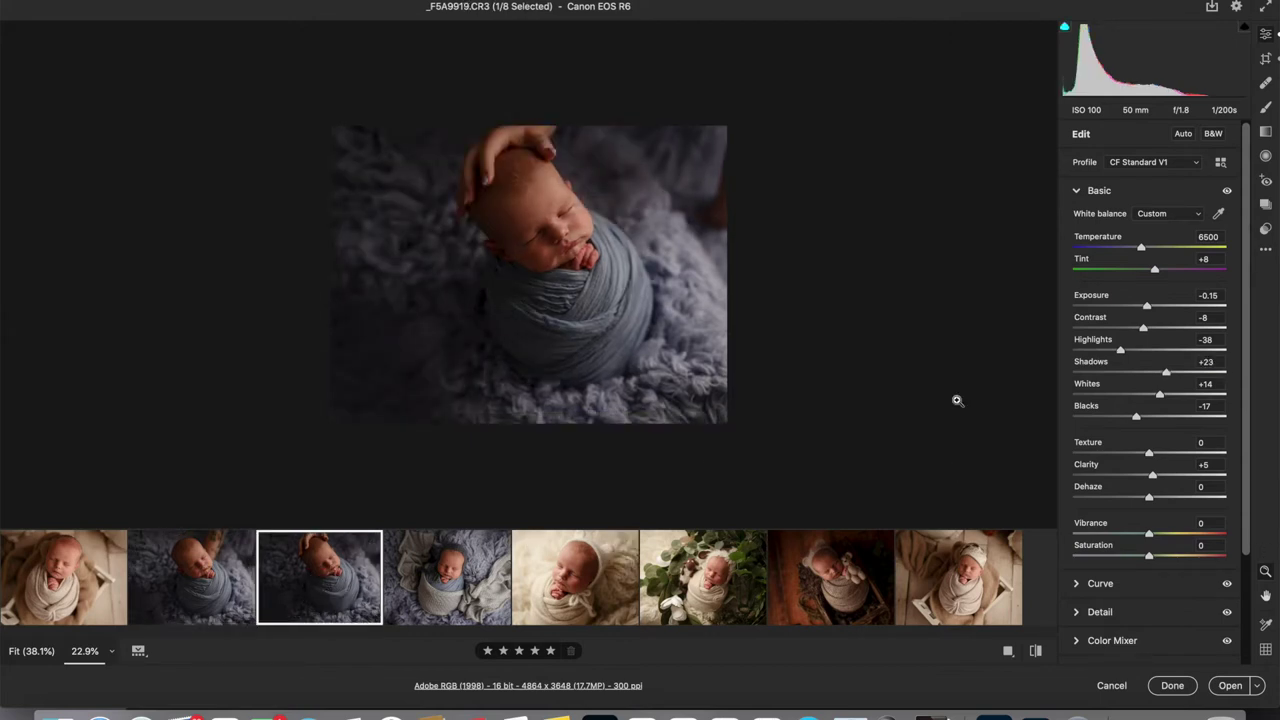
click(226, 566)
shift+click(305, 582)
key(alt+s)
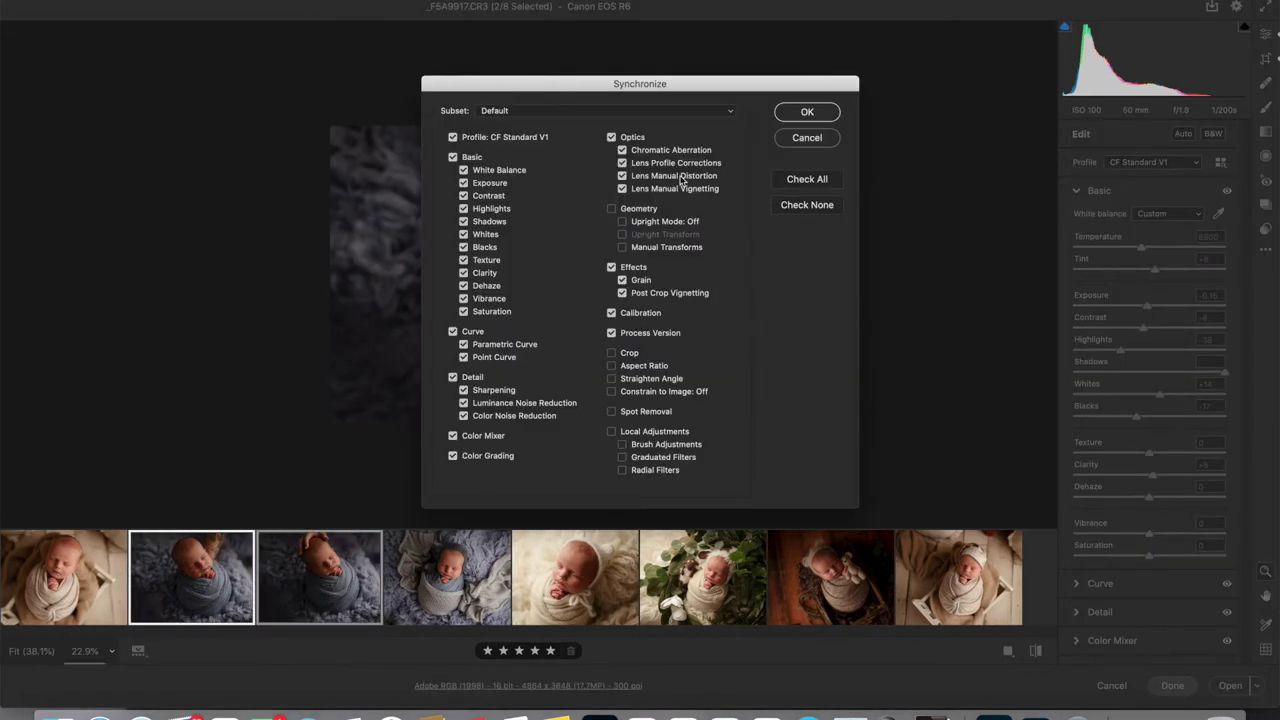
click(806, 112)
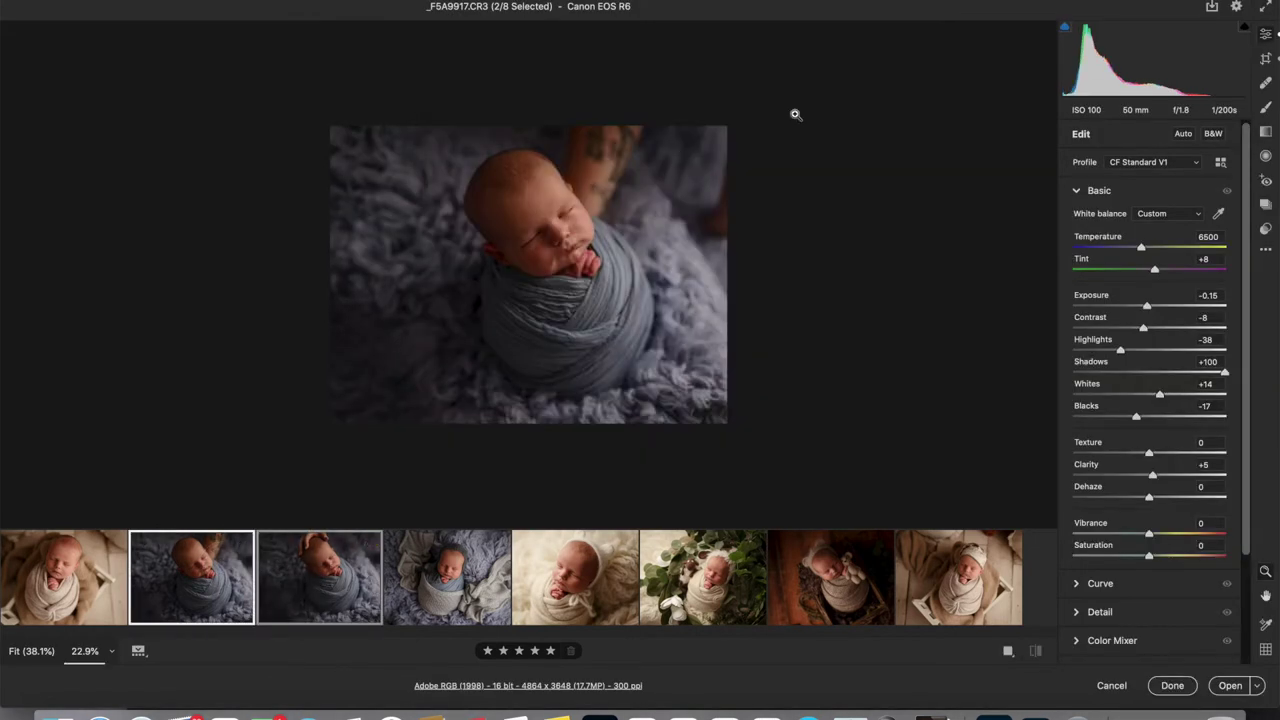
click(300, 596)
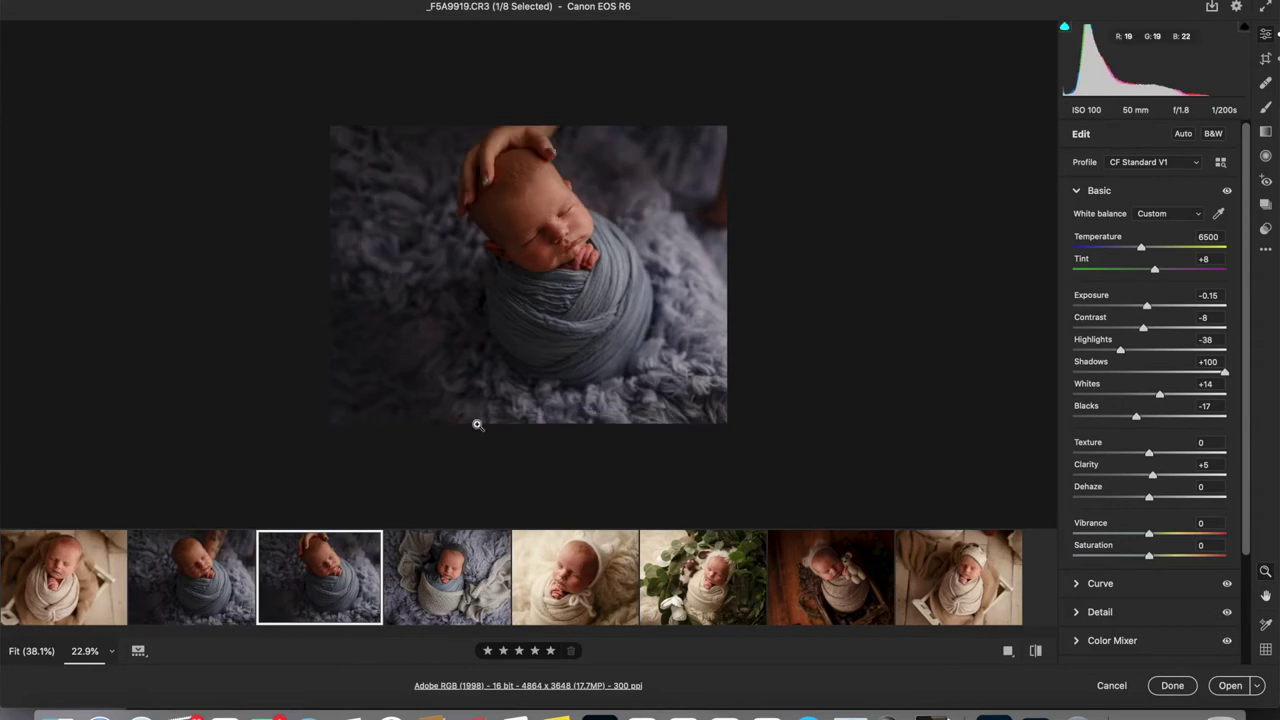
- Set Shadows to +8 and Highlights to -44 on the blue basket photo _F5A9927.CR3
click(444, 591)
drag(1166, 376, 1115, 351)
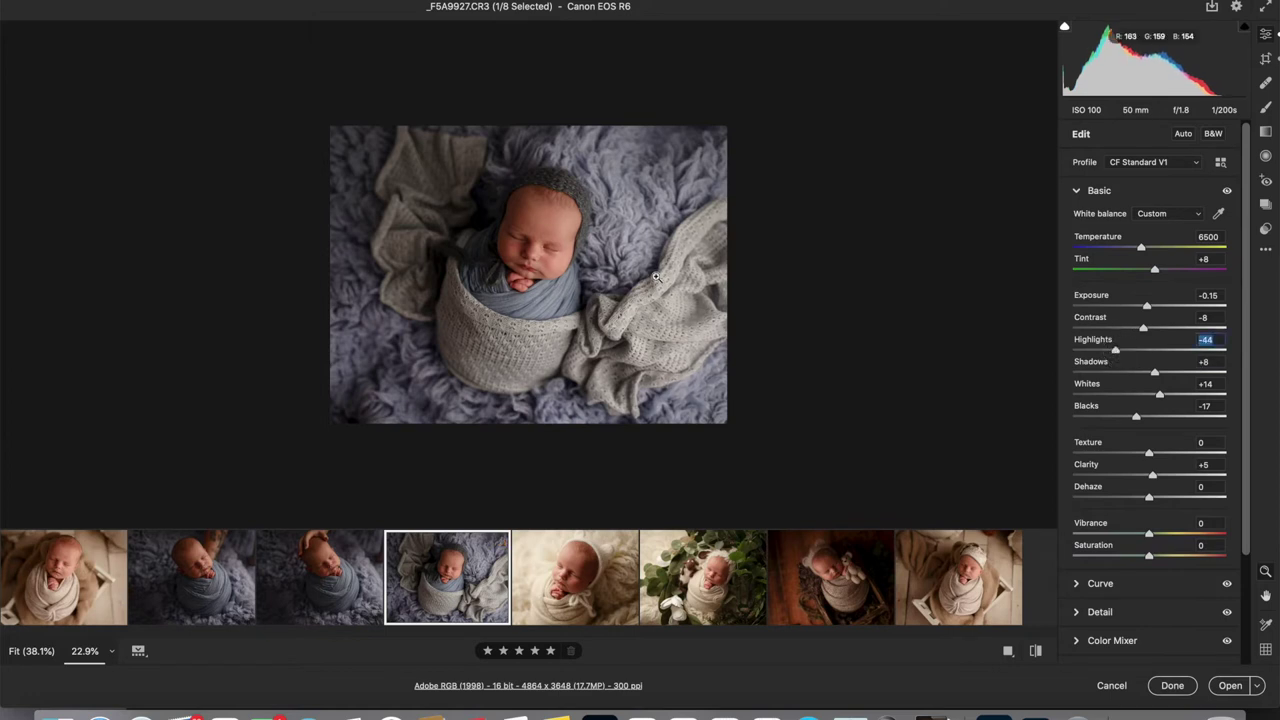
- Set Highlights to -67 on the cream fur photo _F5A9940.CR3 and fine-tune Highlights on the greenery photo _F5A9956.CR3
click(590, 614)
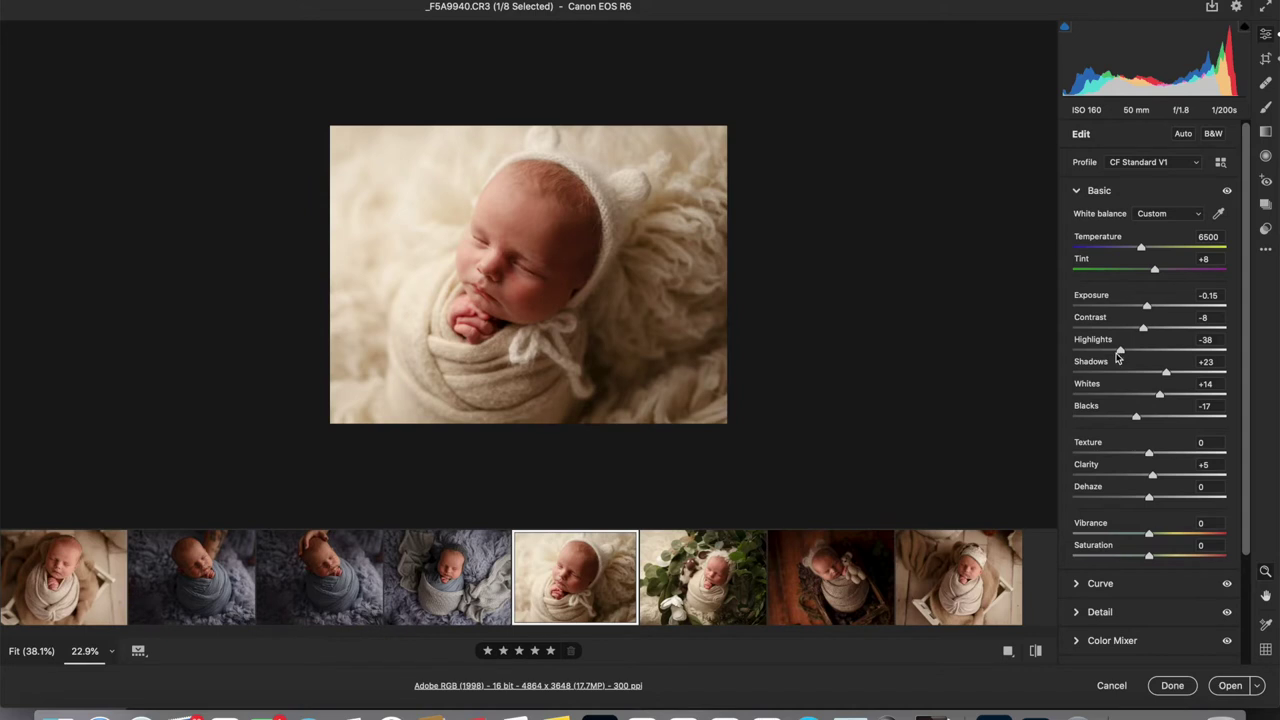
drag(1120, 352, 1098, 351)
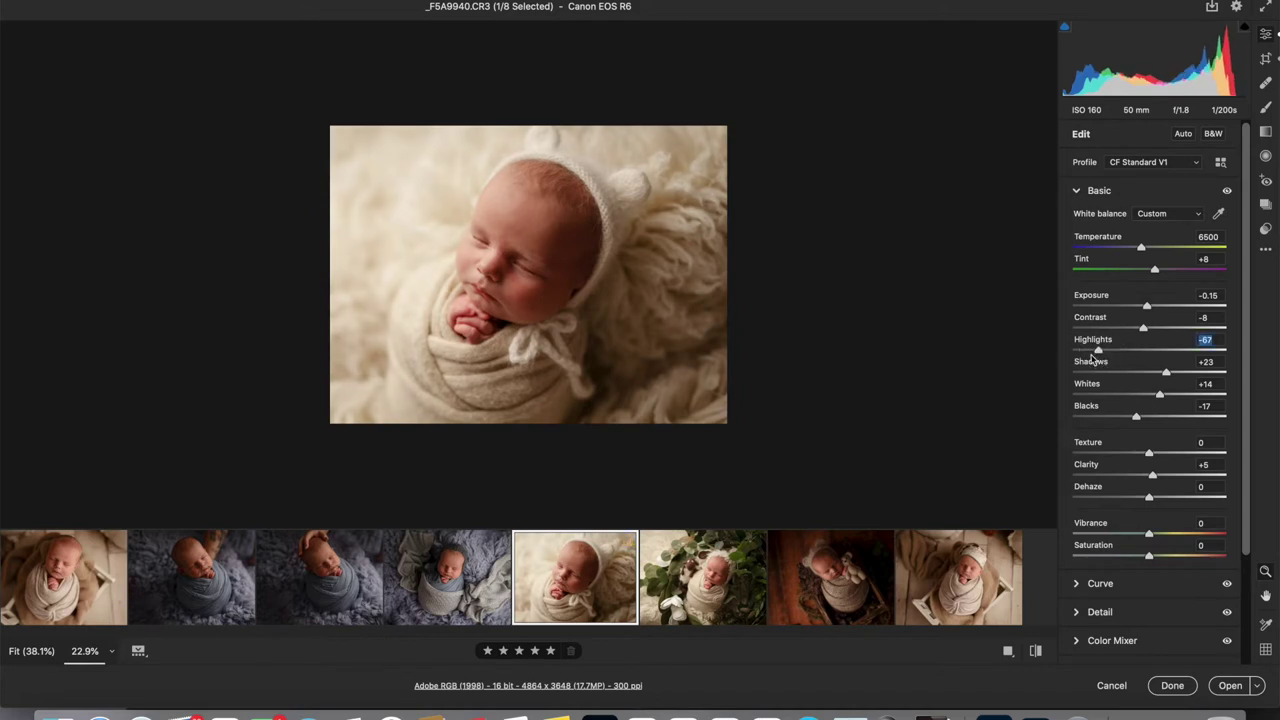
click(705, 577)
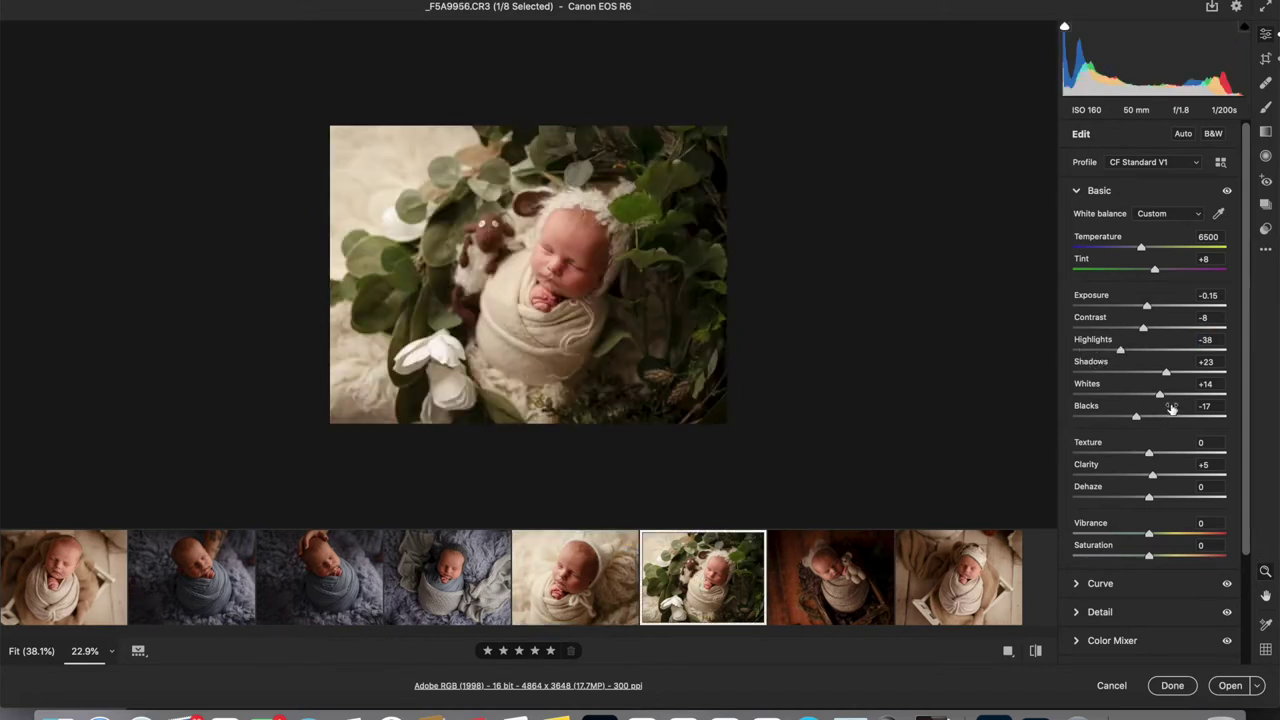
mouse_move(1121, 349)
mouse_down()
mouse_move(1108, 351)
mouse_move(1137, 352)
mouse_move(1120, 354)
mouse_up()
- Set Shadows to +100 and Whites to +27 on the dark crate photo _F5A9966.CR3, and raise its Exposure
click(820, 578)
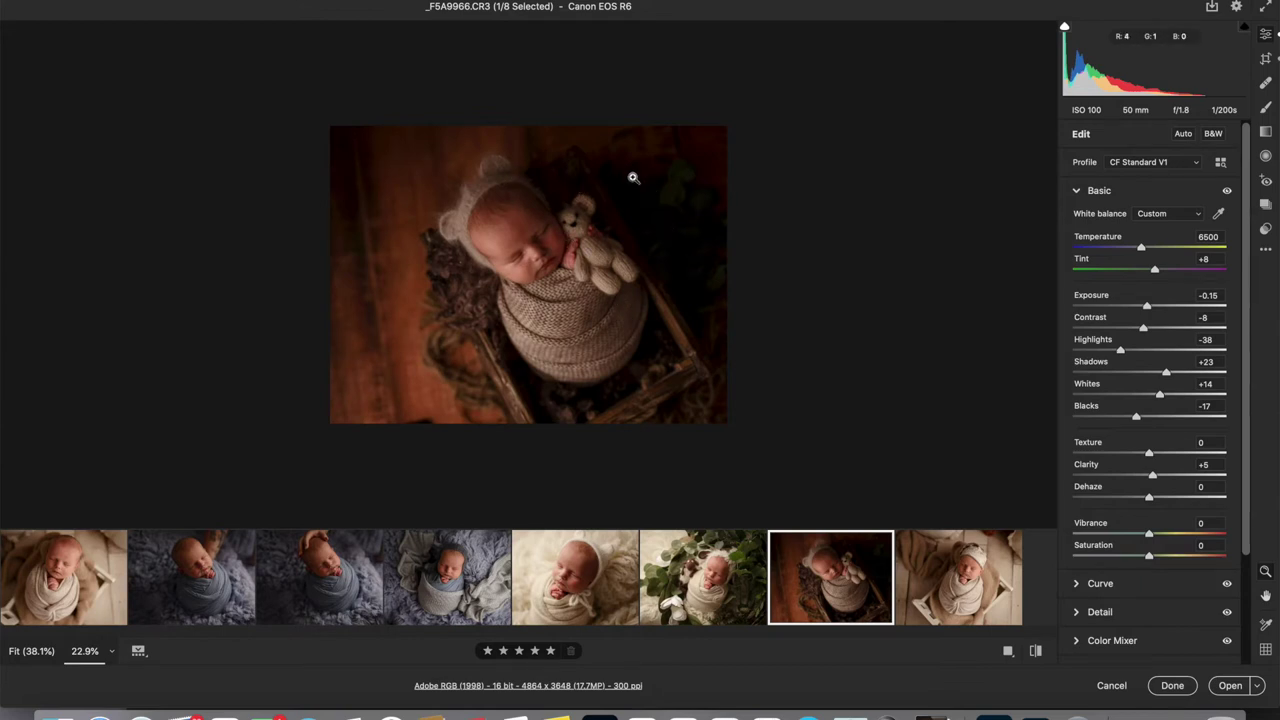
drag(1166, 372, 1224, 372)
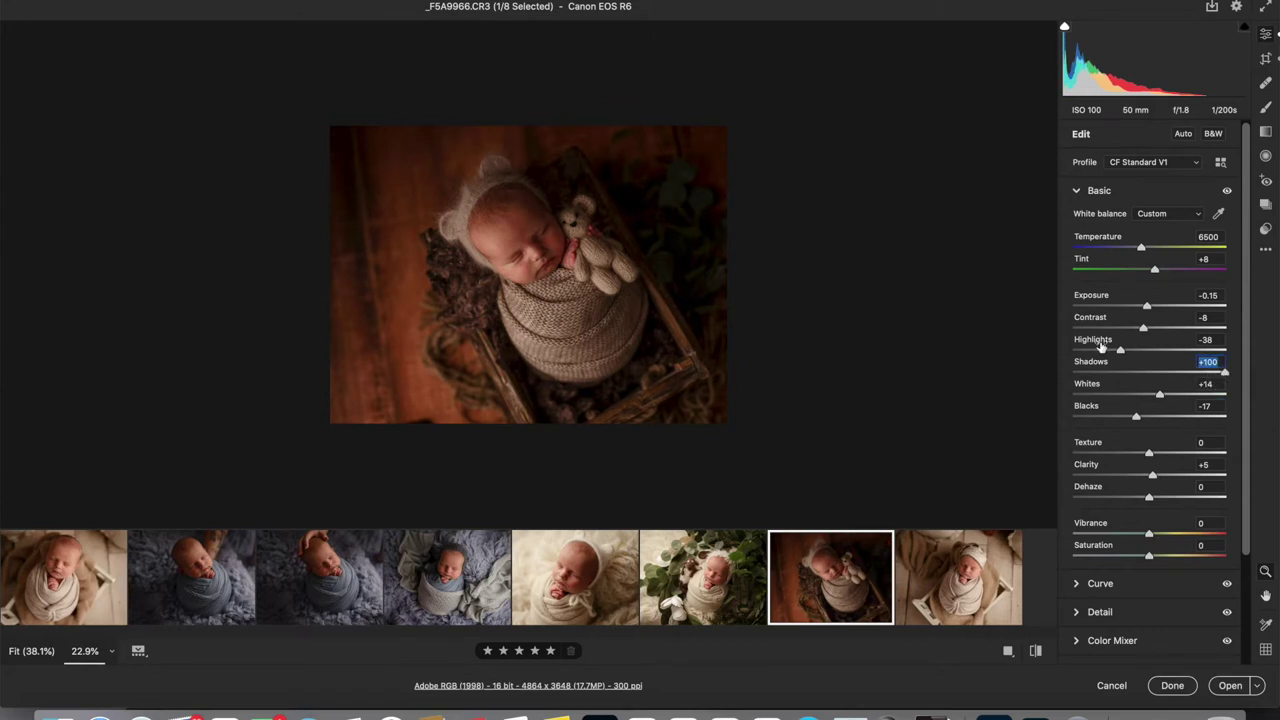
drag(1159, 394, 1170, 398)
drag(1150, 308, 1153, 310)
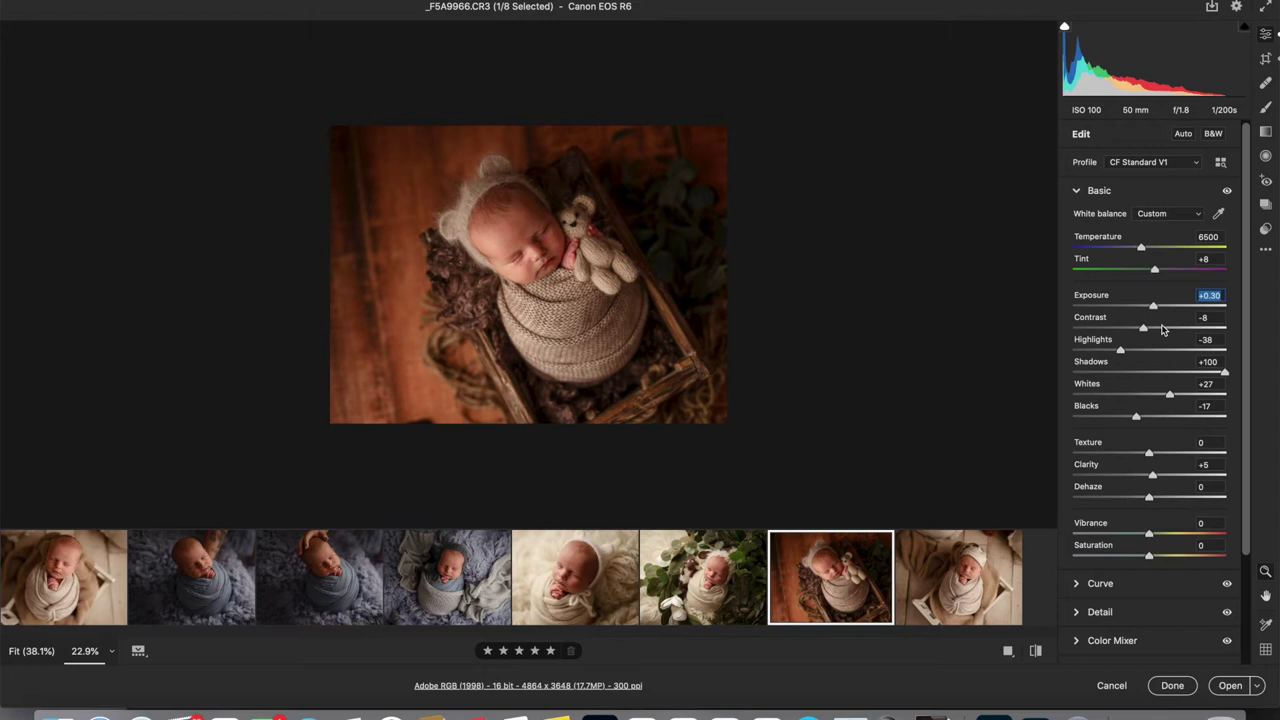
drag(1157, 308, 1158, 307)
- Adjust Highlights on the small-bed photo _F5A9983.CR3
click(955, 597)
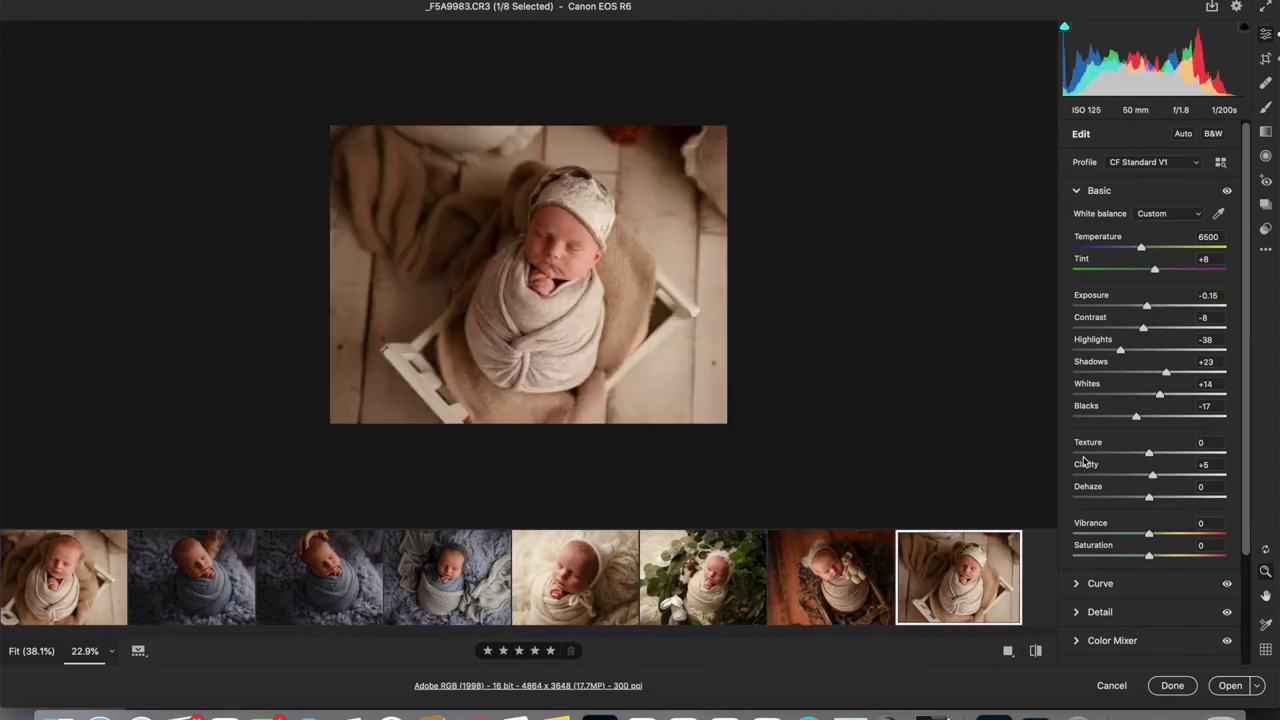
click(1123, 353)
- Set Exposure to +0.10 on _F5A9917.CR3 and synchronize its settings to _F5A9919.CR3
click(196, 582)
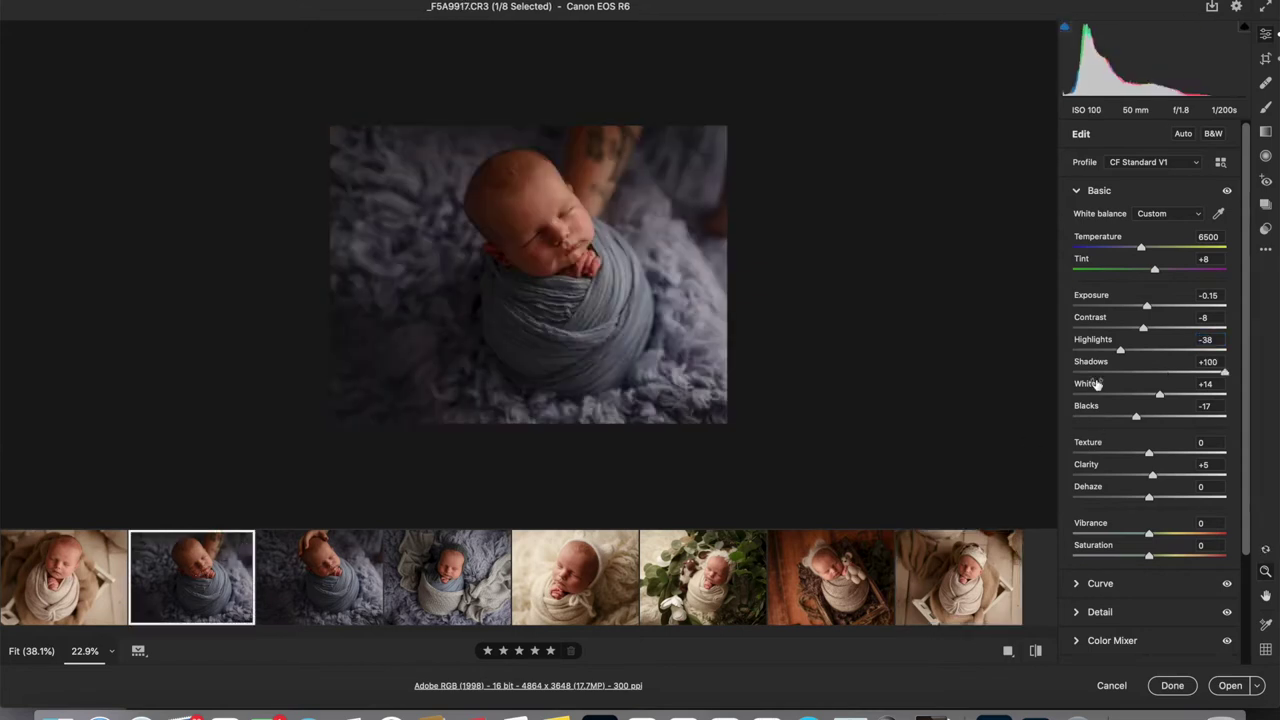
drag(1147, 305, 1150, 305)
shift+click(300, 575)
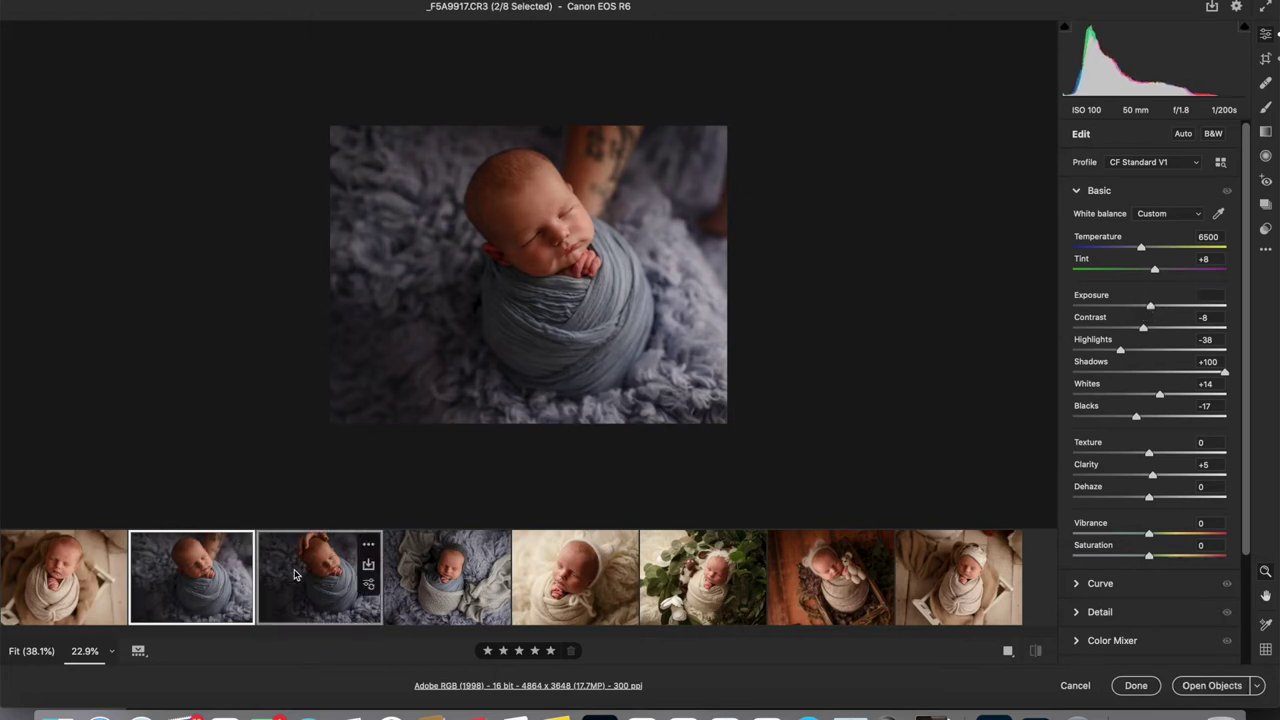
key(alt+s)
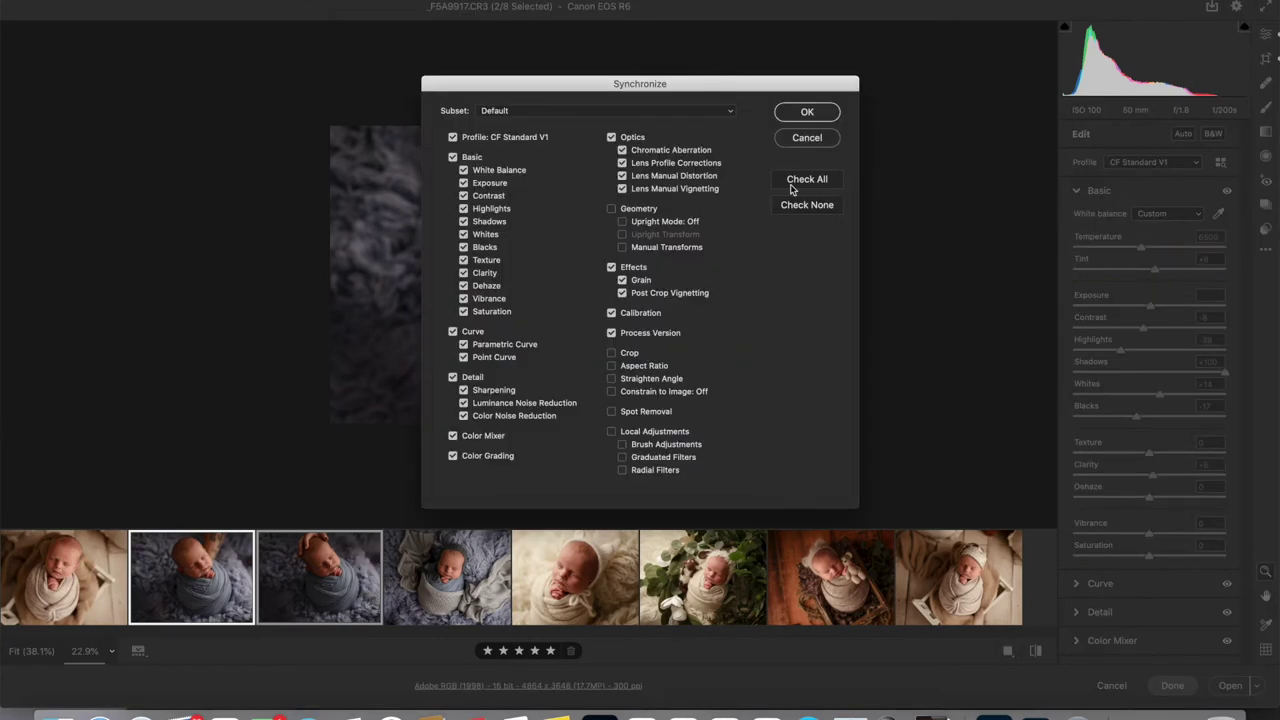
click(803, 111)
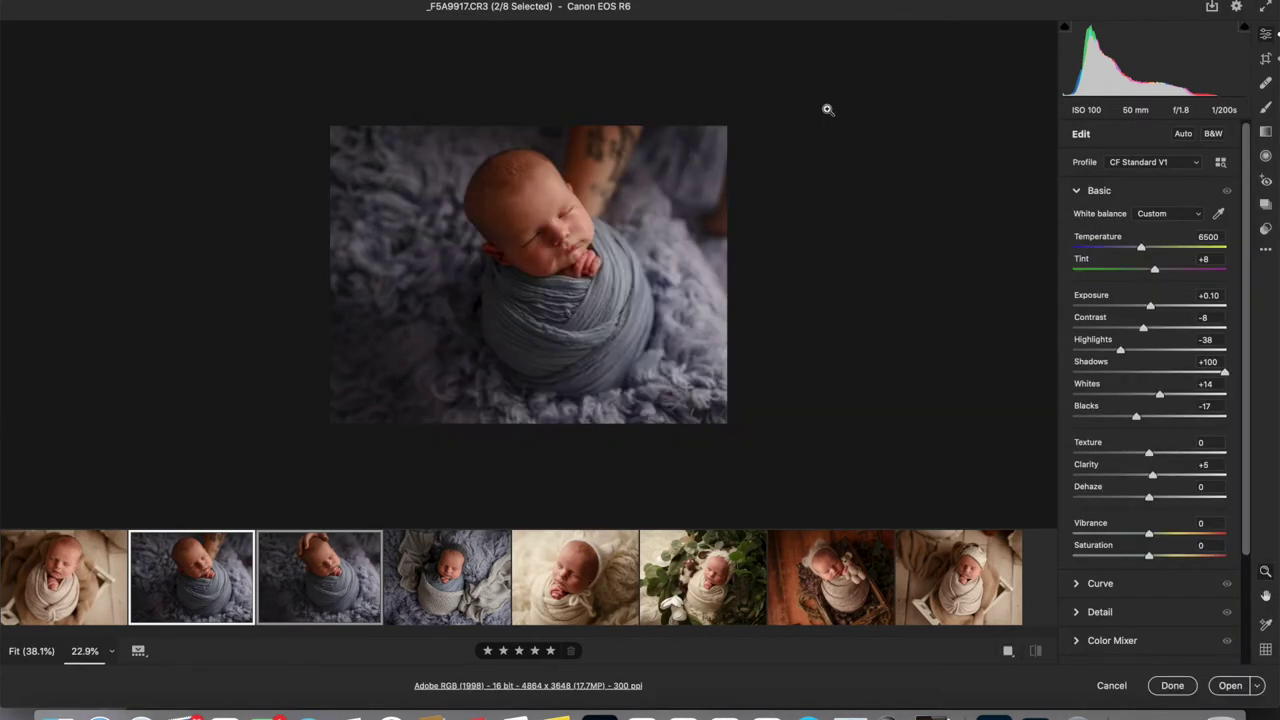
- Select all eight edited photos, from _F5A0006.CR3 to the last one, and open their save options
click(432, 565)
click(290, 582)
click(205, 585)
click(75, 588)
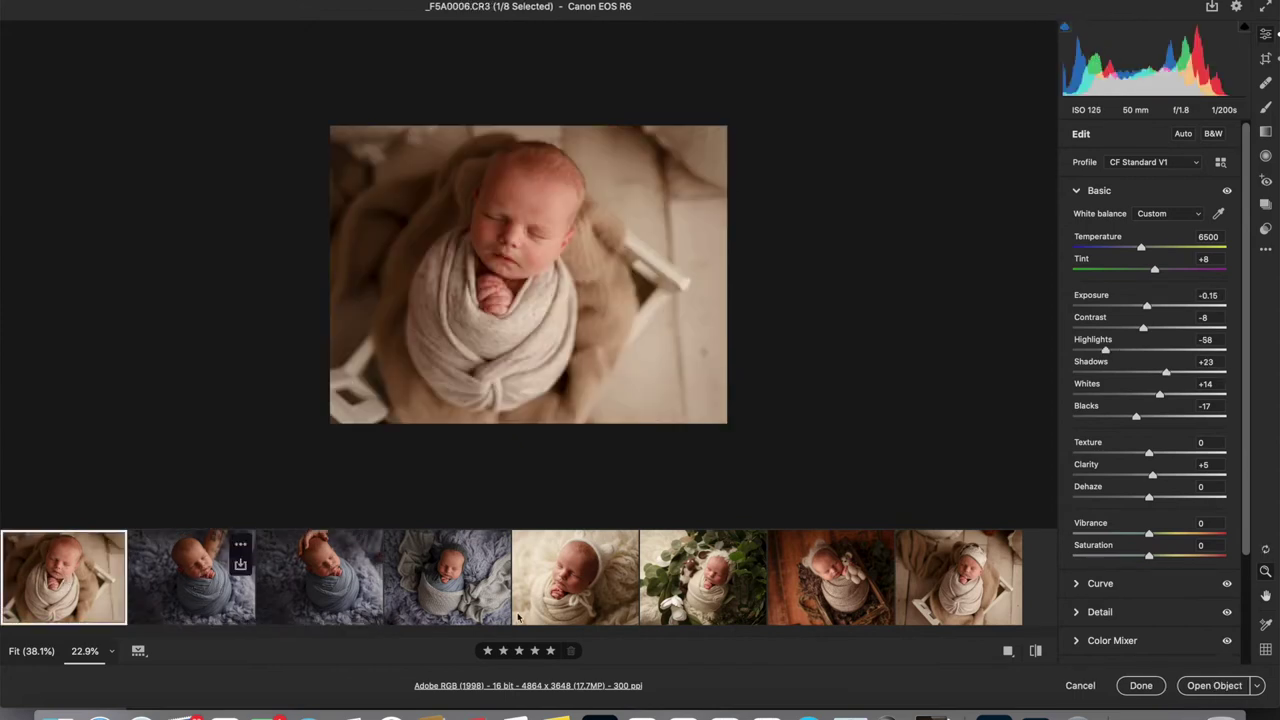
shift+click(950, 598)
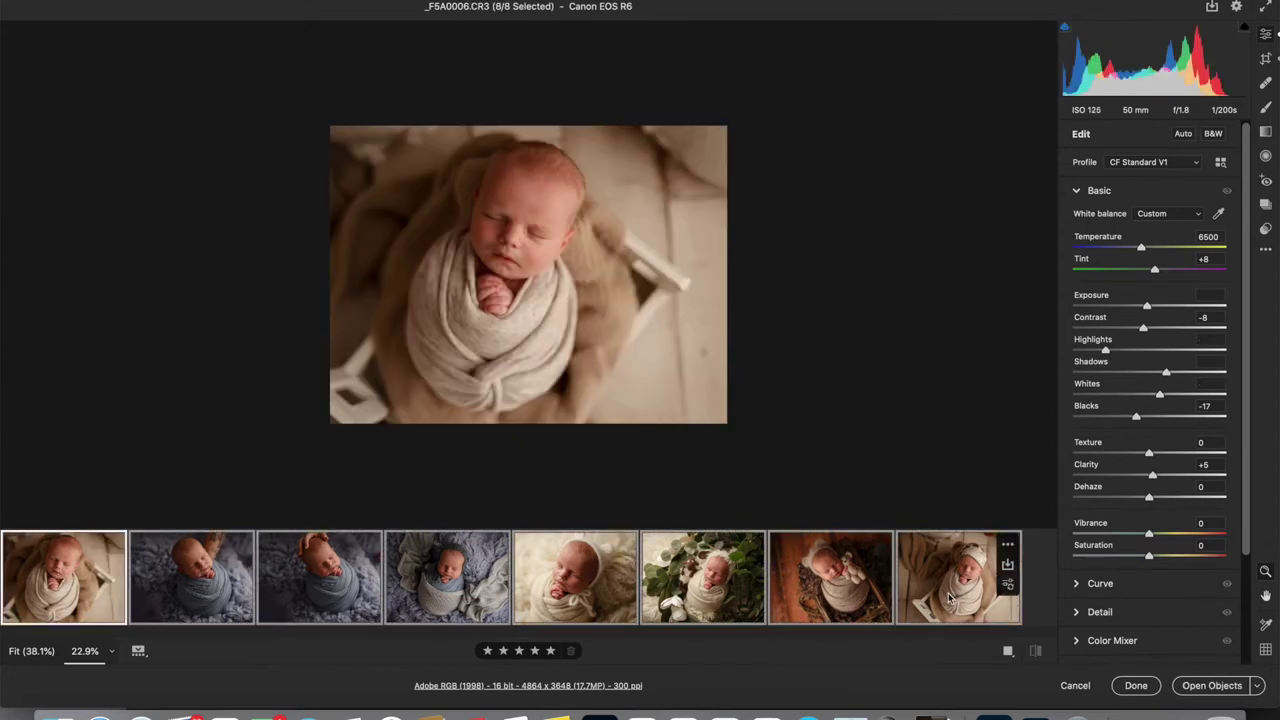
click(1007, 568)
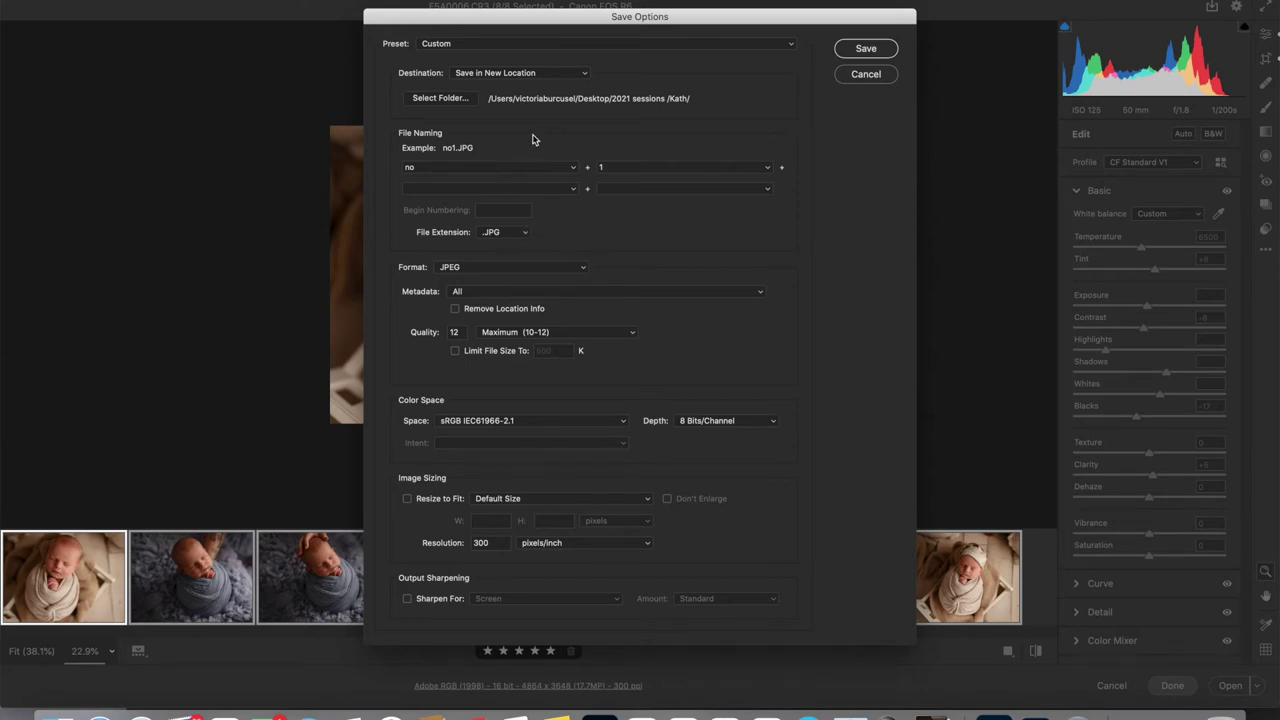
- Set the save destination to the 2021 sessions folder on the Desktop and save the photos as JPEGs
click(584, 75)
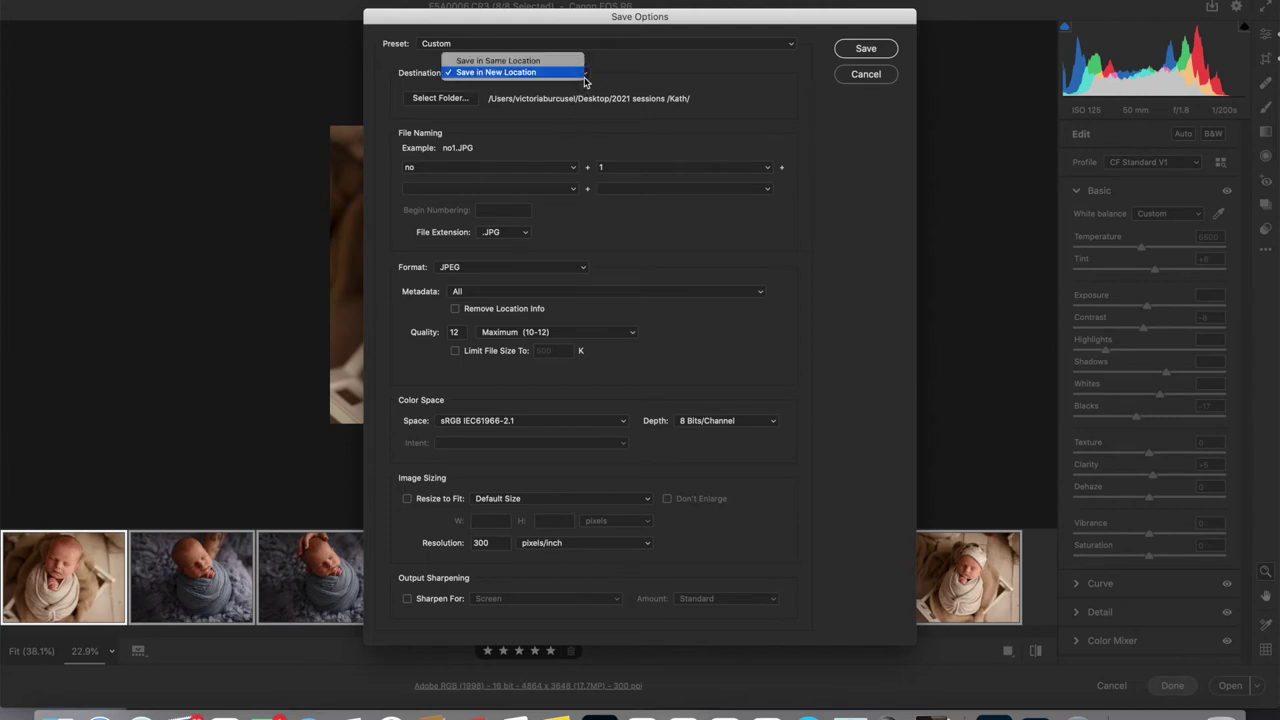
click(585, 81)
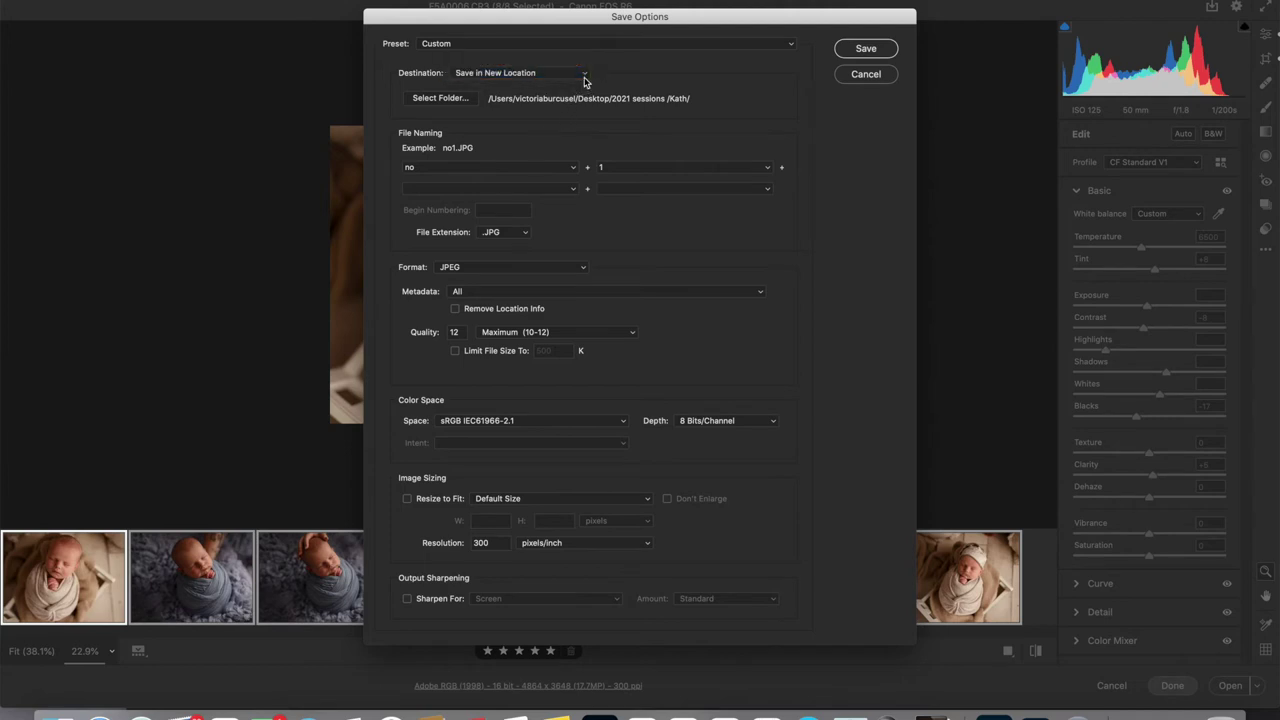
click(445, 100)
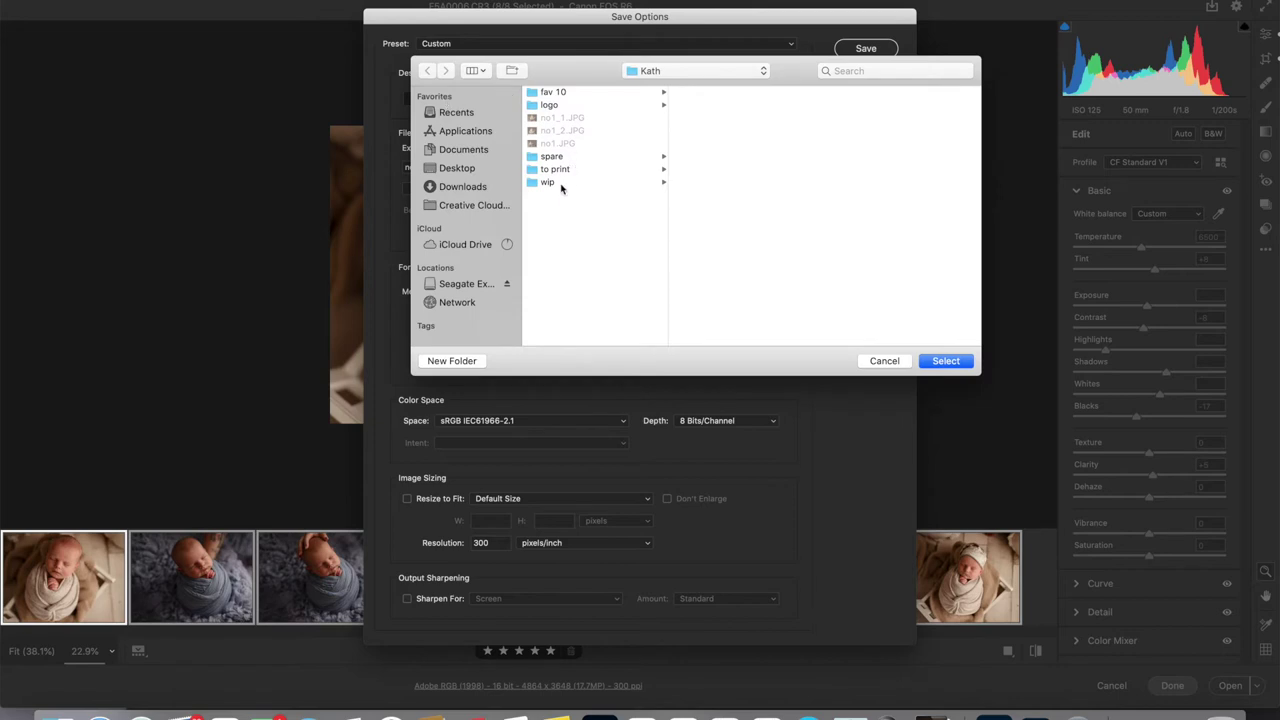
click(465, 176)
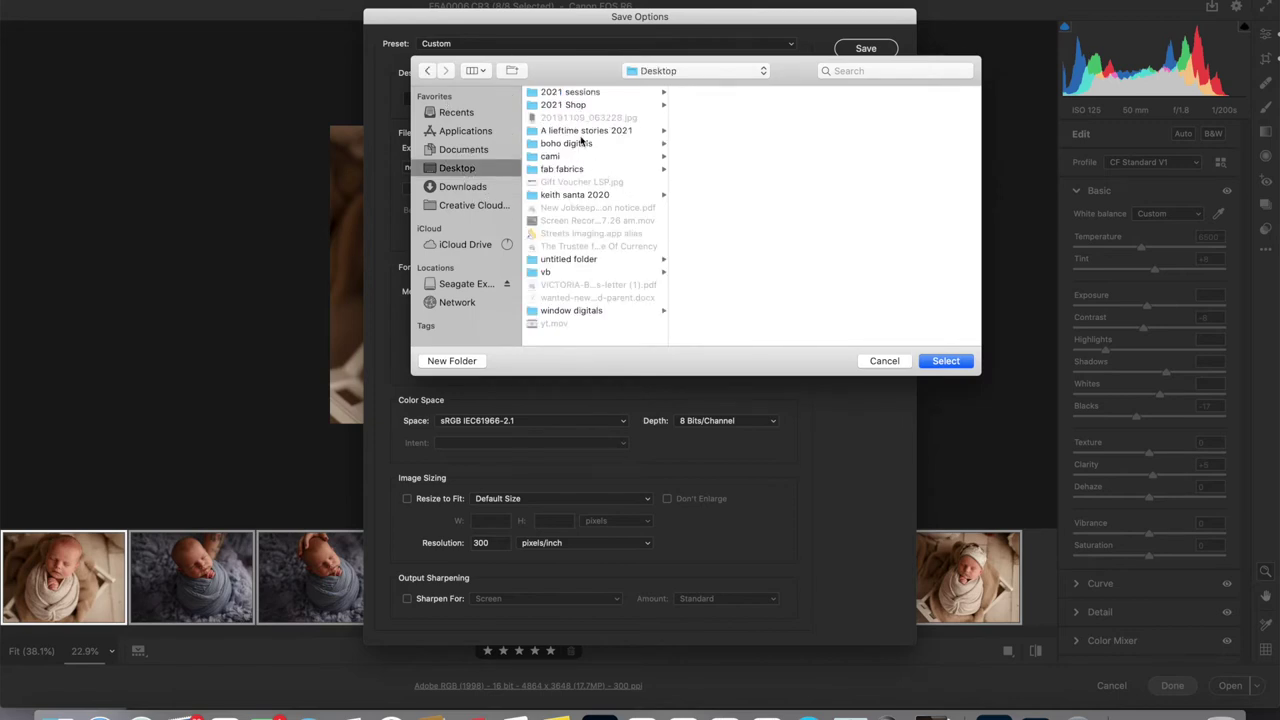
click(586, 94)
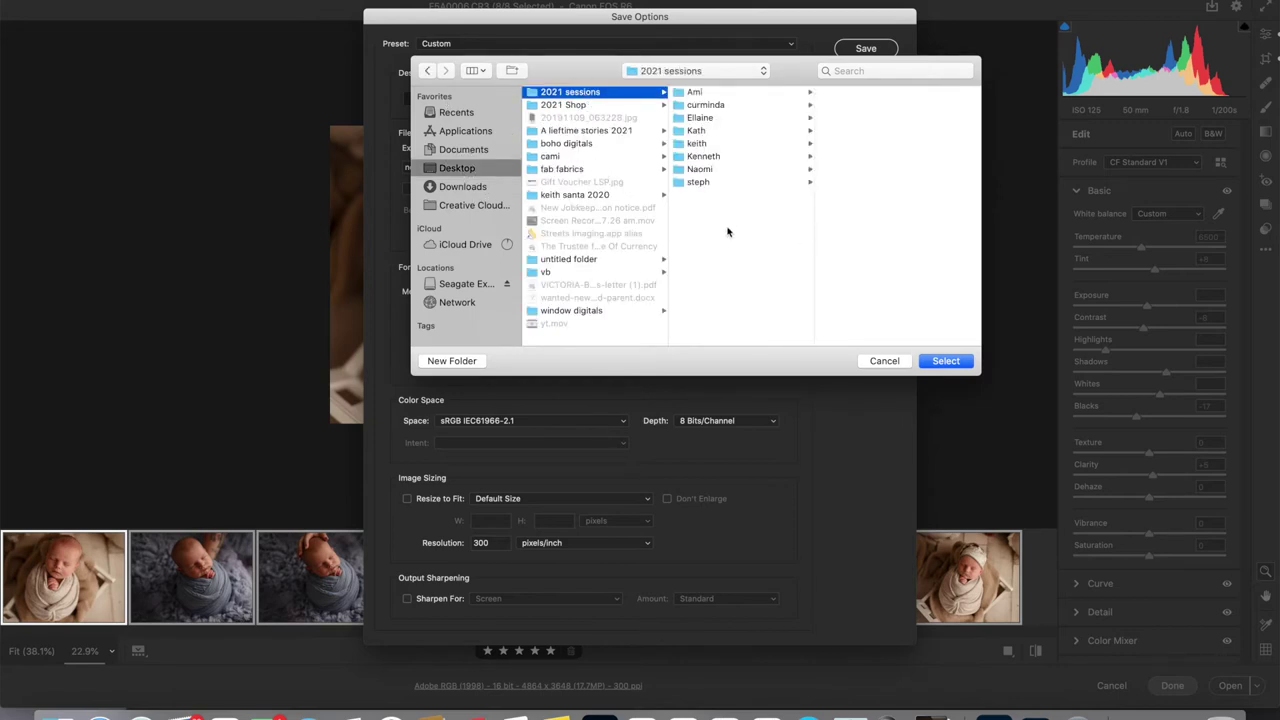
click(945, 361)
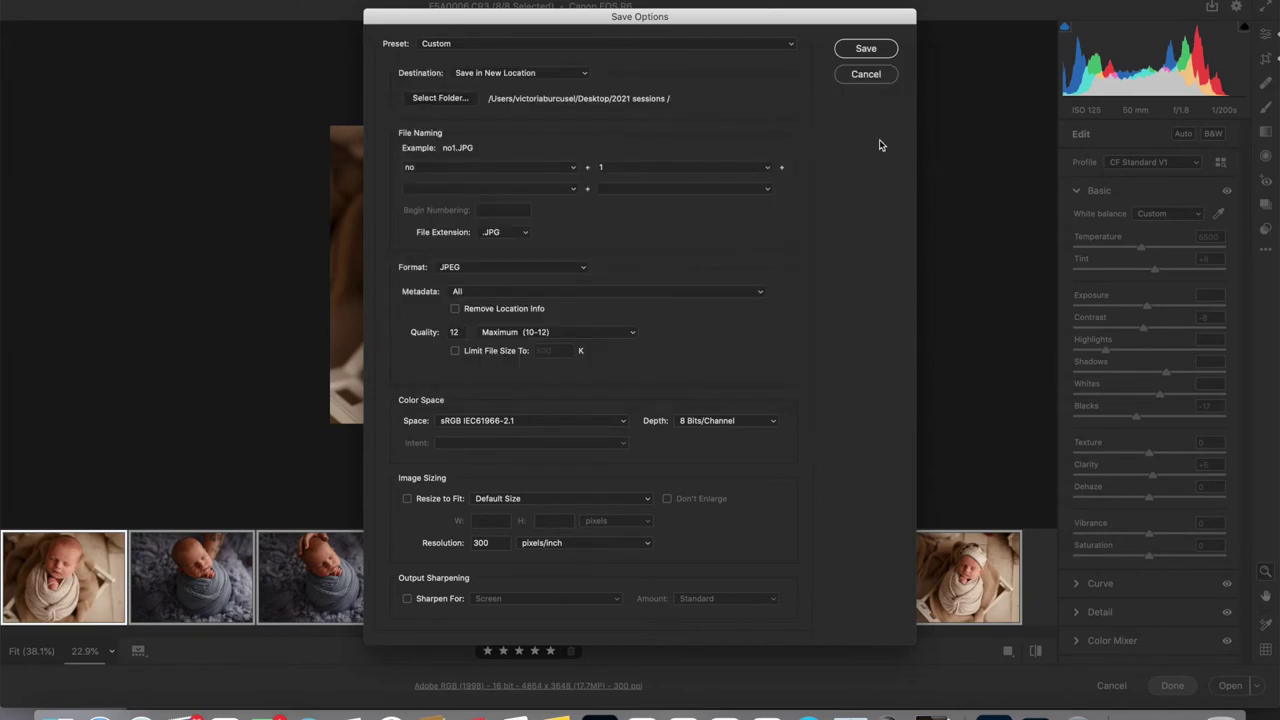
click(865, 50)
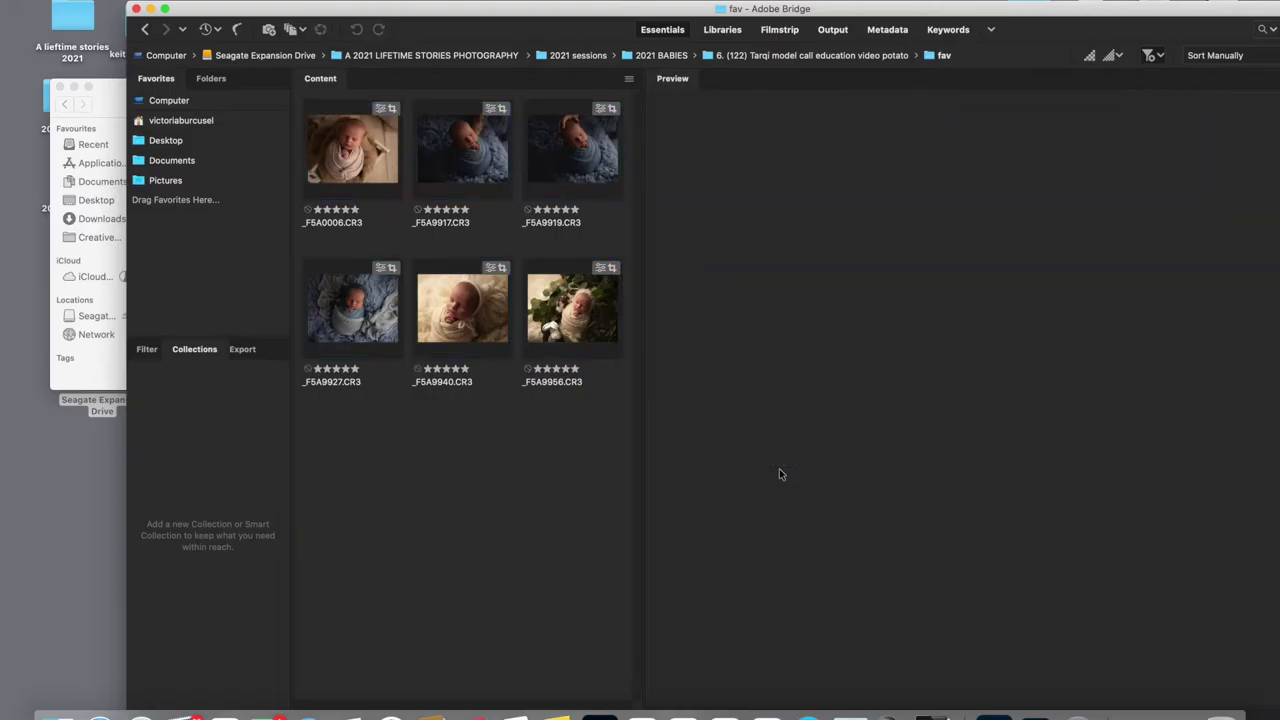
- Hide Adobe Bridge, close the fav folder window and open the 2021 sessions folder from the desktop
key(super+h)
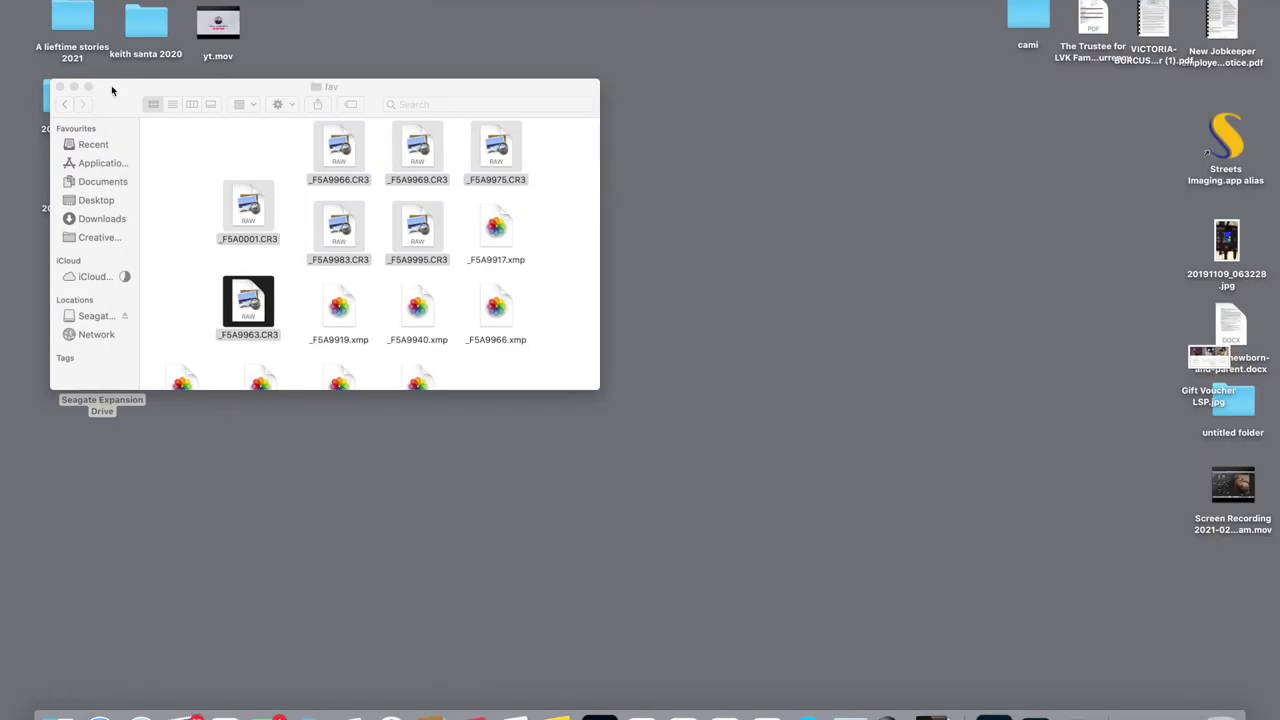
click(60, 87)
double_click(89, 182)
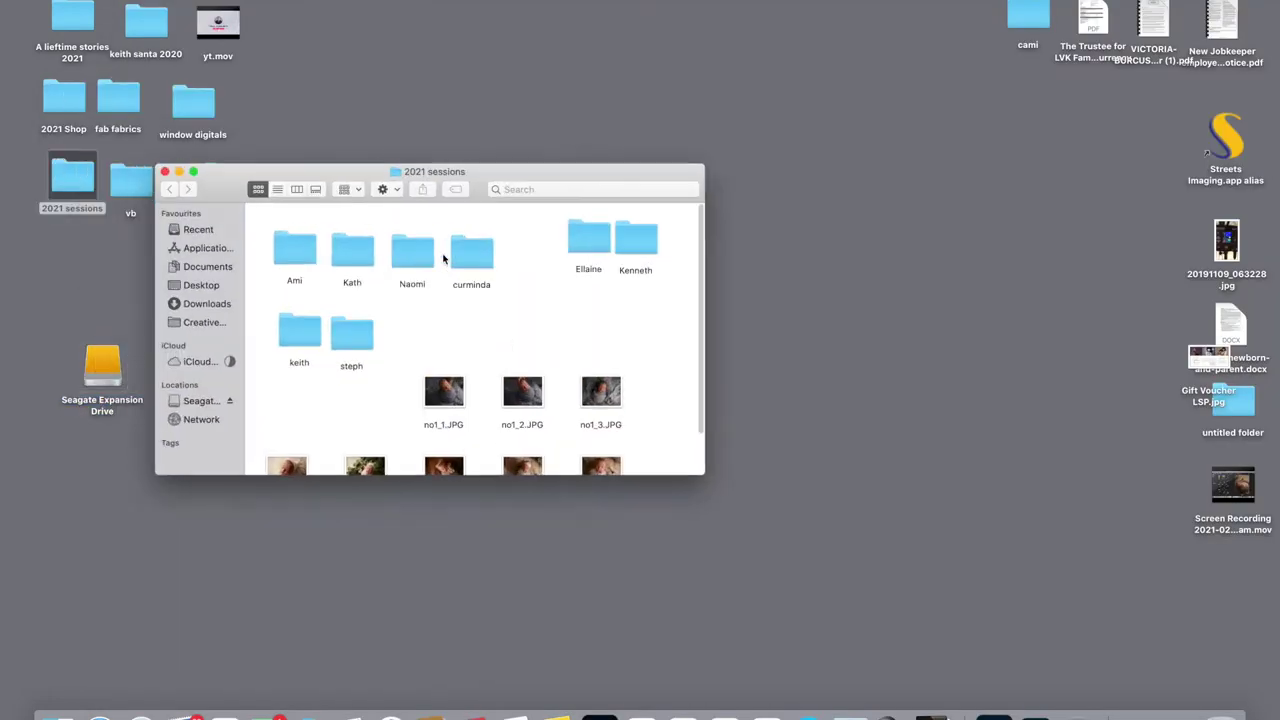
- Select the eight saved JPEGs, no1.JPG to no1_7.JPG, and open them in Adobe Photoshop 2020
scroll(479, 381, down, 1)
scroll(479, 381, down, 1)
drag(292, 348, 659, 478)
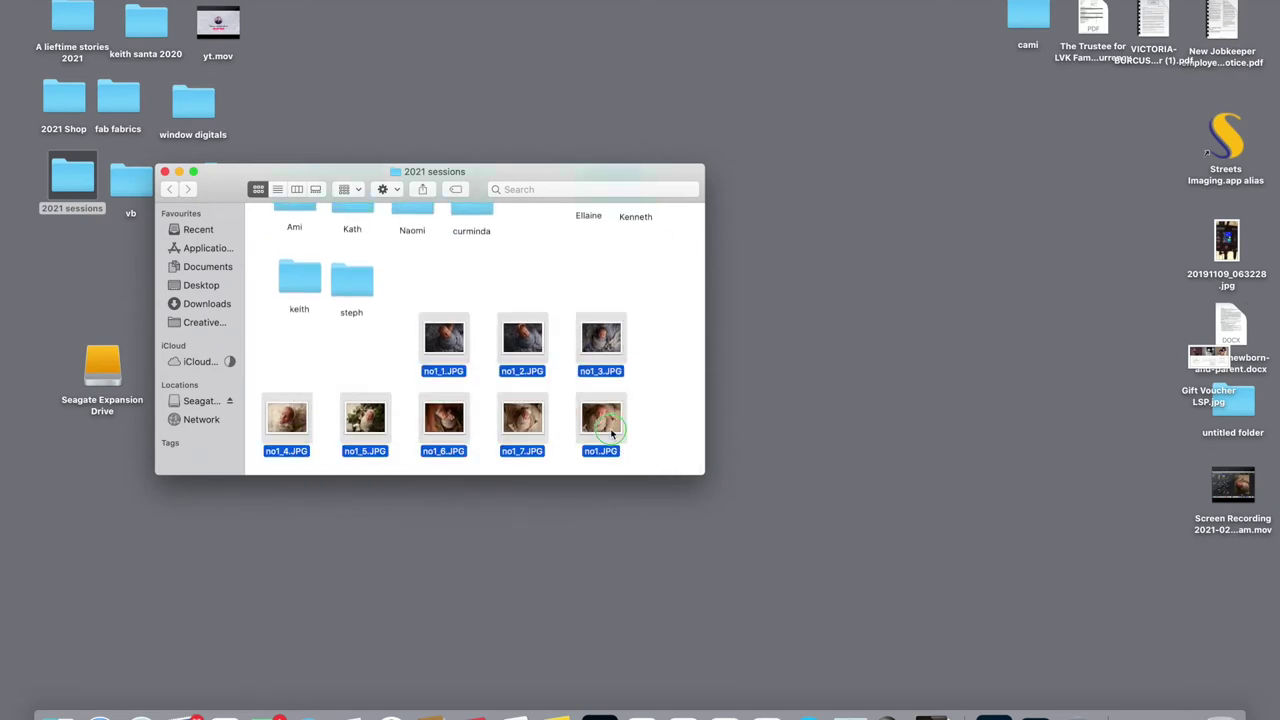
right_click(614, 440)
mouse_move(673, 396)
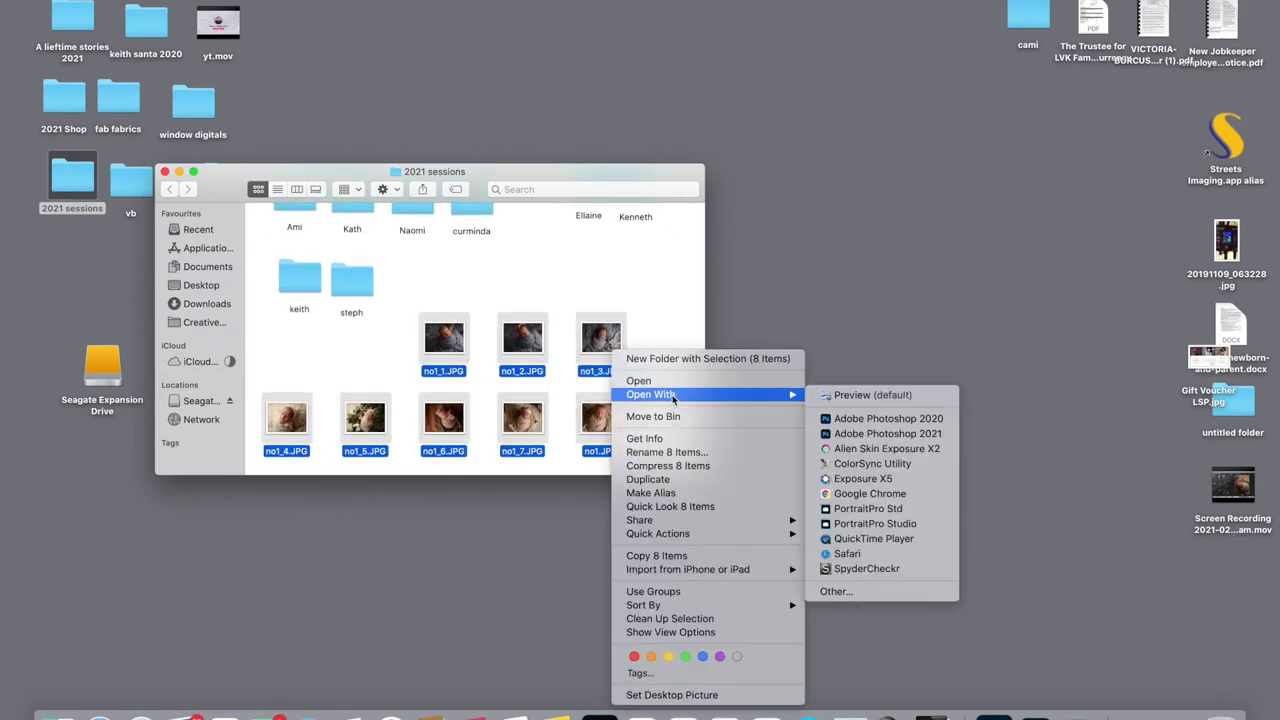
click(866, 420)
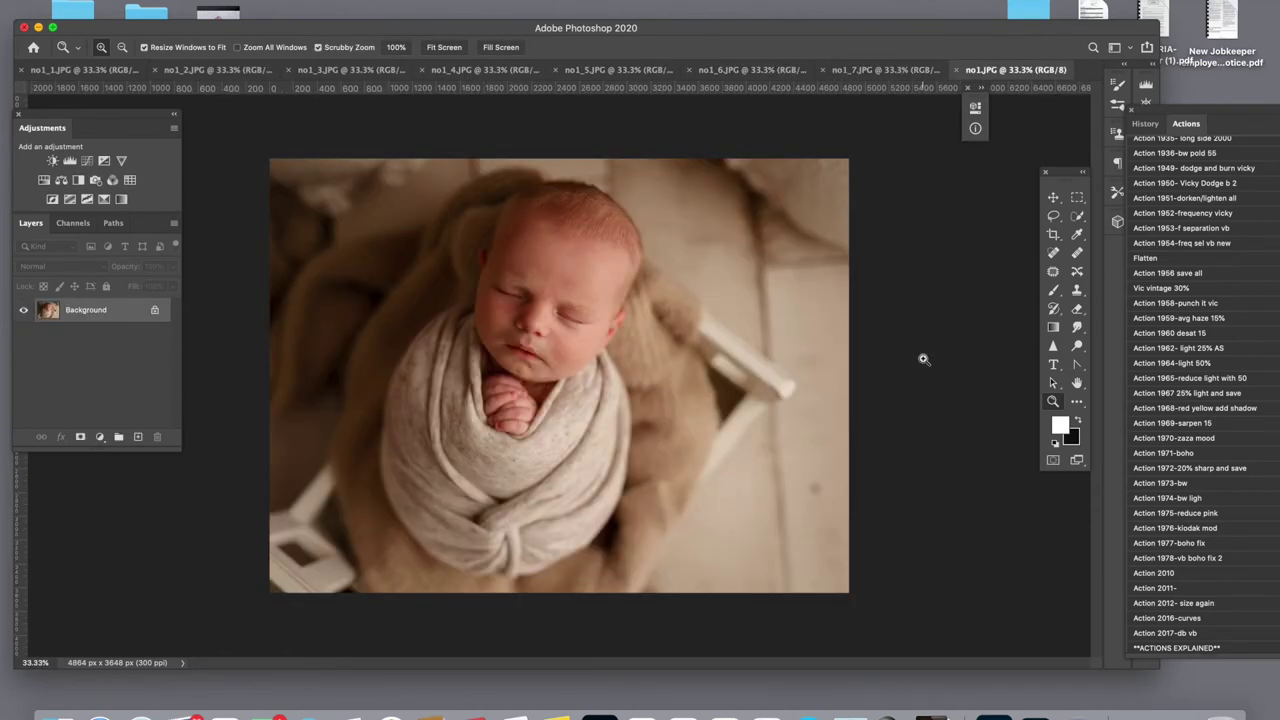
- Compare no1_1.JPG with no1_2.JPG and copy the entire no1_2.JPG image into no1_1.JPG as a new layer
click(97, 78)
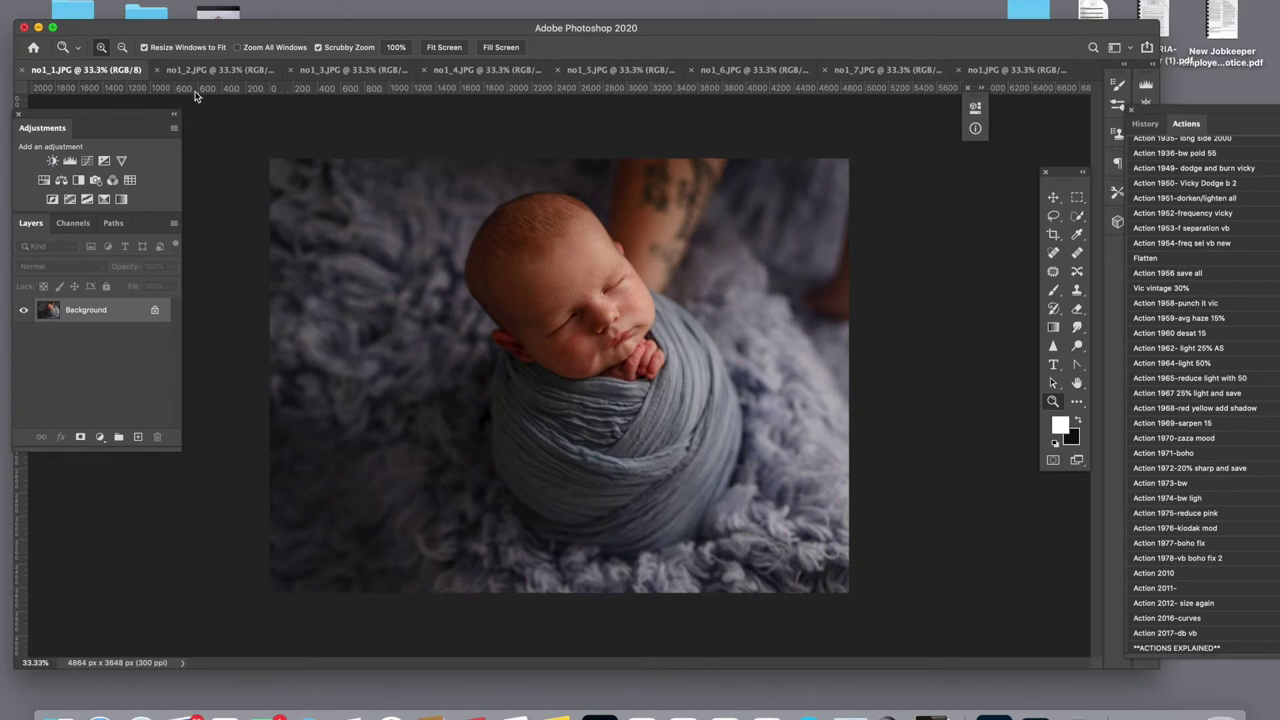
click(210, 70)
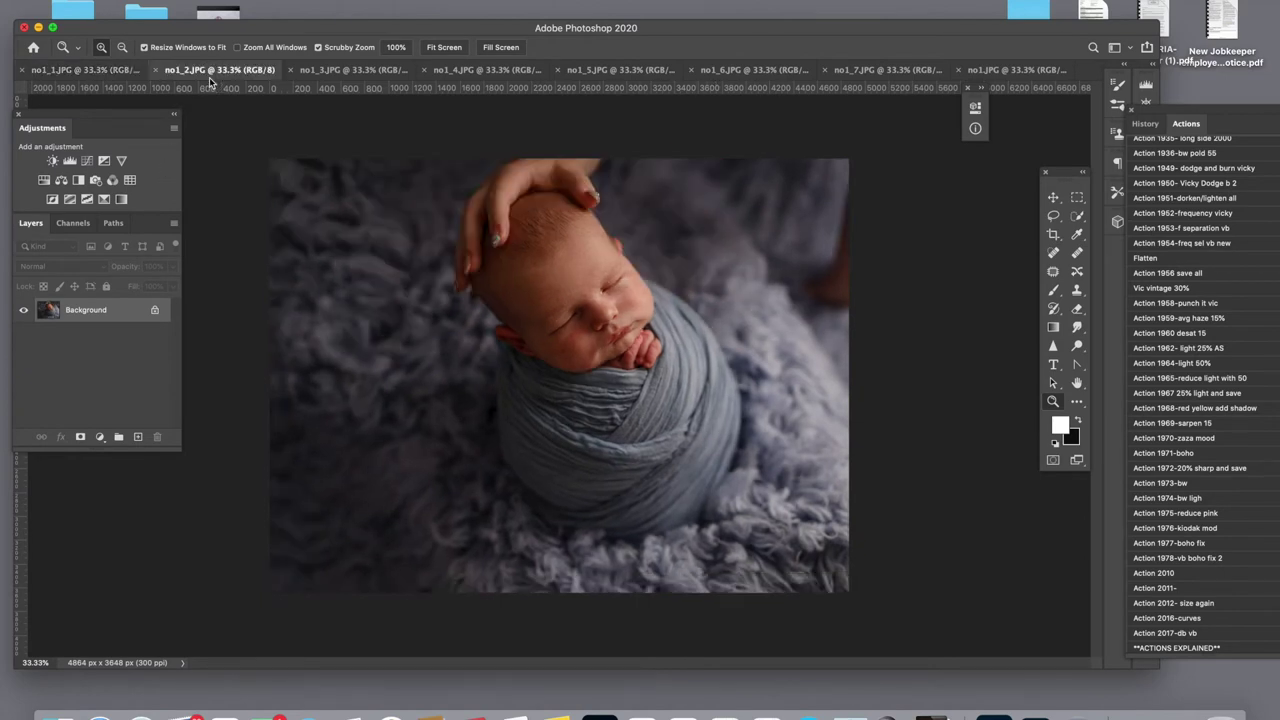
click(118, 71)
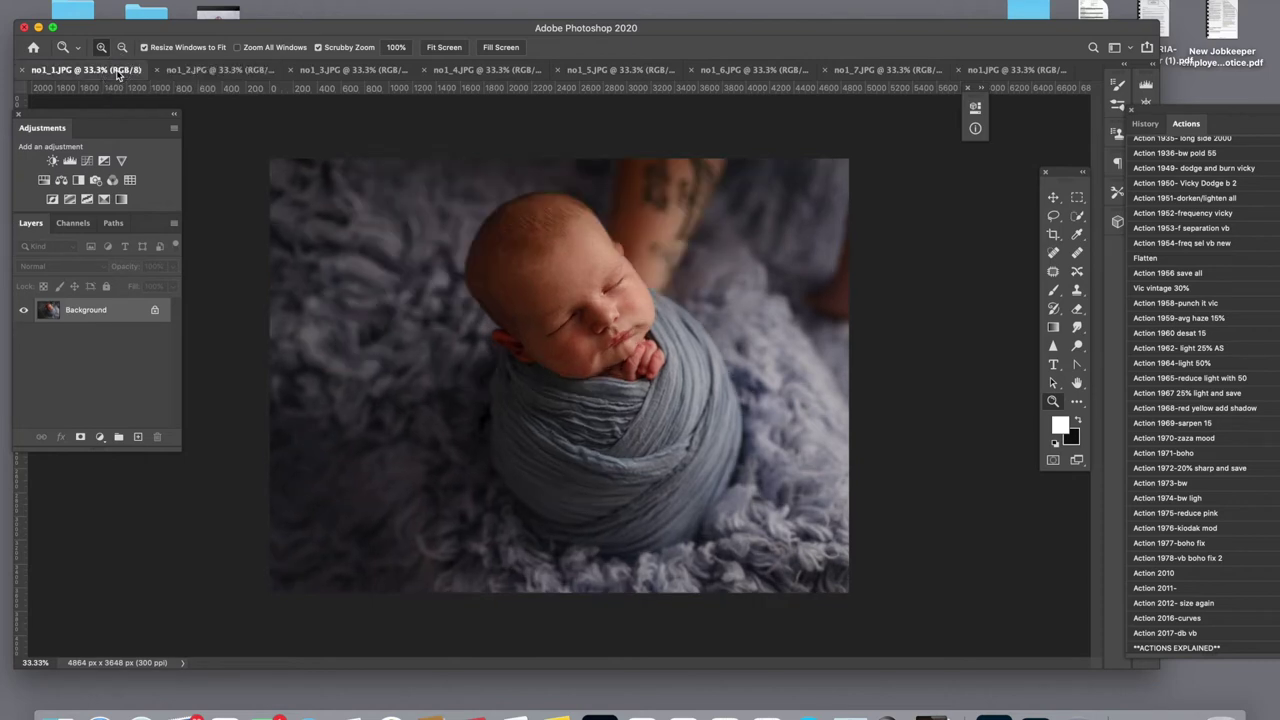
click(250, 71)
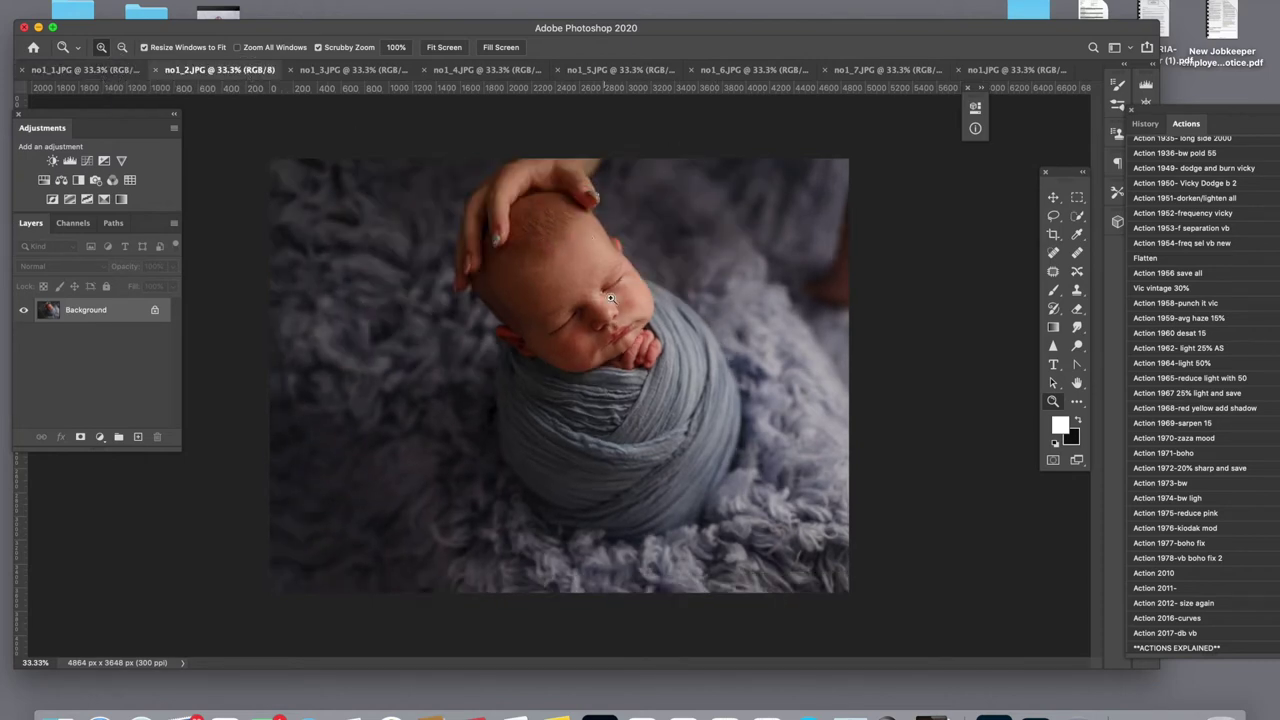
click(93, 72)
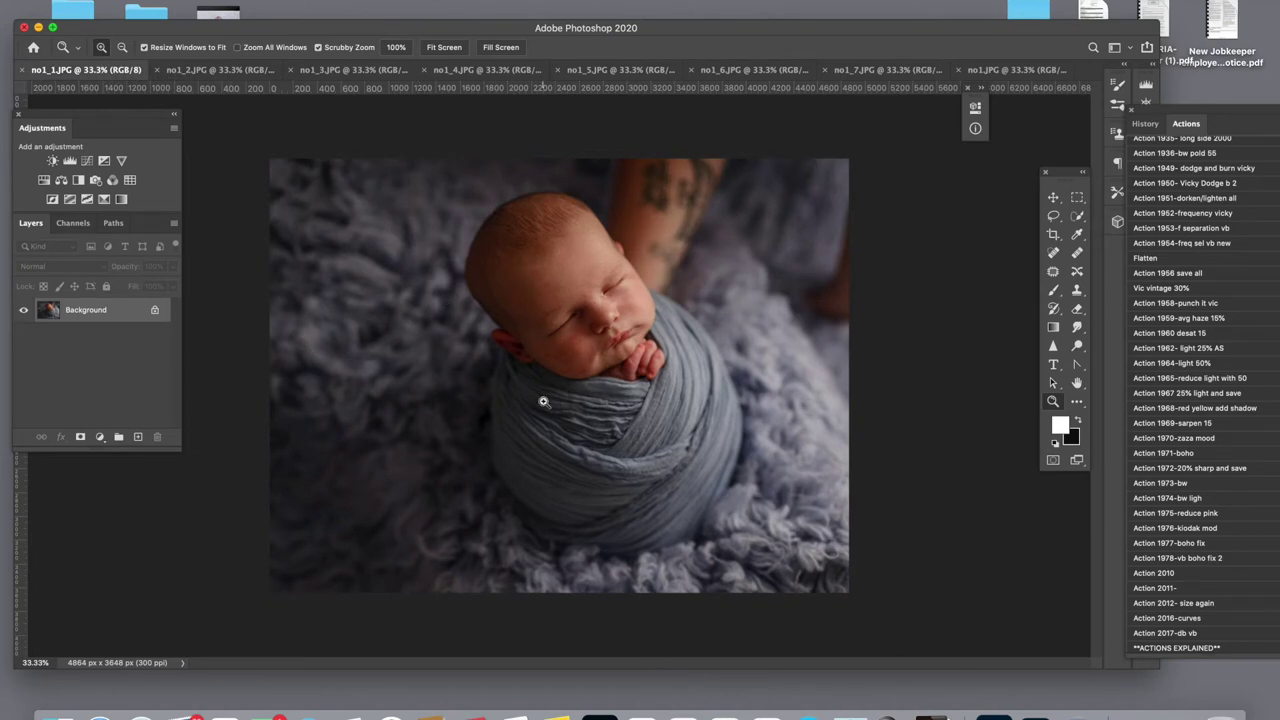
key(super+a)
click(193, 69)
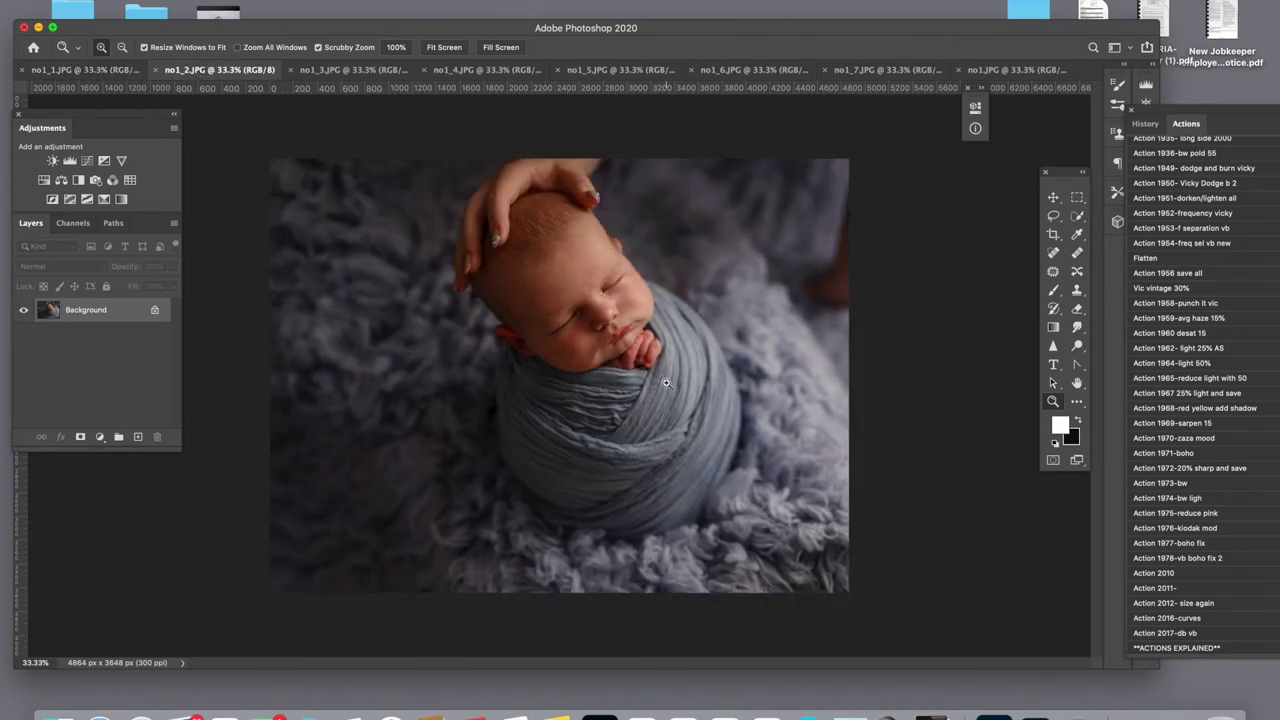
key(super+a)
click(85, 69)
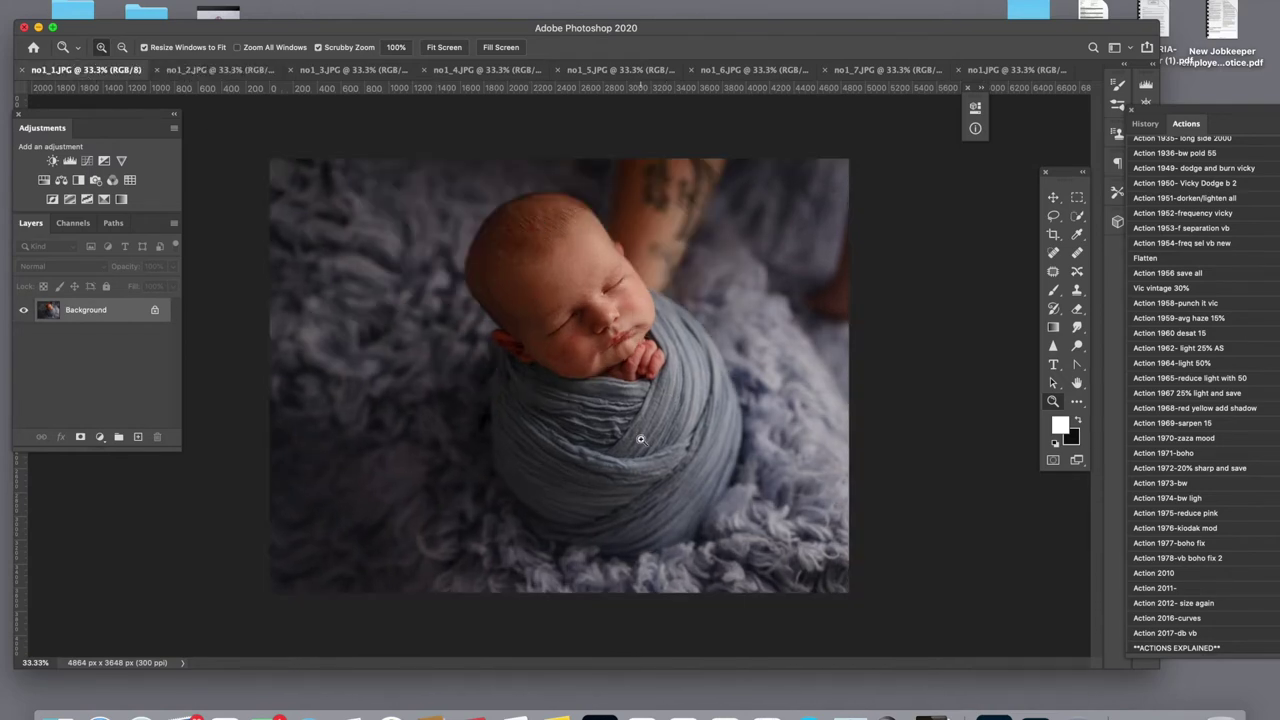
key(super+v)
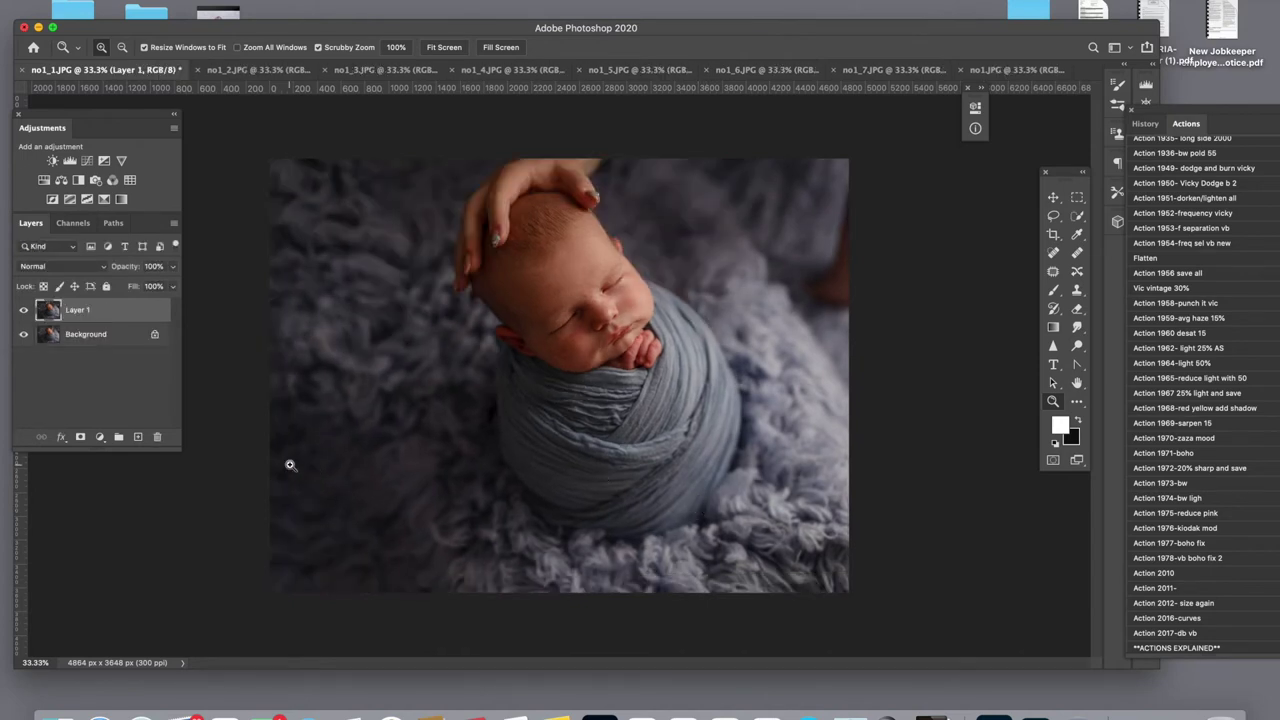
- Lower the pasted layer's opacity to 36% and transform it slightly to line up with the baby underneath
click(171, 267)
drag(171, 287, 129, 287)
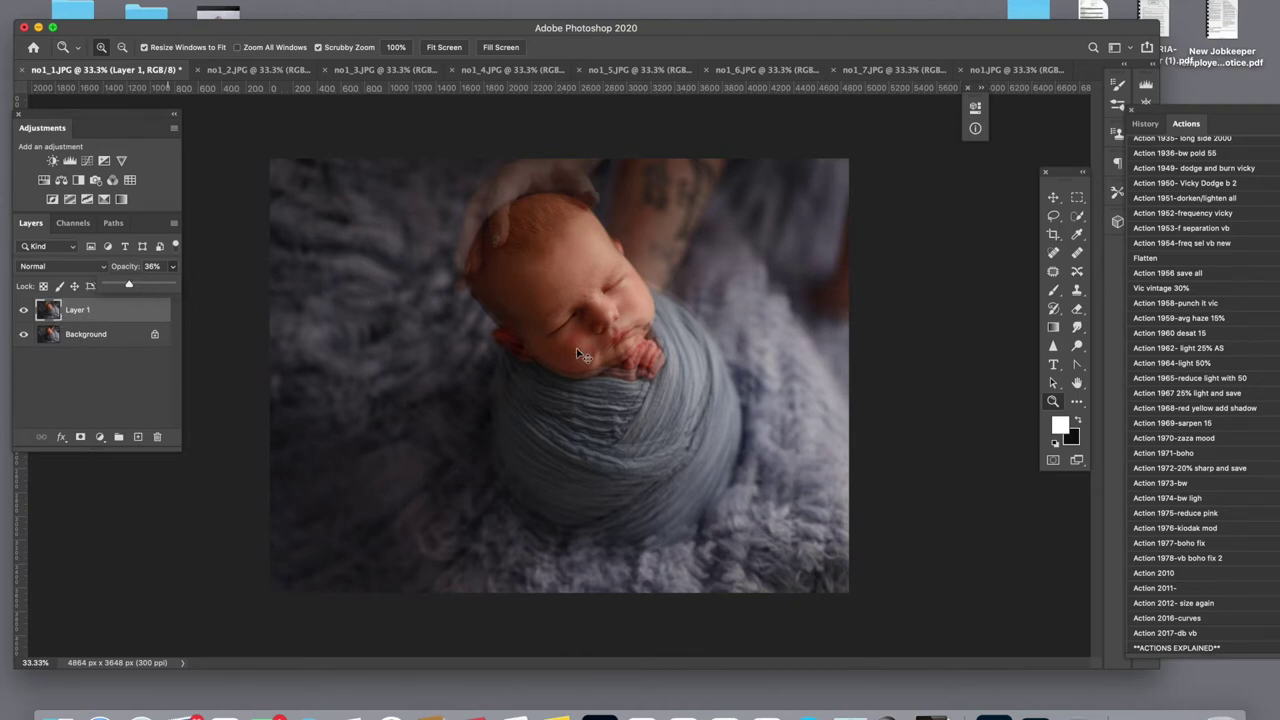
key(super+t)
drag(590, 356, 594, 357)
key(Return)
- Restore the pasted layer's opacity to 100% and give it a layer mask inverted to black
click(172, 266)
drag(128, 285, 192, 289)
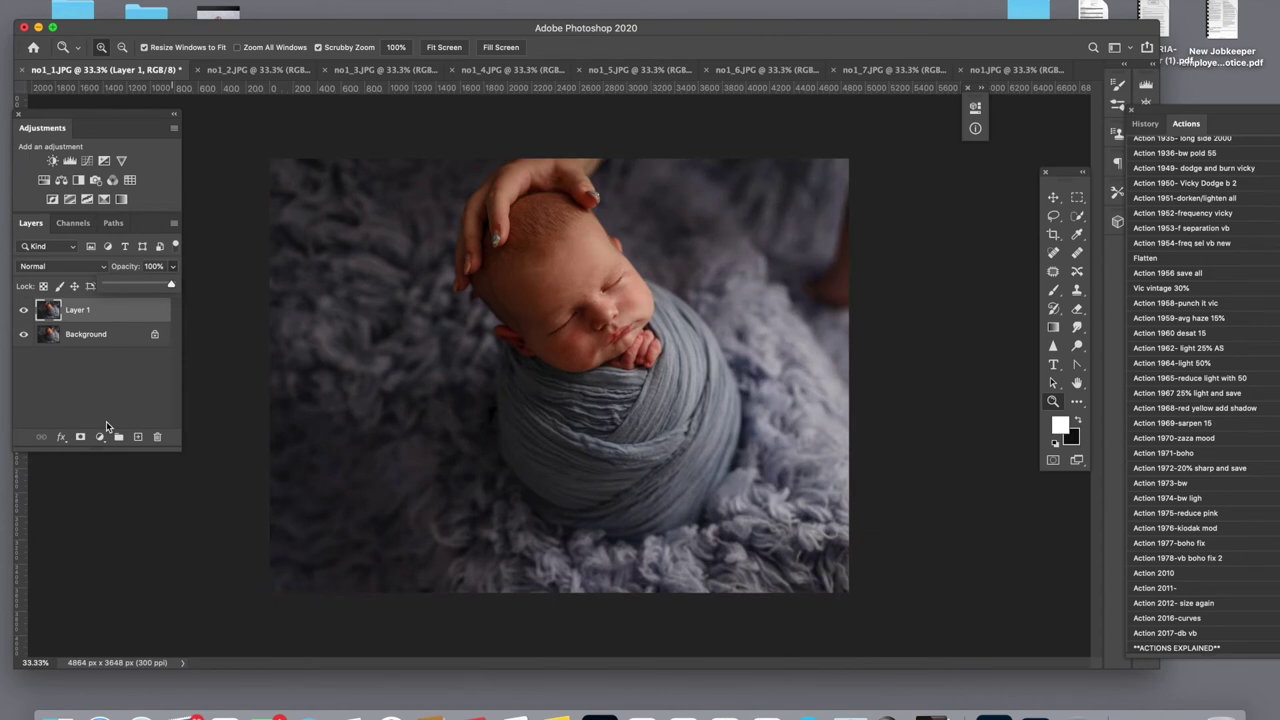
click(80, 440)
click(80, 440)
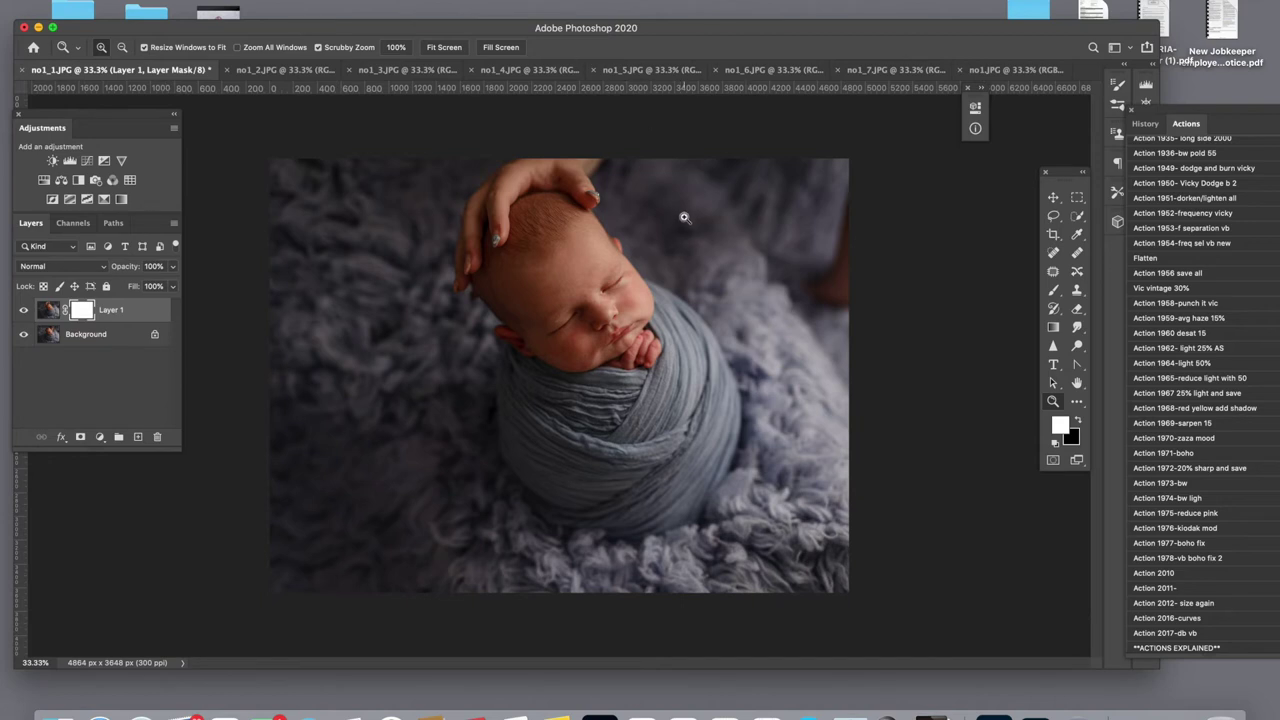
key(super+i)
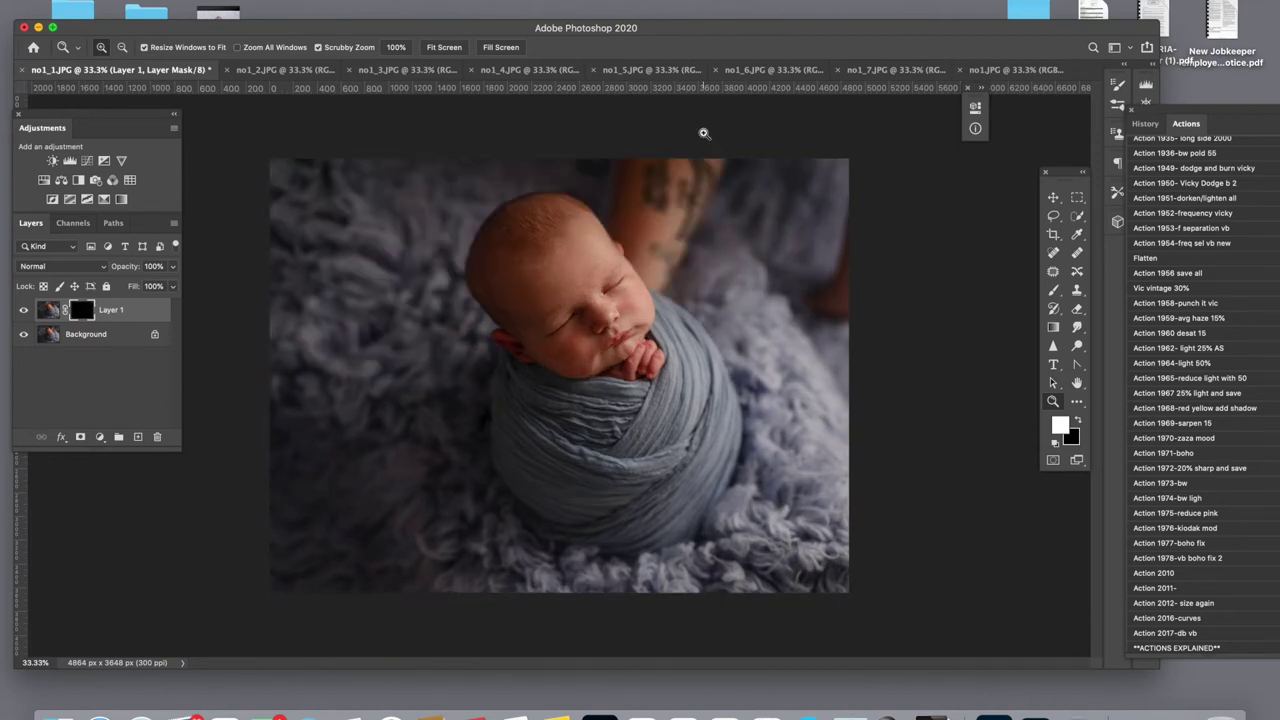
- Paint white on the layer mask with a resized soft brush to replace the tattooed arm behind the baby with clean rug
key(b)
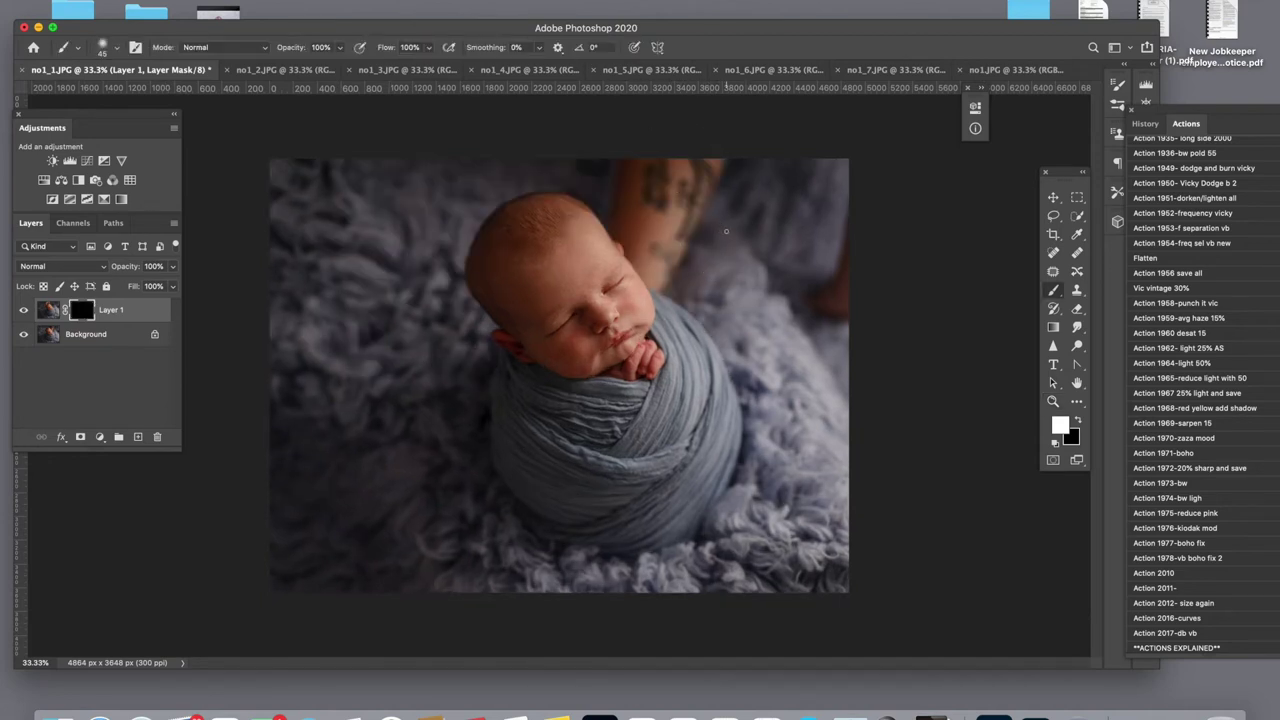
key(bracketright)
key(bracketright)
key(bracketright)
key(bracketright)
key(bracketright)
key(bracketright)
key(bracketright)
key(bracketright)
key(bracketright)
key(bracketright)
key(bracketright)
key(bracketright)
key(bracketright)
key(bracketright)
key(bracketright)
key(bracketleft)
key(bracketleft)
key(bracketleft)
key(bracketleft)
mouse_move(628, 181)
mouse_down()
mouse_move(674, 162)
mouse_move(727, 173)
mouse_move(730, 161)
mouse_move(690, 206)
mouse_move(690, 195)
mouse_move(637, 197)
mouse_up()
key(bracketleft)
key(bracketleft)
key(bracketleft)
key(bracketleft)
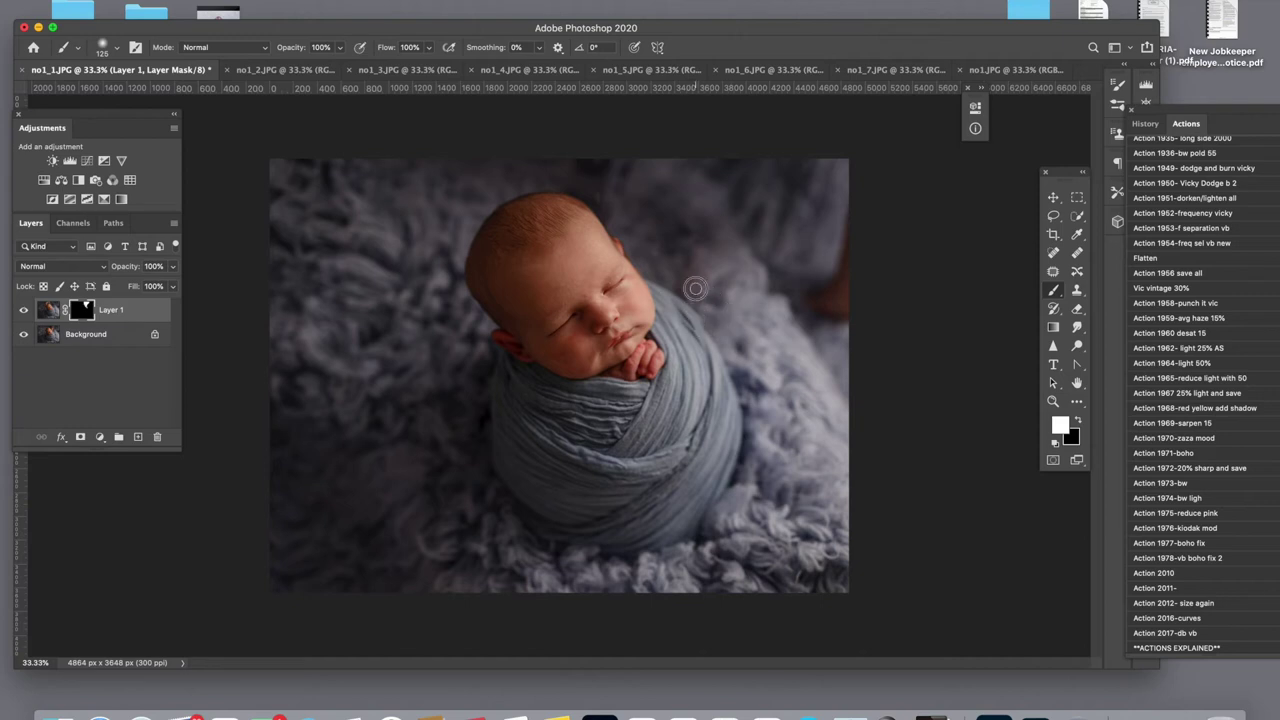
- Touch up the mask beside the top of the baby's head, painting black over the stray hand remnant
key(bracketright)
key(bracketright)
key(bracketright)
key(bracketleft)
key(bracketleft)
key(bracketleft)
key(bracketleft)
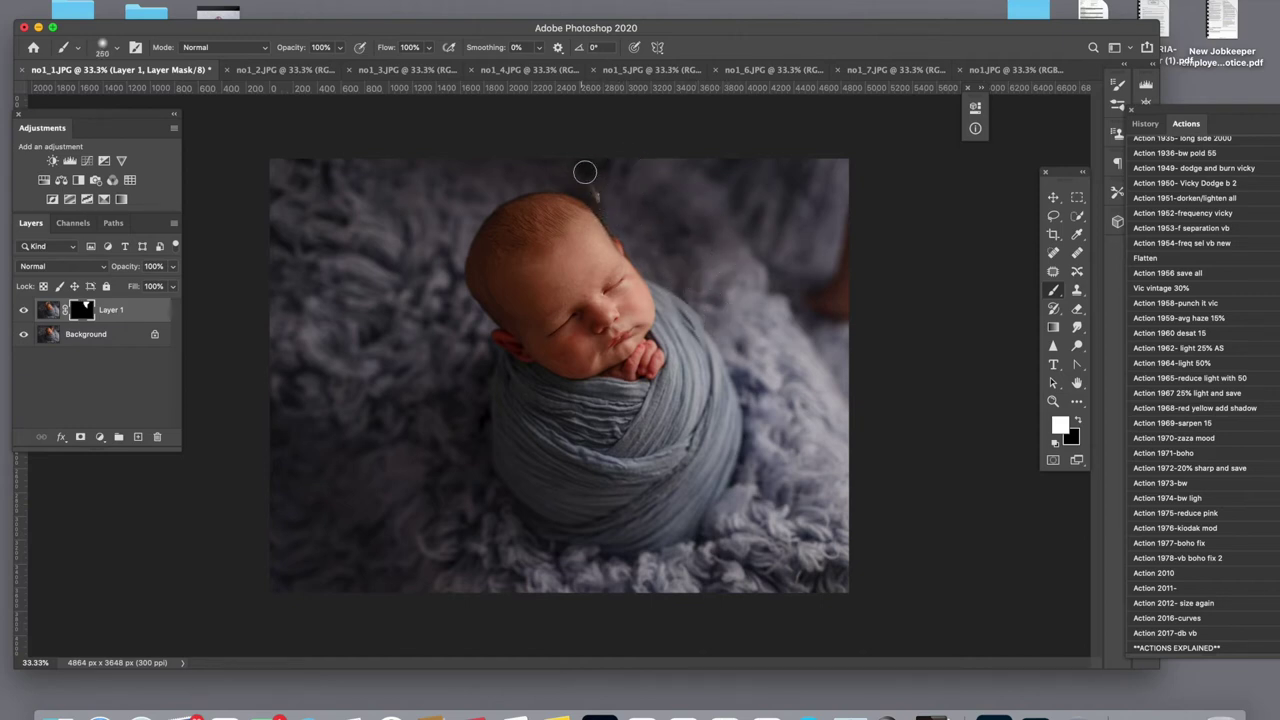
key(x)
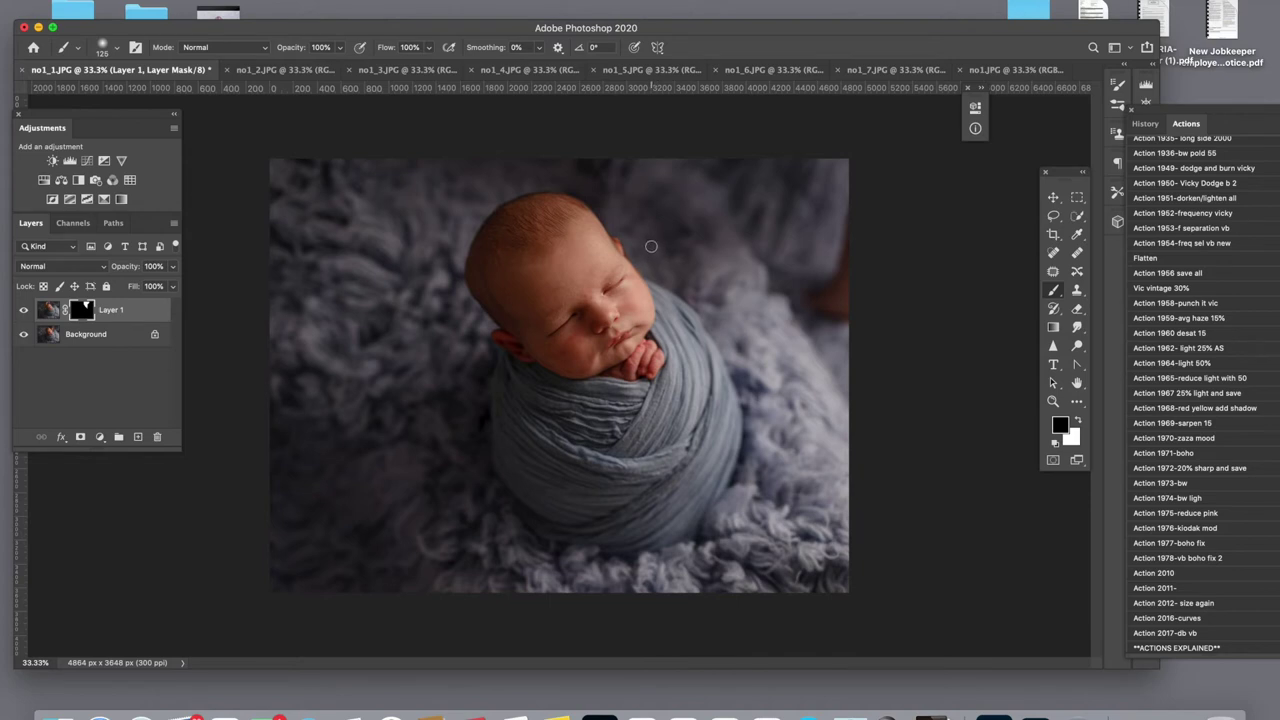
- Refine the mask in white along the edge of the baby's face with a brush reduced to size 40, working at 100% zoom
key(x)
key(z)
click(640, 245)
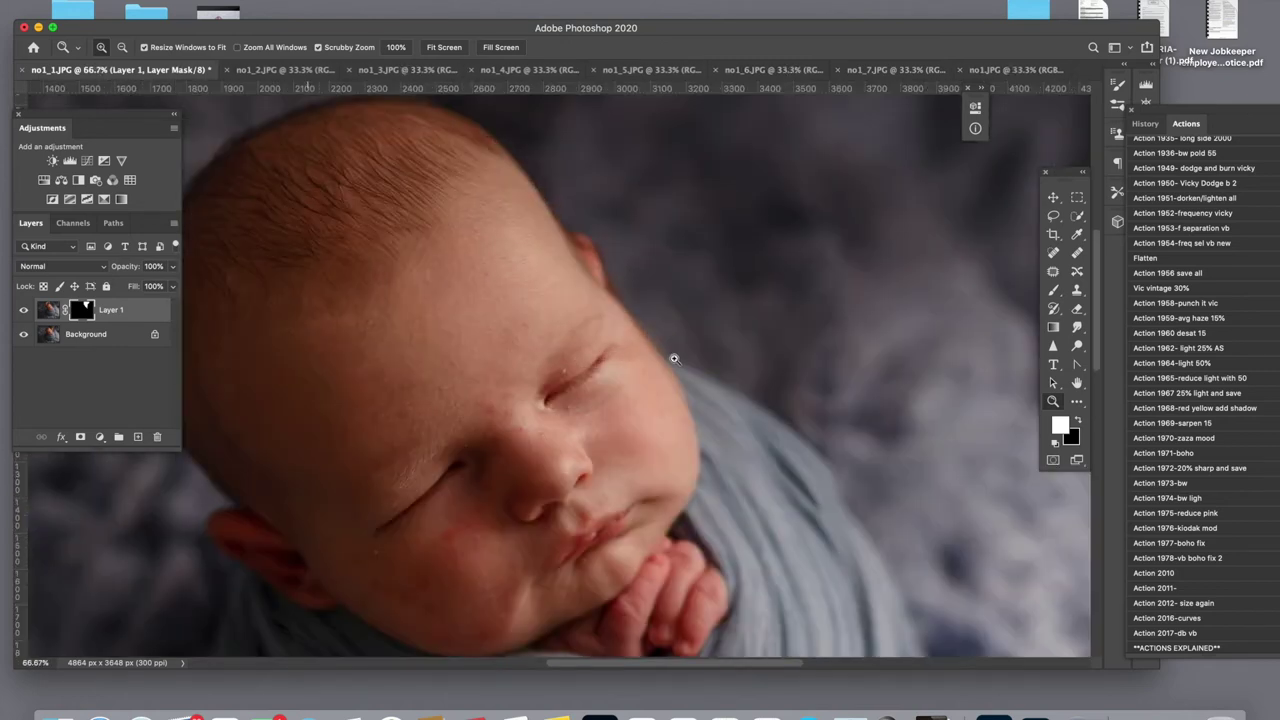
scroll(544, 396, up, 2)
scroll(544, 396, left, 2)
key(b)
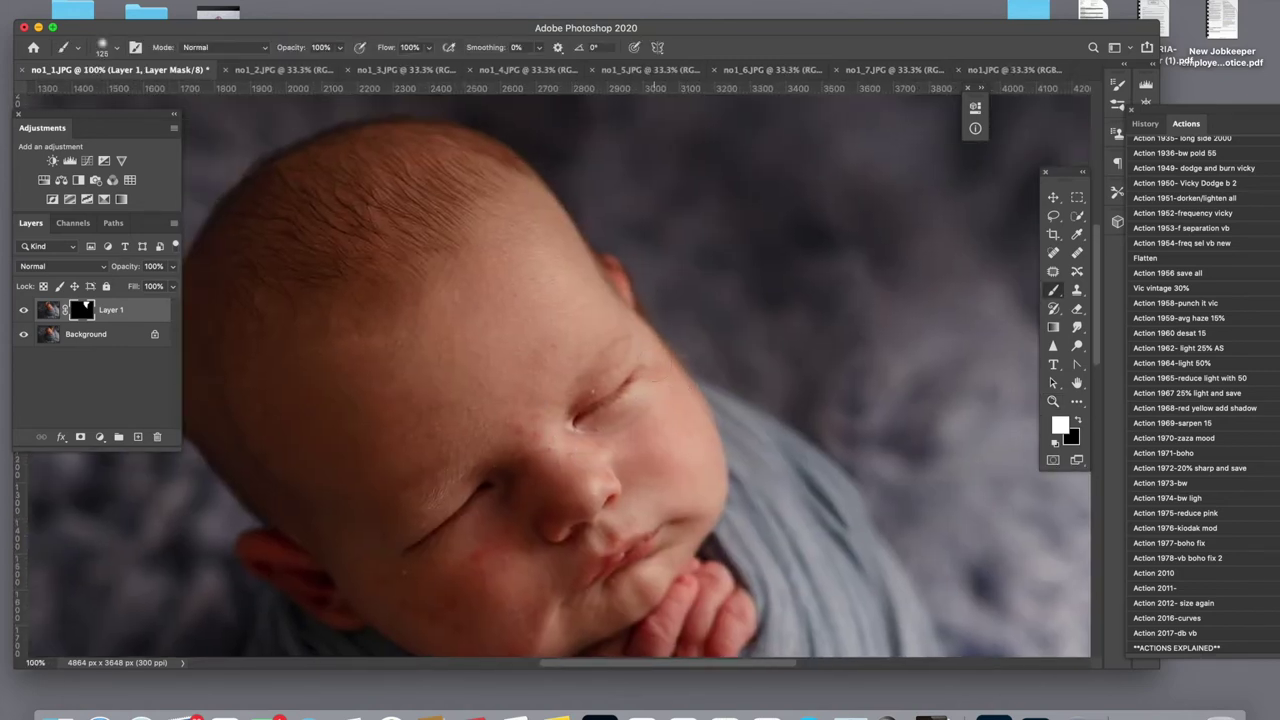
key(bracketleft)
key(bracketleft)
key(bracketleft)
key(bracketleft)
key(bracketleft)
key(bracketleft)
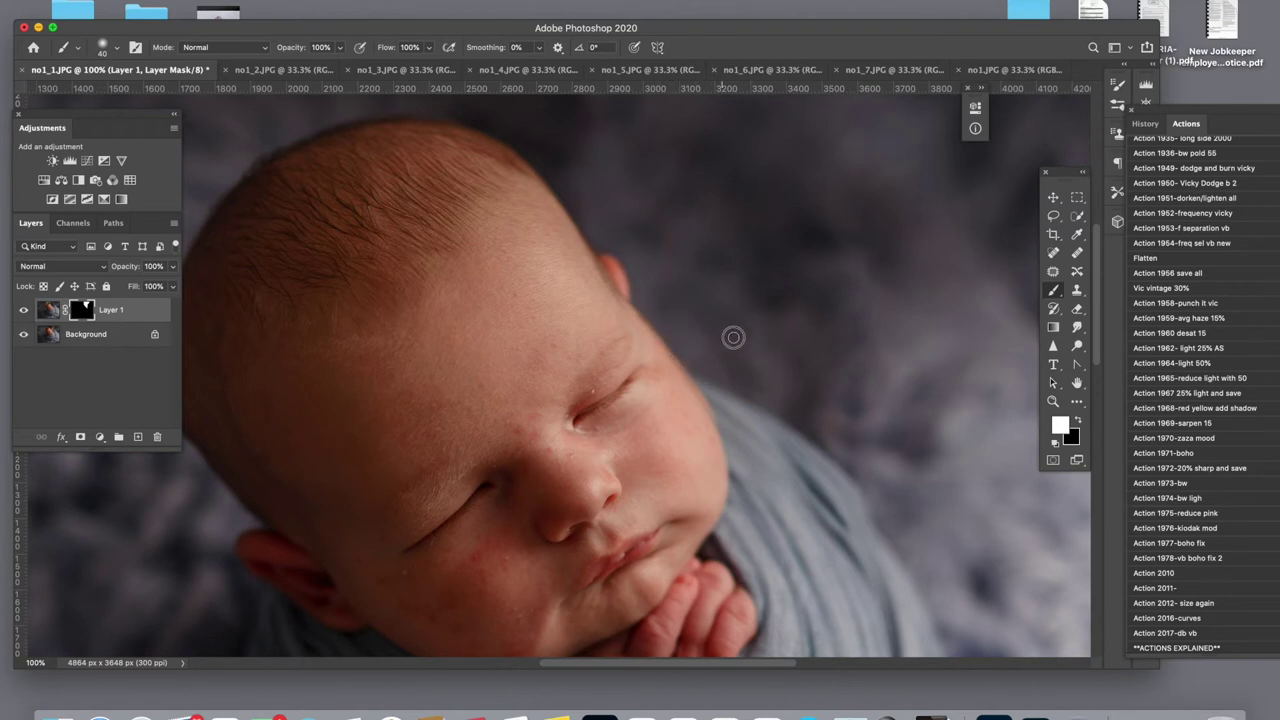
key(z)
key(super+0)
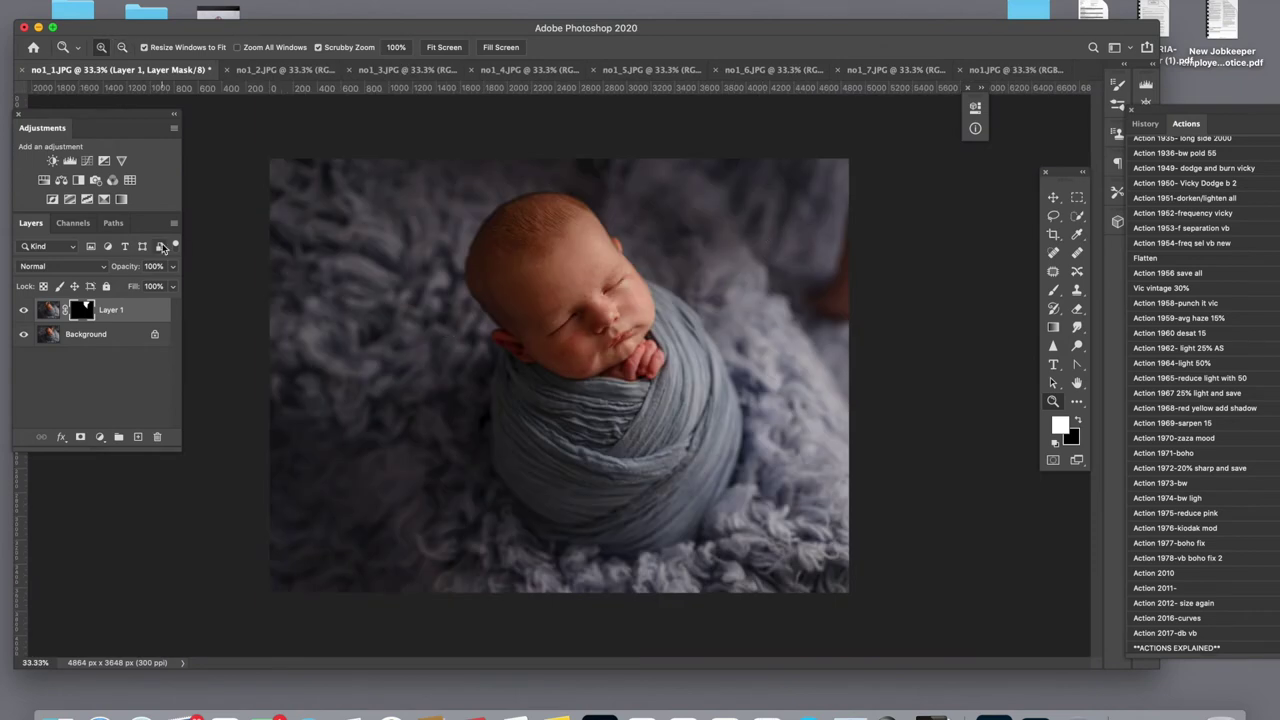
- Compare the composite with and without the masked layer to check that the arm is cleanly covered
click(22, 311)
click(22, 311)
click(21, 311)
click(21, 311)
key(b)
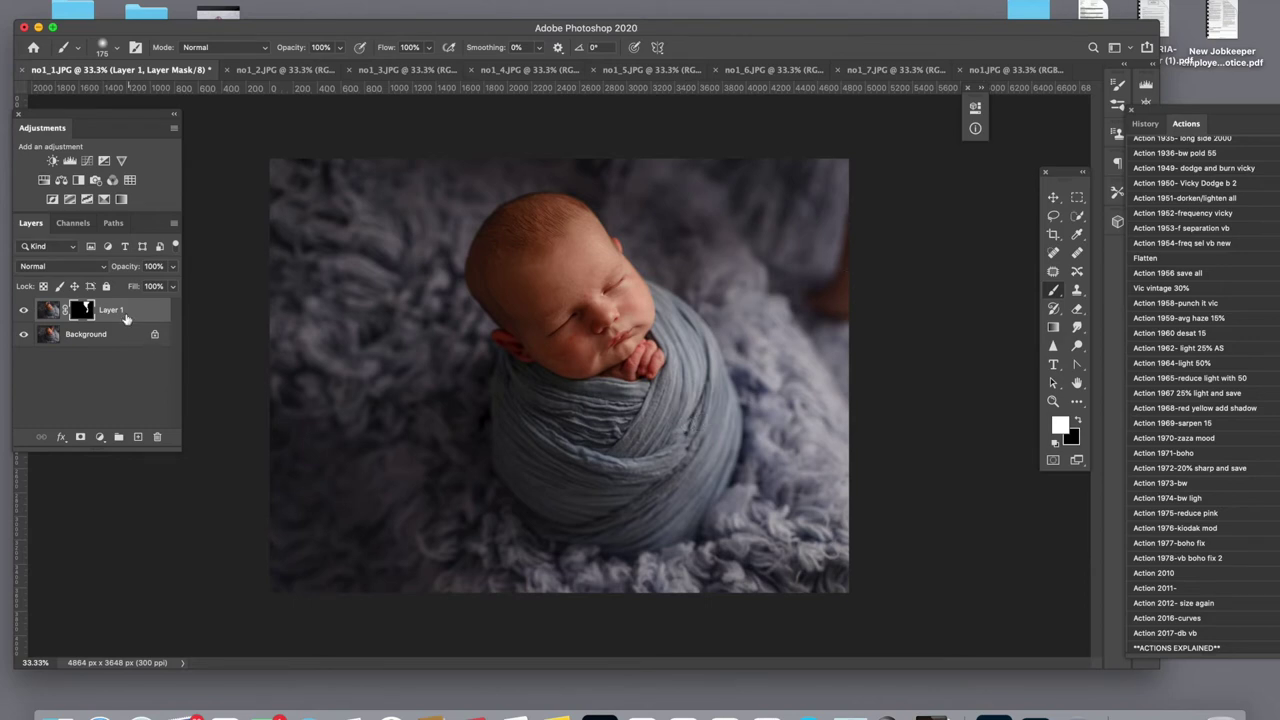
click(25, 310)
click(25, 310)
click(26, 312)
click(25, 311)
key(x)
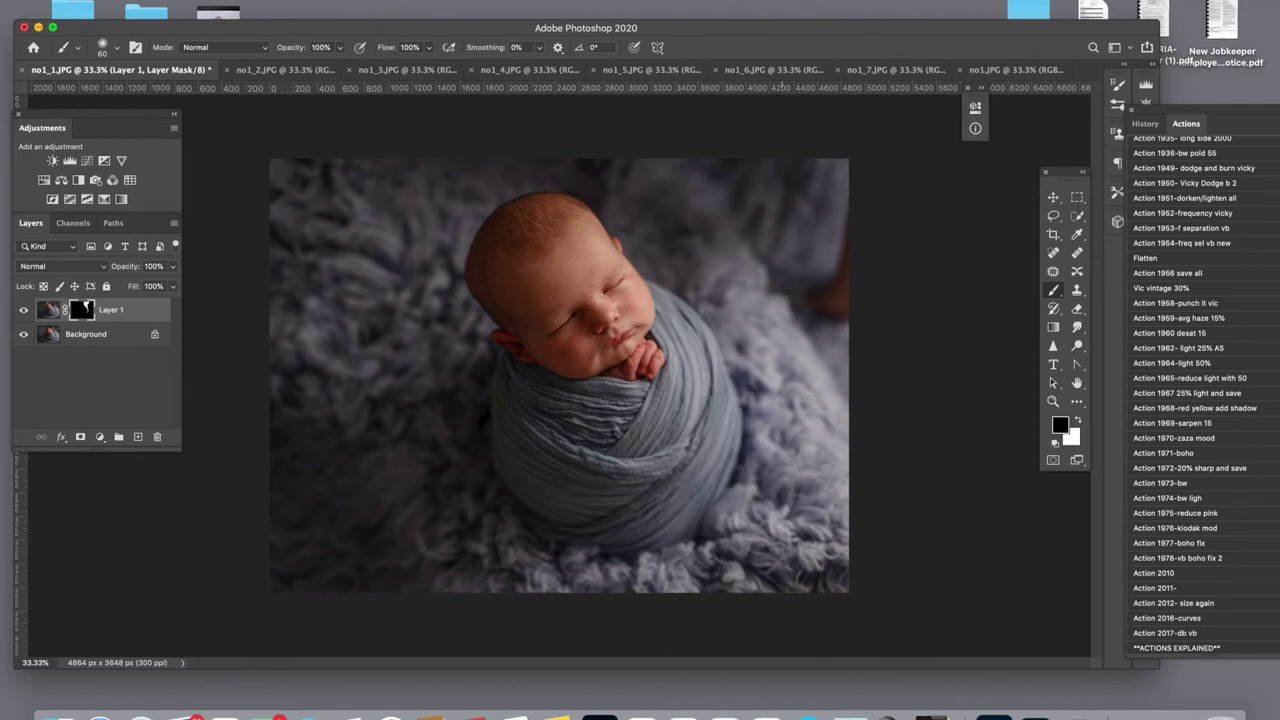
- Make a final before-and-after check of Layer 1 and merge it into the Background layer
click(25, 312)
click(25, 312)
click(25, 312)
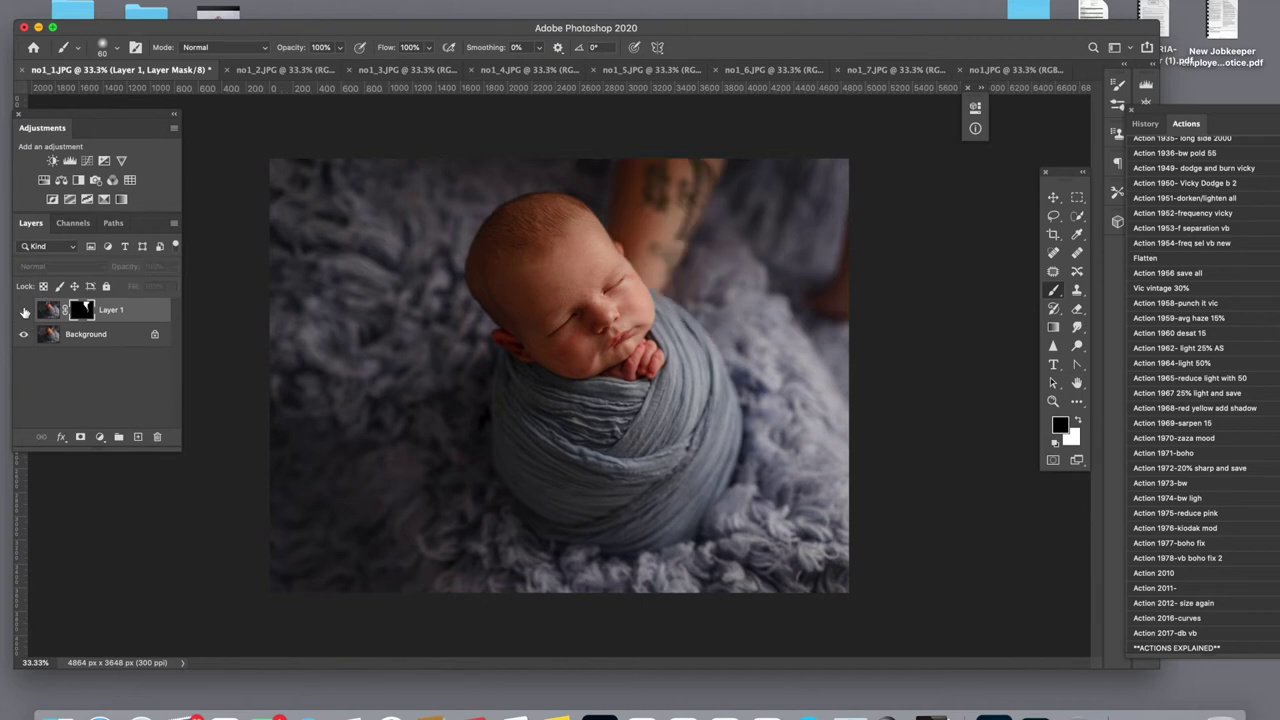
click(25, 312)
click(25, 312)
click(25, 312)
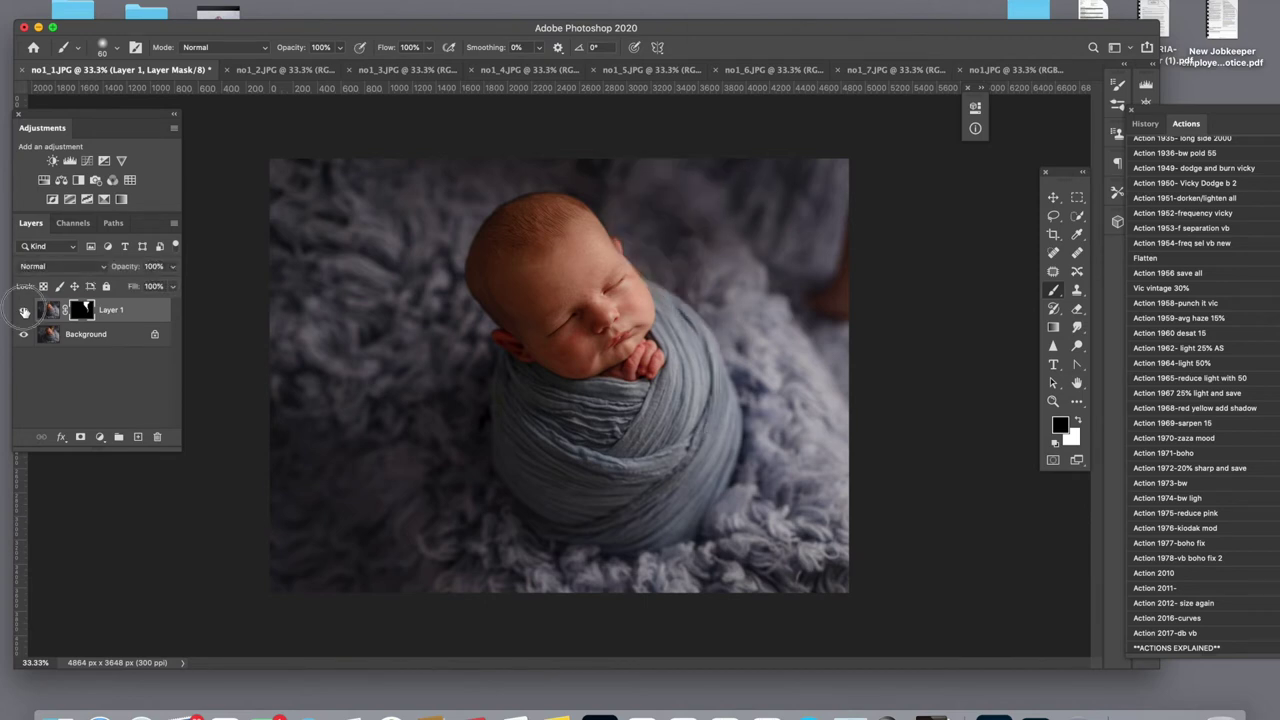
click(25, 312)
click(25, 312)
key(super+e)
key(x)
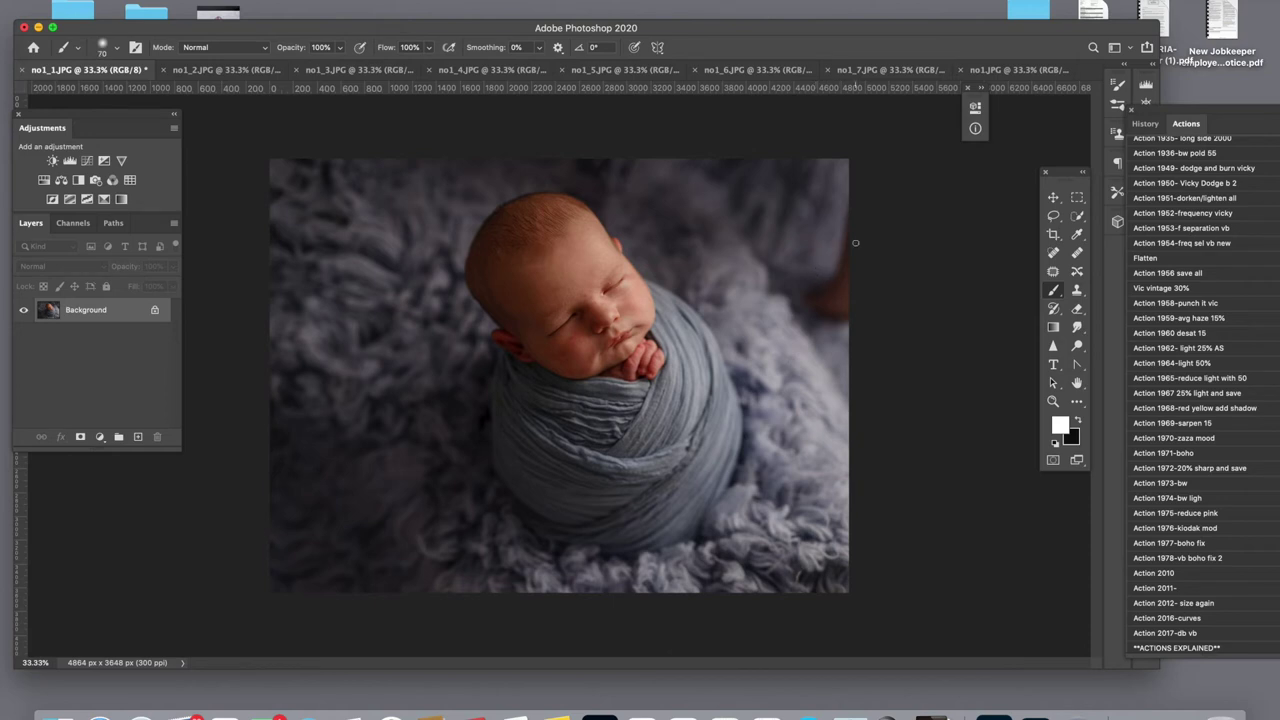
- Patch out the remaining strip of arm along the photo's upper-right edge with clean rug using the Patch tool
click(1053, 254)
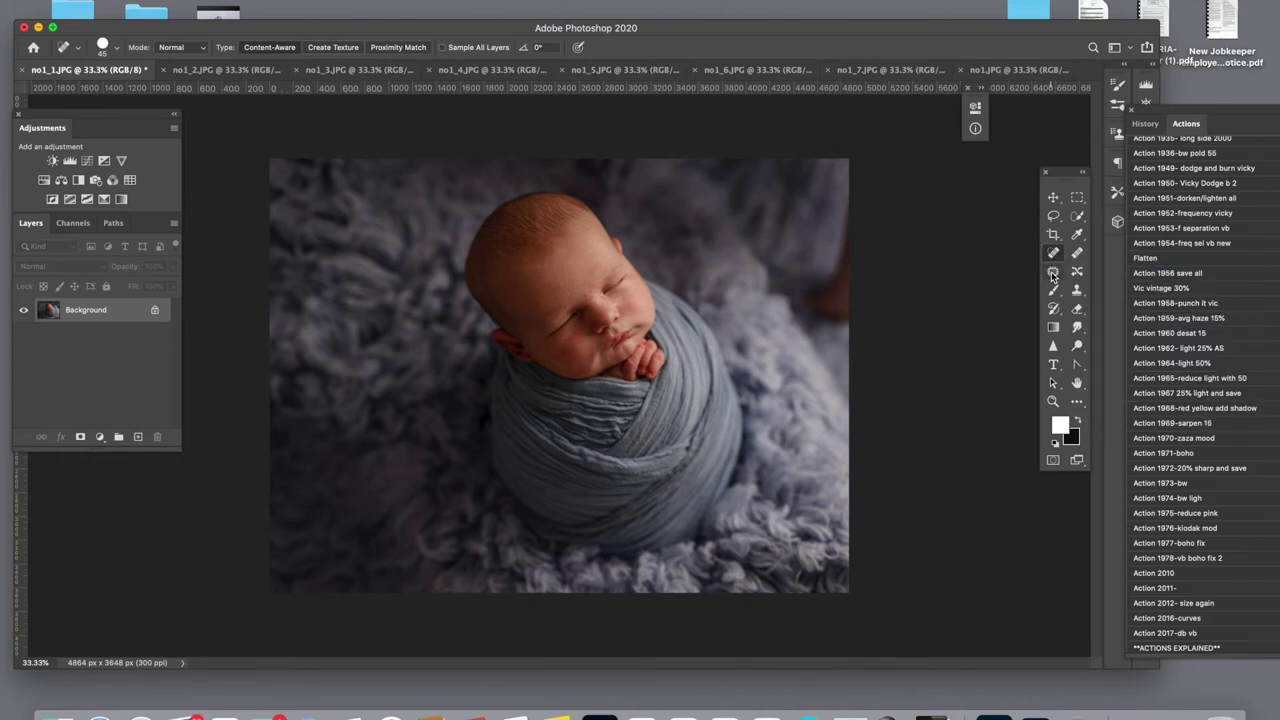
alt+click(1054, 256)
alt+click(1053, 256)
click(1053, 271)
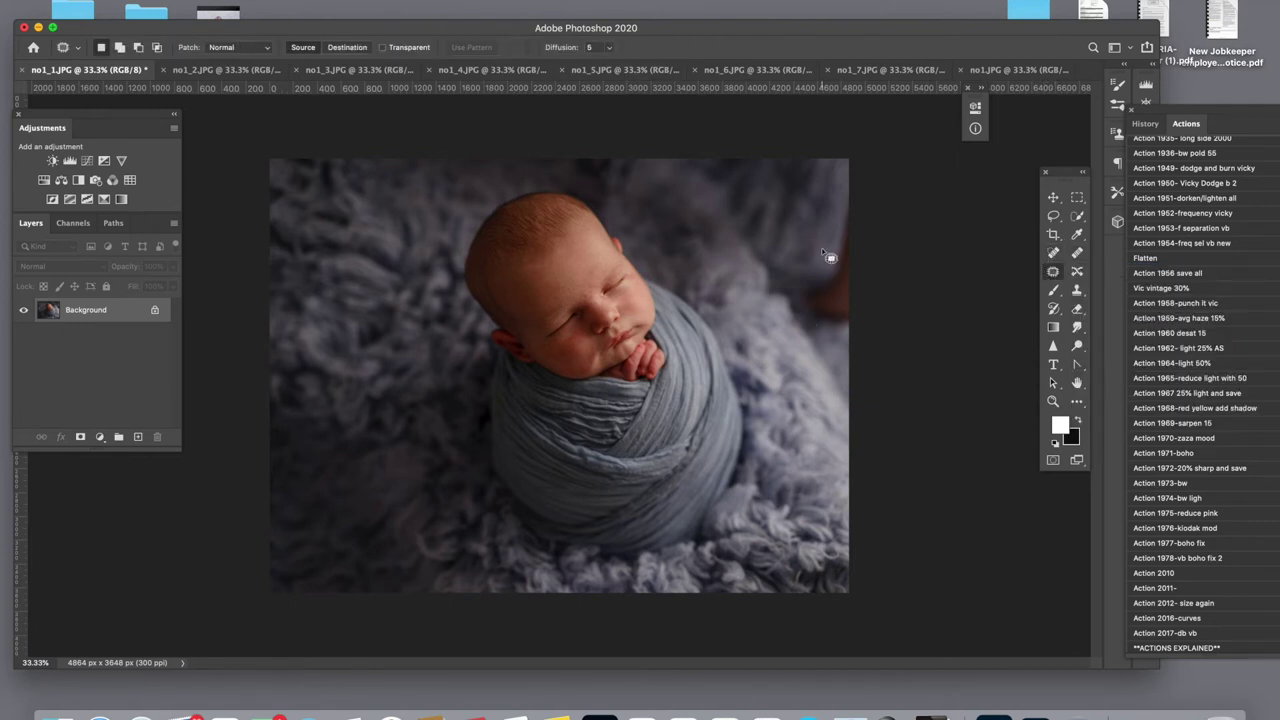
mouse_move(840, 214)
mouse_down()
mouse_move(786, 305)
mouse_move(839, 330)
mouse_move(875, 288)
mouse_move(850, 218)
mouse_move(791, 228)
mouse_move(688, 197)
mouse_move(798, 239)
mouse_move(889, 202)
mouse_move(846, 256)
mouse_up()
drag(825, 222, 682, 207)
- Patch the hand remnant and nearby discoloured spots at the photo's right edge, leaving no active selection
click(843, 319)
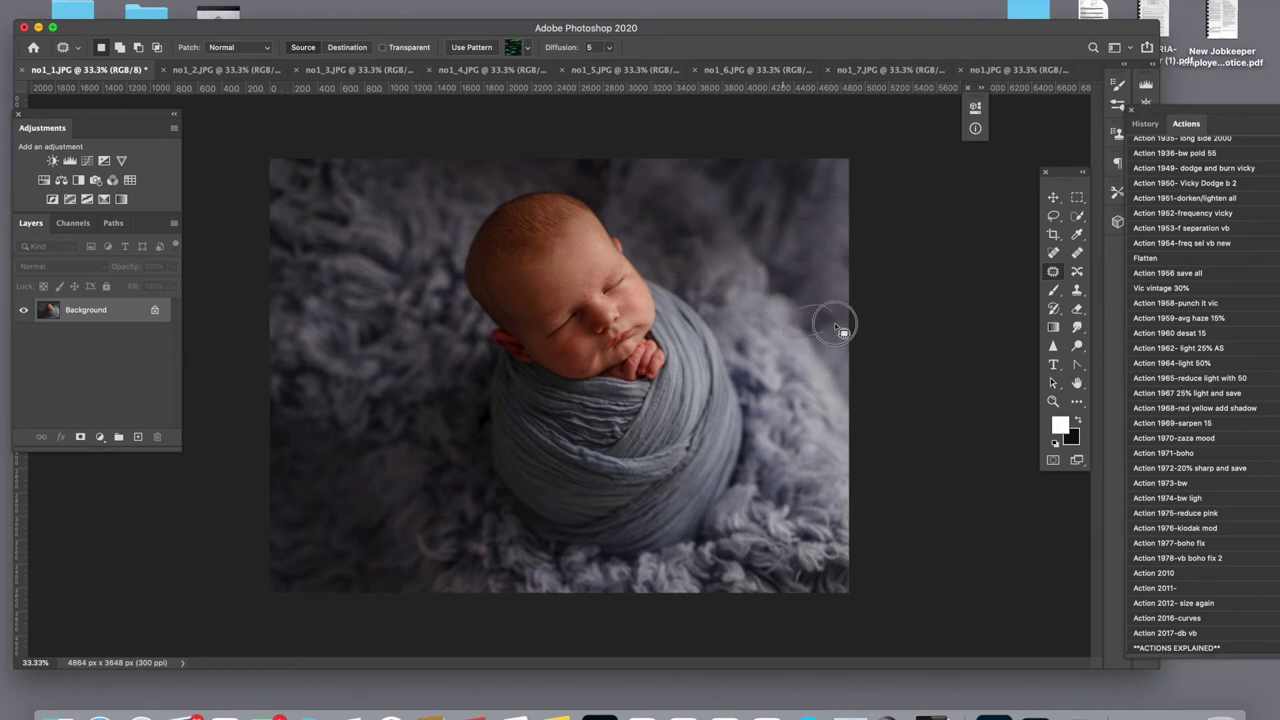
mouse_move(823, 337)
mouse_down()
mouse_move(843, 309)
mouse_move(795, 348)
mouse_up()
mouse_move(830, 397)
mouse_down()
mouse_move(851, 375)
mouse_move(819, 353)
mouse_move(820, 381)
mouse_move(835, 379)
mouse_move(827, 368)
mouse_move(808, 398)
mouse_up()
mouse_move(758, 300)
mouse_down()
mouse_move(774, 263)
mouse_move(803, 286)
mouse_move(797, 343)
mouse_up()
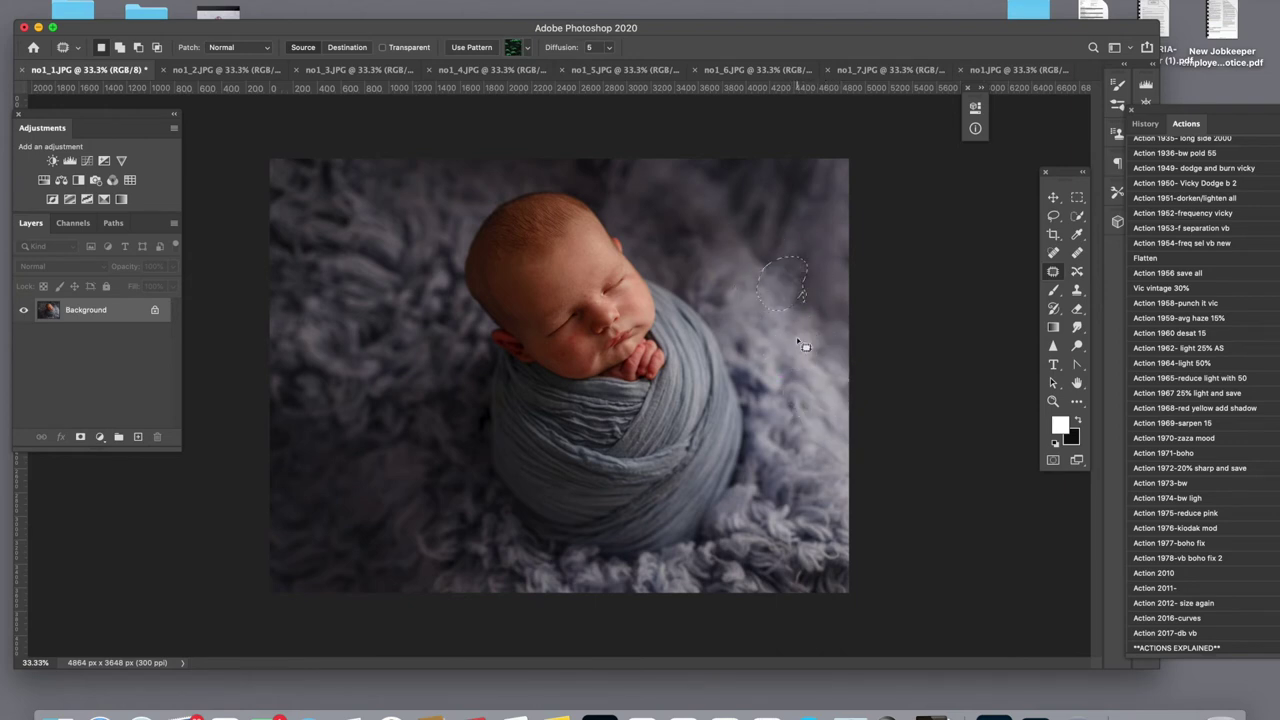
mouse_move(826, 269)
mouse_down()
mouse_move(791, 258)
mouse_move(813, 271)
mouse_move(803, 223)
mouse_up()
mouse_move(829, 286)
mouse_down()
mouse_move(838, 303)
mouse_move(815, 253)
mouse_move(833, 311)
mouse_up()
key(super+d)
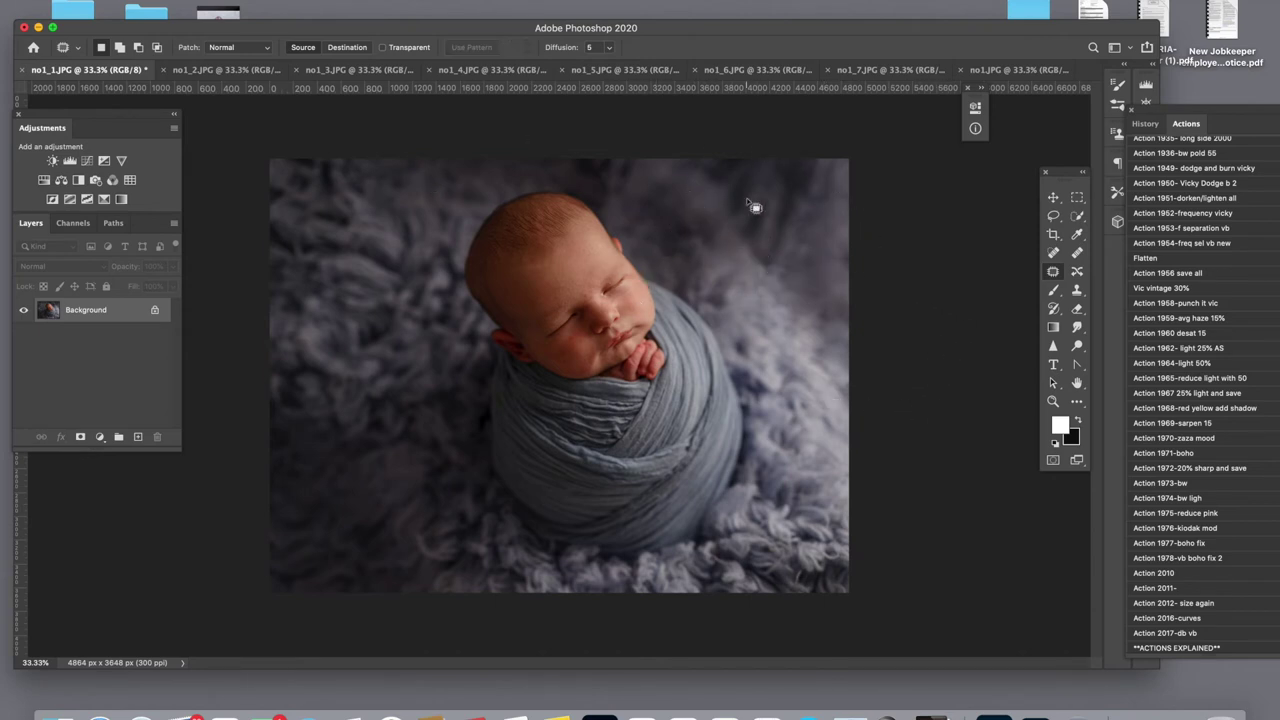
- Patch the uneven rug areas in the photo's upper-right background with matching texture
click(712, 161)
mouse_move(712, 161)
mouse_down()
mouse_move(714, 214)
mouse_move(729, 171)
mouse_move(712, 163)
mouse_up()
drag(753, 247, 814, 306)
mouse_move(740, 218)
mouse_down()
mouse_move(732, 253)
mouse_move(767, 273)
mouse_move(757, 226)
mouse_move(750, 244)
mouse_move(807, 289)
mouse_move(778, 356)
mouse_move(816, 284)
mouse_up()
mouse_move(790, 232)
mouse_down()
mouse_move(789, 283)
mouse_move(772, 262)
mouse_up()
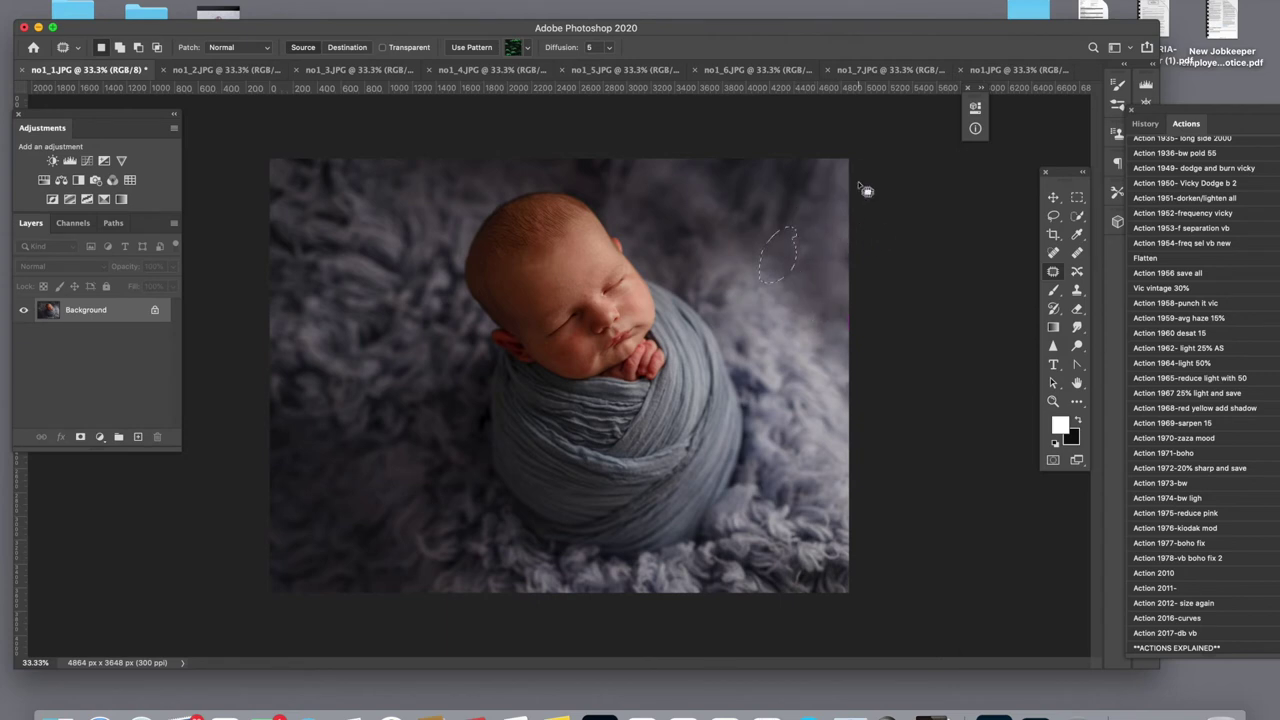
- Copy a piece of dark rug from the photo's upper-left corner to a new layer and place it over the upper-right background
mouse_move(330, 154)
mouse_down()
mouse_move(236, 200)
mouse_move(371, 188)
mouse_up()
key(super+j)
key(super+t)
drag(329, 200, 775, 204)
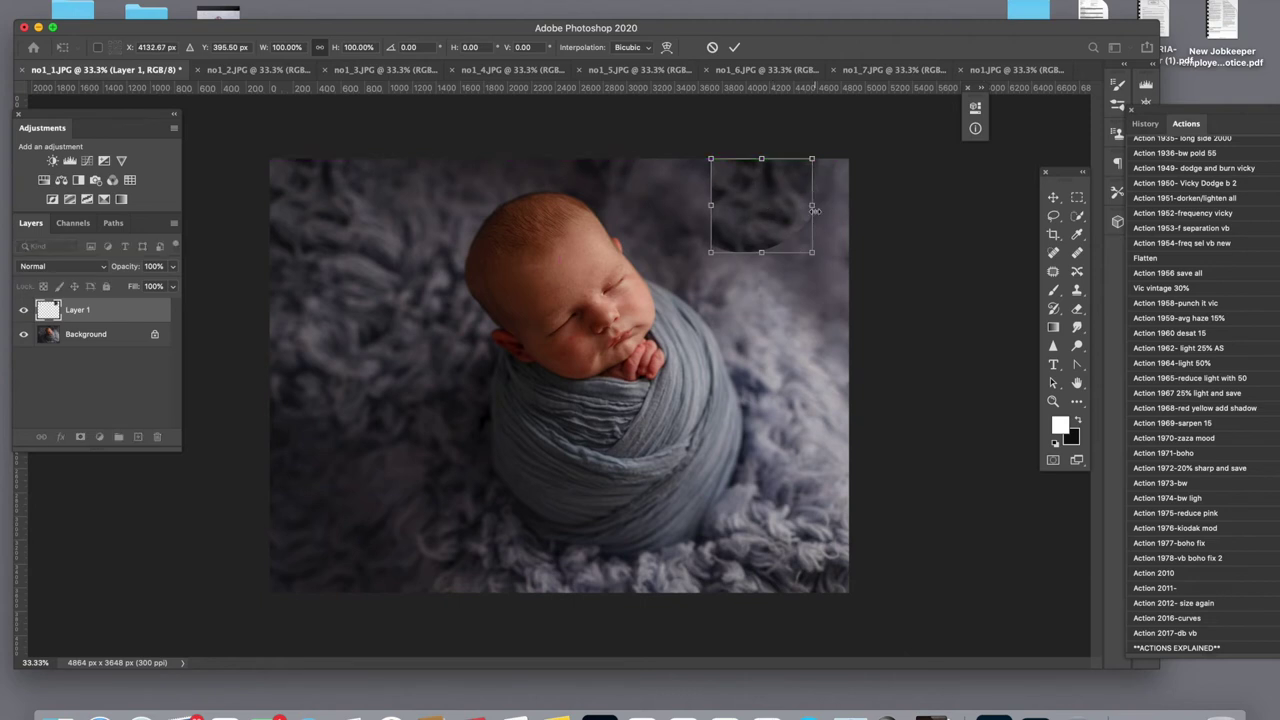
key(Return)
- Set the rug piece's opacity to 43% and blend its edges on a layer mask with a soft black brush reduced to size 400
click(175, 270)
drag(172, 286, 135, 288)
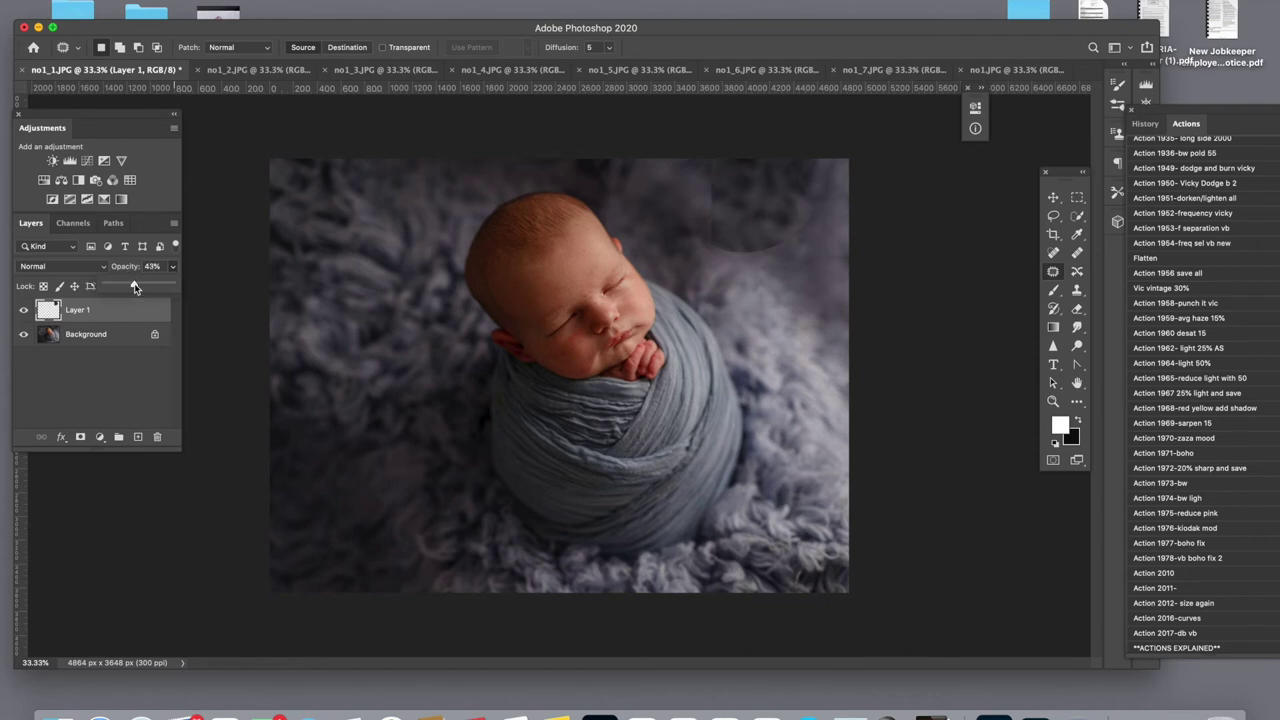
click(80, 437)
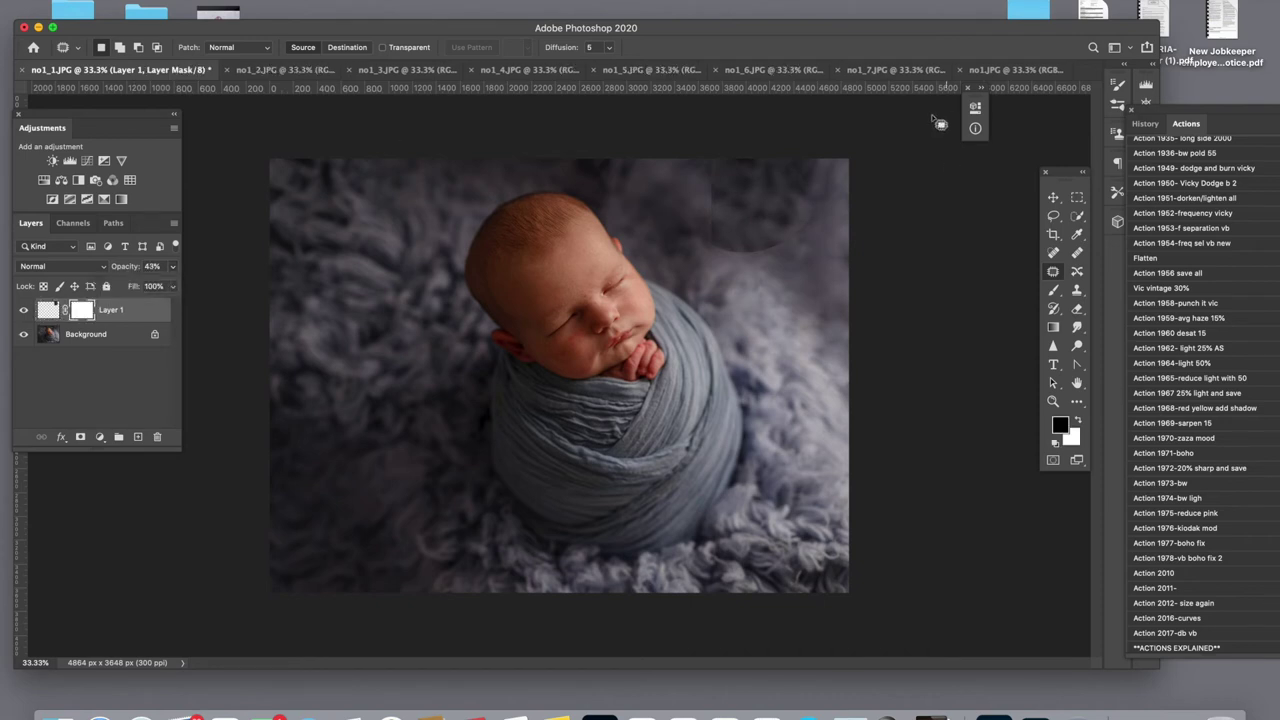
key(b)
key(x)
key(bracketleft)
key(bracketleft)
key(bracketleft)
key(bracketleft)
key(bracketleft)
key(bracketleft)
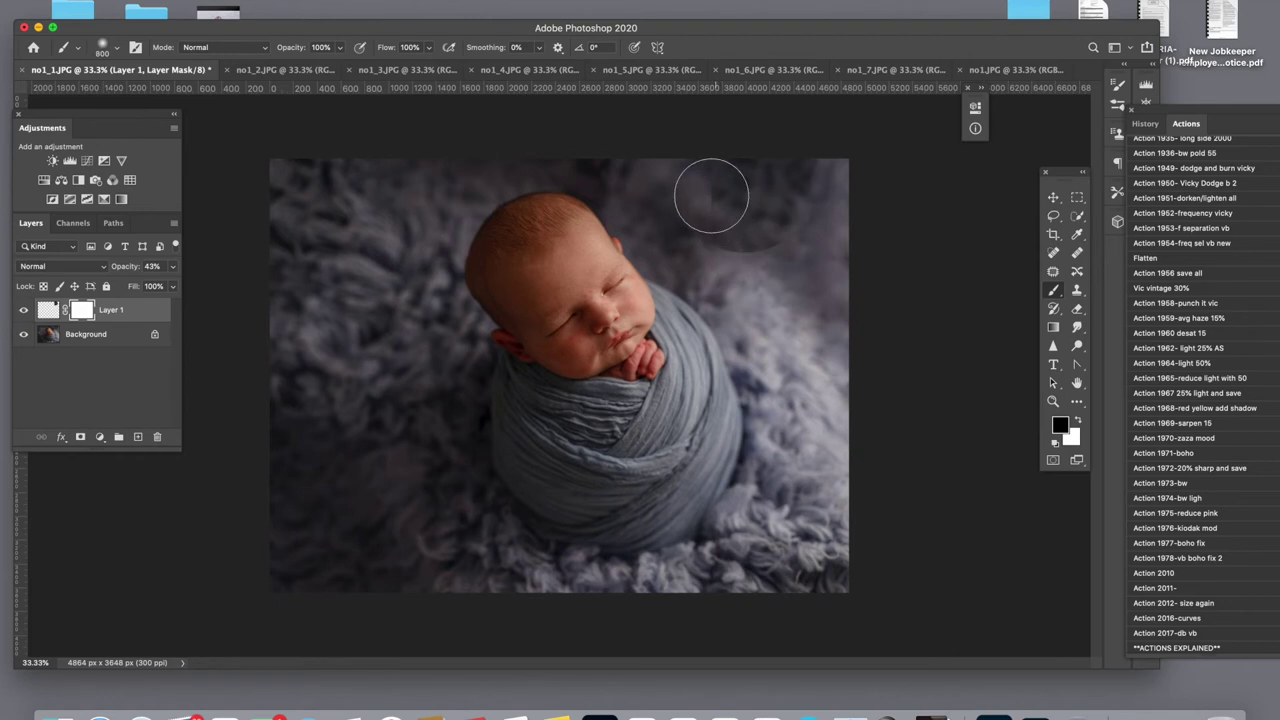
mouse_move(716, 189)
mouse_down()
mouse_move(714, 234)
mouse_move(780, 251)
mouse_move(817, 209)
mouse_move(812, 173)
mouse_move(829, 171)
mouse_up()
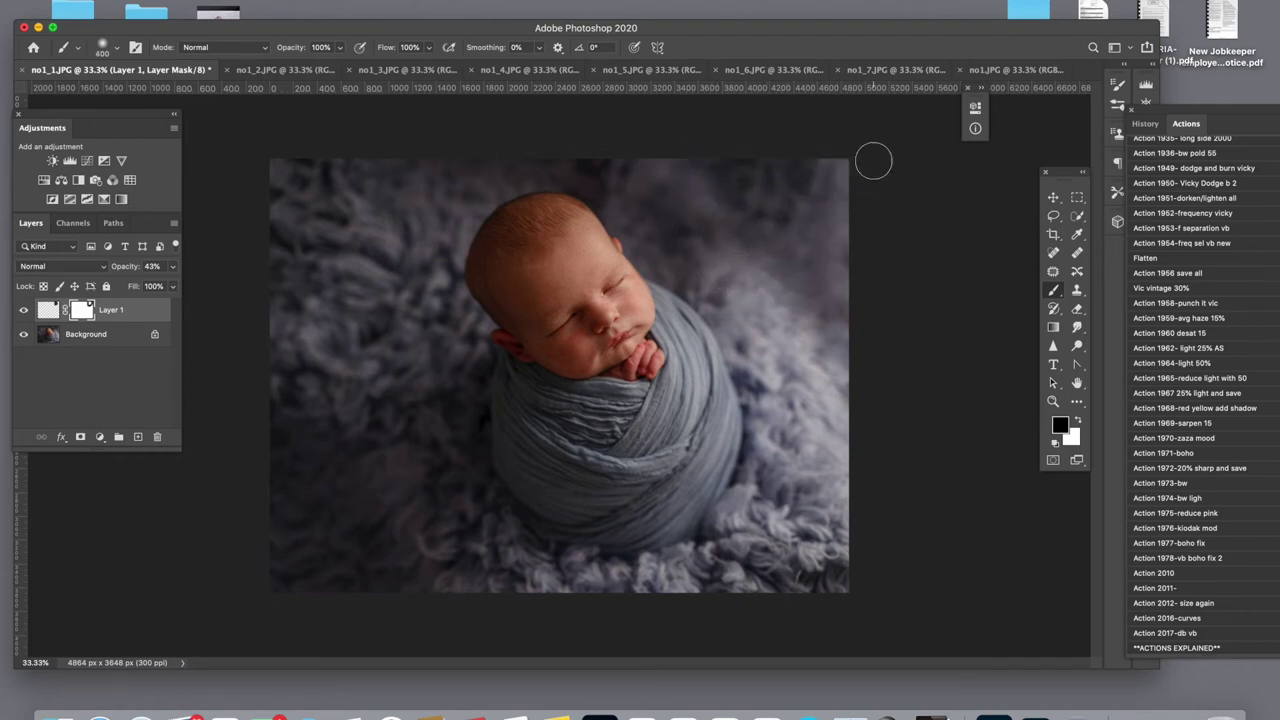
- Lower the rug piece's opacity further and merge the visible layers
click(172, 266)
drag(139, 288, 119, 288)
key(super+shift+e)
key(x)
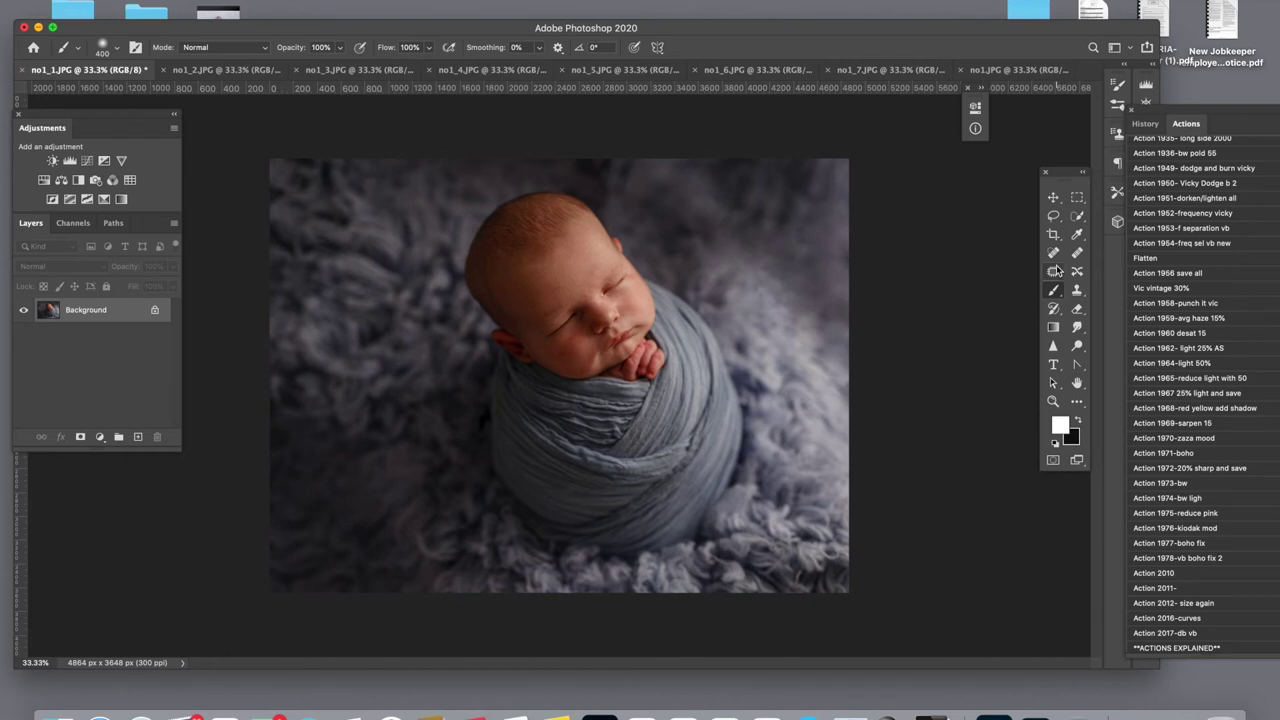
- Heal the dark mark on the rug beside the baby's head with the Spot Healing Brush
key(j)
mouse_move(694, 239)
mouse_down()
mouse_move(680, 232)
mouse_move(701, 234)
mouse_up()
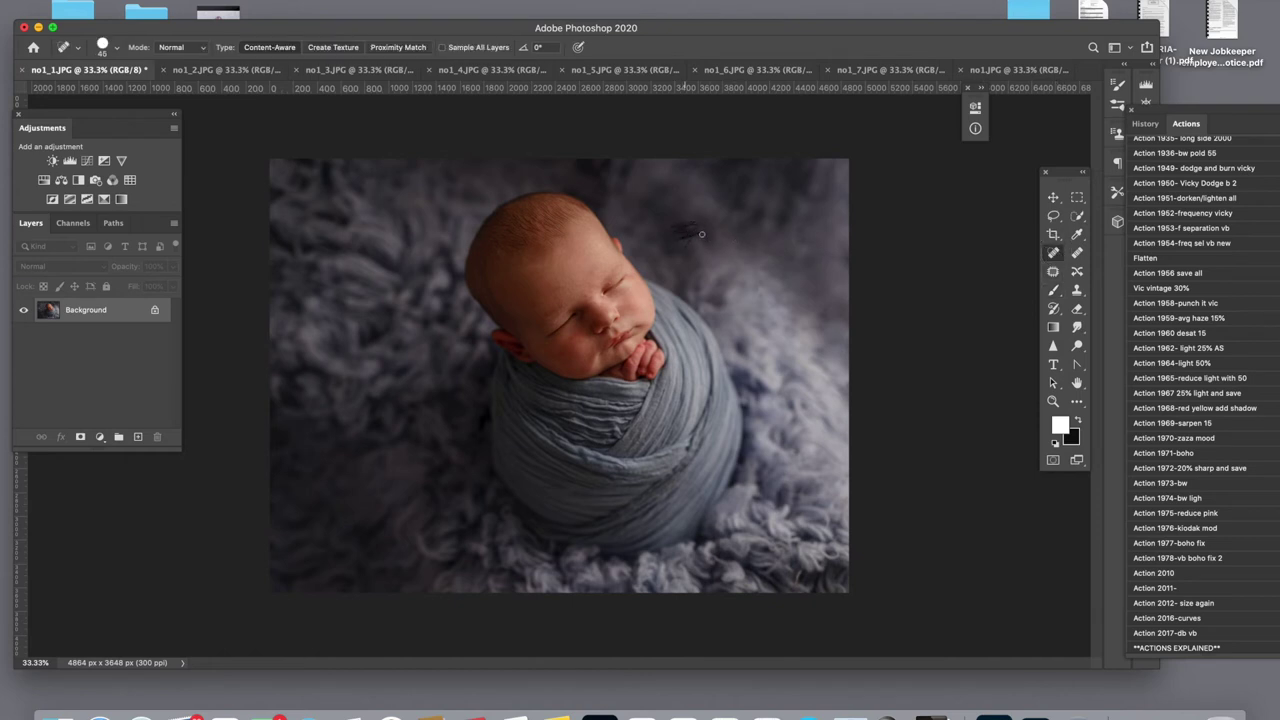
key(bracketright)
key(bracketright)
- Crop the photo slightly tighter with a clockwise rotation, keeping the original ratio and filling the empty corners with Content-Aware
key(c)
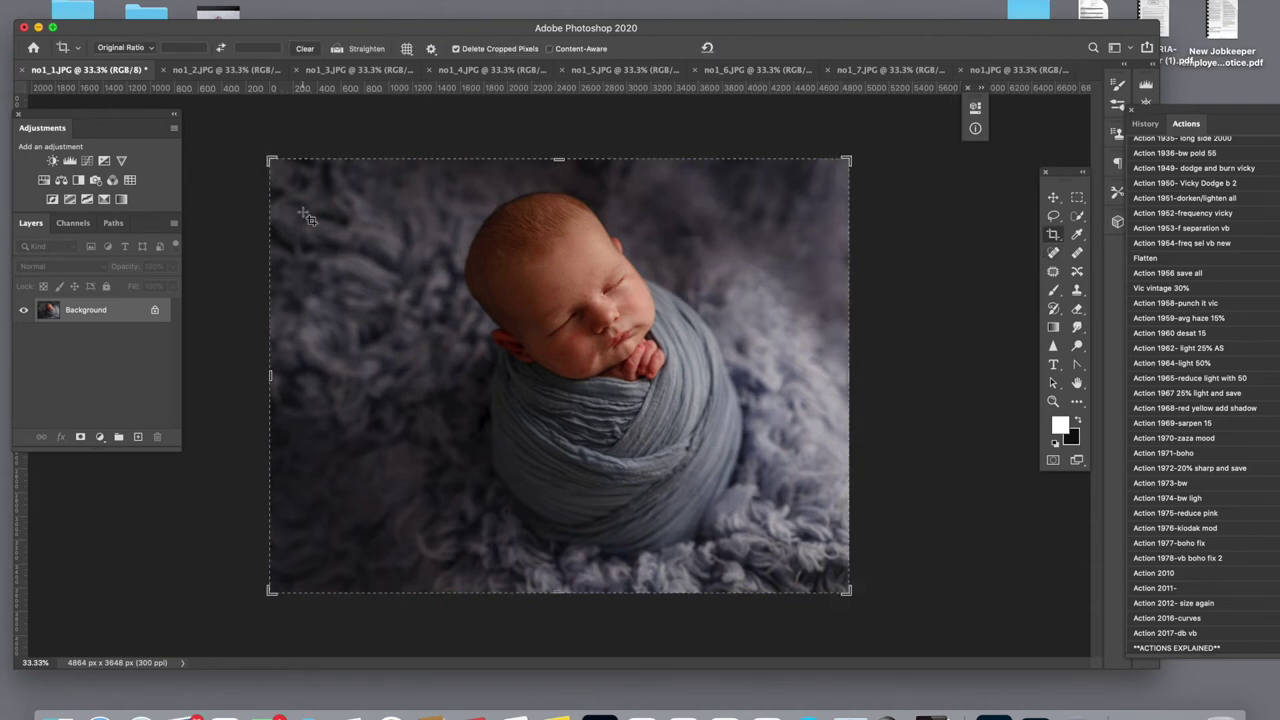
drag(271, 159, 286, 172)
mouse_move(835, 172)
mouse_down()
mouse_move(868, 150)
mouse_move(887, 197)
mouse_move(908, 180)
mouse_move(838, 166)
mouse_up()
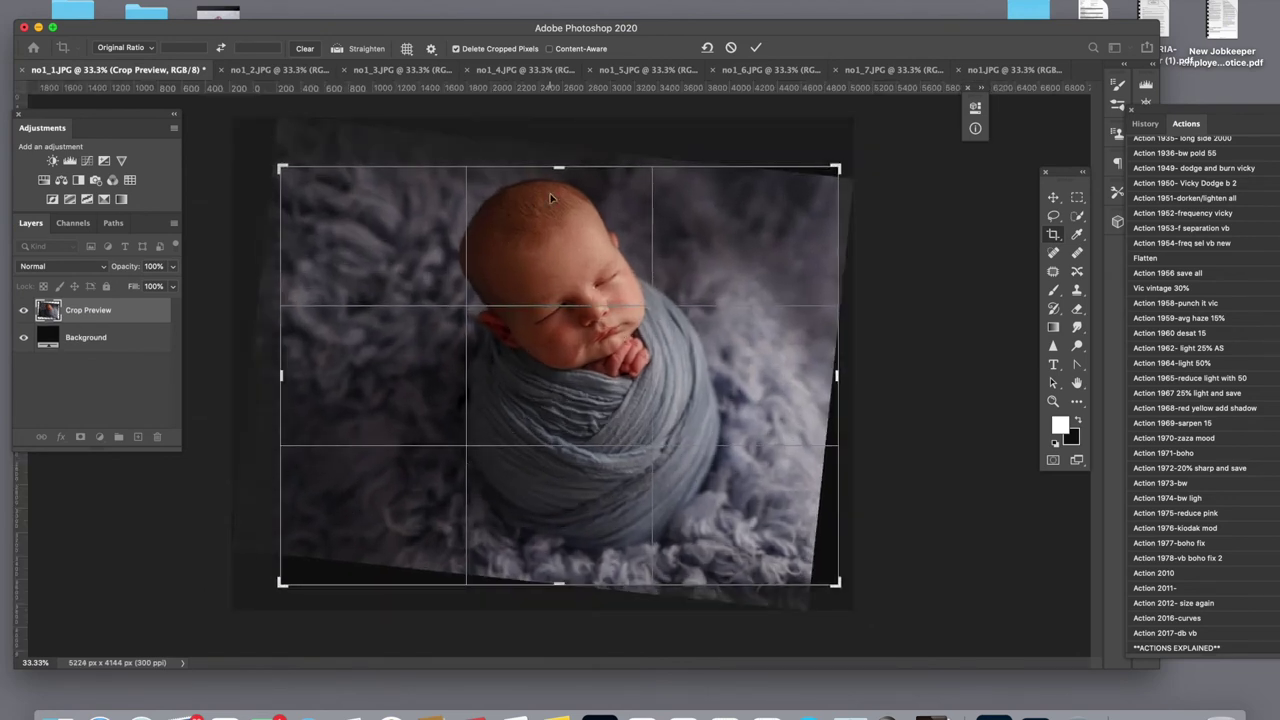
drag(832, 165, 843, 161)
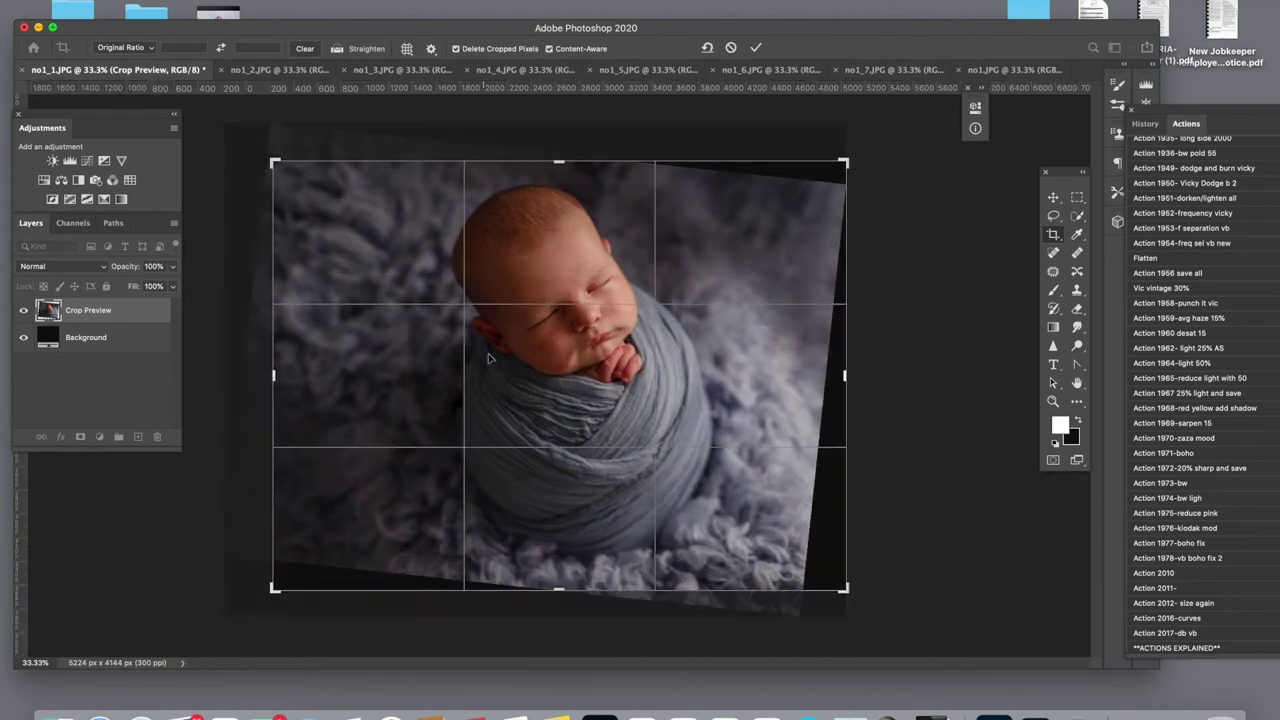
drag(275, 589, 283, 590)
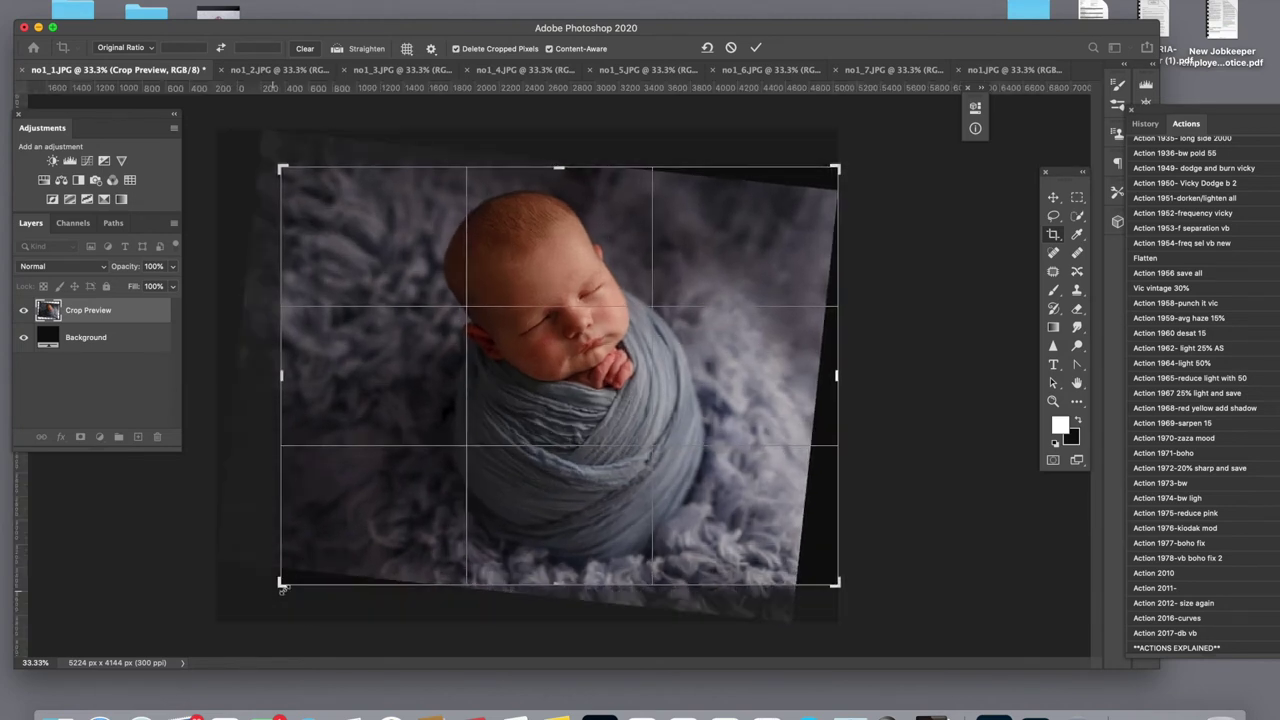
key(Return)
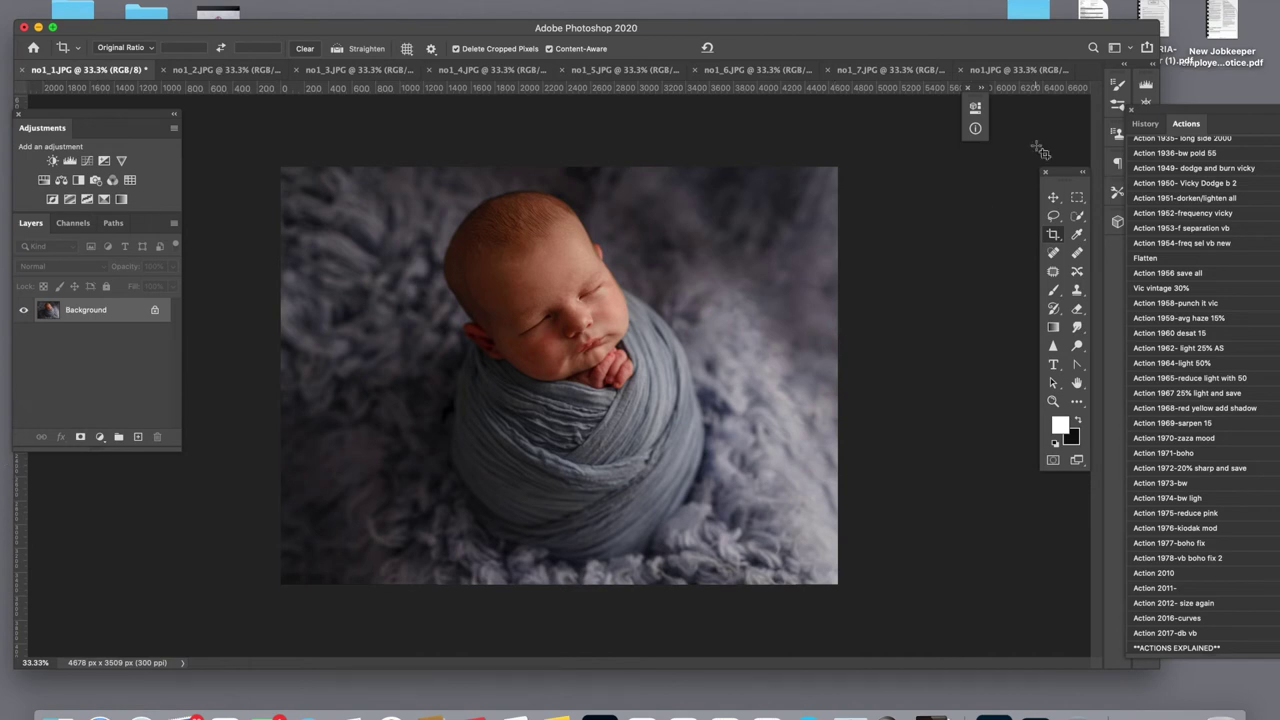
- Compare the original no1_1.JPG history state with the edited Snapshot 1, keep the edited version, and return to the action list
click(1147, 124)
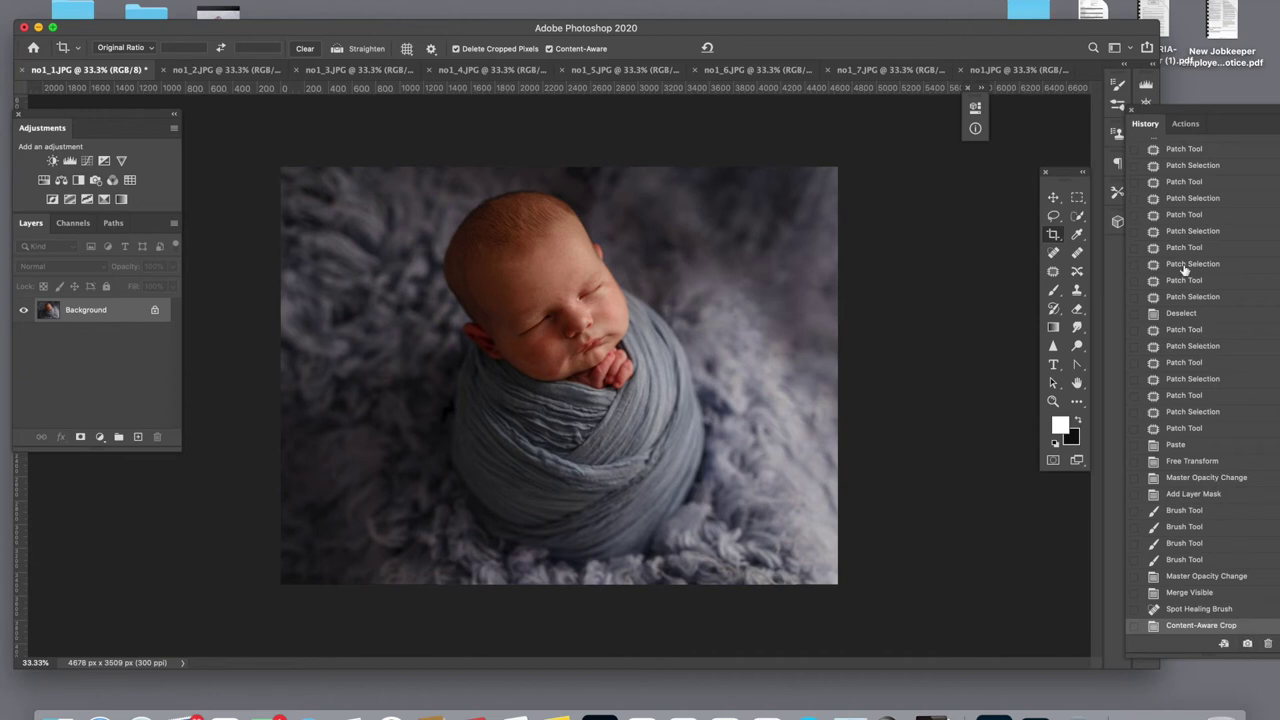
scroll(1184, 268, up, 4)
click(1182, 147)
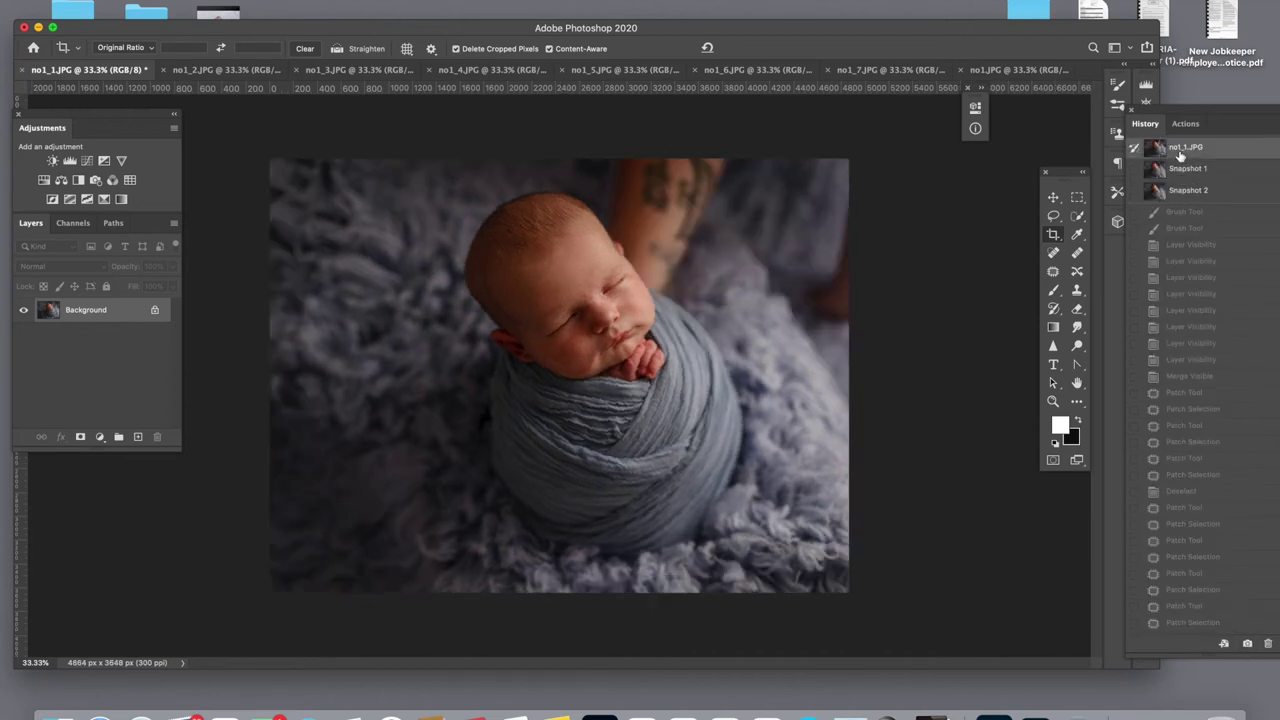
click(1180, 168)
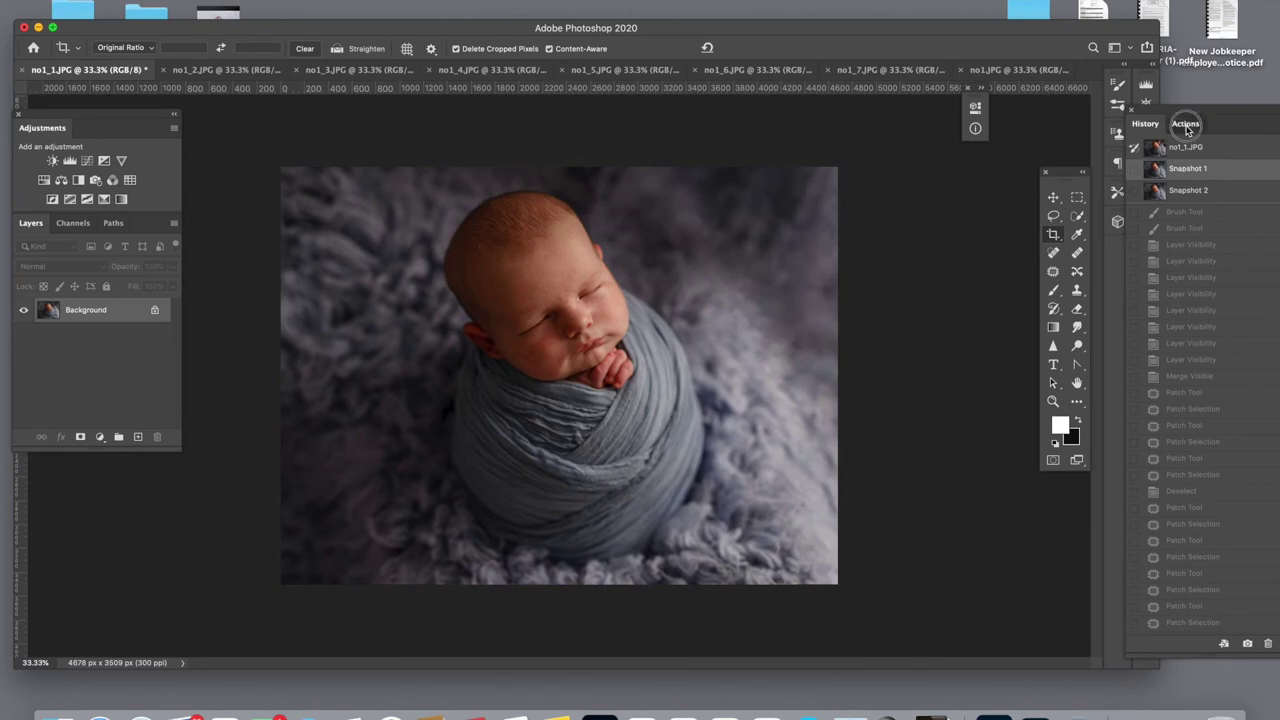
click(1185, 123)
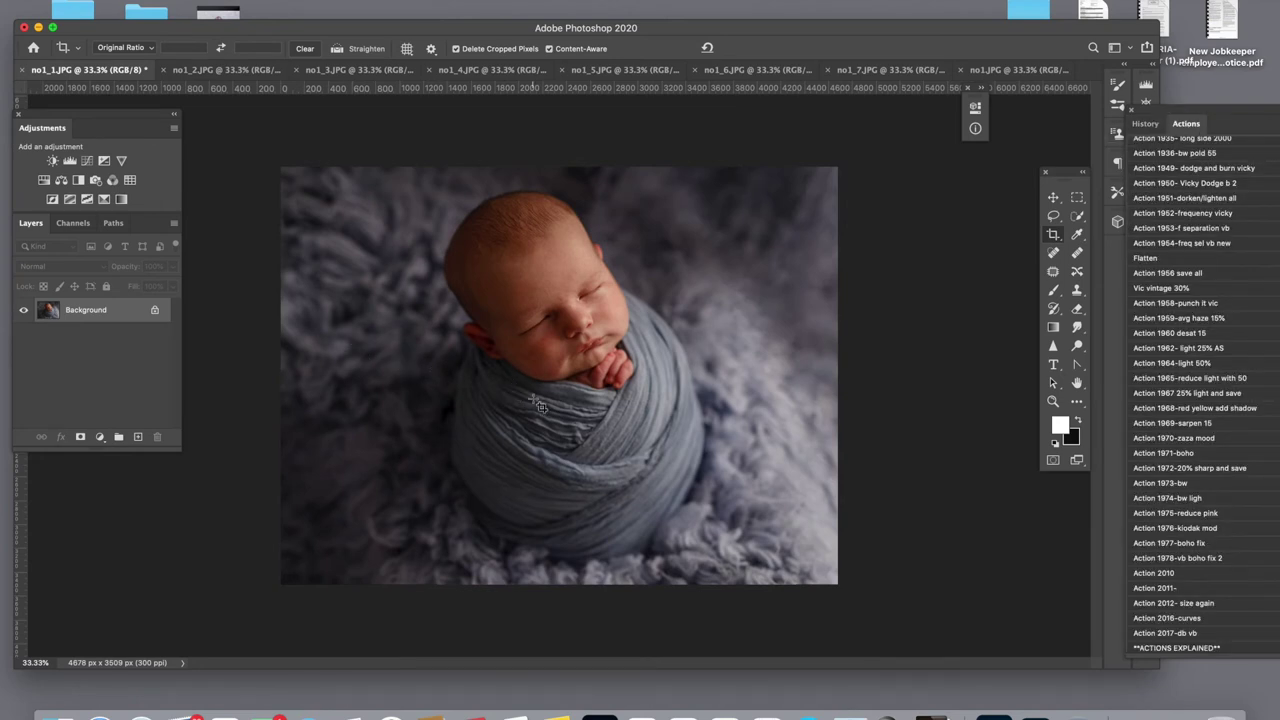
- Duplicate the background layer and reshape the lower part of the wrap in Liquify with the brush size at 1300
key(super+j)
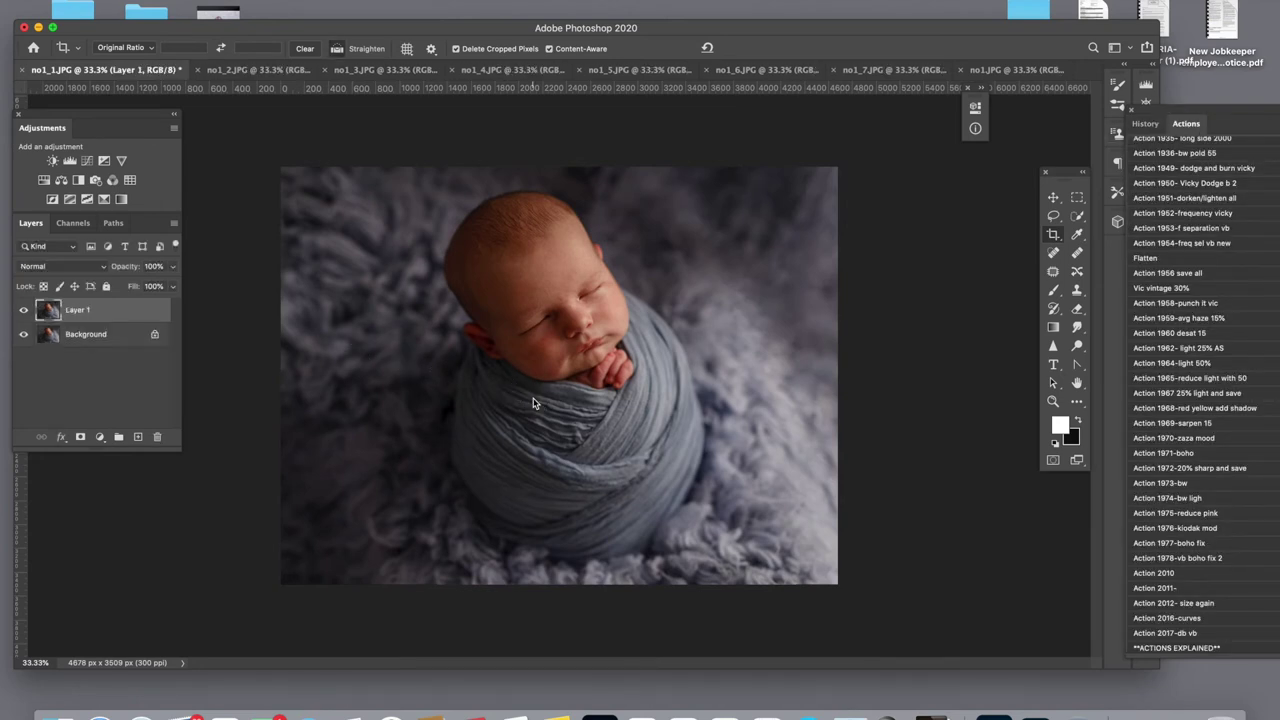
key(super+shift+x)
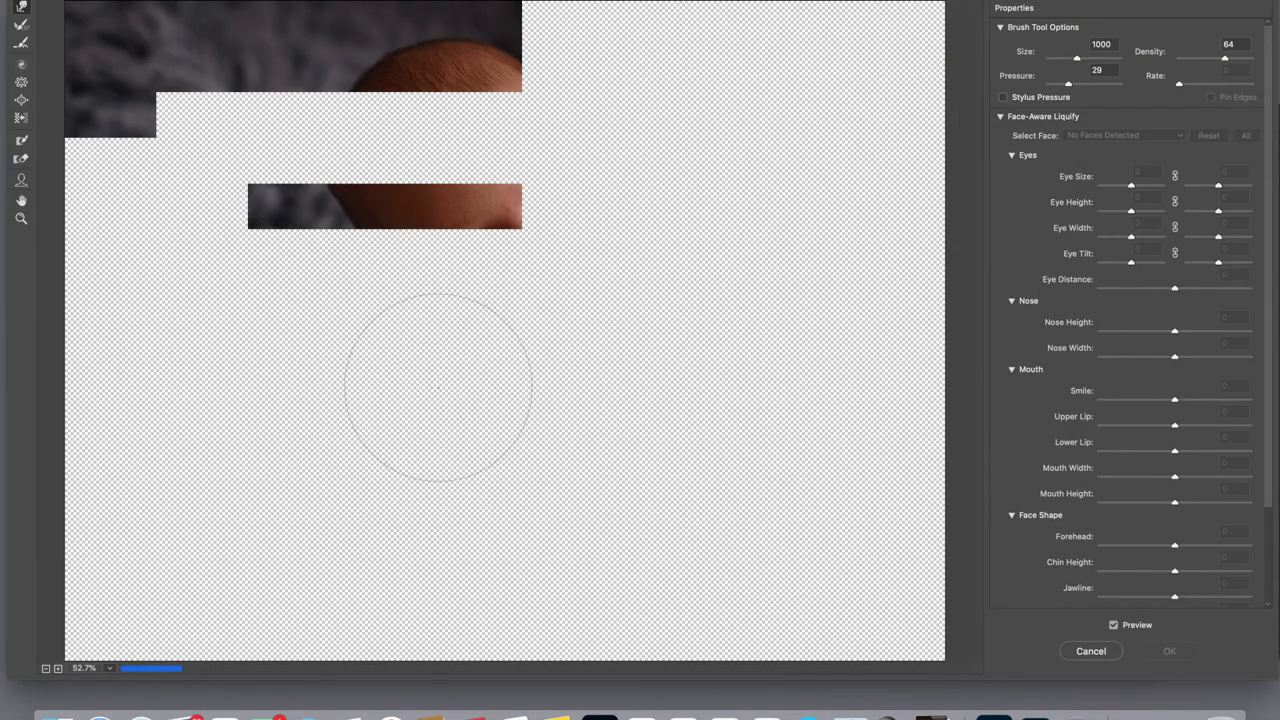
key(bracketright)
key(bracketright)
key(bracketleft)
key(bracketleft)
key(bracketleft)
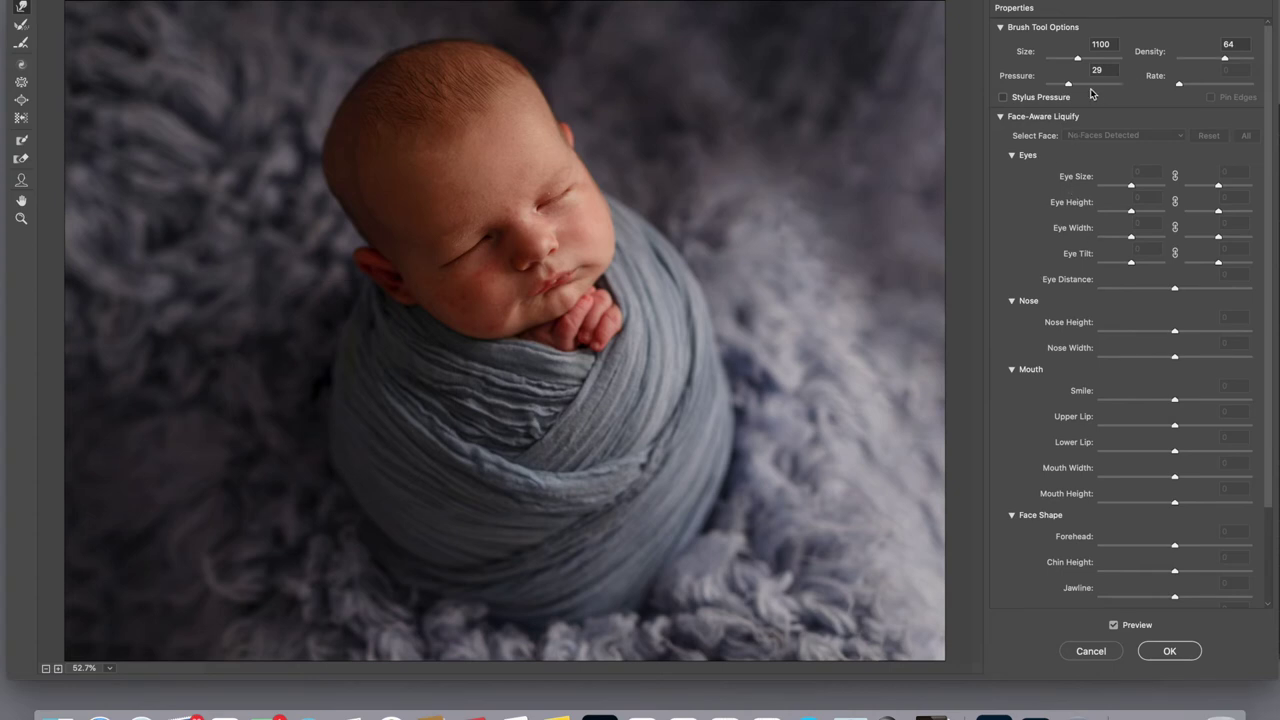
key(bracketleft)
key(bracketleft)
key(bracketleft)
key(bracketright)
key(bracketright)
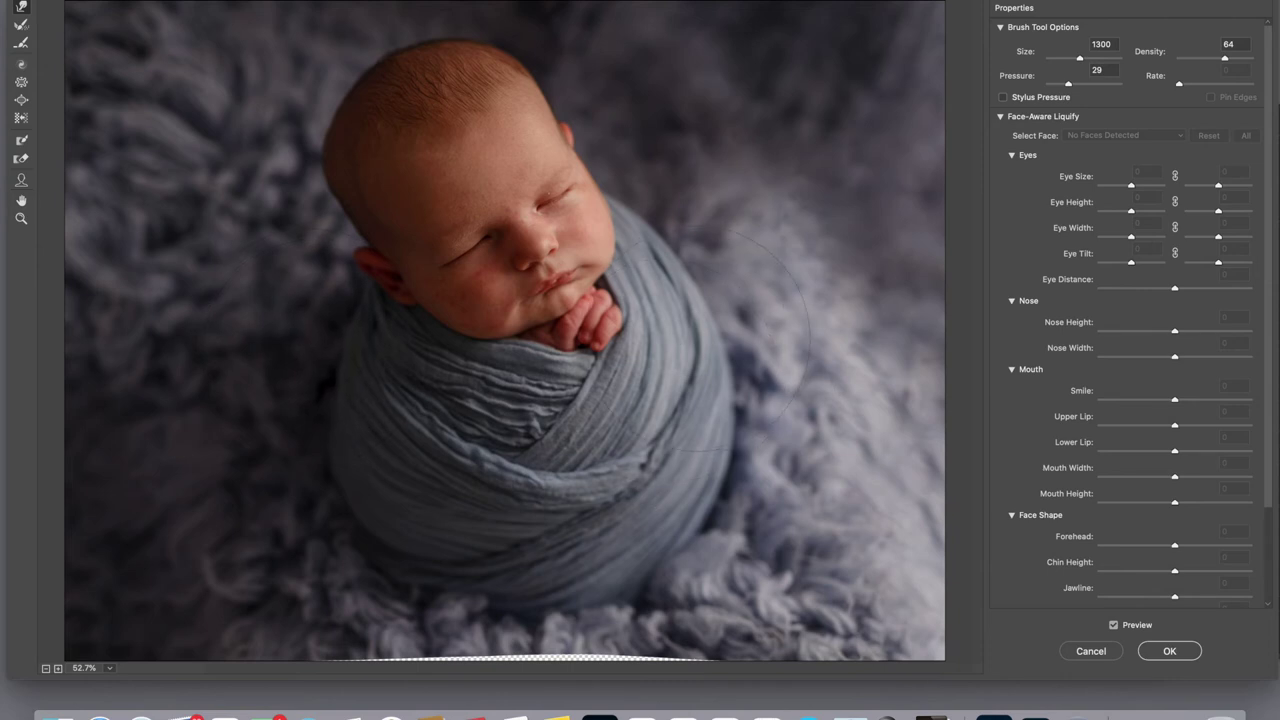
drag(688, 360, 676, 385)
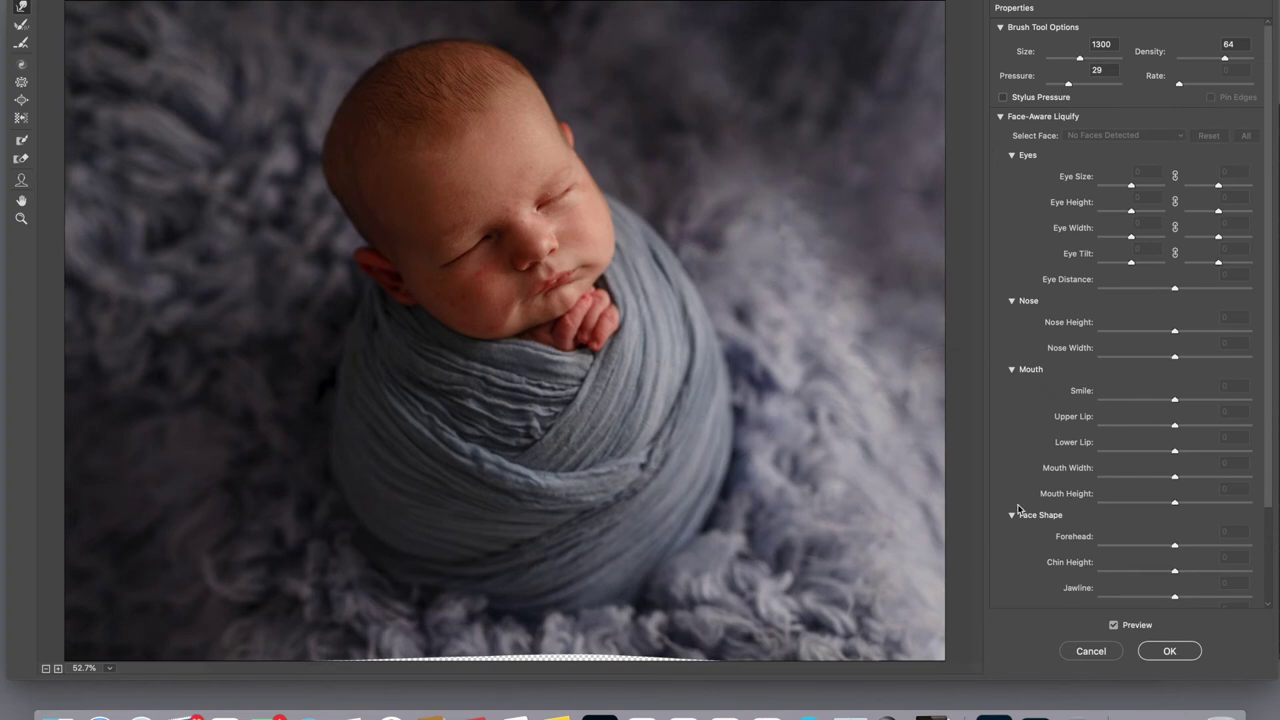
- Nudge the outline of the baby's head inward with the Liquify brush reduced to 900, and apply the Liquify changes
key(bracketleft)
key(bracketleft)
key(bracketleft)
key(bracketleft)
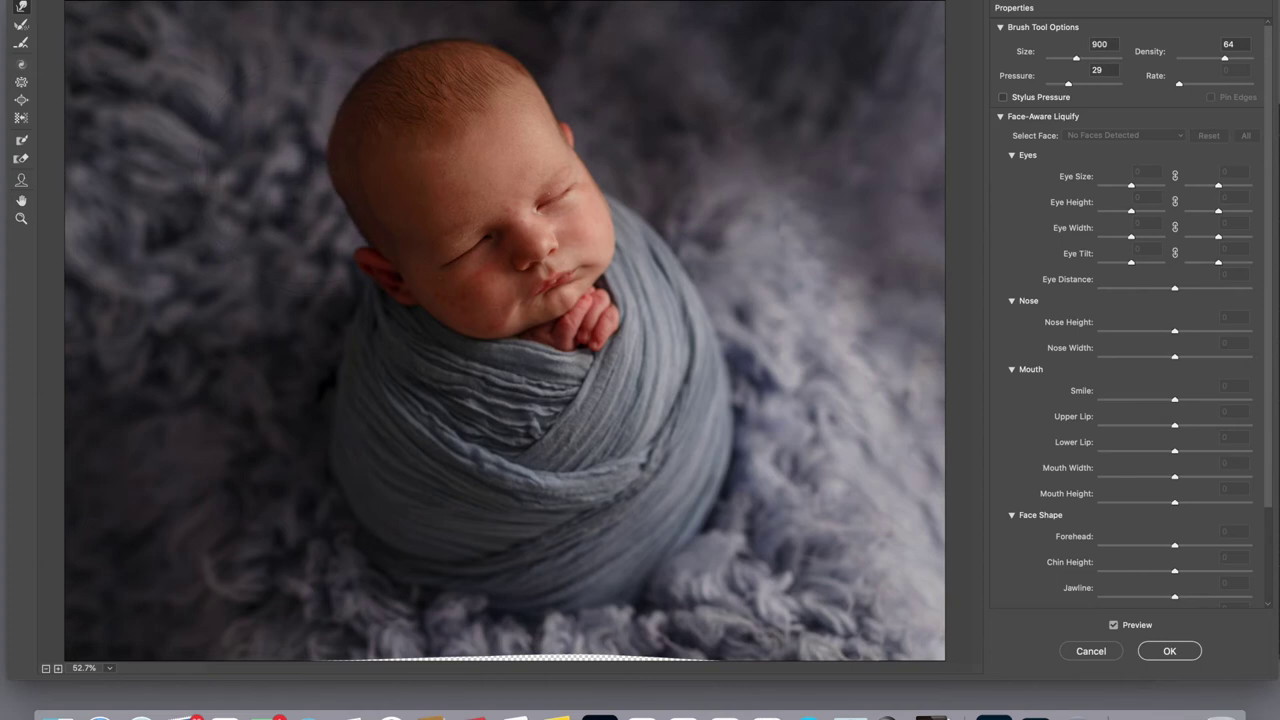
key(bracketright)
key(bracketright)
key(bracketright)
click(1172, 650)
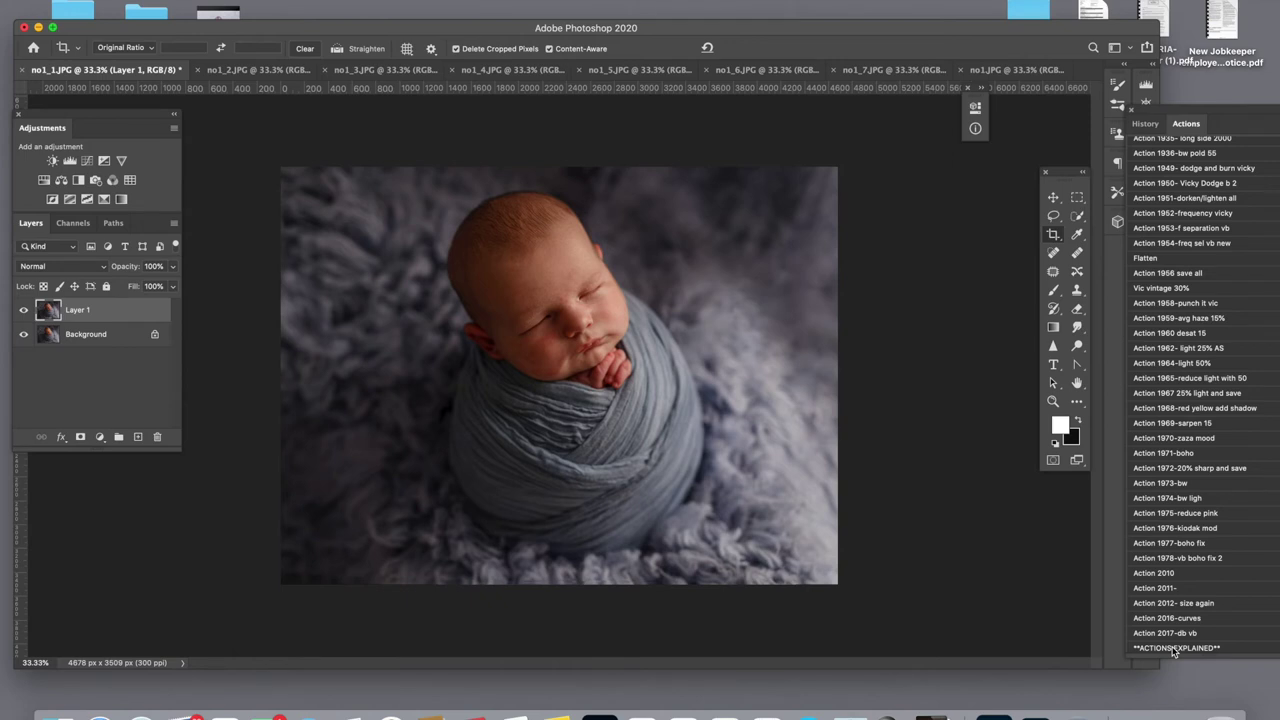
- Run the Beauty blender action and reveal its effect over the baby's face by painting white in the group's mask with a smaller brush
scroll(1171, 229, down, 10)
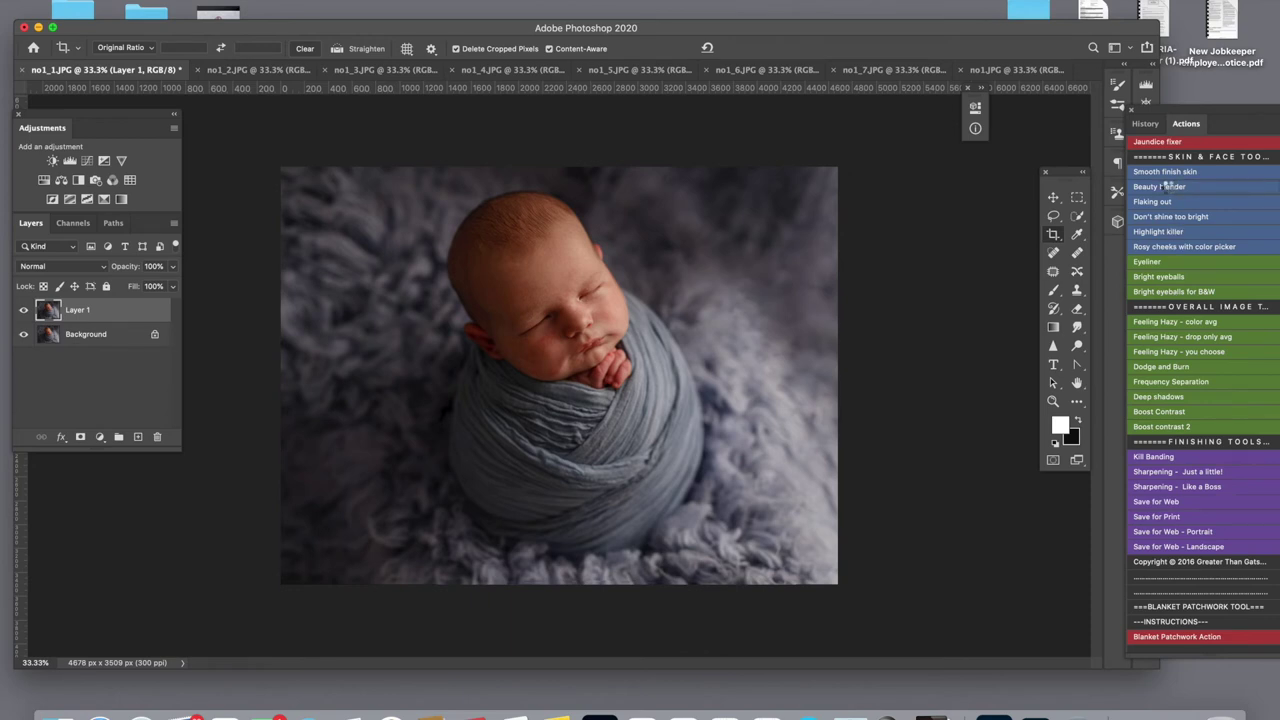
click(1167, 188)
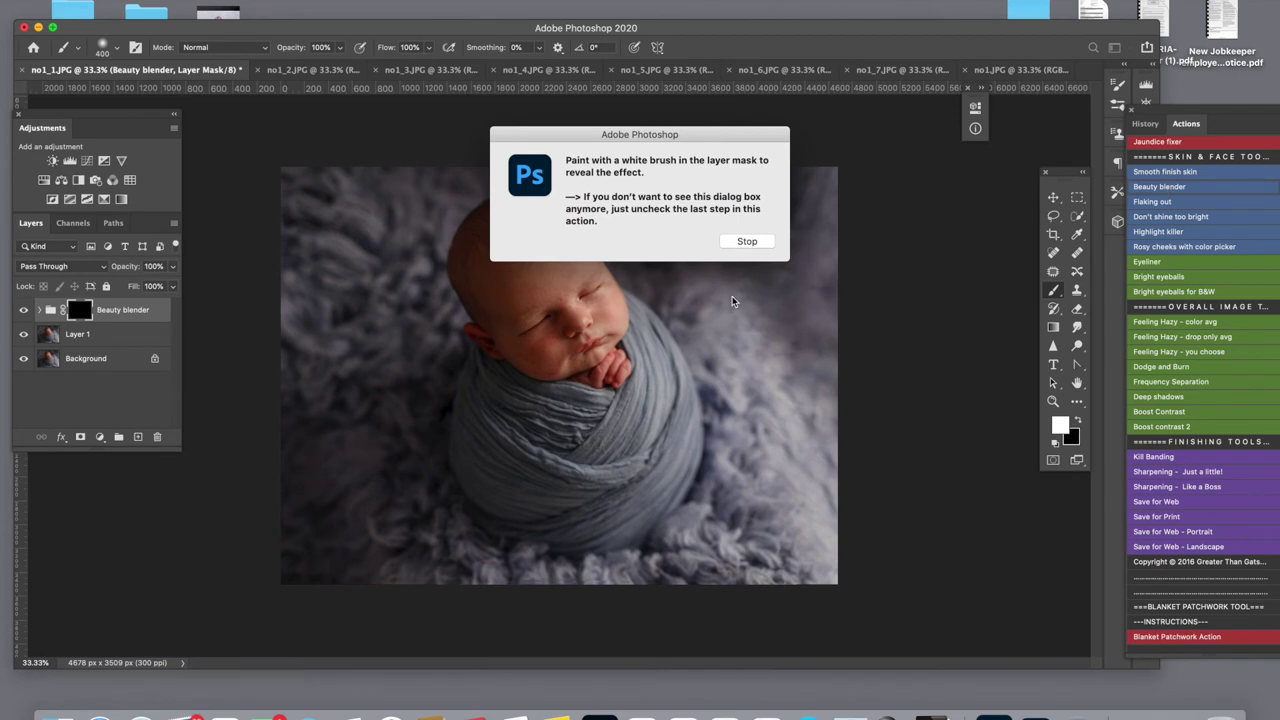
click(748, 242)
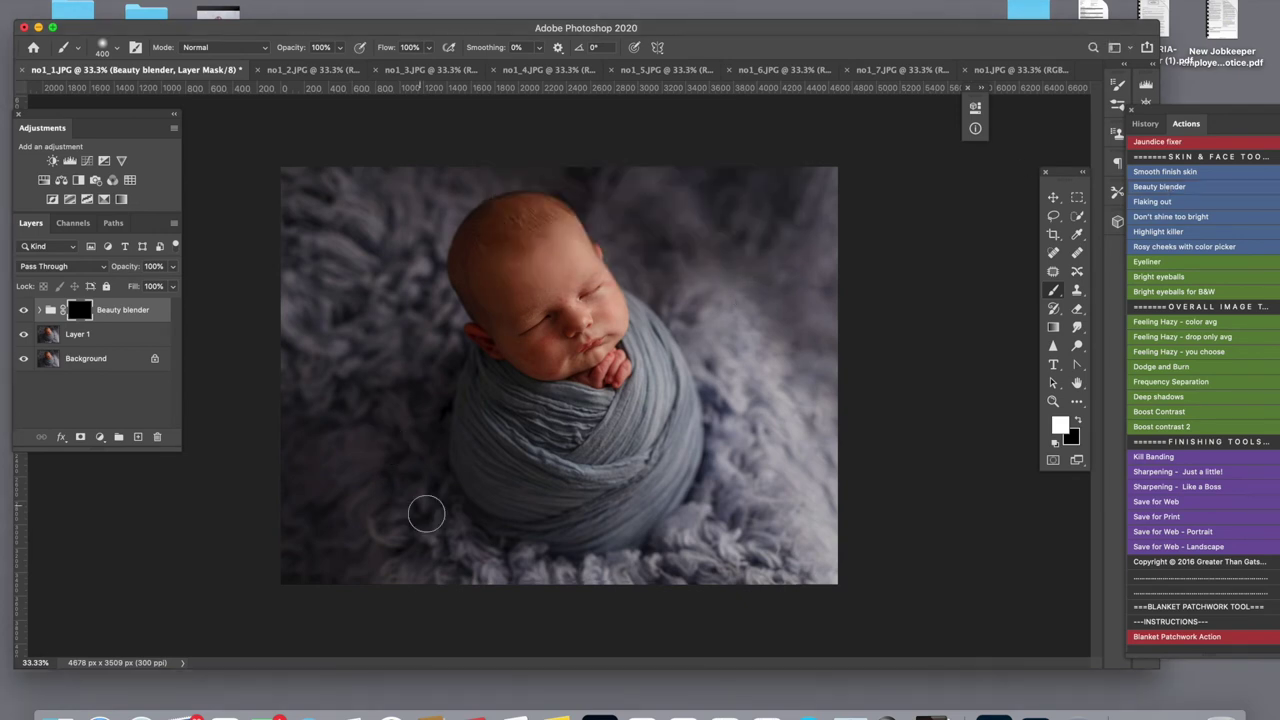
key(bracketleft)
key(bracketleft)
key(bracketleft)
mouse_move(572, 296)
mouse_down()
mouse_move(569, 245)
mouse_move(555, 278)
mouse_move(562, 328)
mouse_move(528, 349)
mouse_move(551, 364)
mouse_move(541, 370)
mouse_move(559, 355)
mouse_move(505, 339)
mouse_move(556, 361)
mouse_move(582, 354)
mouse_move(607, 318)
mouse_move(596, 311)
mouse_move(606, 291)
mouse_move(563, 307)
mouse_move(602, 323)
mouse_move(575, 343)
mouse_move(617, 330)
mouse_move(558, 374)
mouse_move(507, 326)
mouse_up()
key(bracketleft)
- Examine the blended skin on the face at 100%, comparing it with the Beauty blender group hidden and shown
key(z)
drag(574, 294, 613, 386)
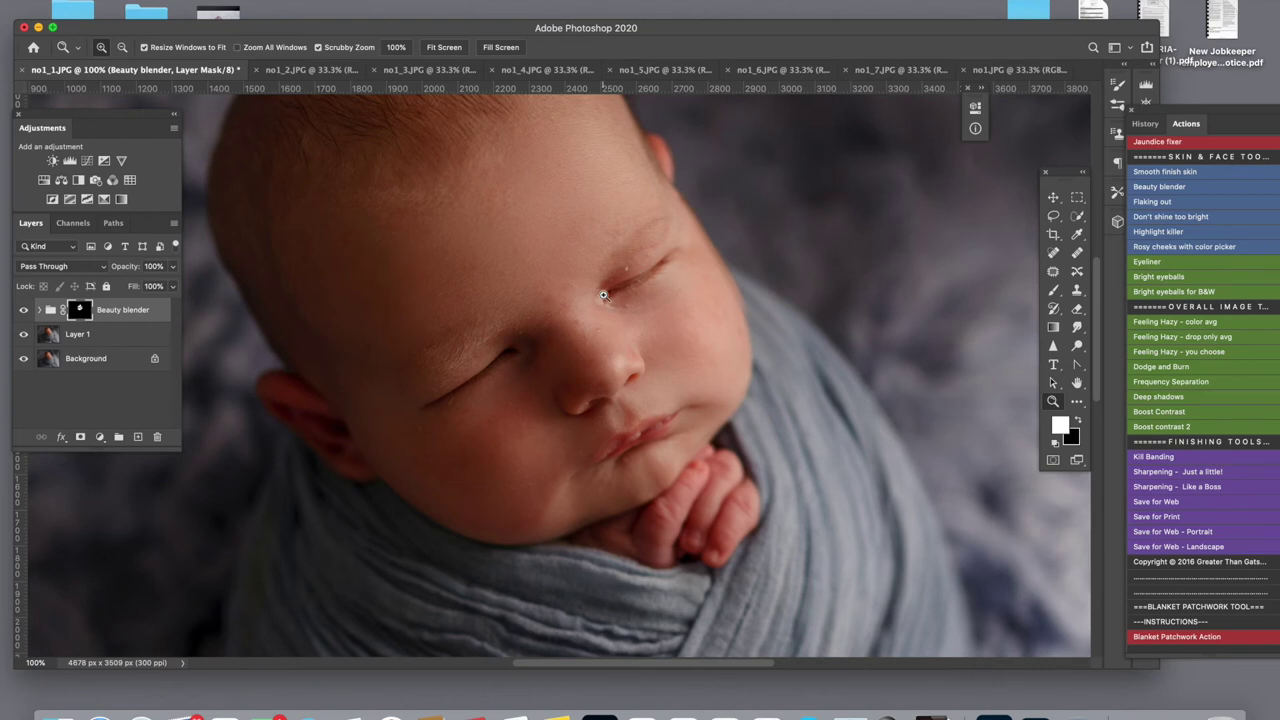
key(b)
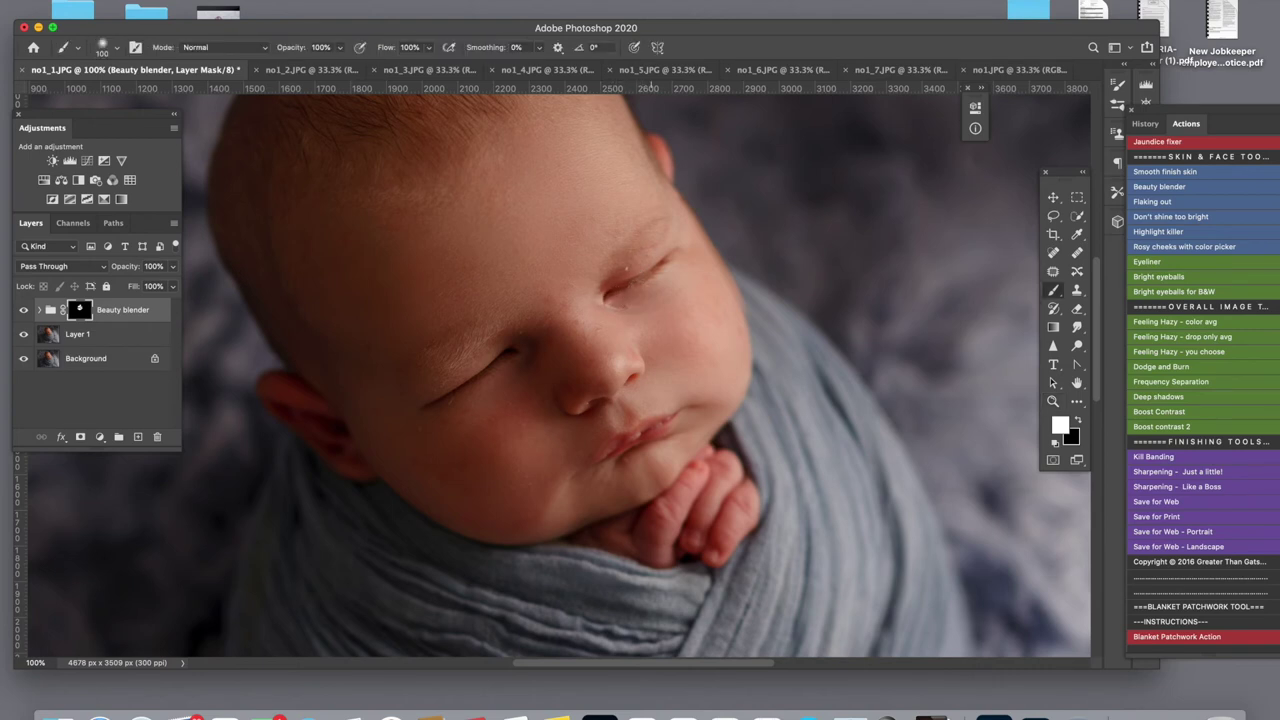
key(bracketleft)
key(bracketleft)
key(bracketleft)
click(23, 310)
click(23, 310)
click(23, 310)
click(23, 310)
- Set the Beauty blender group's opacity to 92%, compare the skin with and without it, and merge all visible layers
click(172, 266)
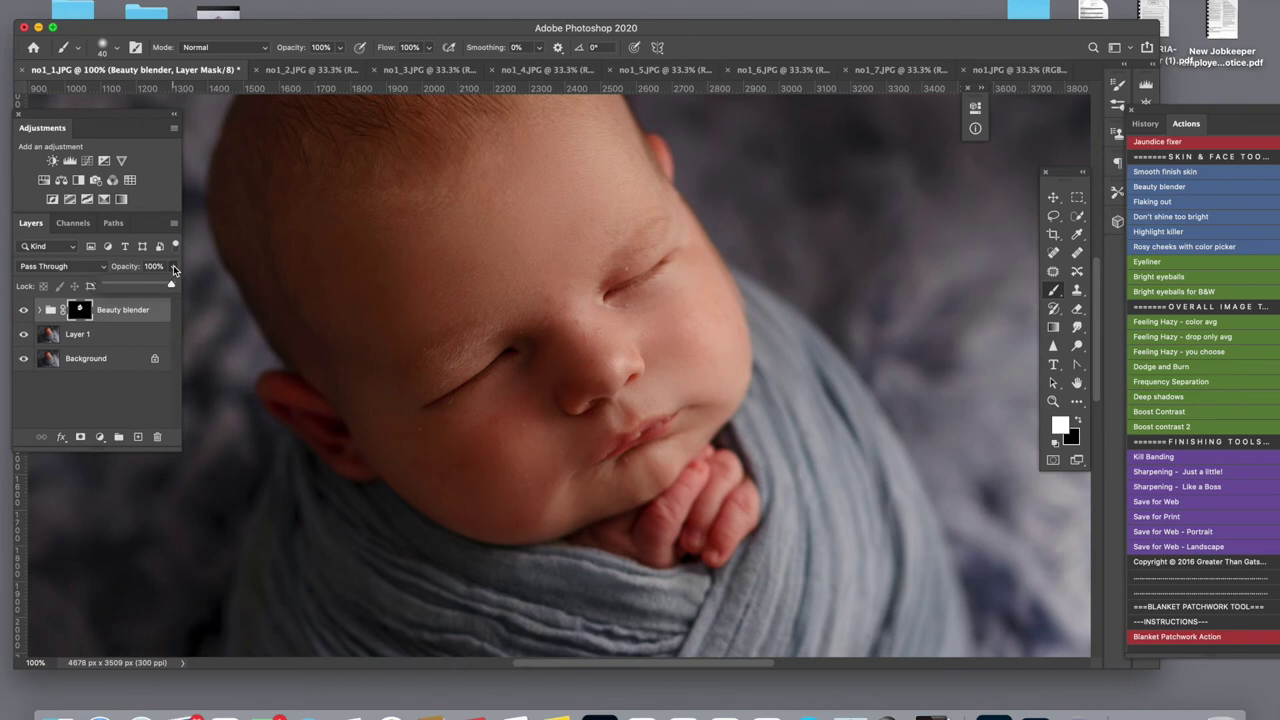
mouse_move(172, 286)
mouse_down()
mouse_move(155, 288)
mouse_move(167, 288)
mouse_up()
click(23, 311)
click(23, 311)
click(23, 311)
click(23, 311)
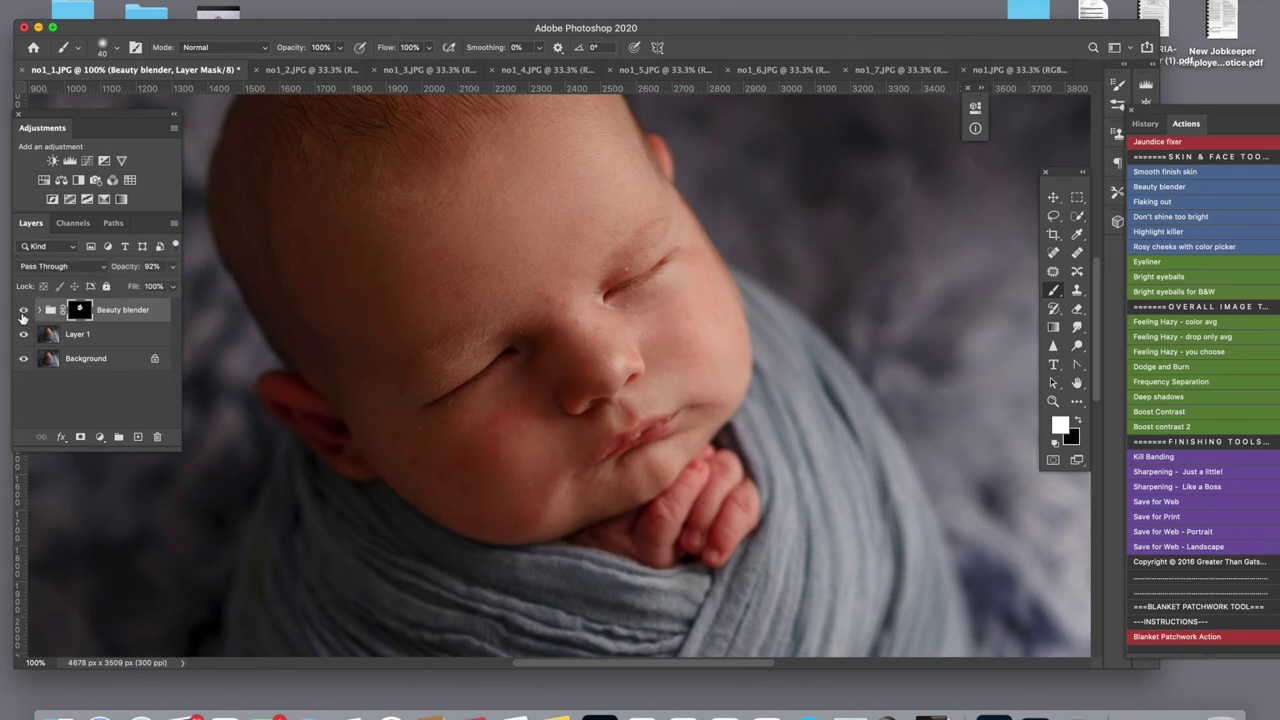
key(super+shift+e)
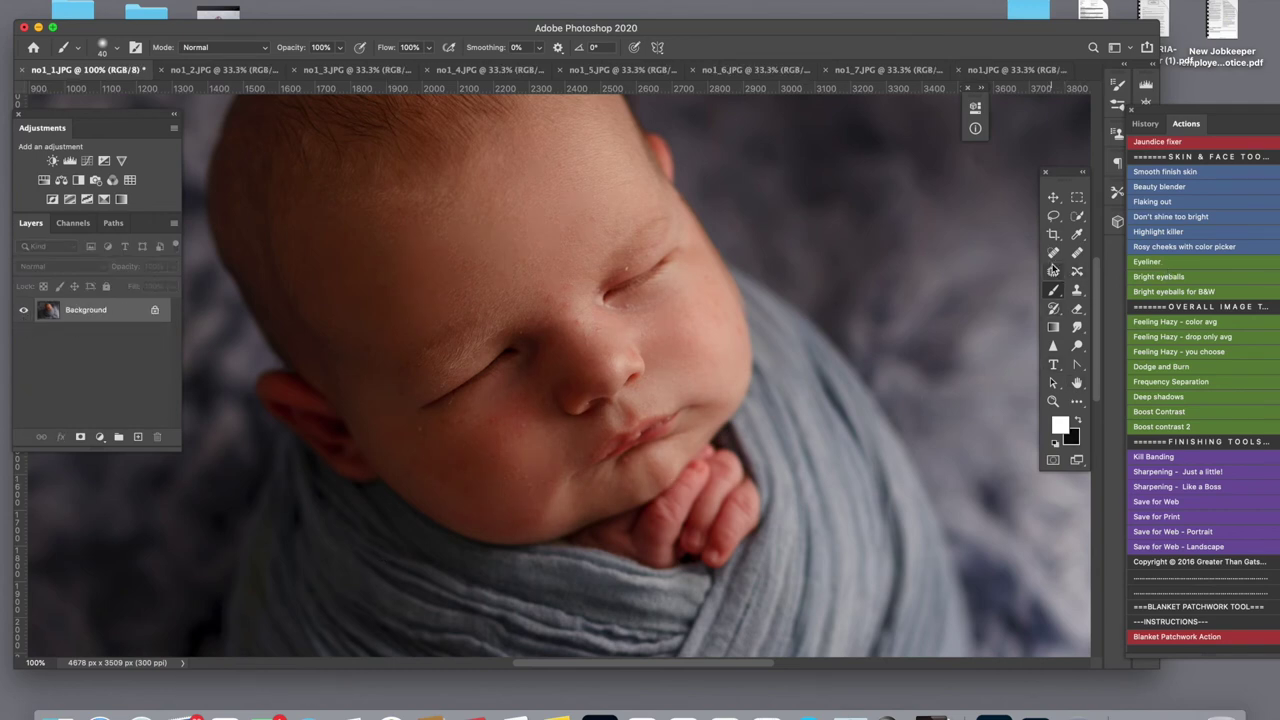
- Heal the small spots around the baby's closed eyelid and nose with the Content-Aware Spot Healing Brush
click(1054, 254)
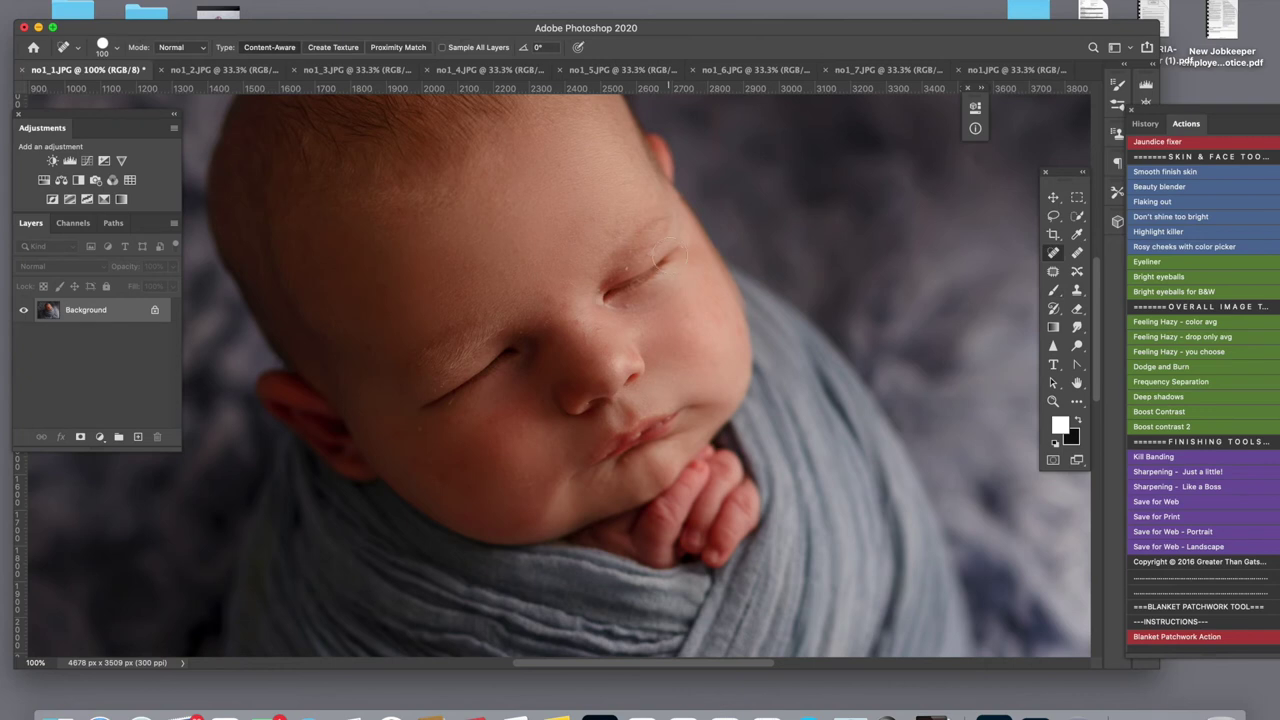
drag(629, 268, 624, 276)
click(631, 306)
drag(582, 338, 587, 338)
key(z)
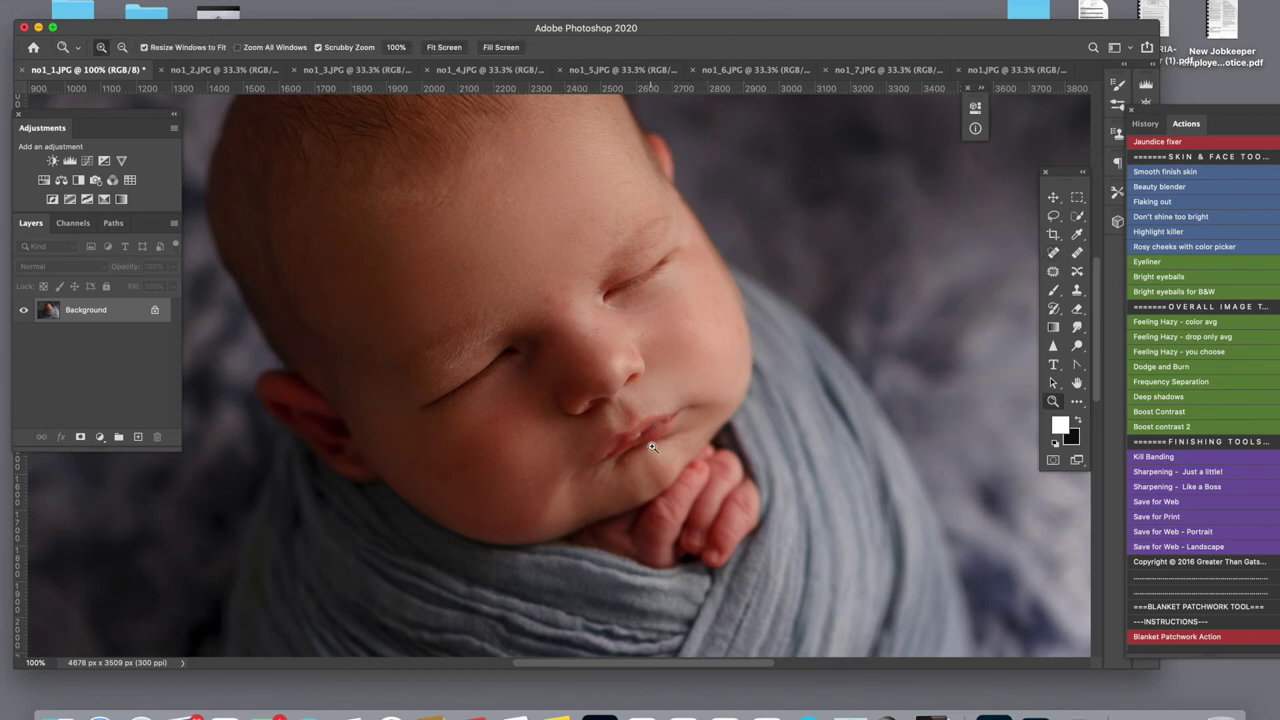
- Heal the remaining skin marks near the baby's mouth and nose with the Spot Healing Brush, checking the face at a wider view
click(1053, 252)
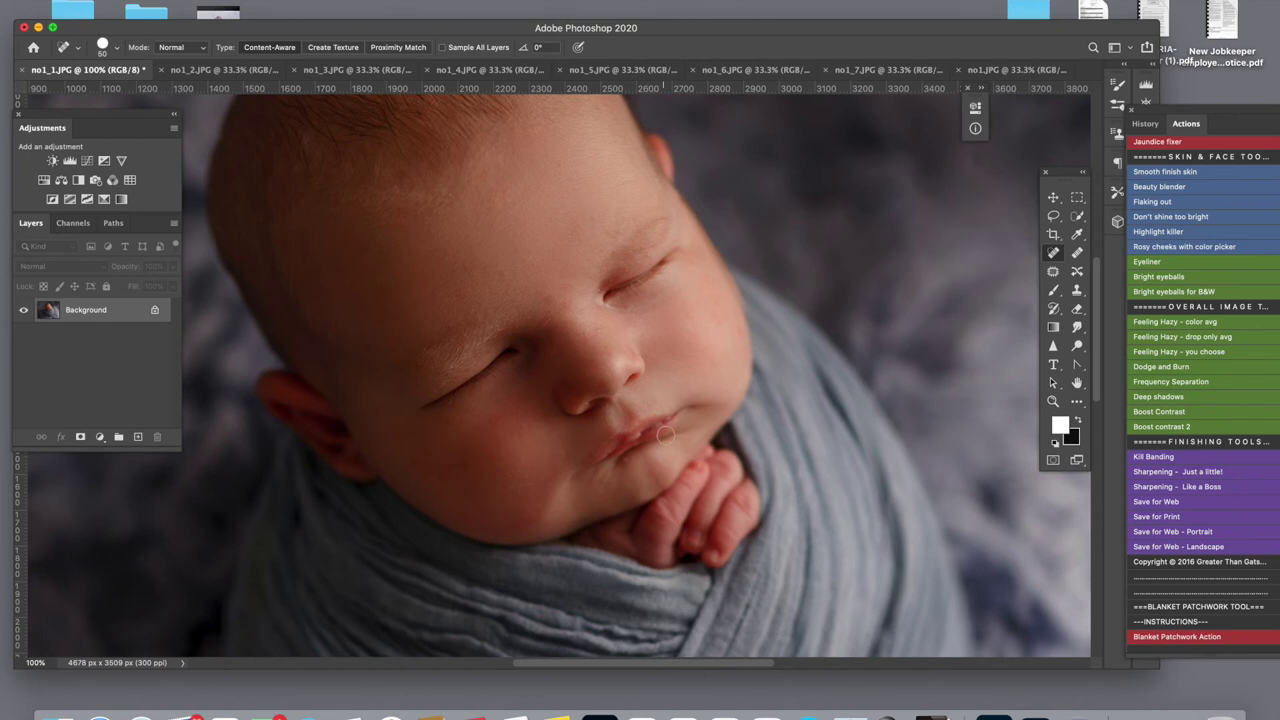
drag(623, 459, 625, 455)
key(z)
alt+click(615, 314)
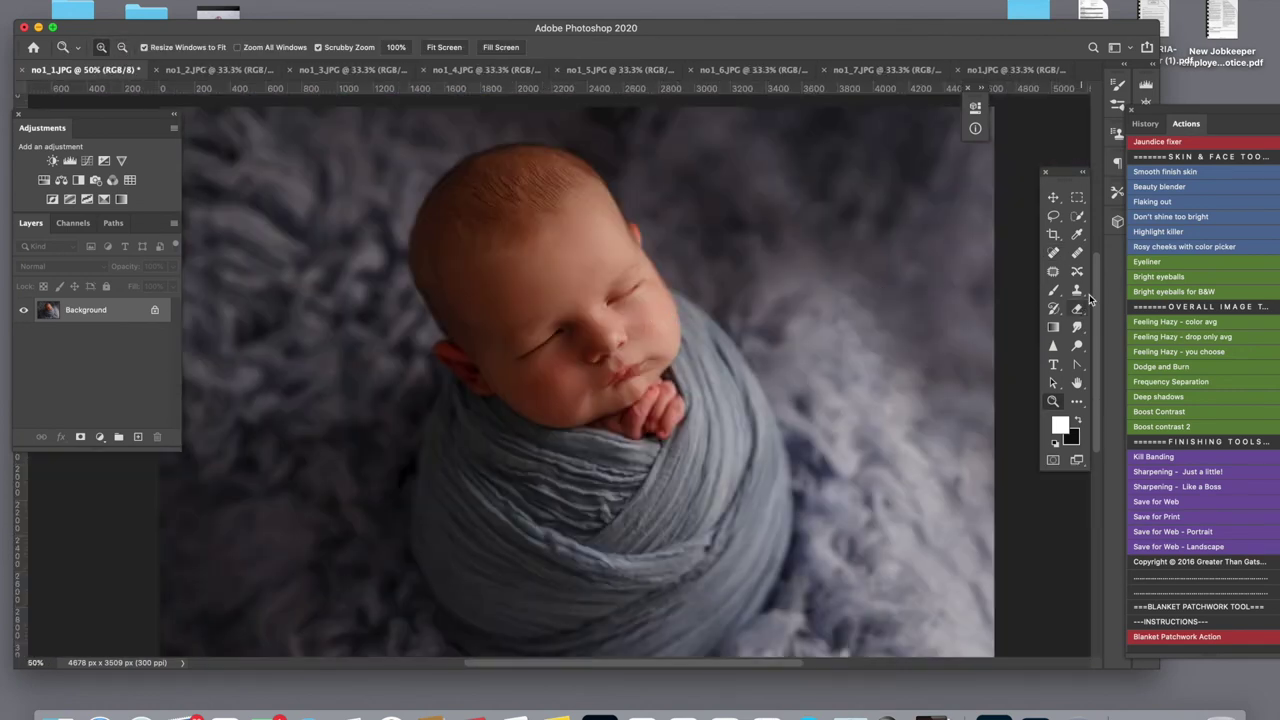
click(1053, 252)
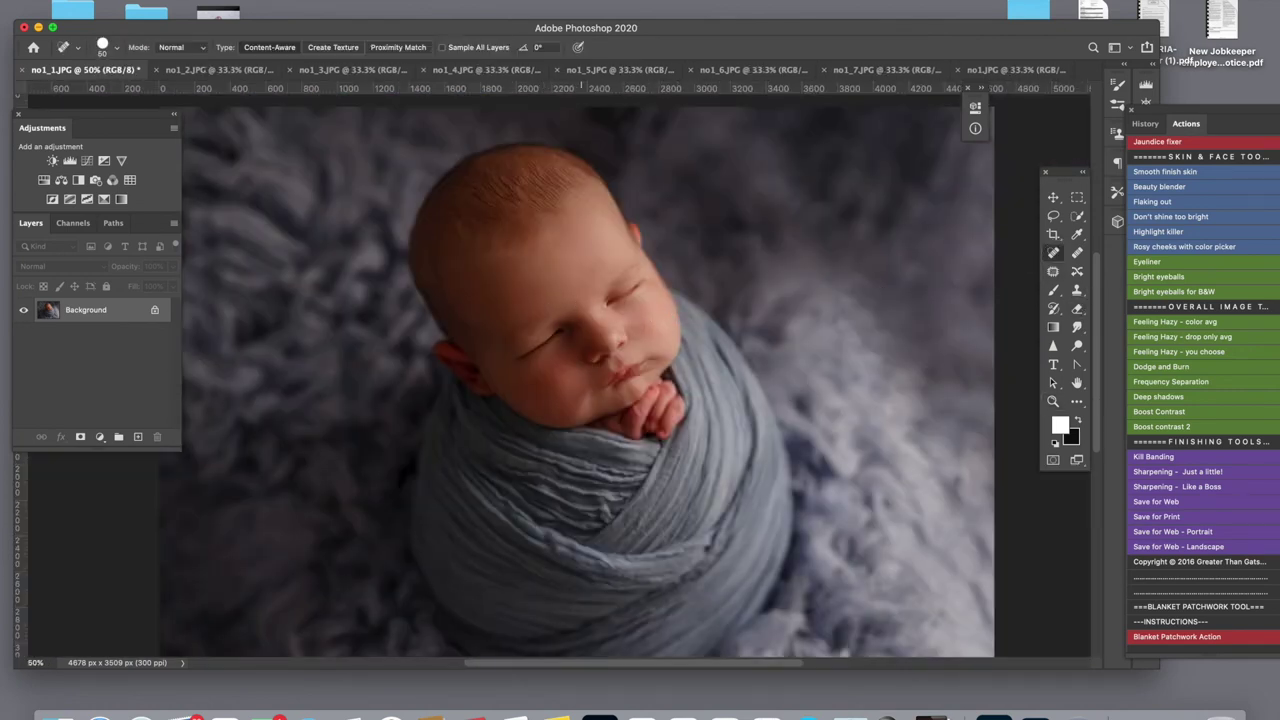
click(588, 314)
key(z)
alt+click(649, 323)
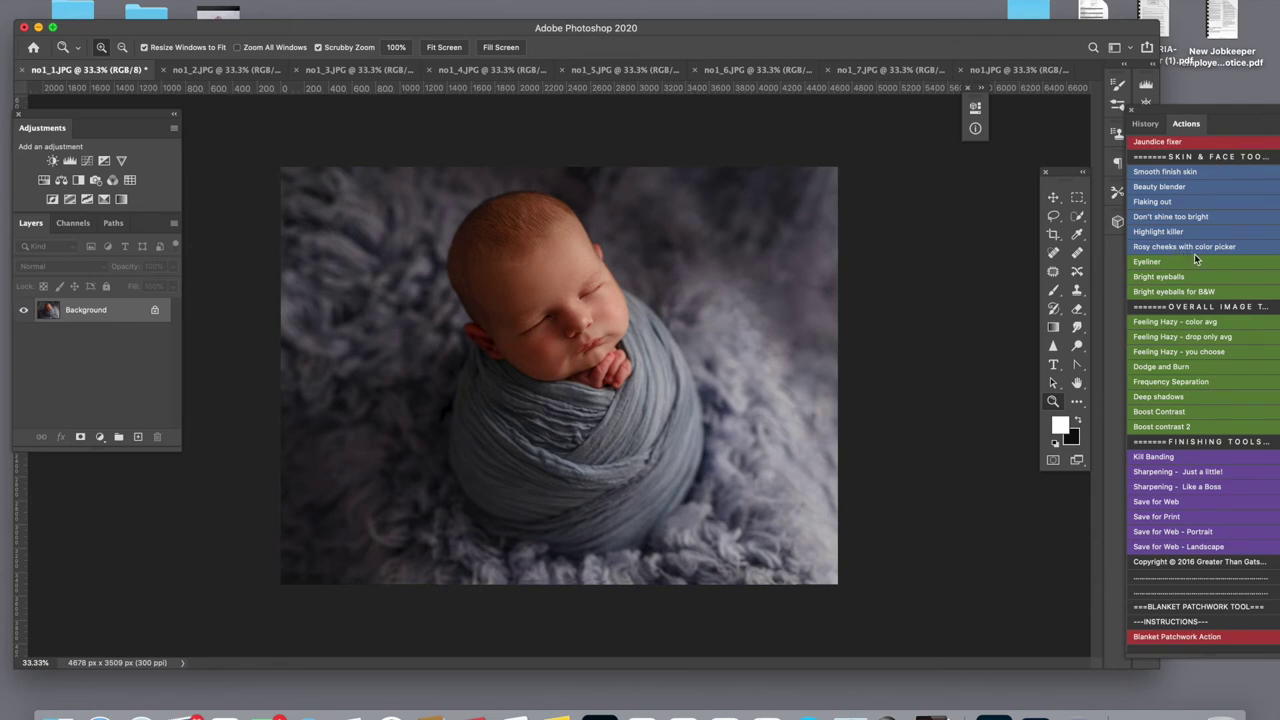
- Run the Rosy cheeks with color picker action and accept a cheek color for its fill
scroll(1191, 354, up, 3)
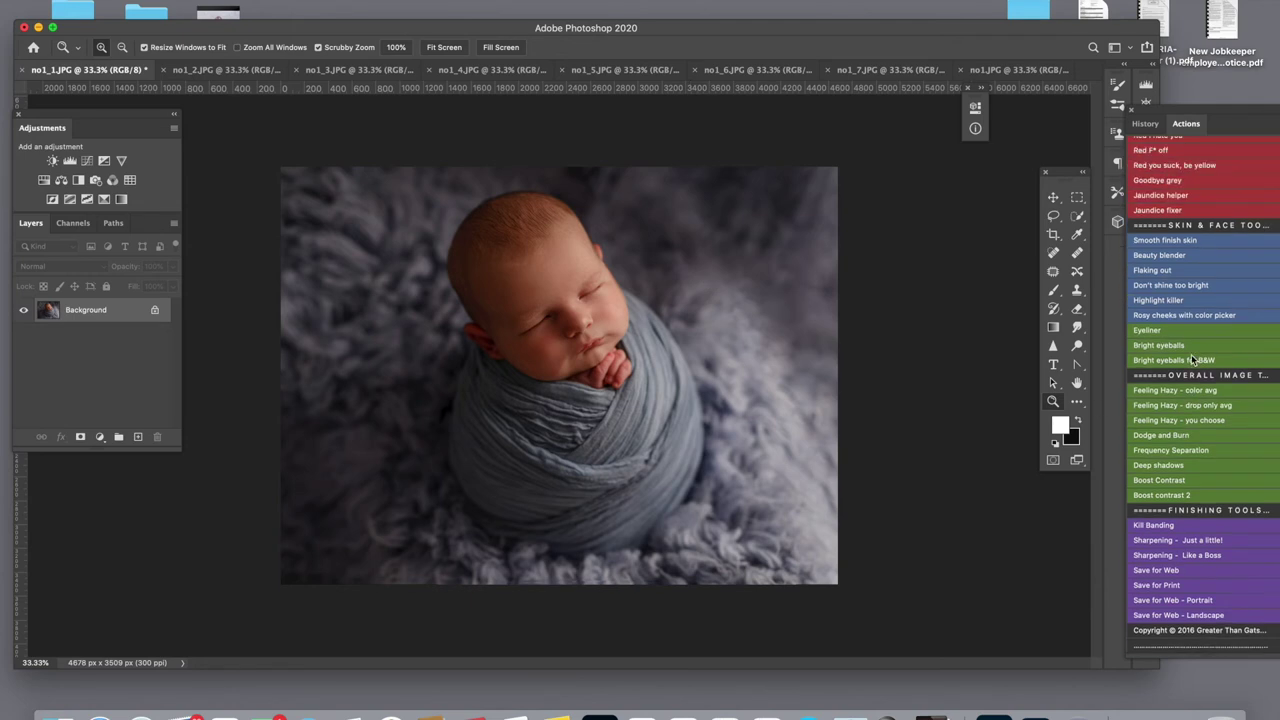
click(1174, 316)
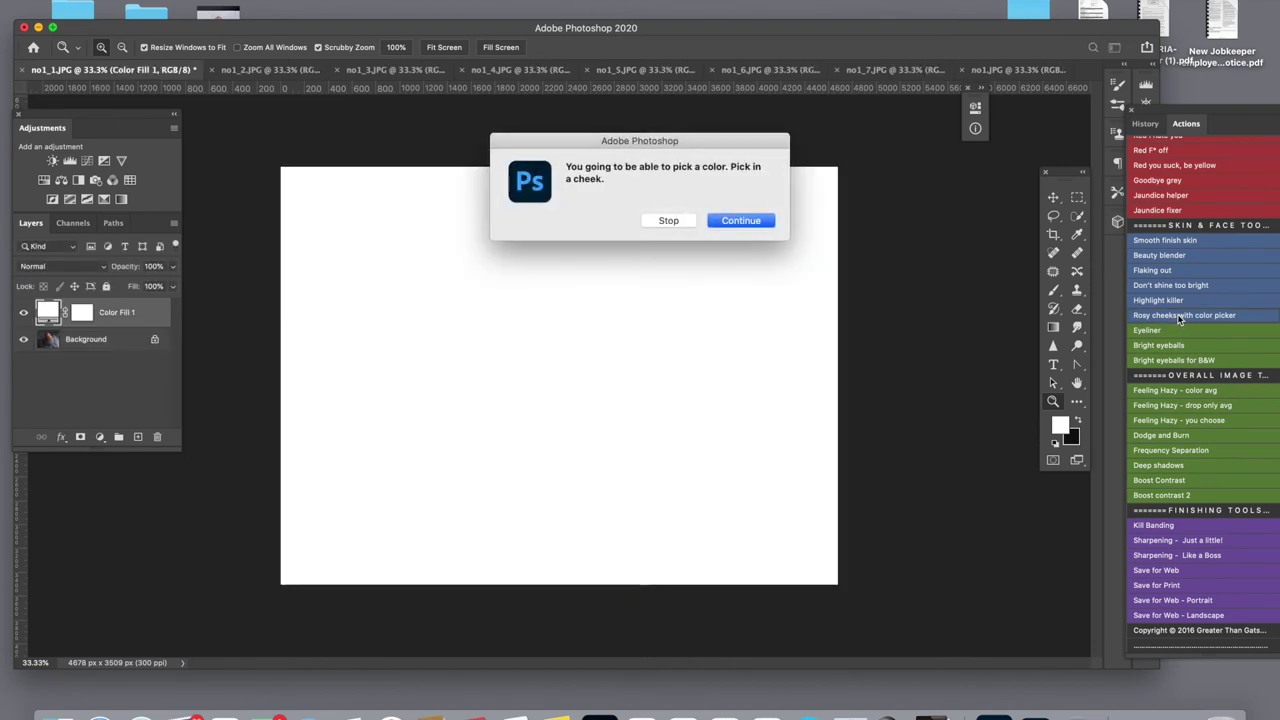
click(741, 221)
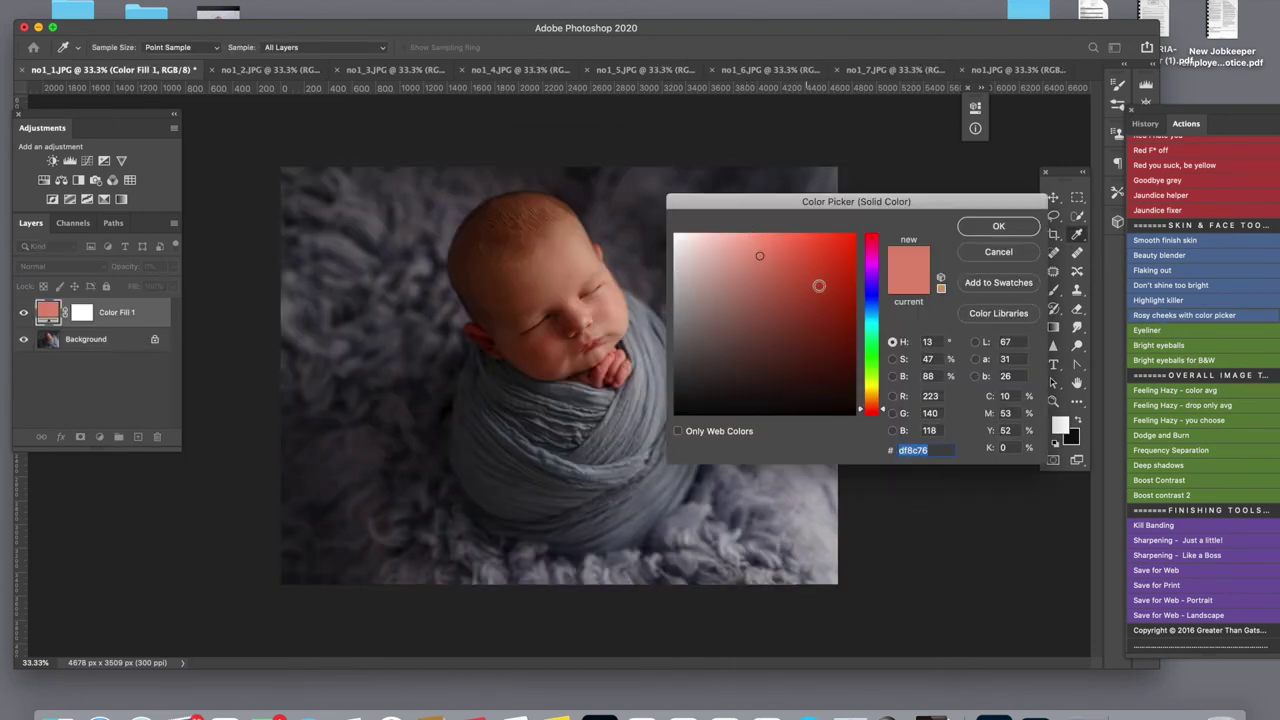
click(870, 252)
key(Return)
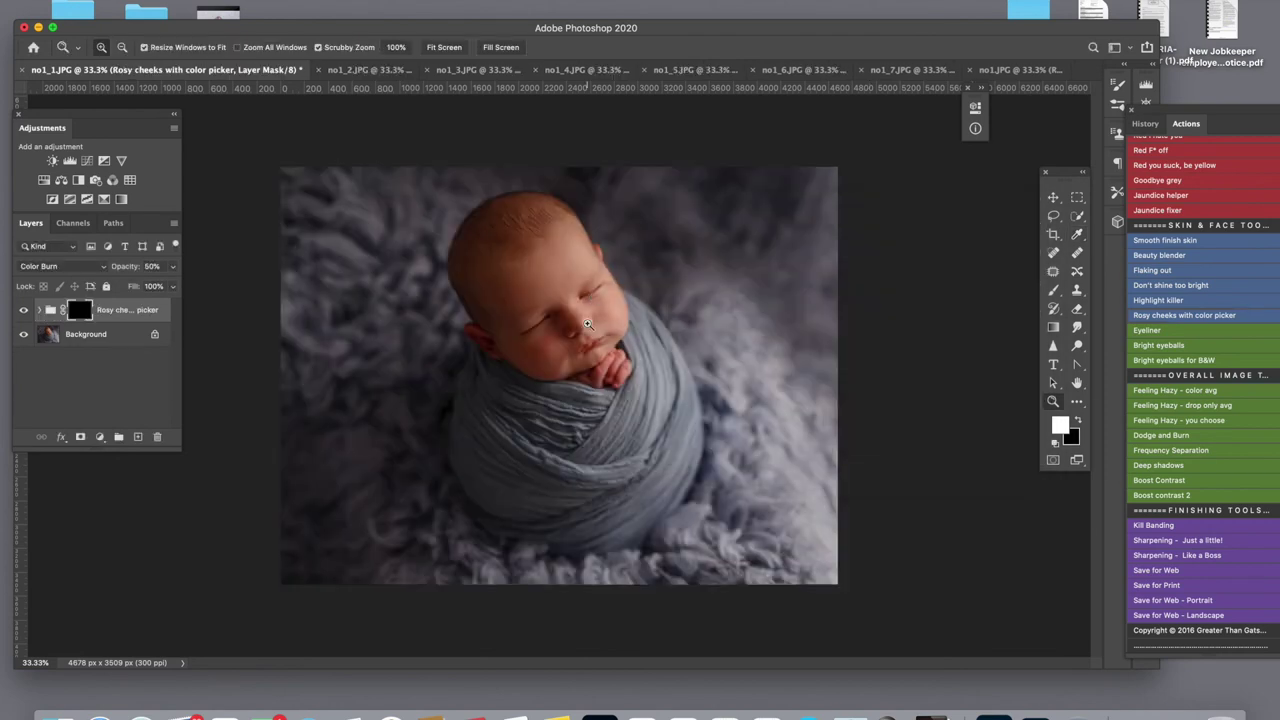
- Paint the rosy effect onto the cheeks with the brush at 10% opacity, and merge the group into the background at reduced opacity
key(b)
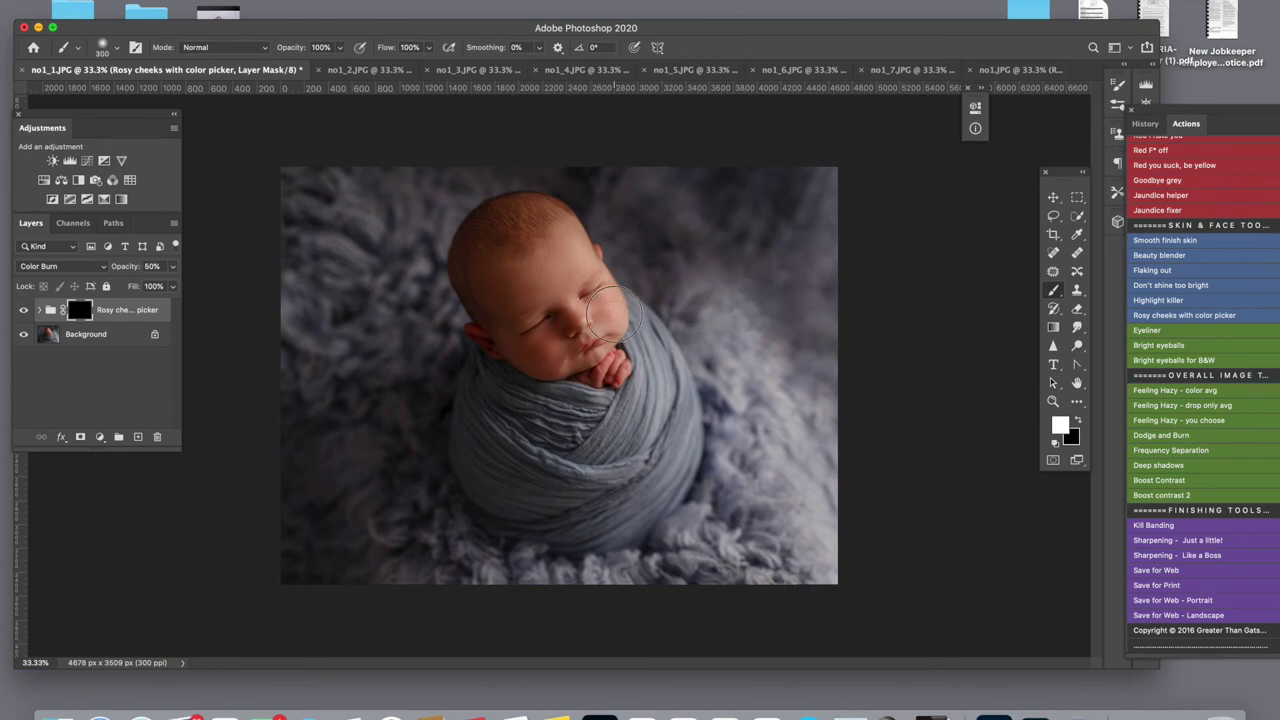
drag(606, 318, 614, 314)
key(ctrl+z)
click(172, 266)
drag(140, 286, 123, 283)
key(super+e)
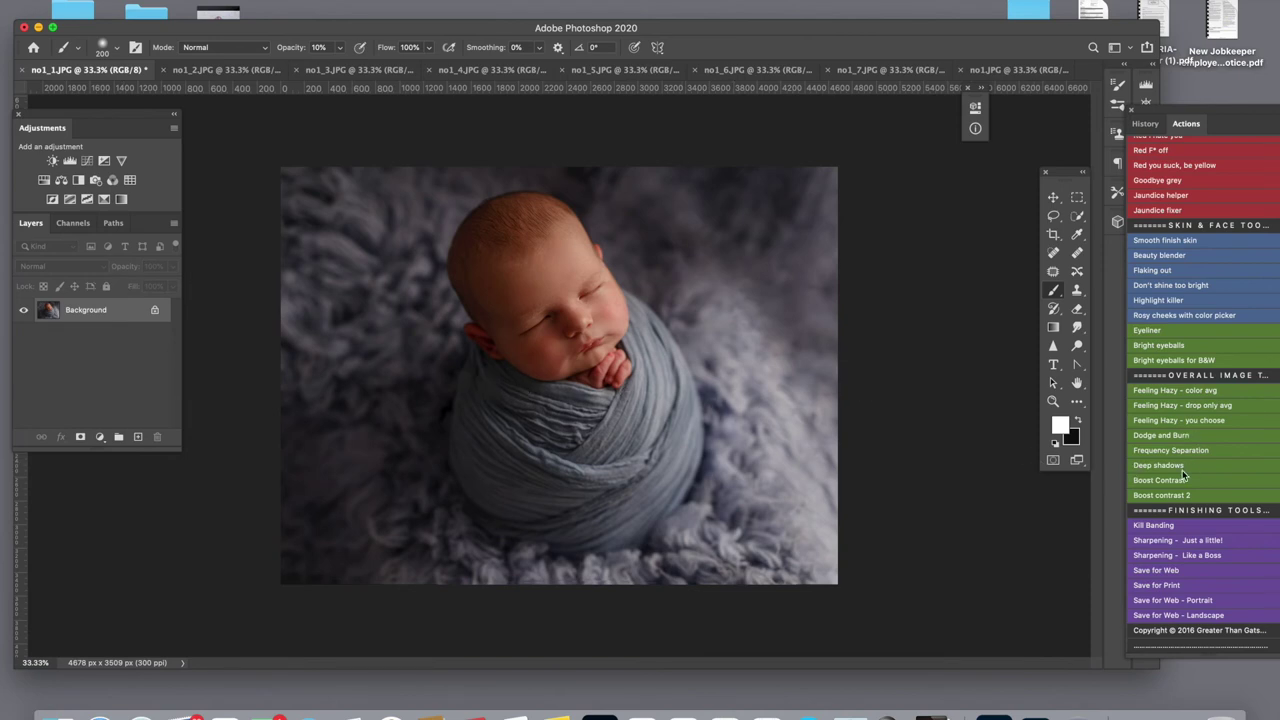
- Try the Feeling Hazy - drop only avg action at 20% group opacity, comparing the photo with and without the haze
click(1196, 404)
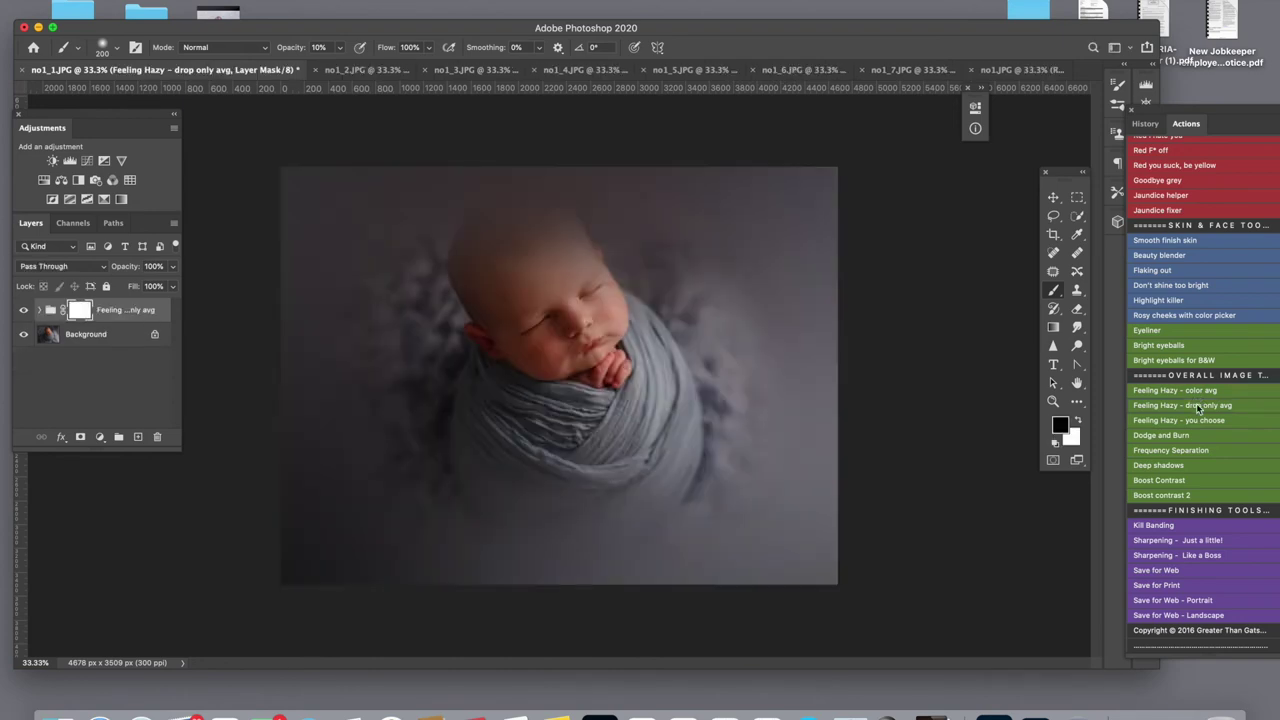
click(175, 268)
drag(171, 288, 118, 289)
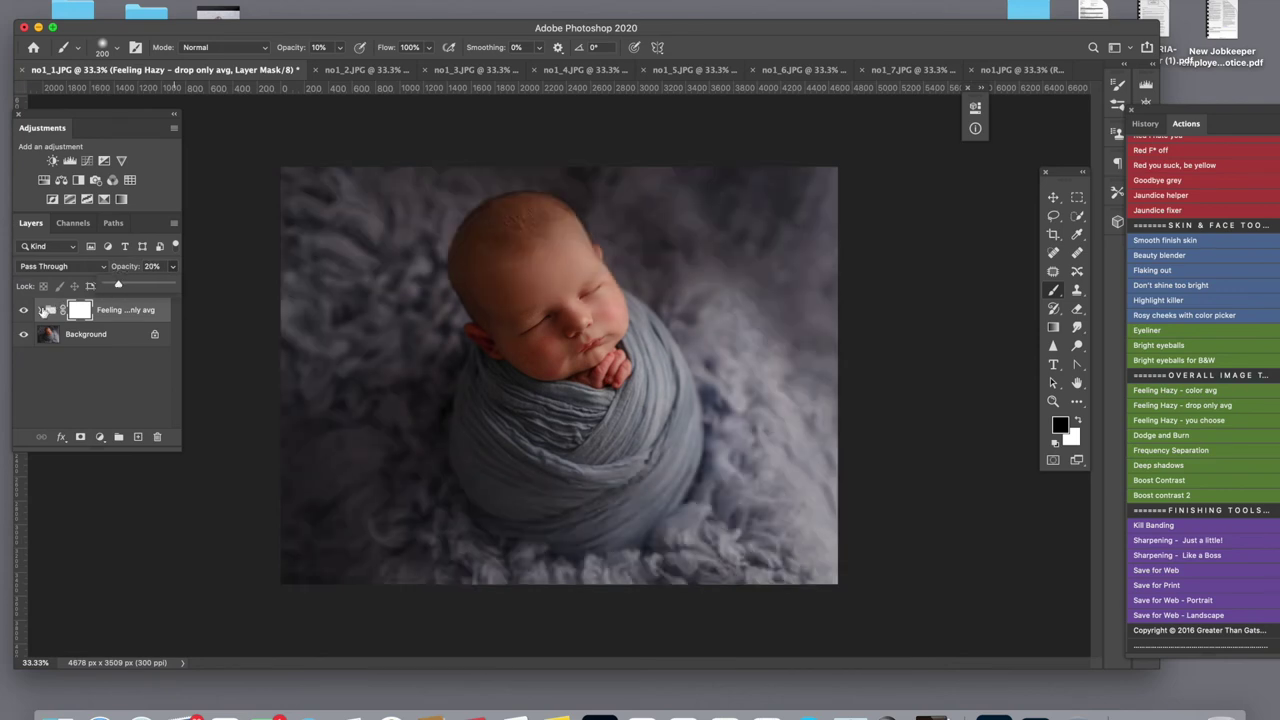
click(24, 312)
click(24, 312)
click(24, 312)
click(24, 312)
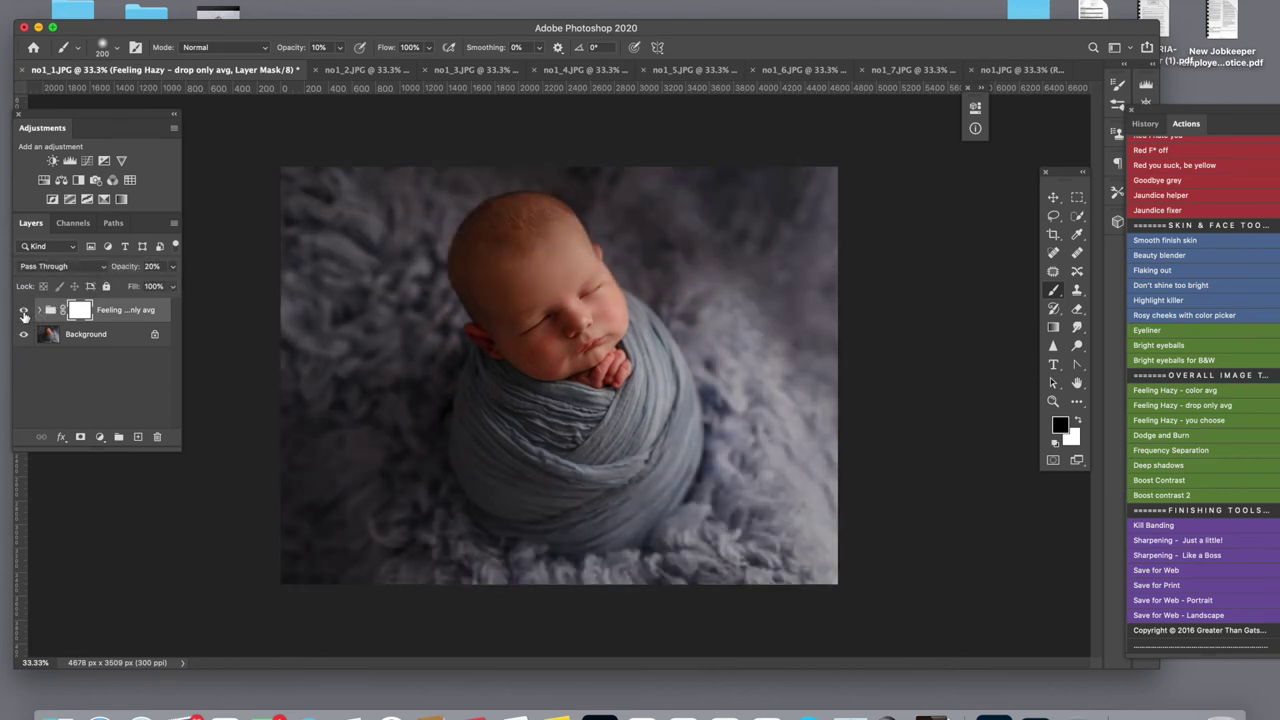
- Set the haze group's opacity to 14% and mask the haze off the baby with a black brush enlarged to 1000
click(174, 268)
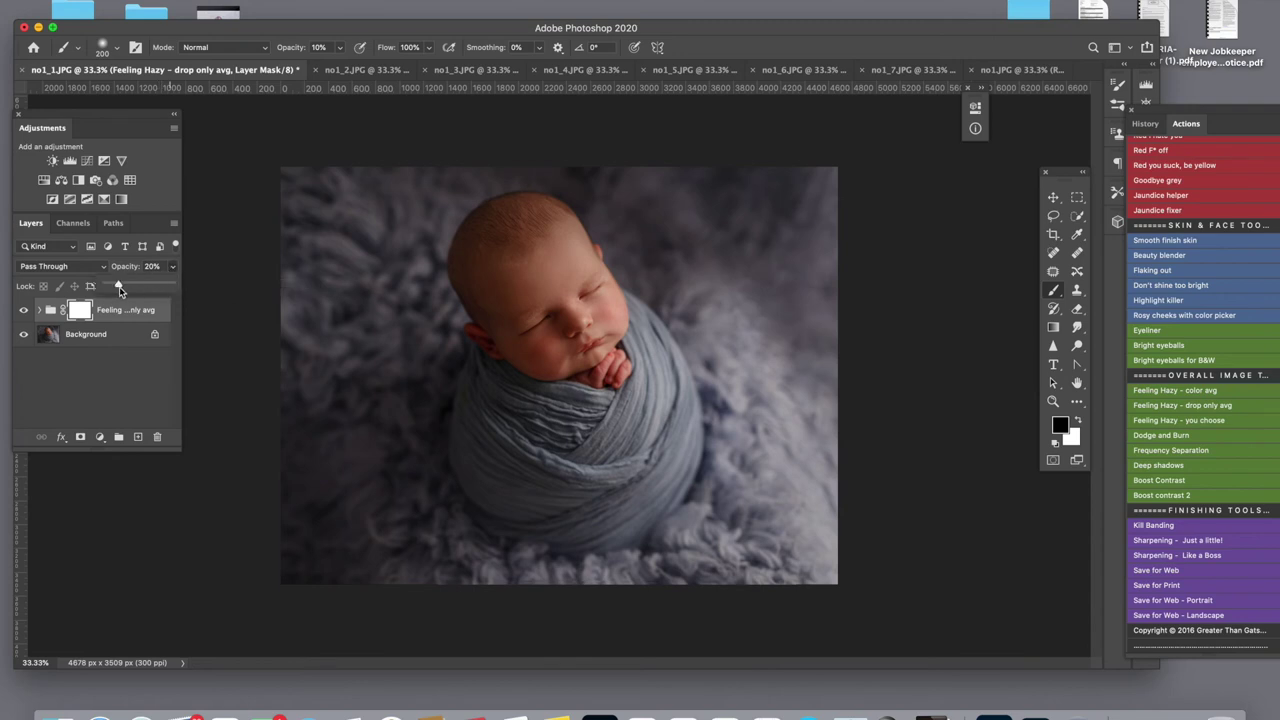
drag(118, 287, 114, 287)
click(45, 318)
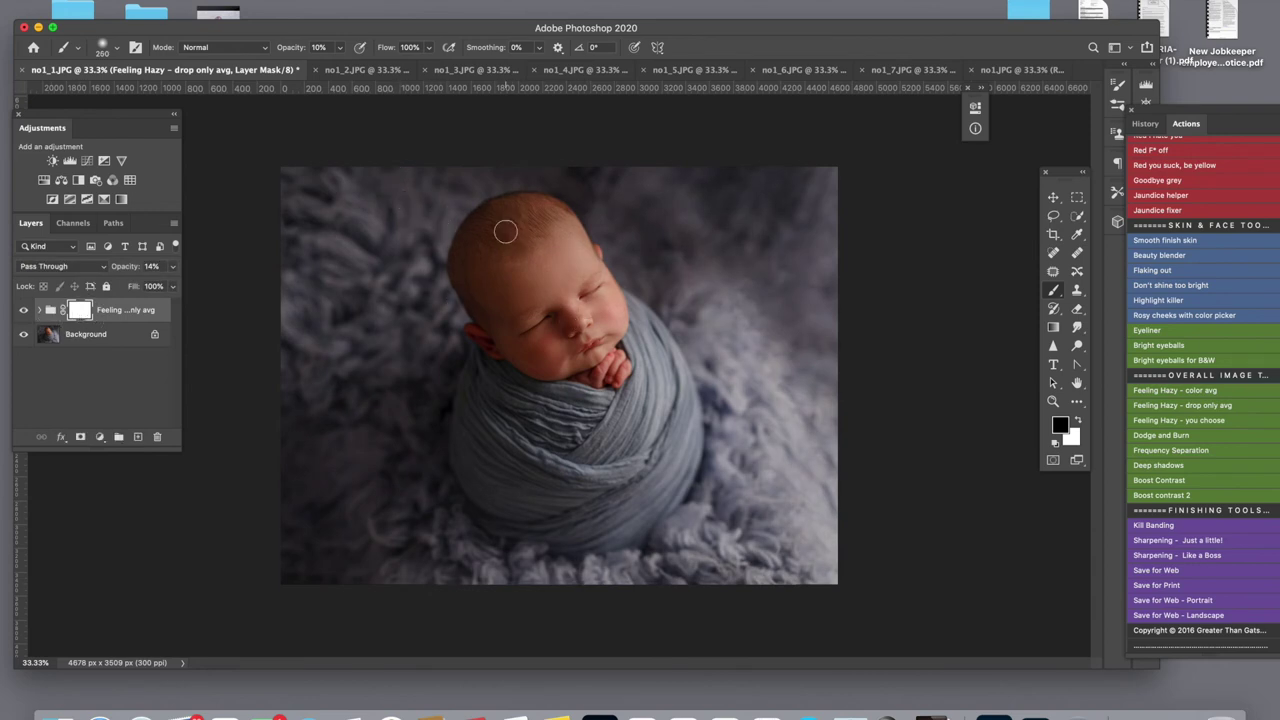
key(bracketright)
key(bracketright)
key(bracketright)
key(x)
key(x)
click(24, 312)
click(24, 312)
mouse_move(455, 248)
mouse_down()
mouse_move(518, 248)
mouse_move(527, 233)
mouse_move(528, 250)
mouse_move(487, 289)
mouse_move(555, 321)
mouse_move(575, 314)
mouse_move(547, 334)
mouse_move(595, 326)
mouse_move(557, 342)
mouse_up()
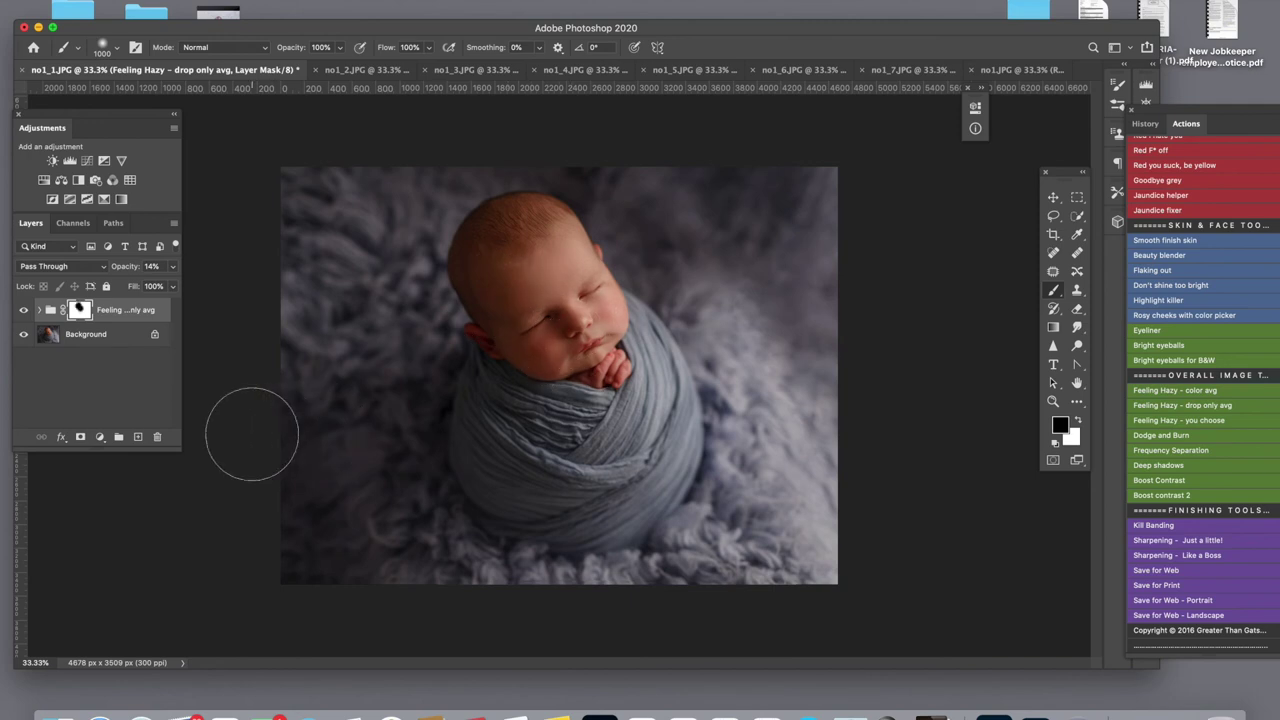
- Compare the photo with the masked haze hidden and shown, and delete the Feeling Hazy group
click(24, 313)
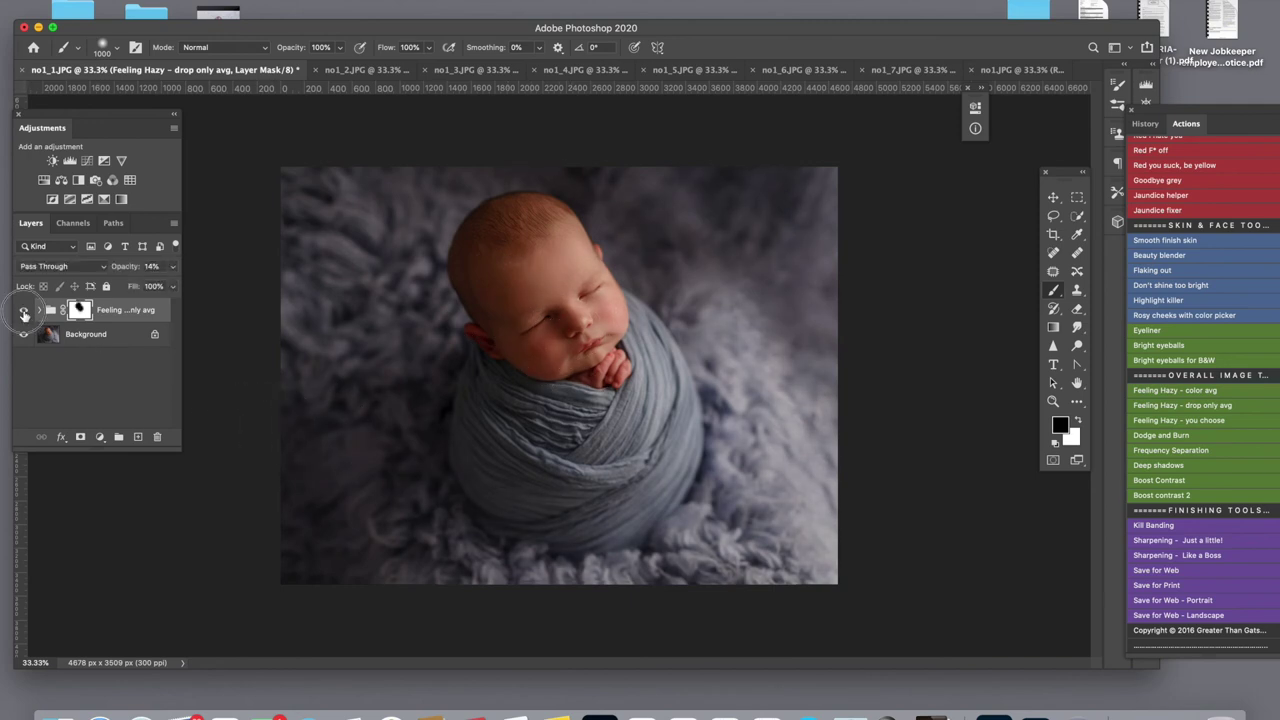
click(24, 313)
click(24, 313)
key(Delete)
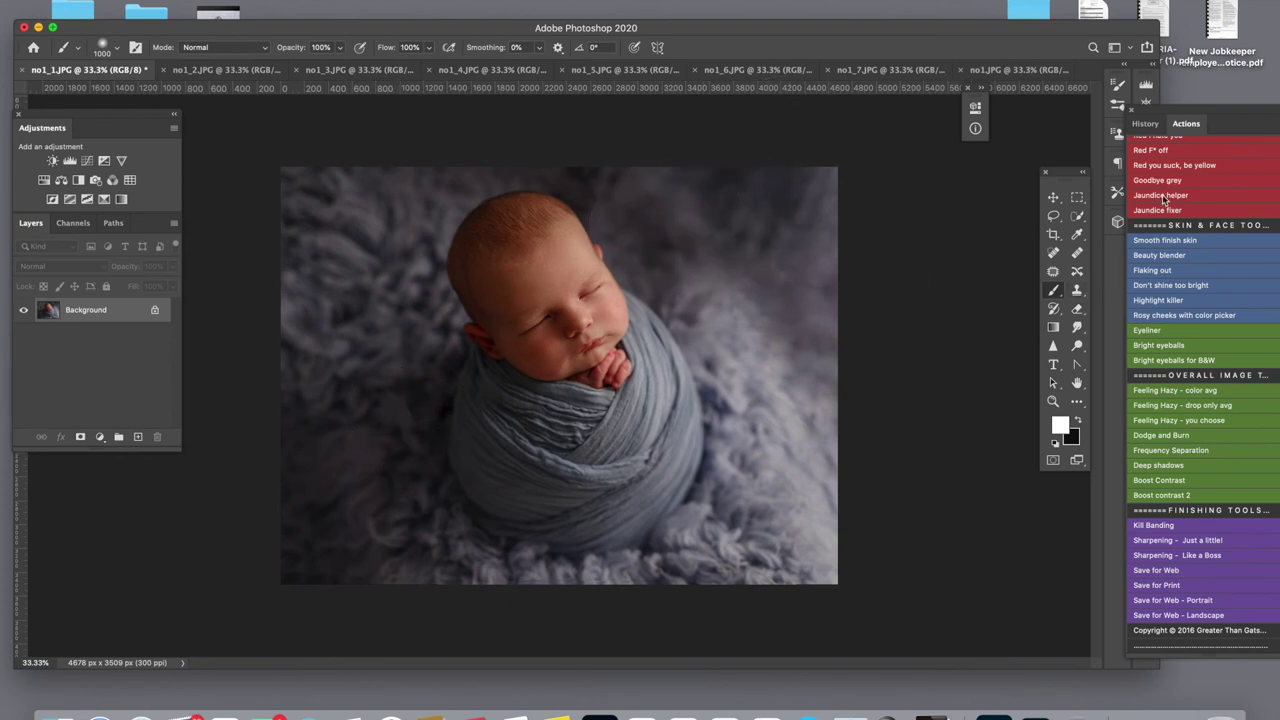
- Run Action 1969-sarpen 15, compare the sharpening on and off, merge the visible layers and save the photo
scroll(1163, 200, up, 10)
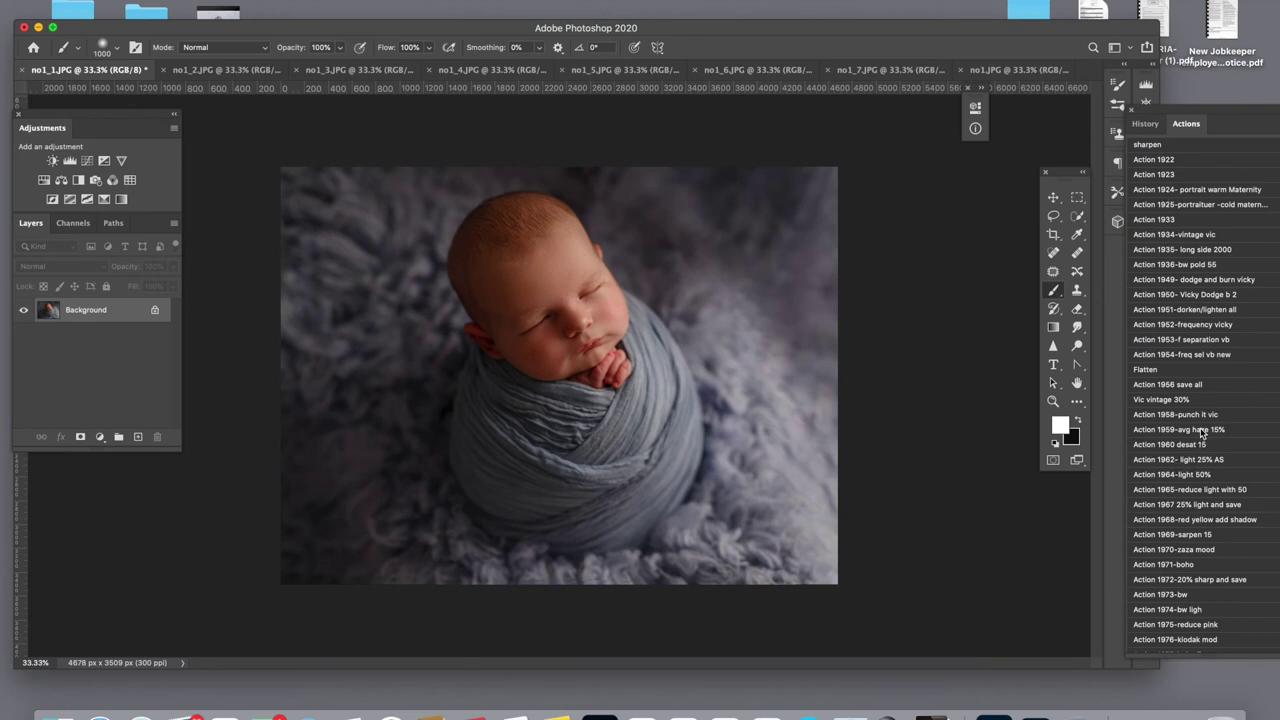
click(1192, 537)
super+double_click(1190, 535)
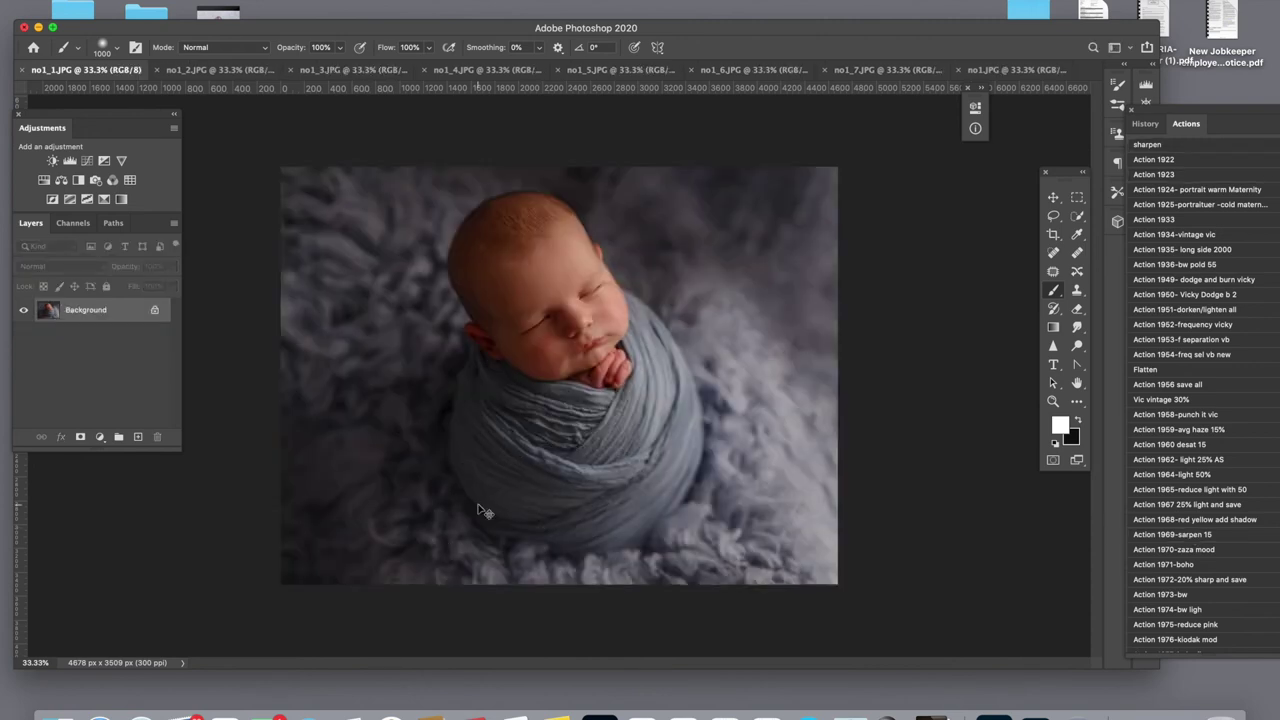
click(22, 312)
click(22, 312)
key(super+shift+e)
key(super+s)
- Check the sharpened face at 100%, return to the full view, and switch to the no1_4.JPG photo
key(z)
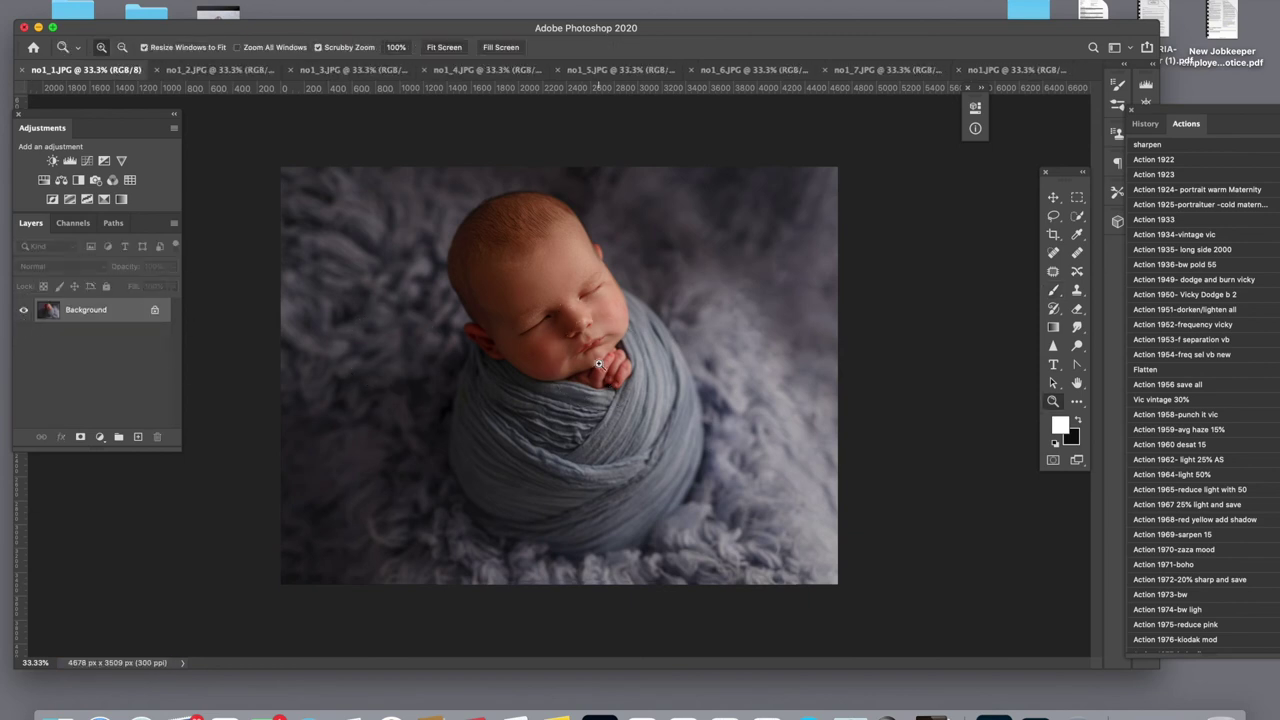
click(569, 331)
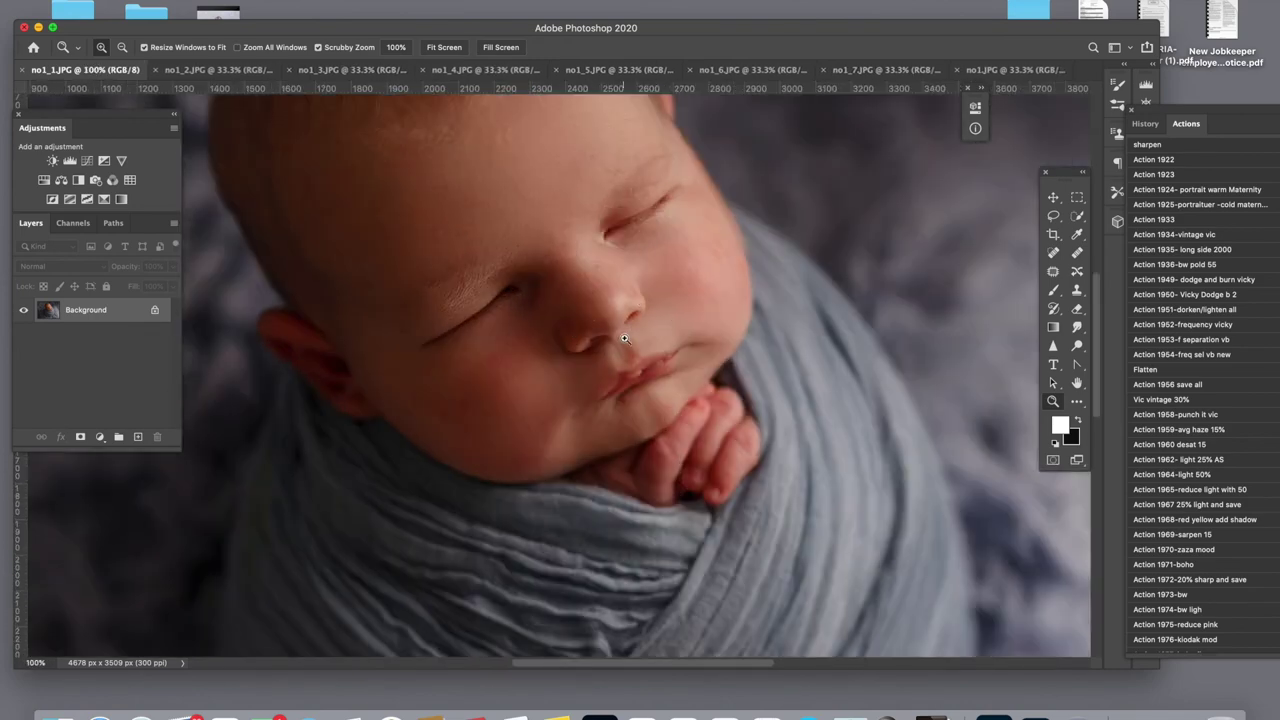
alt+click(563, 318)
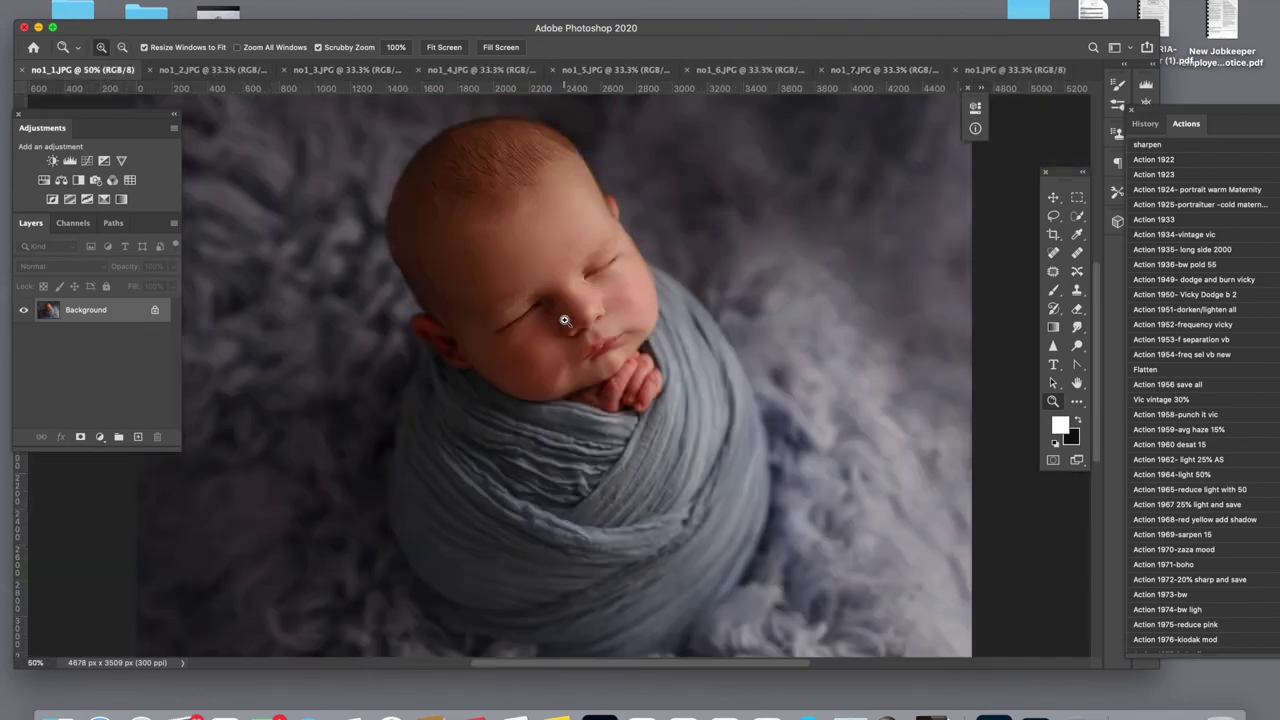
alt+click(564, 320)
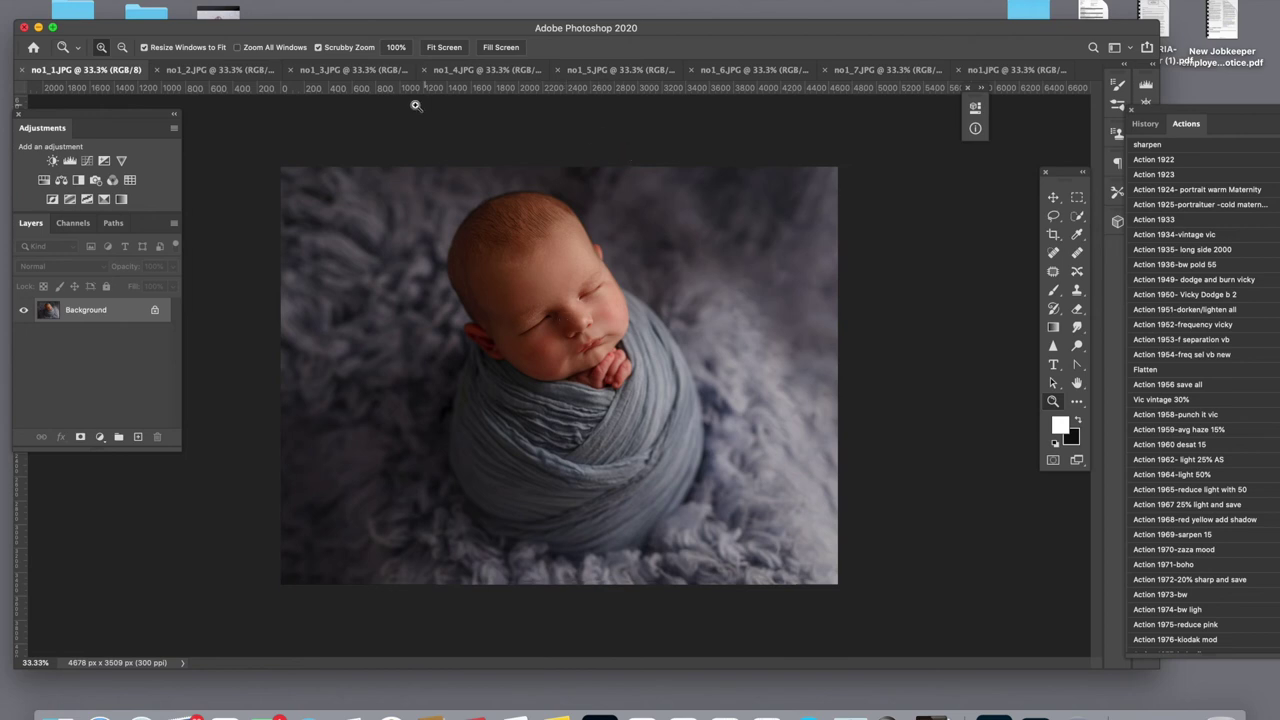
click(349, 71)
click(222, 71)
click(470, 72)
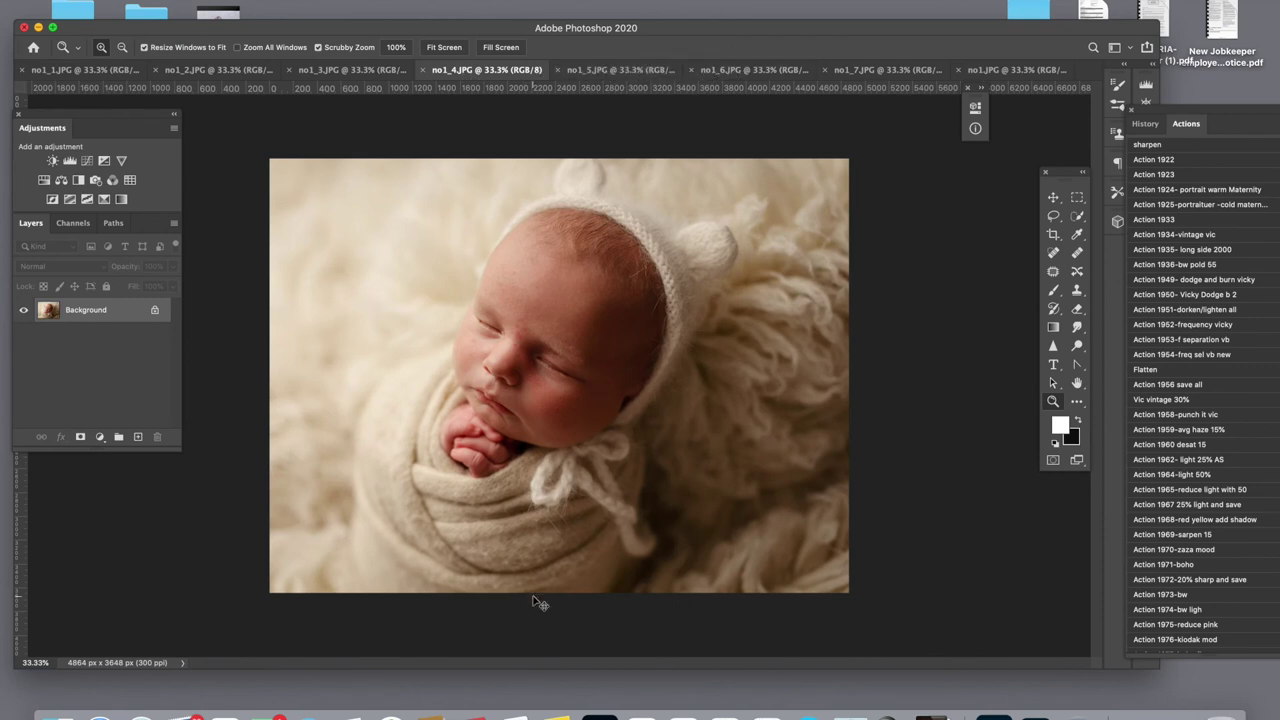
- Duplicate the background layer and use Liquify with a brush enlarged to 1600 to push in the wrap's outer edge beside the baby's hands
key(super+j)
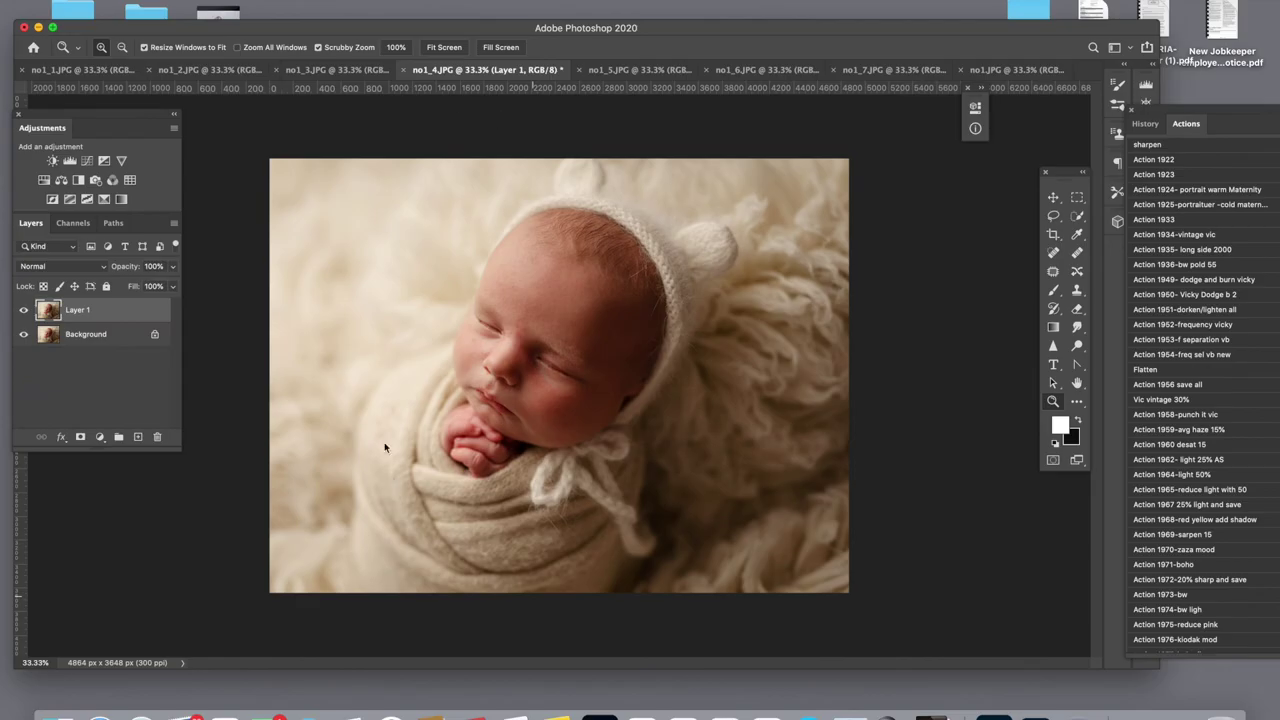
key(super+shift+x)
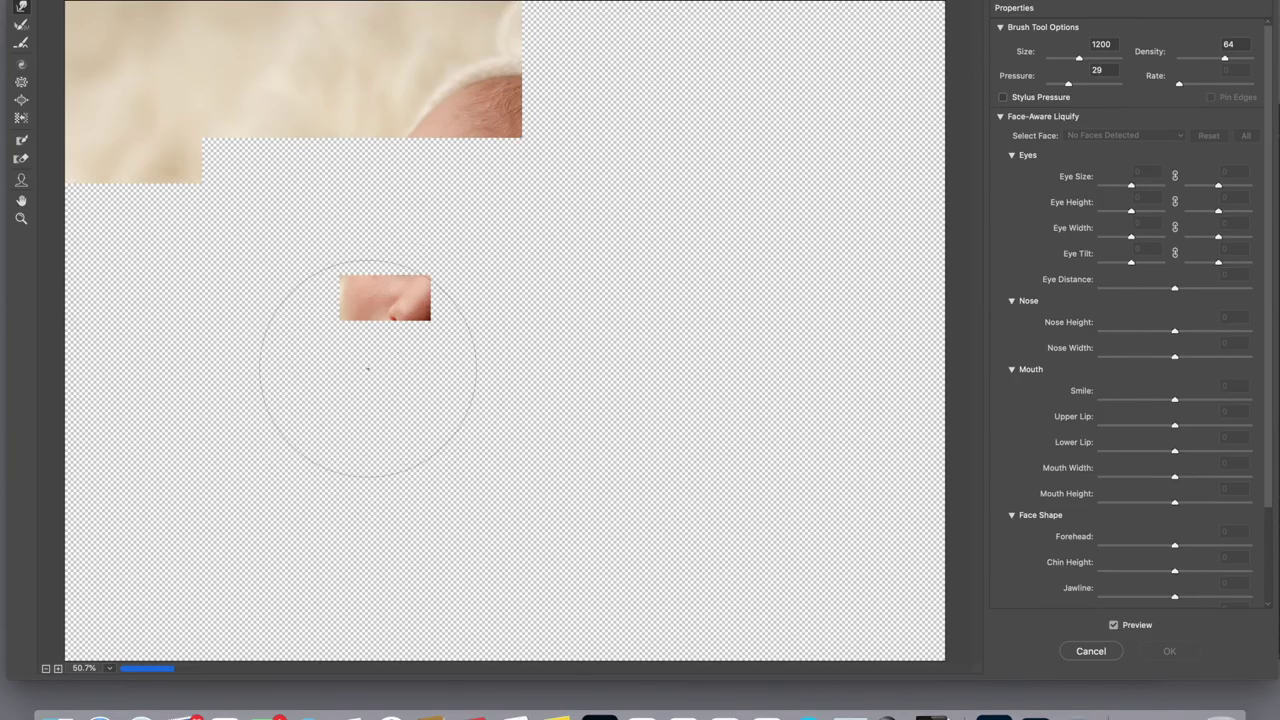
key(bracketright)
key(bracketright)
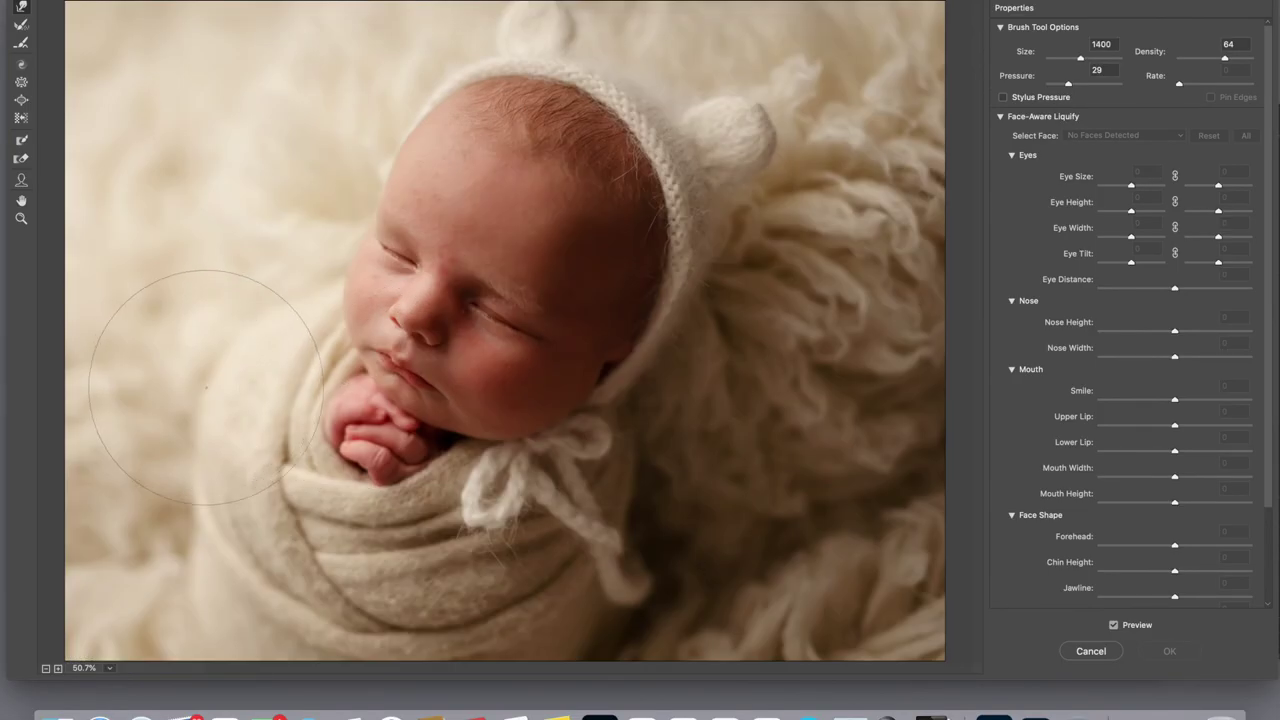
key(bracketright)
key(bracketright)
mouse_move(205, 358)
mouse_down()
mouse_move(214, 286)
mouse_move(257, 329)
mouse_move(275, 283)
mouse_move(217, 300)
mouse_move(229, 309)
mouse_move(177, 357)
mouse_move(176, 430)
mouse_move(172, 415)
mouse_move(193, 448)
mouse_up()
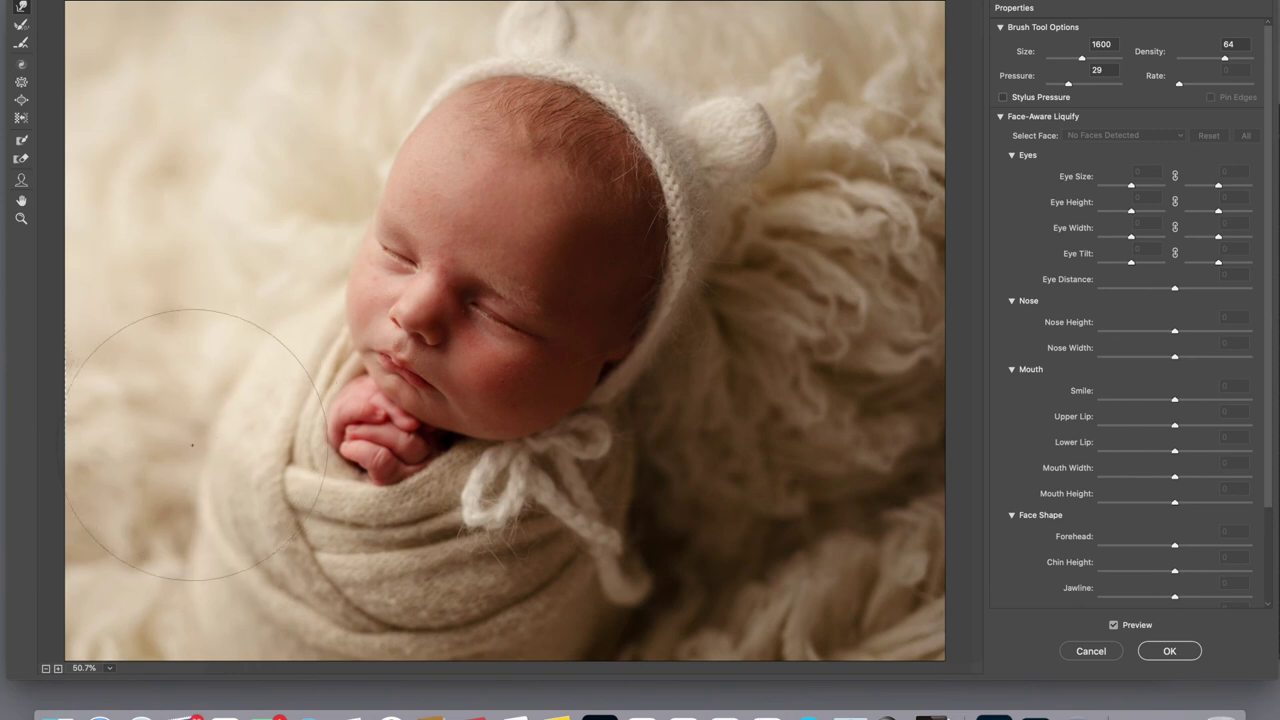
- Reshape the lower outer edge of the wrap in Liquify with a smaller brush, ending at size 1300, and apply the changes
key(bracketleft)
key(bracketleft)
key(bracketleft)
key(bracketleft)
key(bracketleft)
key(bracketleft)
key(bracketleft)
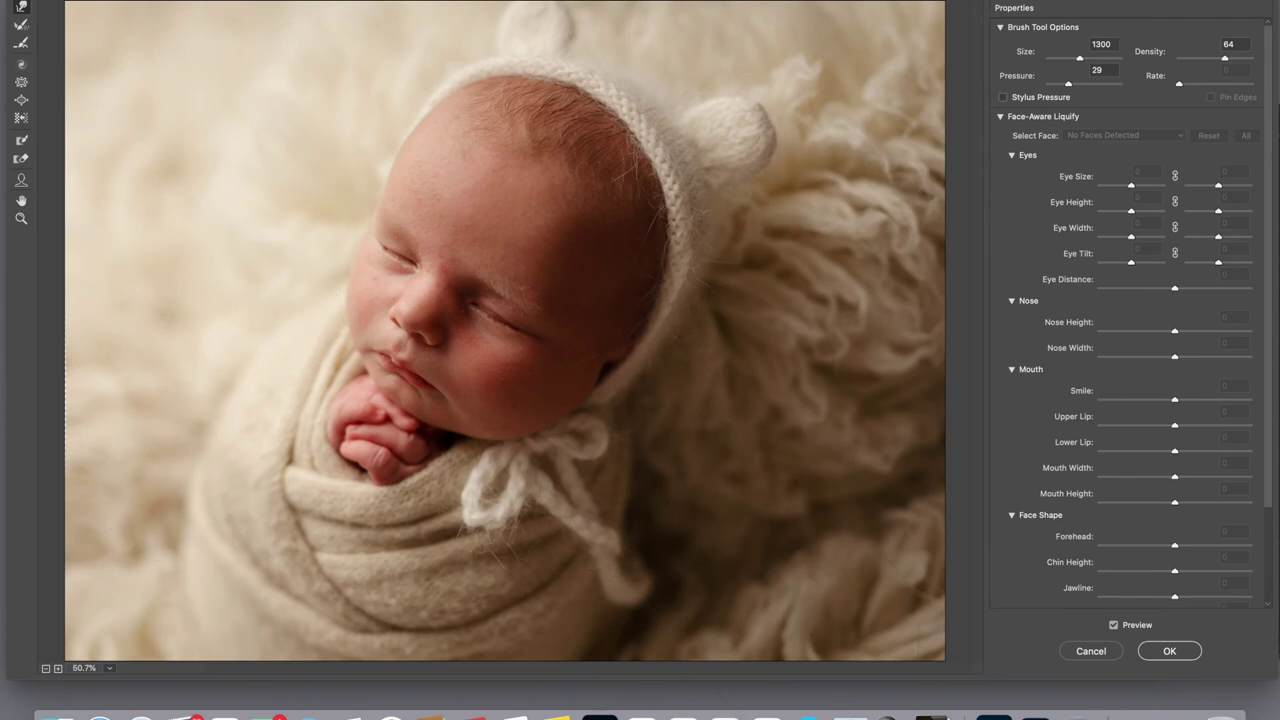
click(1176, 651)
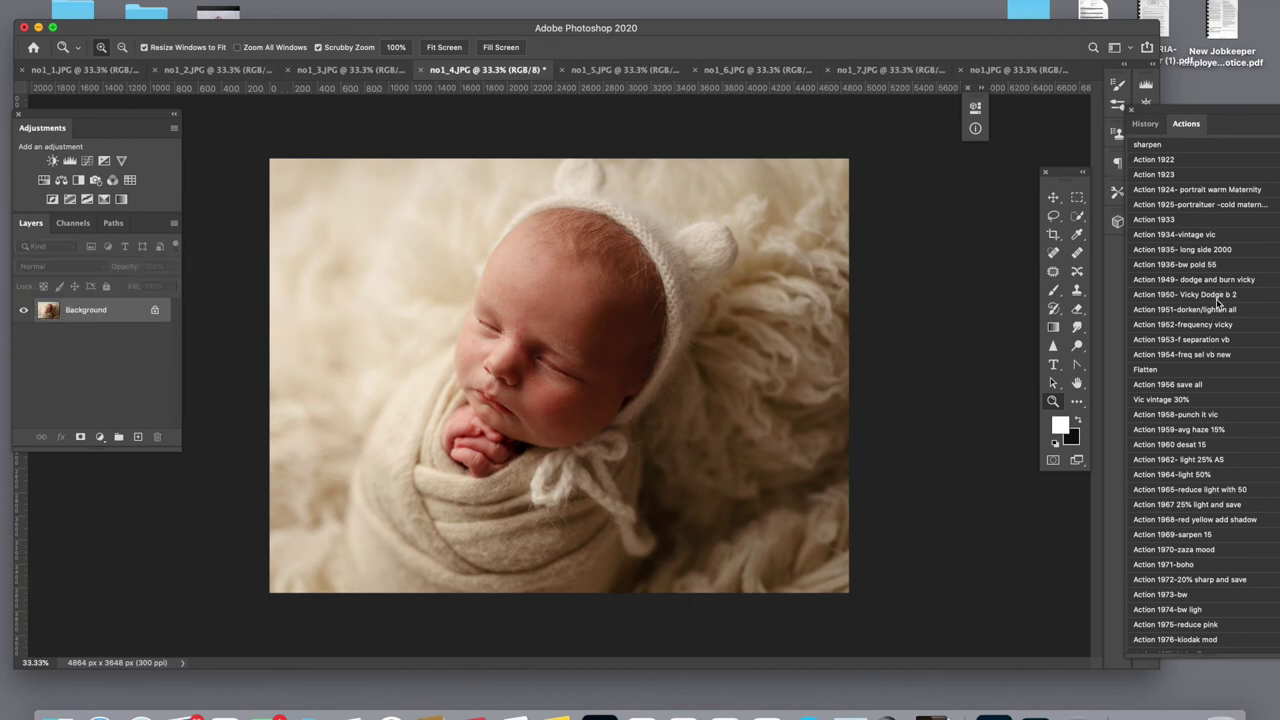
- Run the Beauty blender action from the skin and face tools and dismiss its instruction message
scroll(1160, 553, down, 15)
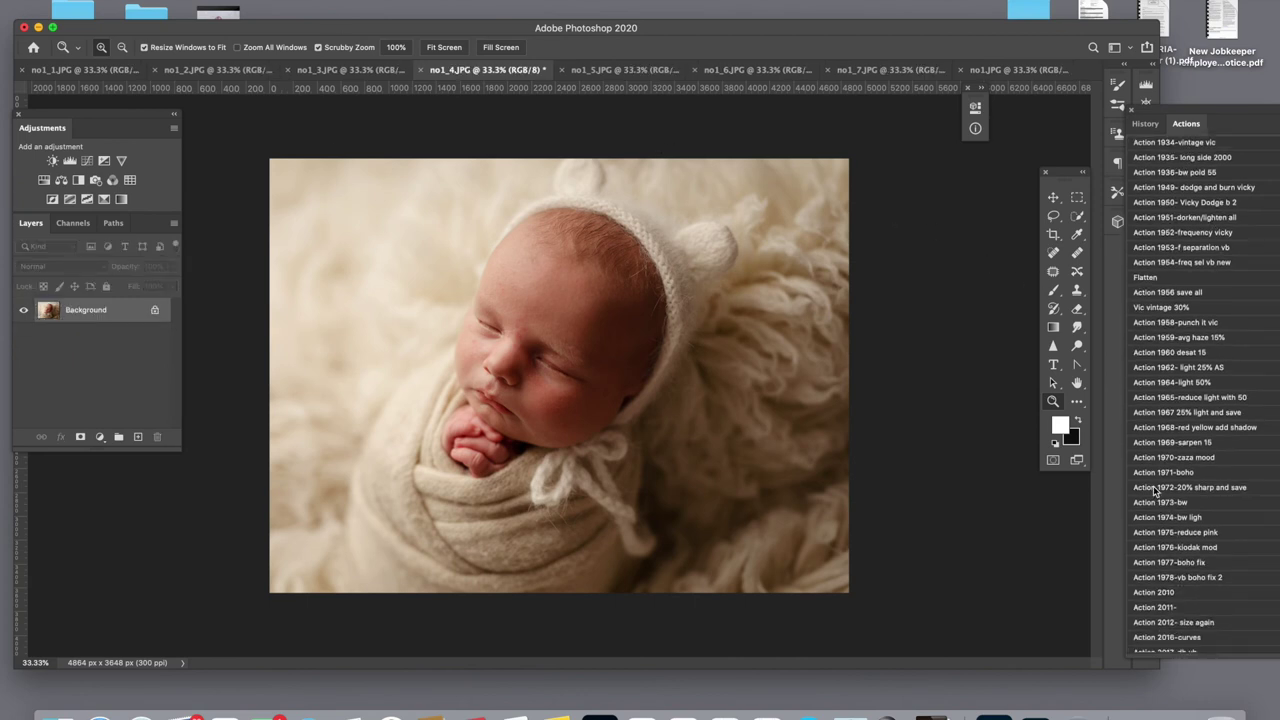
scroll(1155, 488, down, 10)
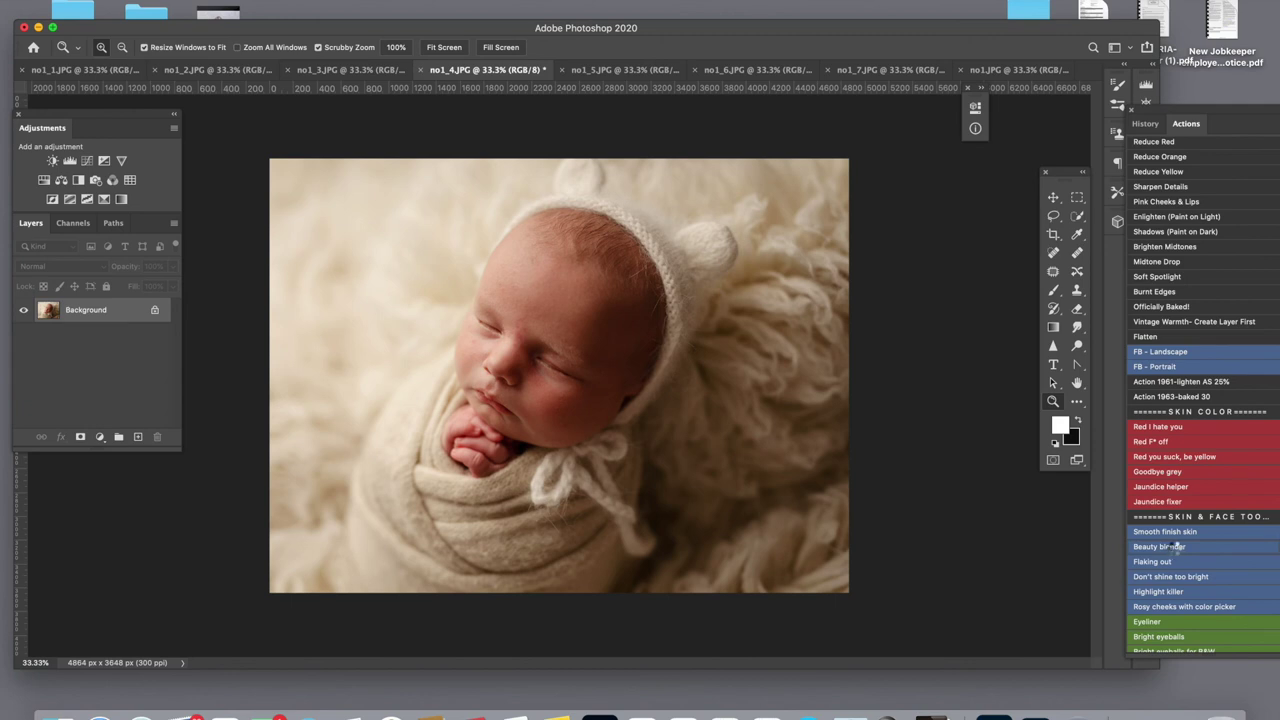
click(1173, 549)
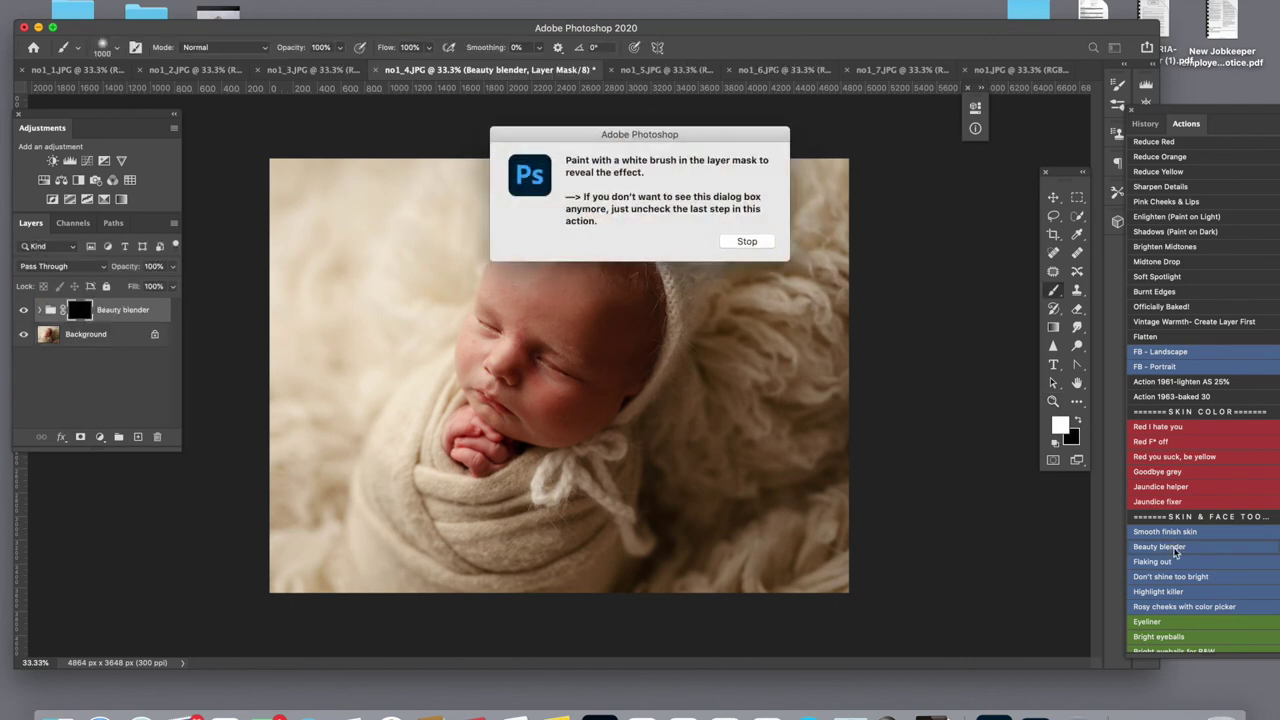
click(747, 241)
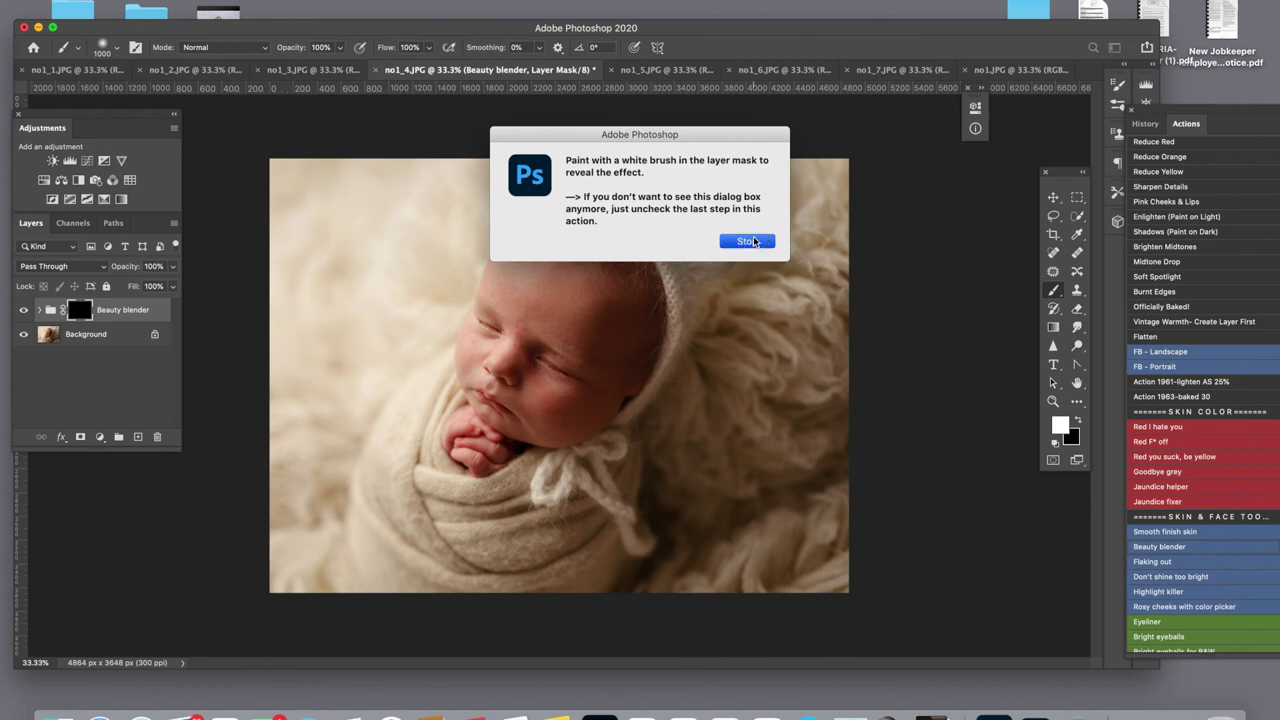
- Reveal the Beauty blender smoothing on the baby's forehead, cheeks and face by painting its mask white with a brush reduced from 300 to 175
key(bracketleft)
key(bracketleft)
key(bracketleft)
key(bracketleft)
key(bracketleft)
key(bracketleft)
key(bracketleft)
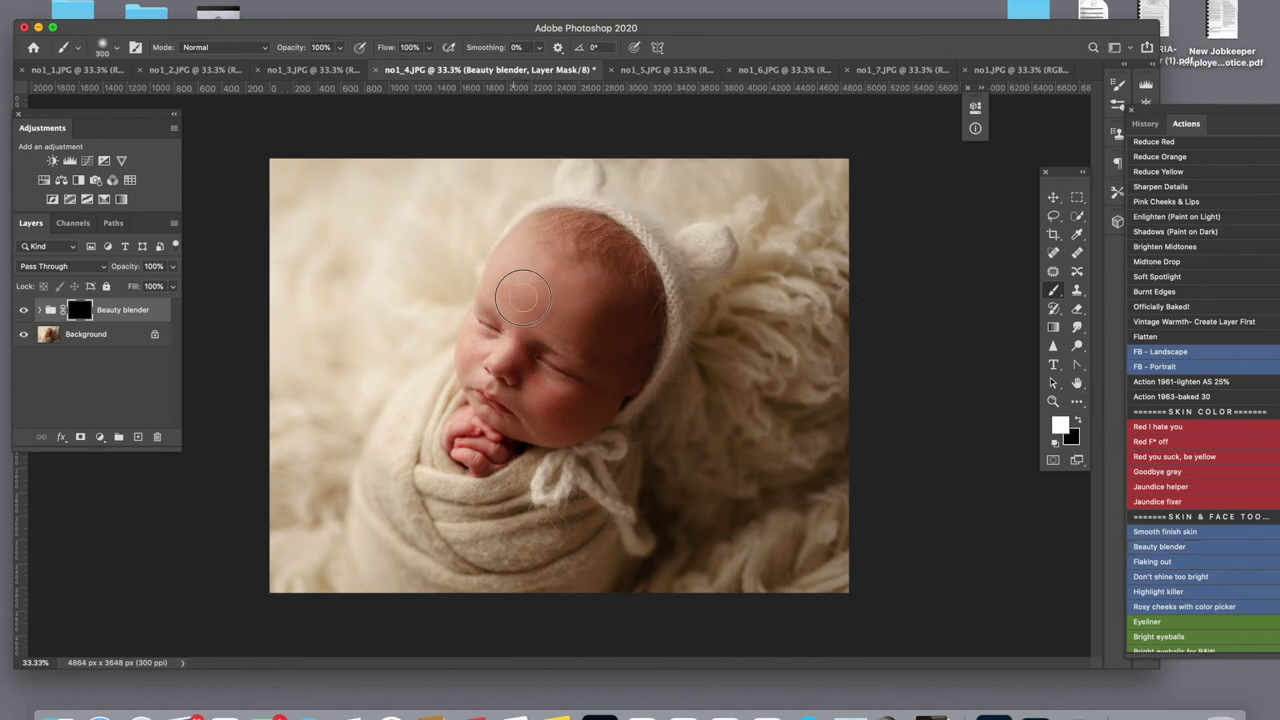
mouse_move(552, 282)
mouse_down()
mouse_move(555, 309)
mouse_move(590, 333)
mouse_move(599, 307)
mouse_move(554, 418)
mouse_move(537, 373)
mouse_move(533, 410)
mouse_move(519, 389)
mouse_move(548, 431)
mouse_move(591, 415)
mouse_up()
key(bracketleft)
key(bracketleft)
key(bracketleft)
mouse_move(469, 367)
mouse_down()
mouse_move(470, 375)
mouse_move(493, 353)
mouse_move(486, 341)
mouse_move(571, 403)
mouse_move(535, 402)
mouse_move(539, 417)
mouse_move(574, 417)
mouse_move(561, 393)
mouse_move(572, 423)
mouse_move(506, 424)
mouse_move(478, 410)
mouse_move(486, 396)
mouse_move(470, 460)
mouse_up()
mouse_move(566, 397)
mouse_down()
mouse_move(558, 386)
mouse_move(587, 401)
mouse_move(591, 322)
mouse_up()
key(bracketright)
key(bracketright)
key(bracketleft)
- Set the Beauty blender group's opacity to 87%, check its effect by toggling visibility, and merge the visible layers
click(174, 267)
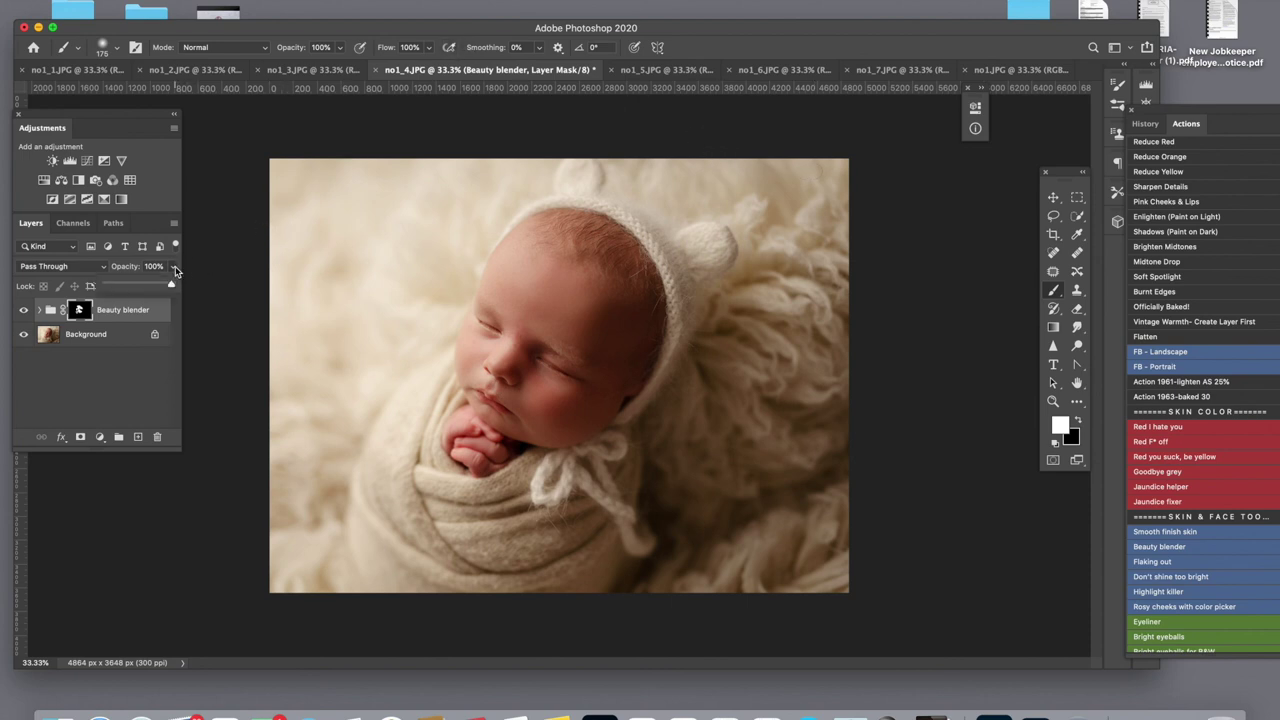
drag(172, 287, 163, 287)
click(26, 317)
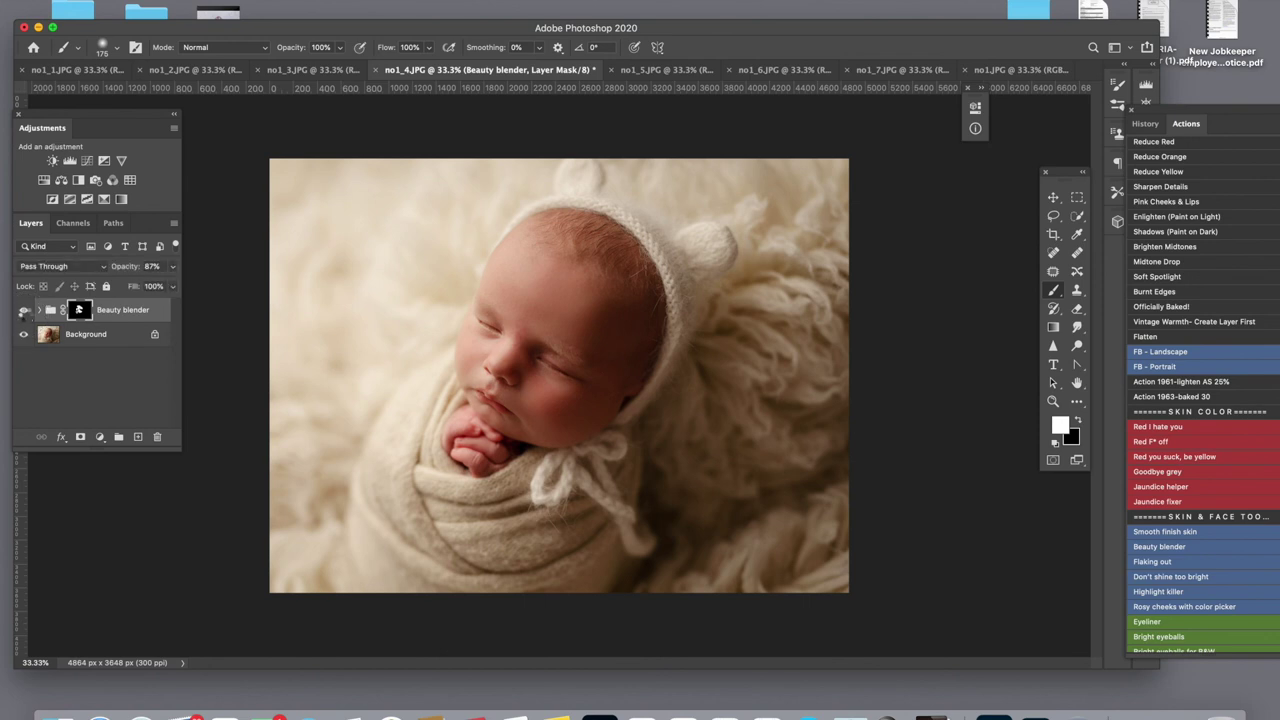
key(super+shift+e)
- Run the Reduce Red action, paint its effect onto the red cheek with a 400 brush, and set the layer's opacity to 59%
scroll(1225, 475, up, 3)
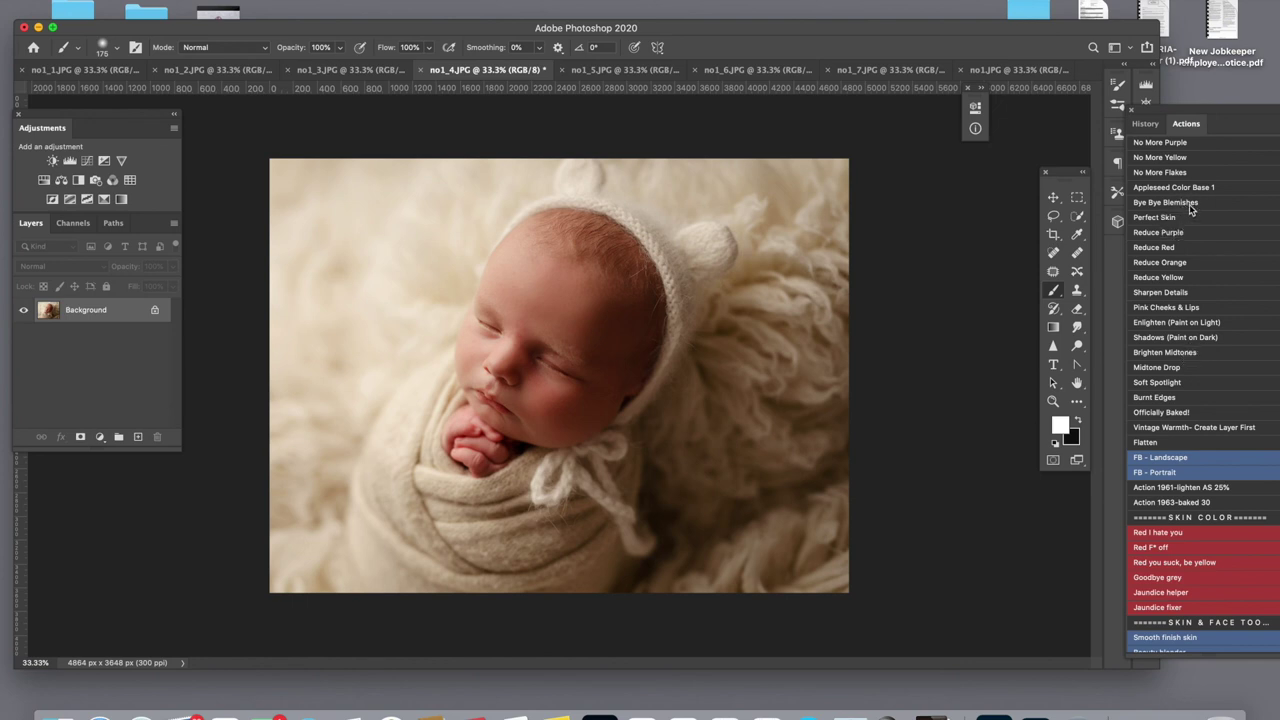
click(1160, 248)
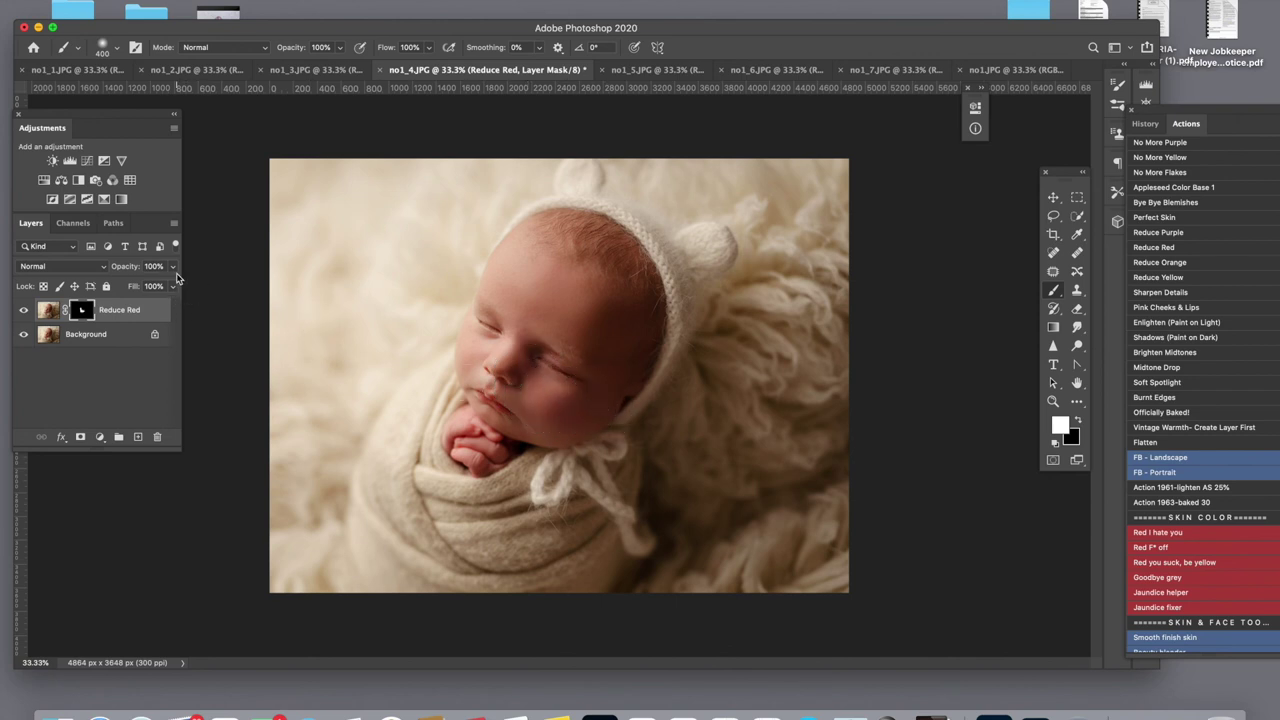
click(174, 268)
drag(171, 287, 144, 288)
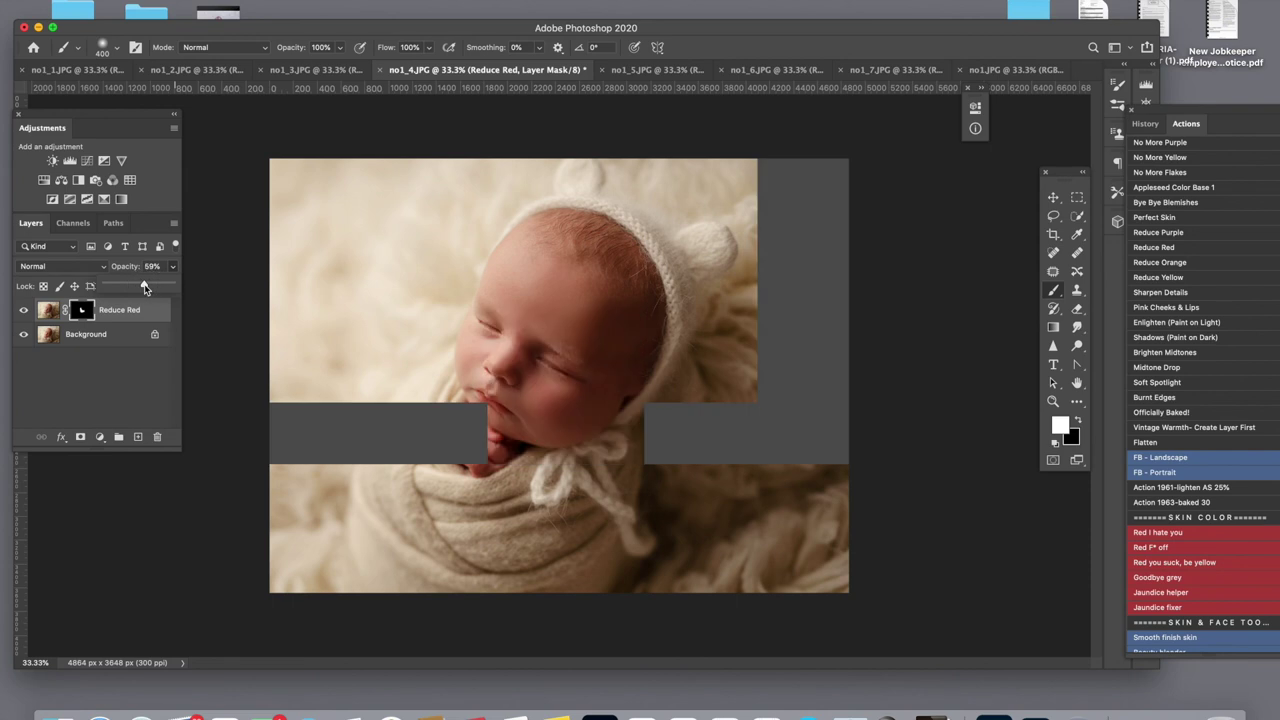
- Compare the photo with the Reduce Red layer hidden and shown, raise its opacity slightly, and merge the visible layers
click(25, 311)
click(25, 311)
click(174, 267)
drag(142, 288, 154, 288)
key(super+shift+e)
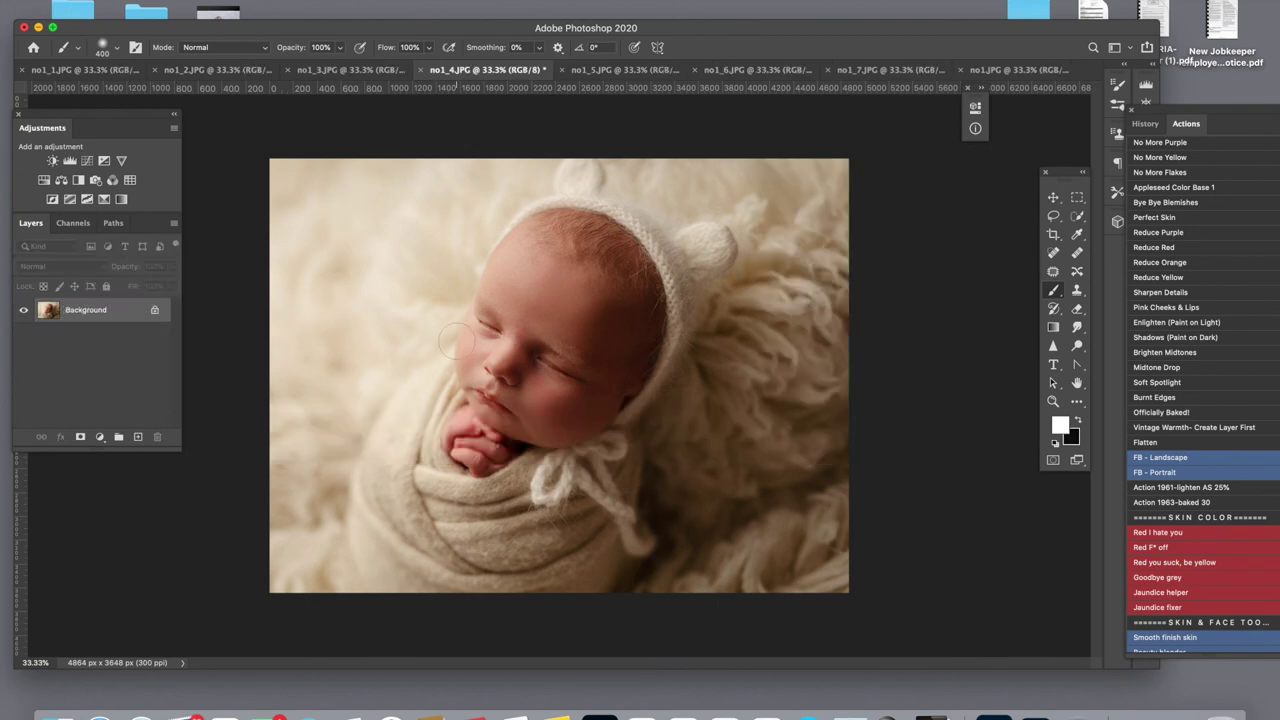
- Patch the skin mark between the baby's eyes at 66.7% zoom, touch up with a smaller Spot Healing Brush, and return to the full view
key(z)
click(591, 325)
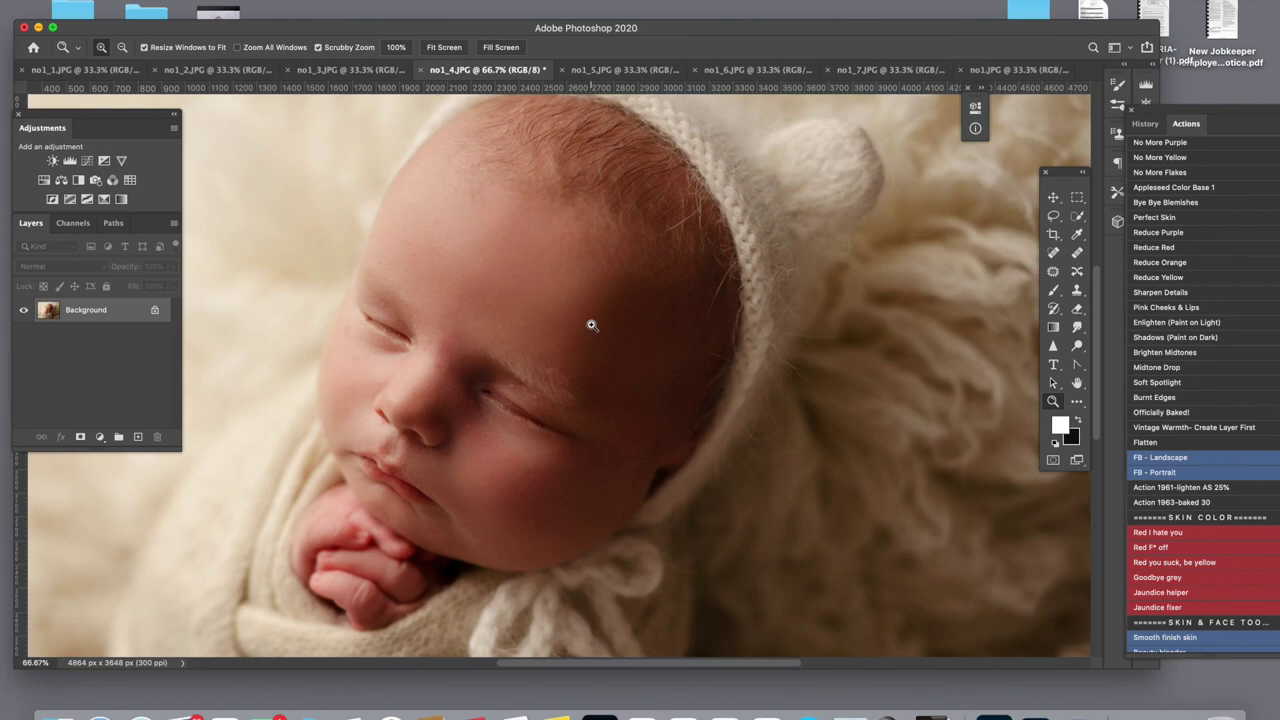
click(1054, 273)
drag(458, 350, 443, 306)
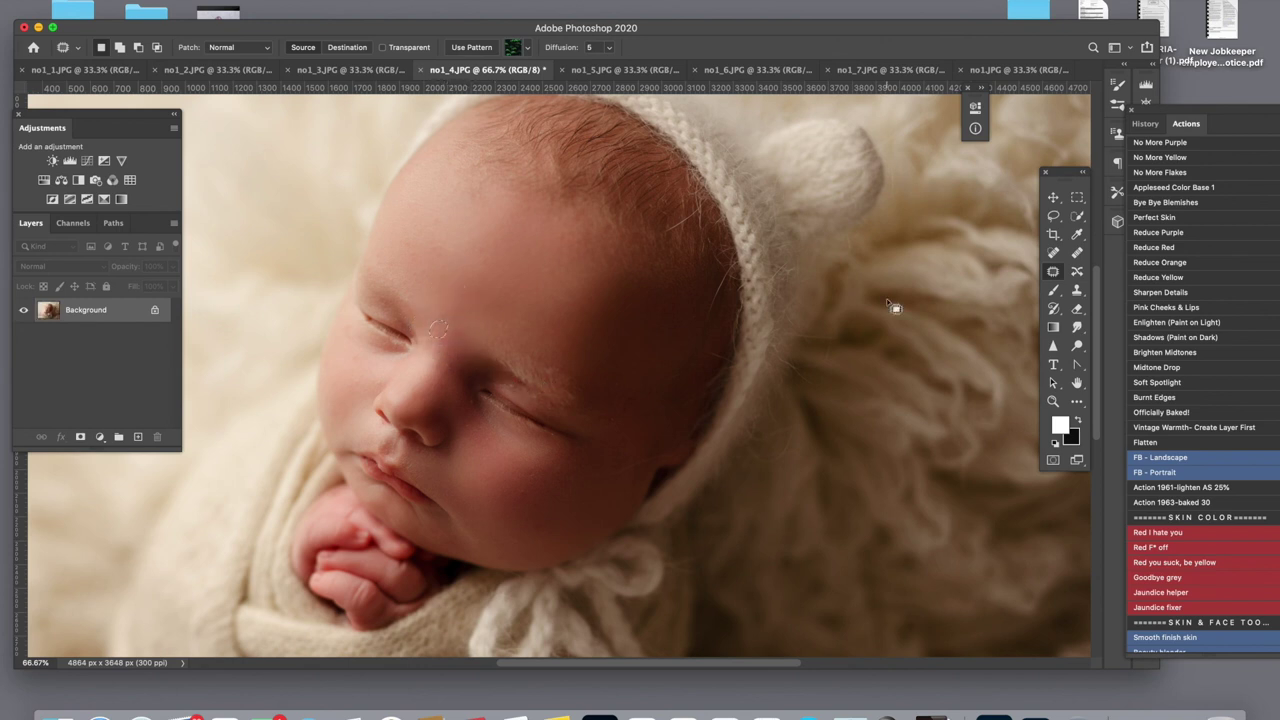
click(1053, 252)
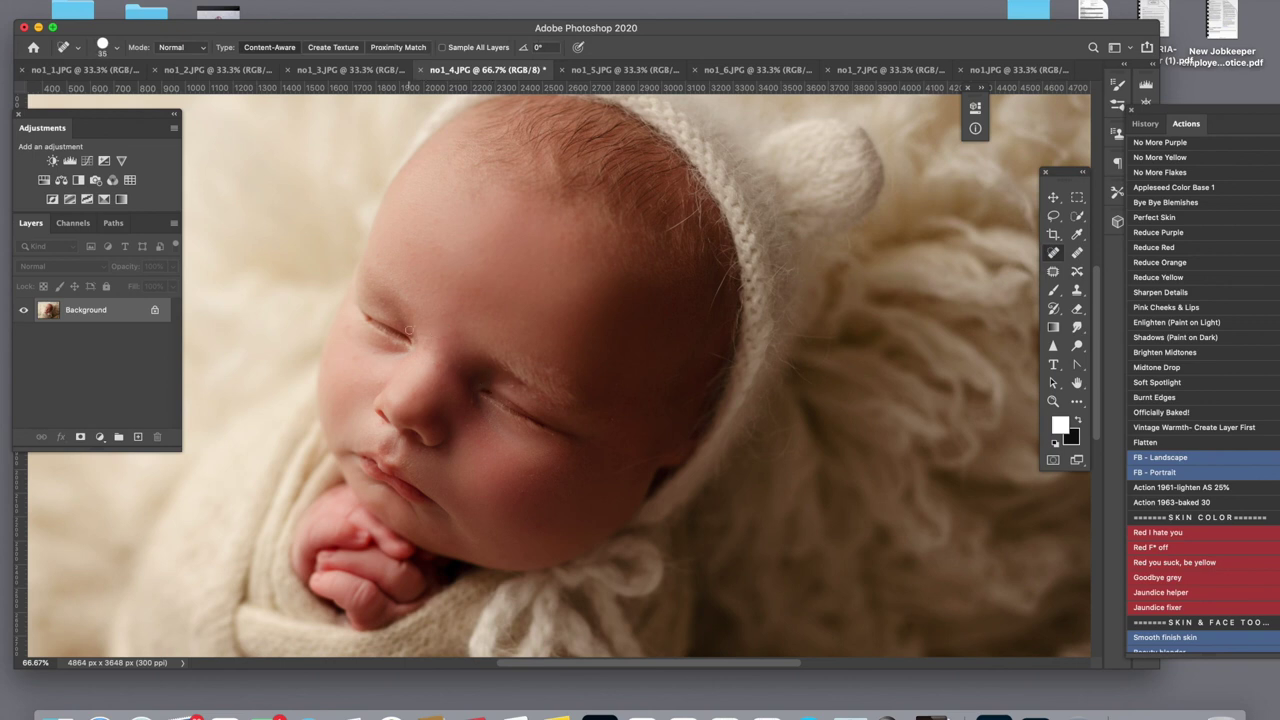
key(bracketleft)
key(z)
alt+click(586, 343)
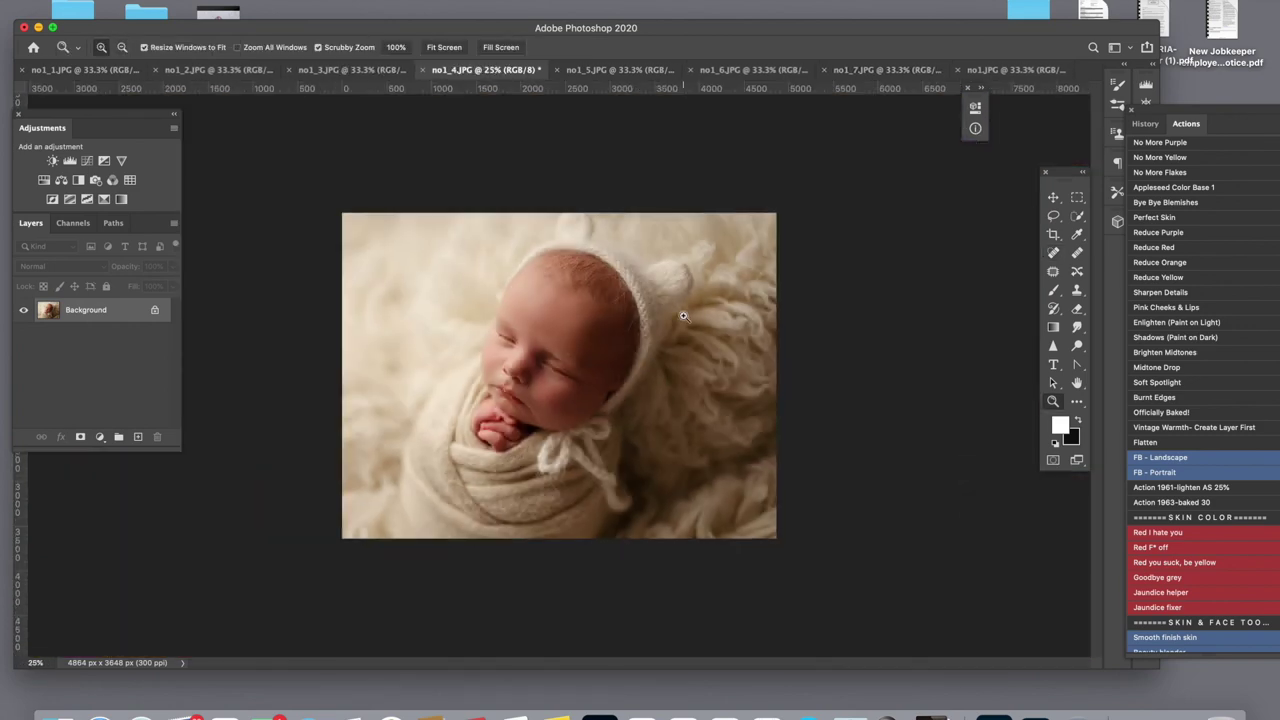
- Run the Feeling Hazy - drop only avg action, set its group opacity to 13%, and compare the haze off and on
scroll(1147, 568, down, 5)
scroll(1147, 568, down, 3)
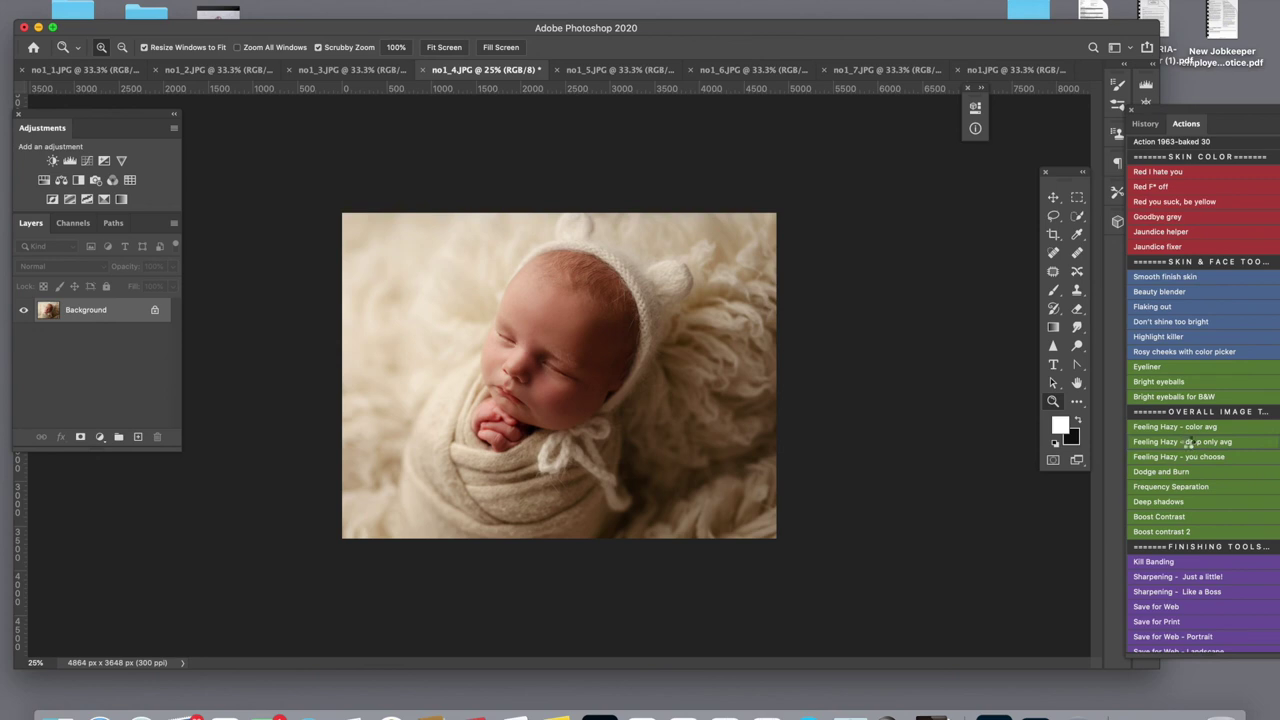
click(1188, 441)
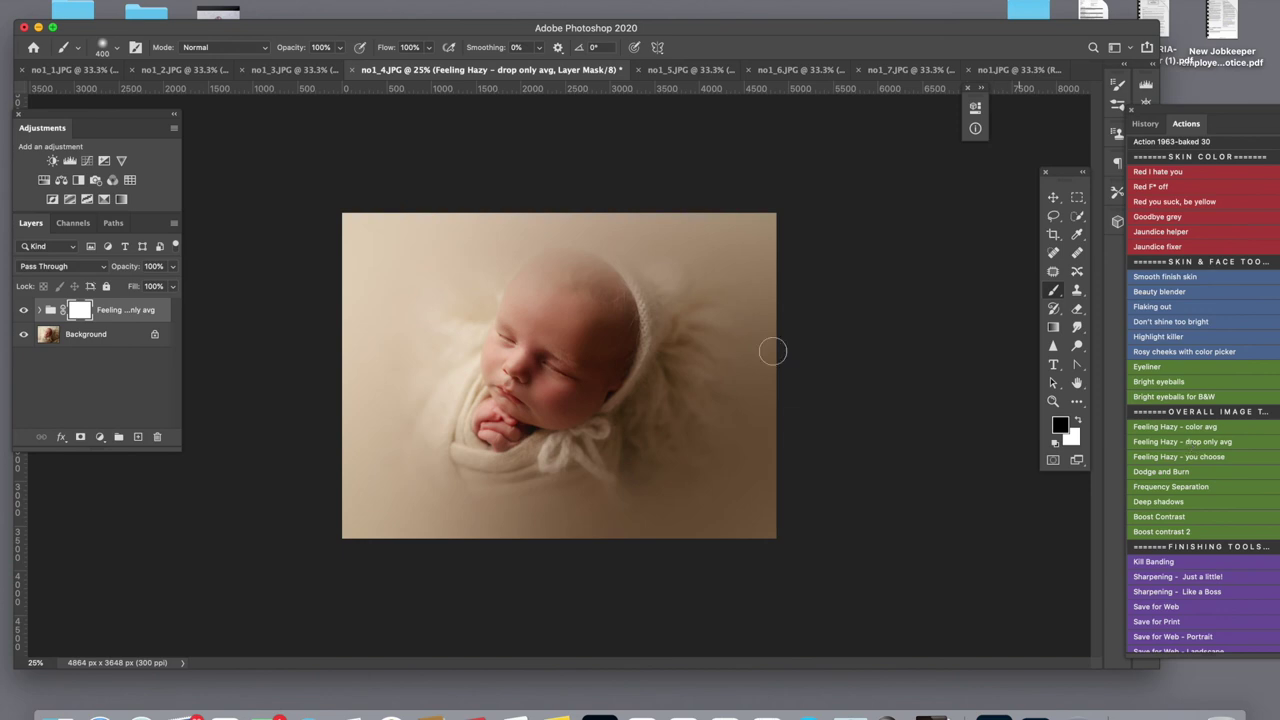
click(174, 268)
drag(174, 283, 115, 285)
click(24, 311)
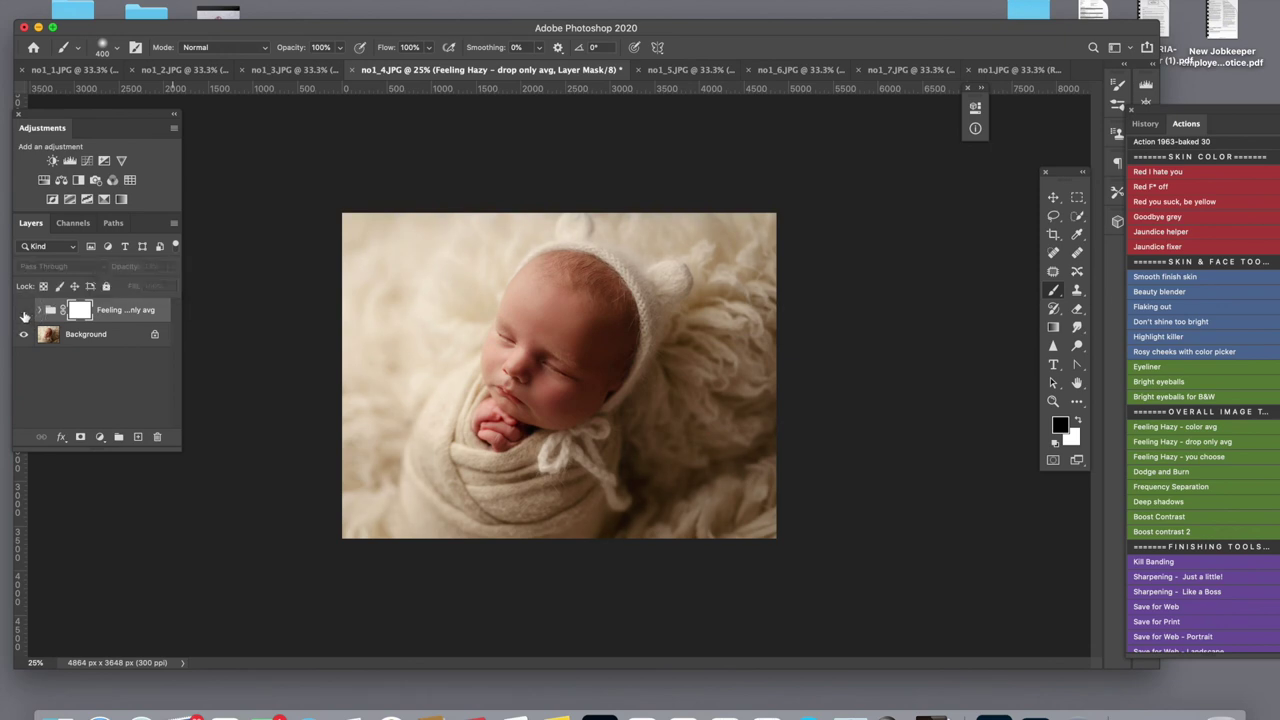
click(24, 311)
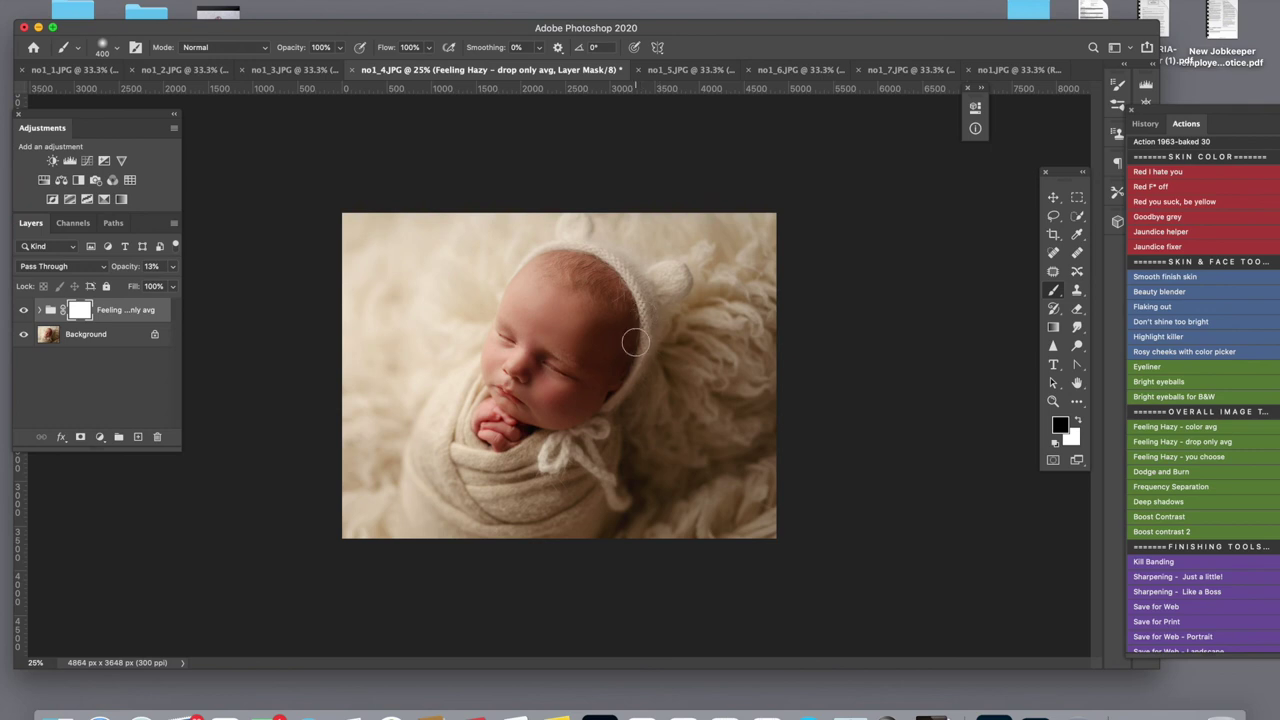
- Mask the haze off the baby's face and head with a black brush enlarged to 1000
key(bracketright)
key(bracketright)
key(bracketright)
key(bracketright)
key(bracketright)
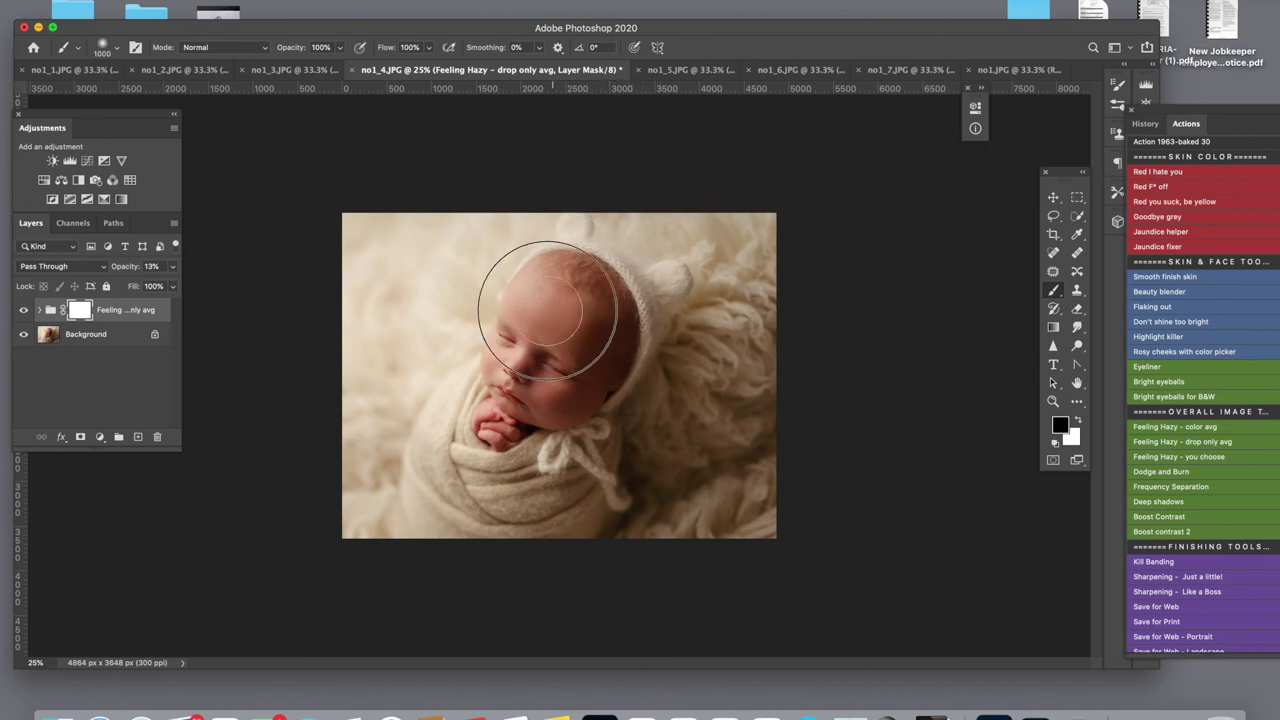
mouse_move(524, 347)
mouse_down()
mouse_move(528, 286)
mouse_move(523, 355)
mouse_up()
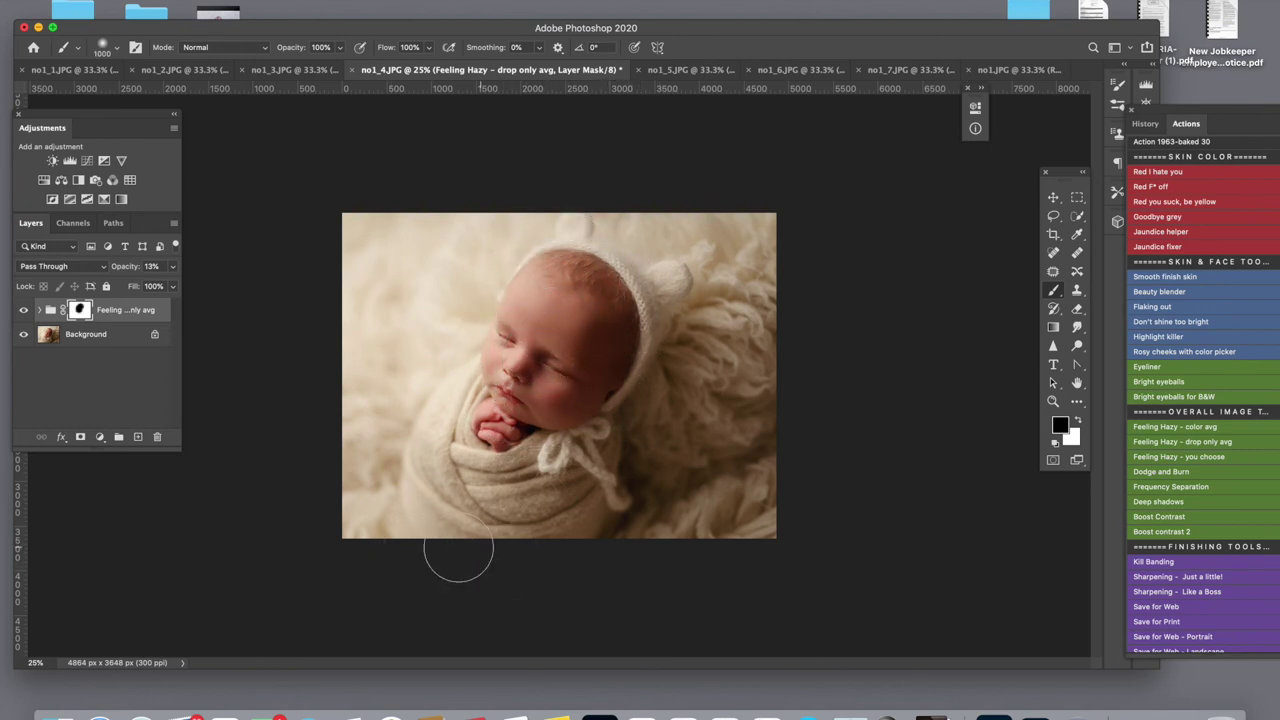
- Compare the photo with the masked haze hidden and shown, and delete the Feeling Hazy - drop only avg group
click(24, 311)
click(24, 311)
key(Delete)
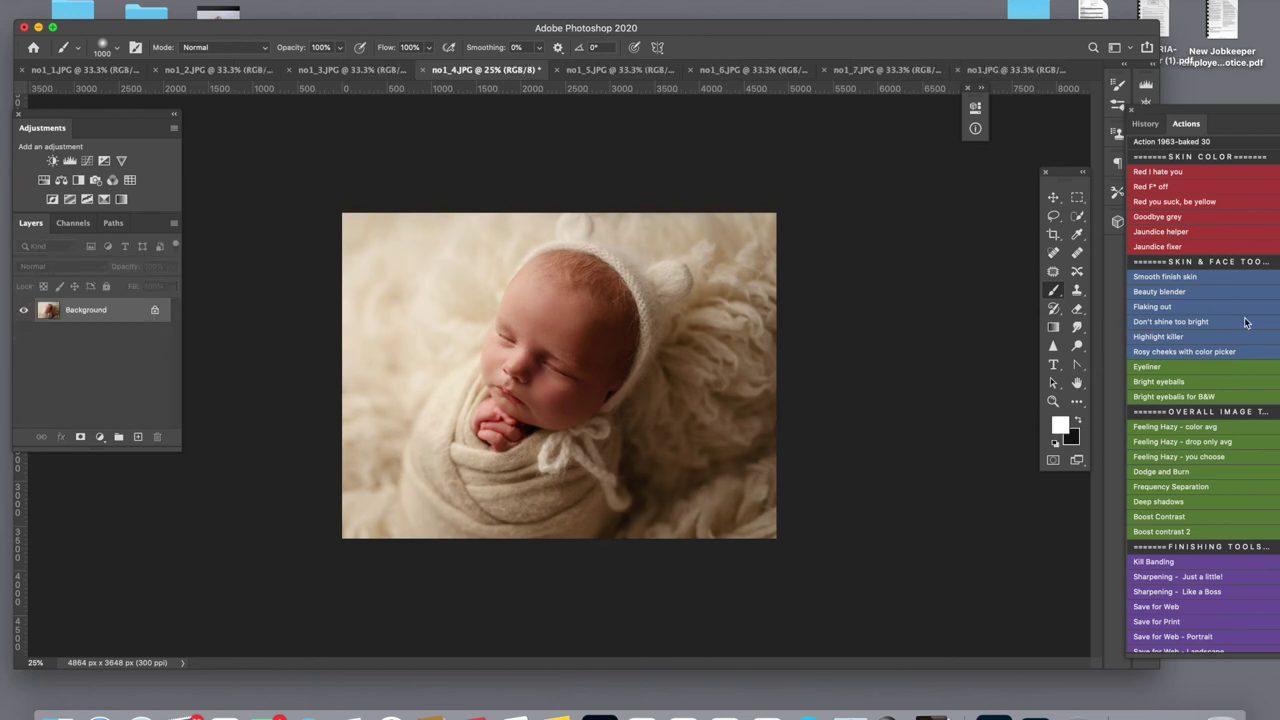
- Run Action 1960 desat 15 and Action 1969-sarpen 15, merge the layers and save the photo
scroll(1180, 312, up, 10)
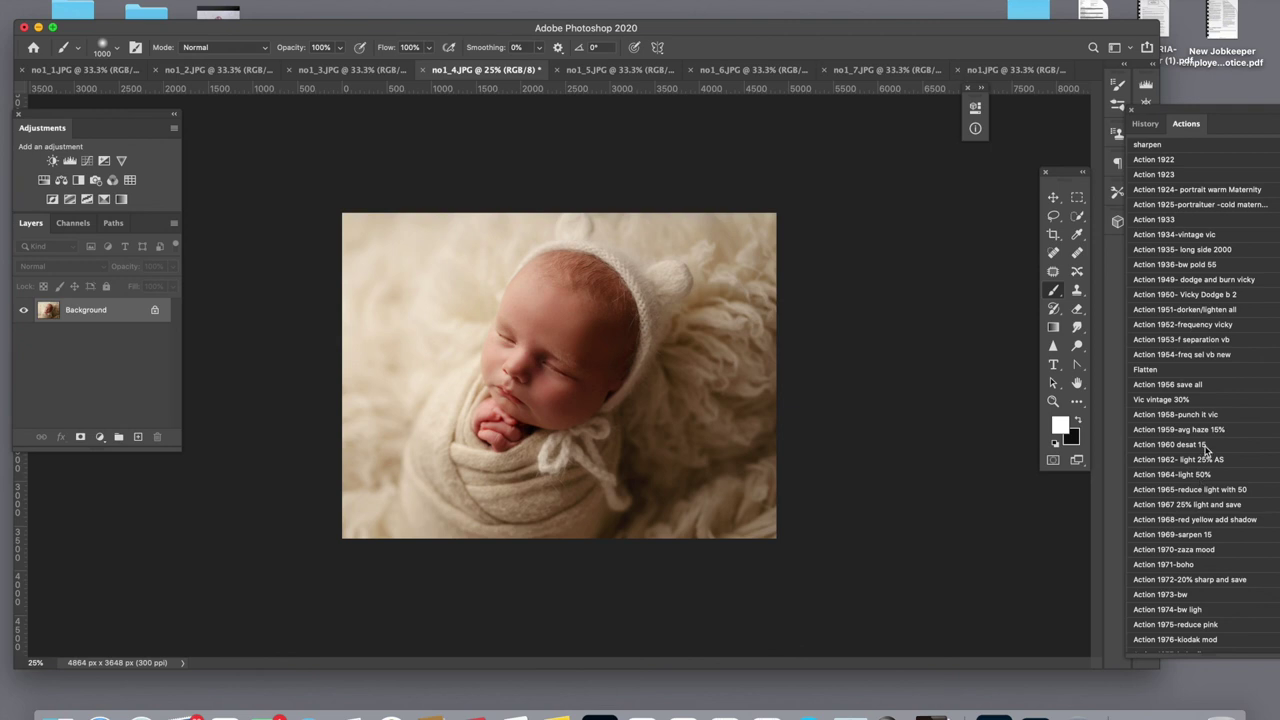
click(1205, 446)
click(1192, 535)
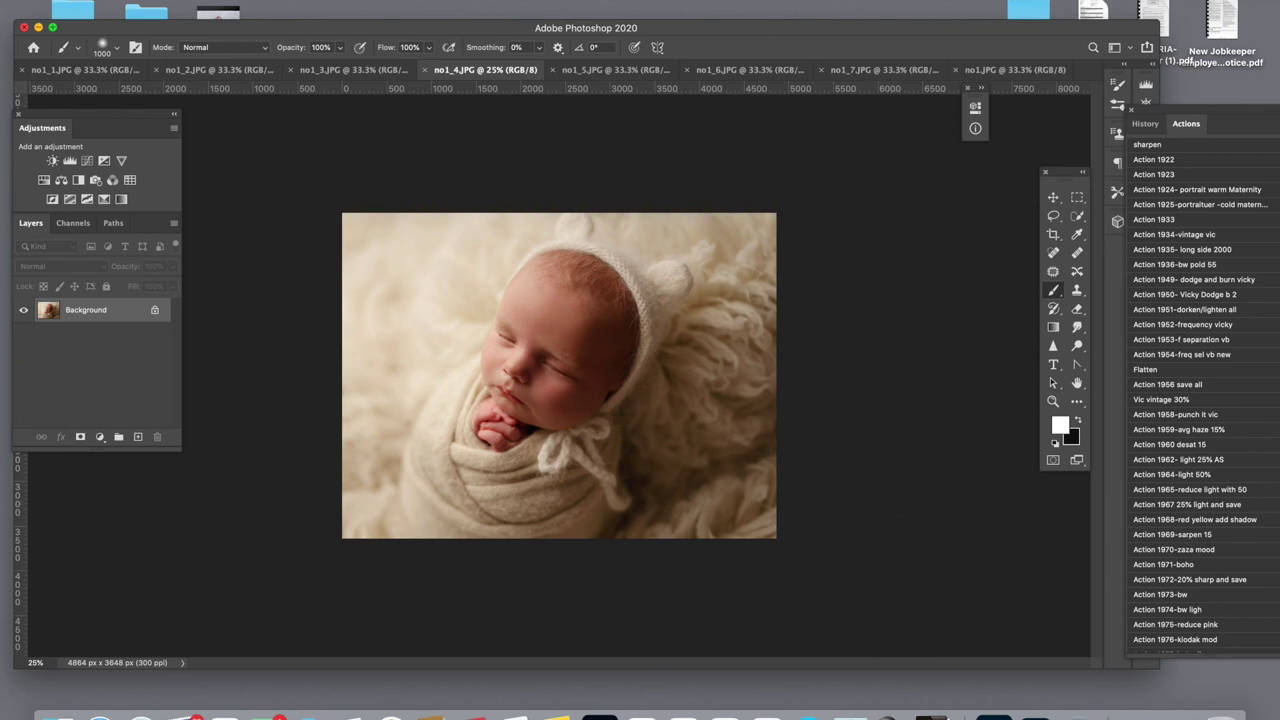
- Review the other open newborn photos one after another, including no1_7.JPG, no1.JPG and no1_2.JPG, ending on no1_1.JPG
click(752, 70)
click(884, 74)
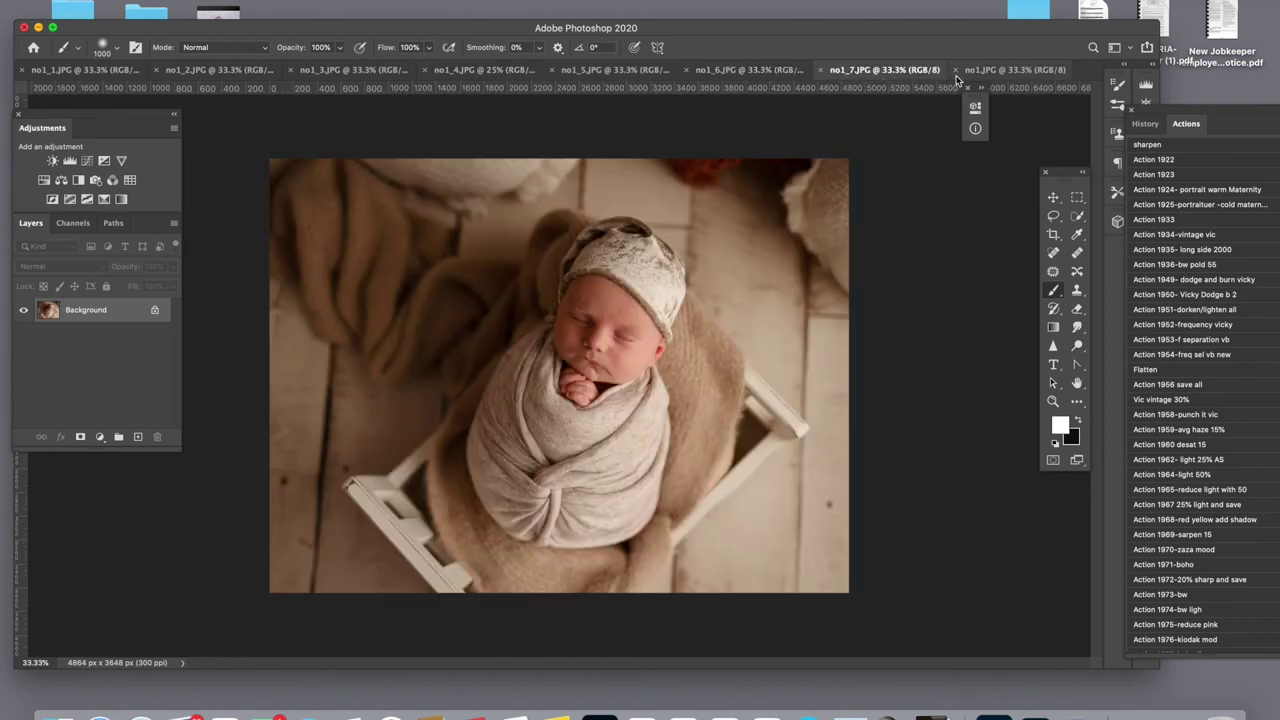
click(1024, 72)
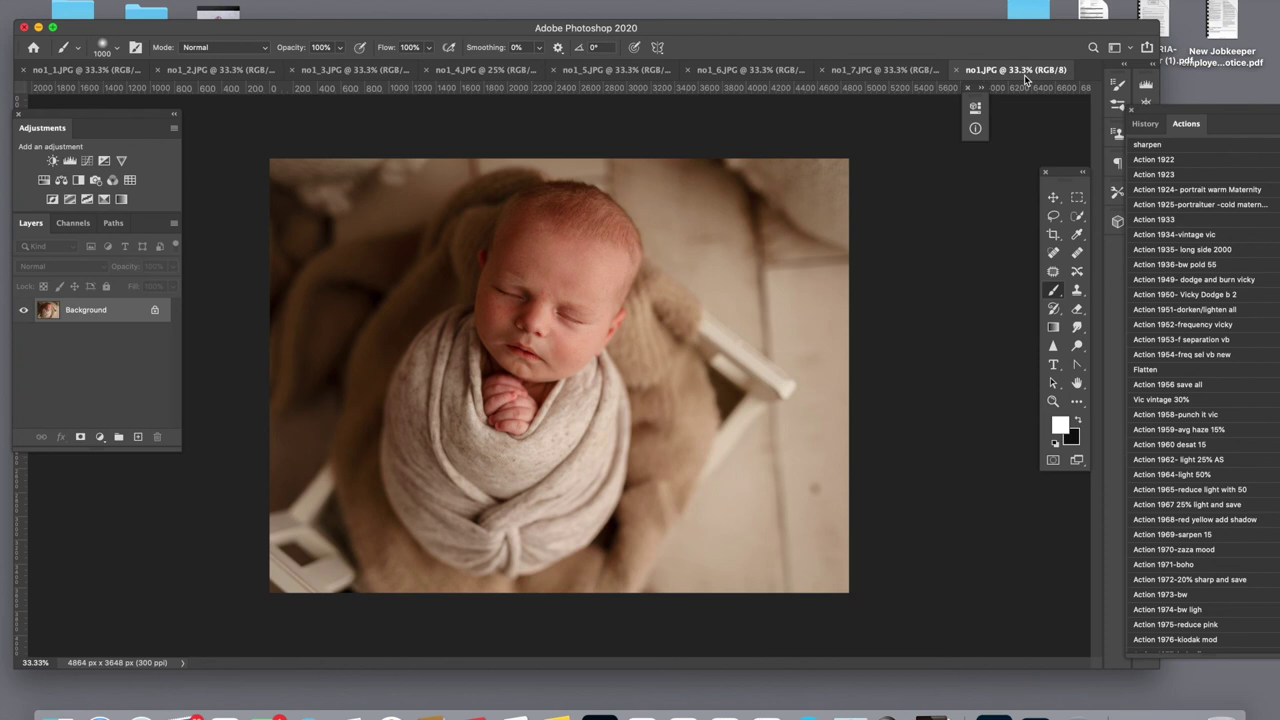
click(333, 70)
click(220, 70)
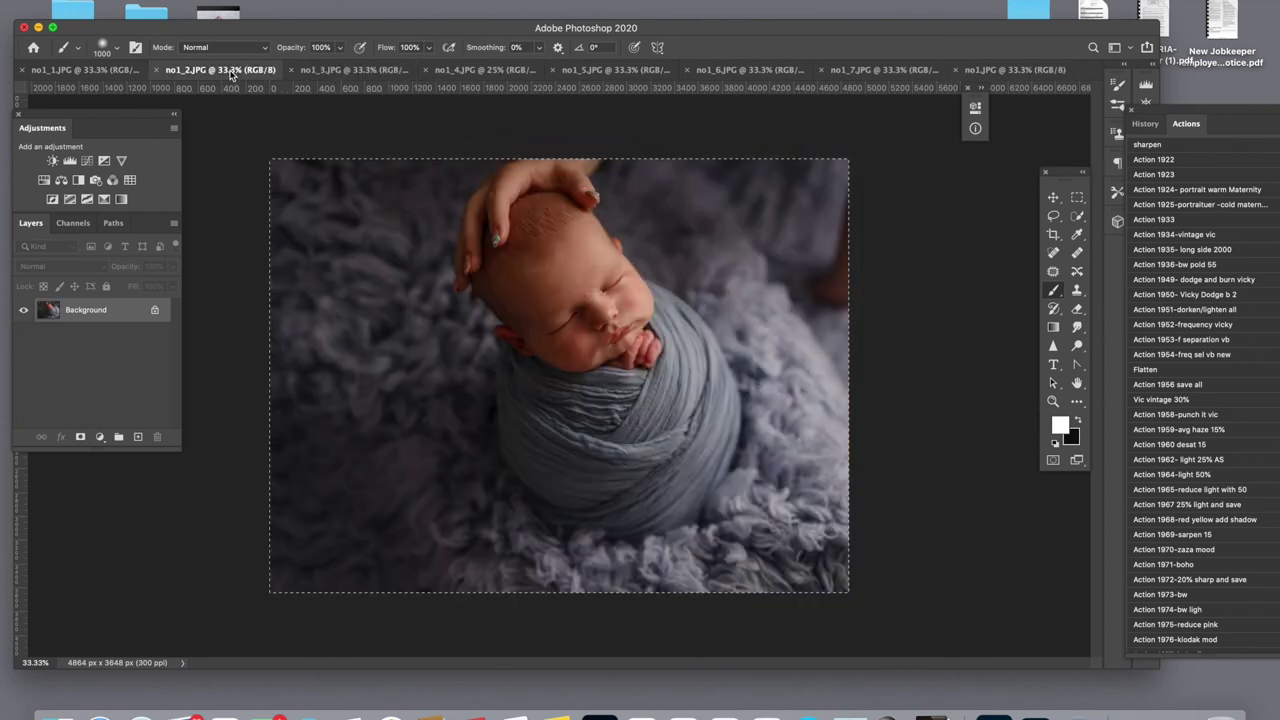
click(113, 72)
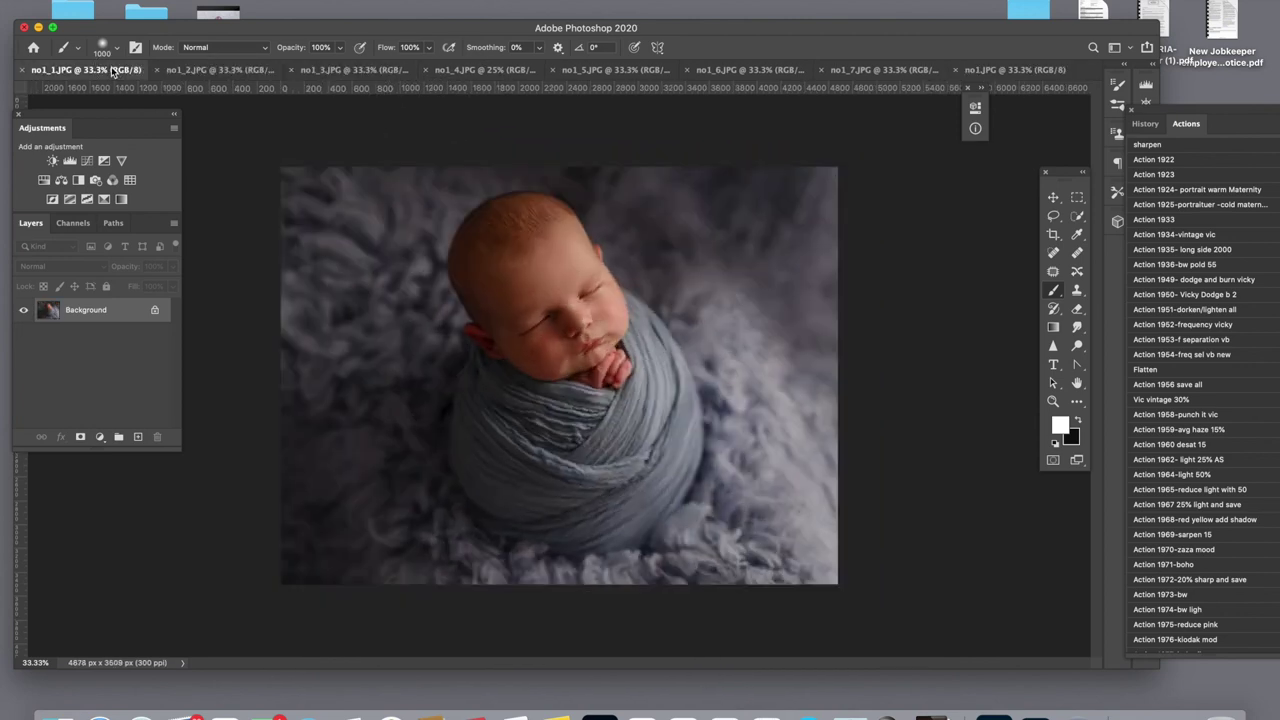